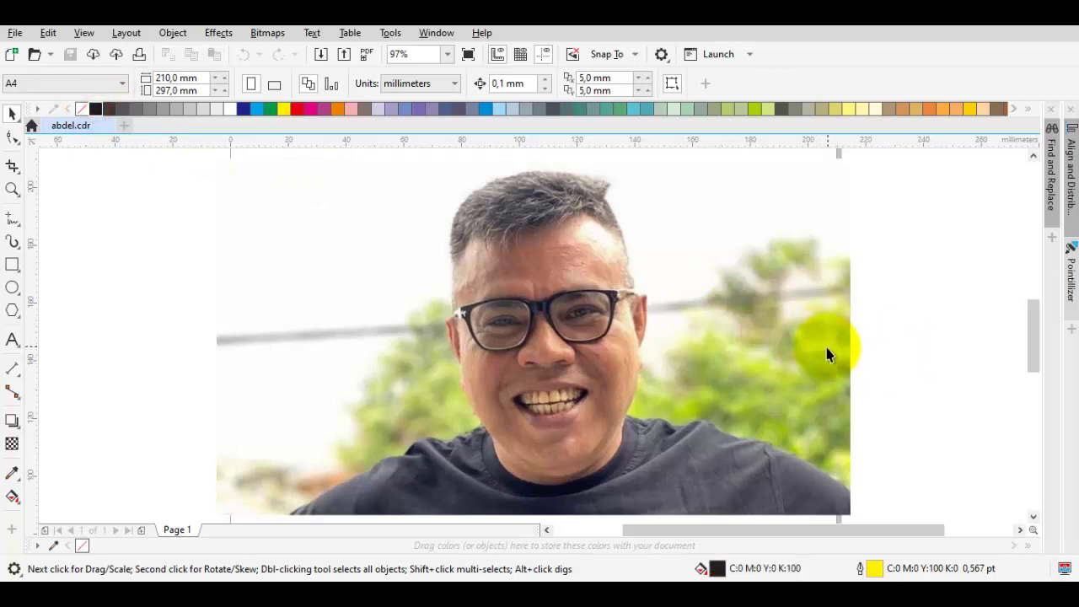
Adjust the portrait photo to brightness -4, contrast 53 and intensity -5, and apply the correction.
click(582, 302)
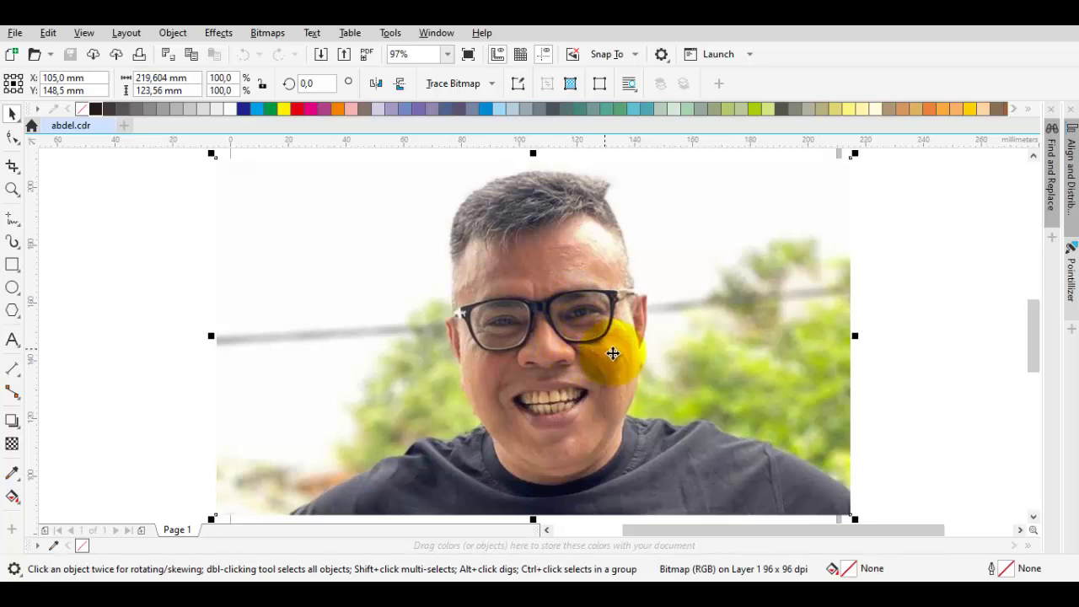
key(ctrl+b)
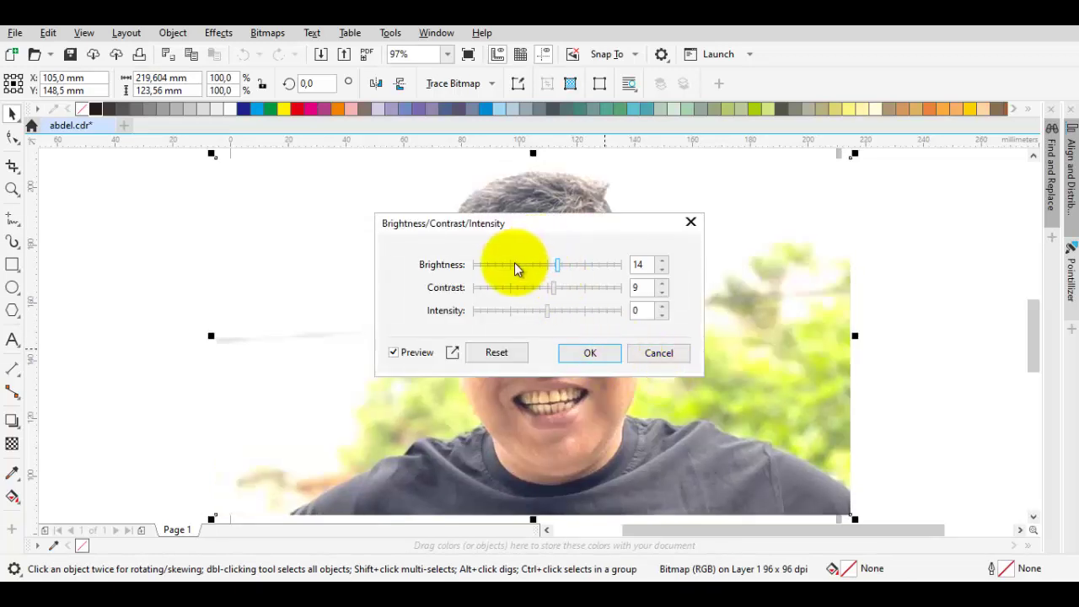
drag(540, 221, 811, 194)
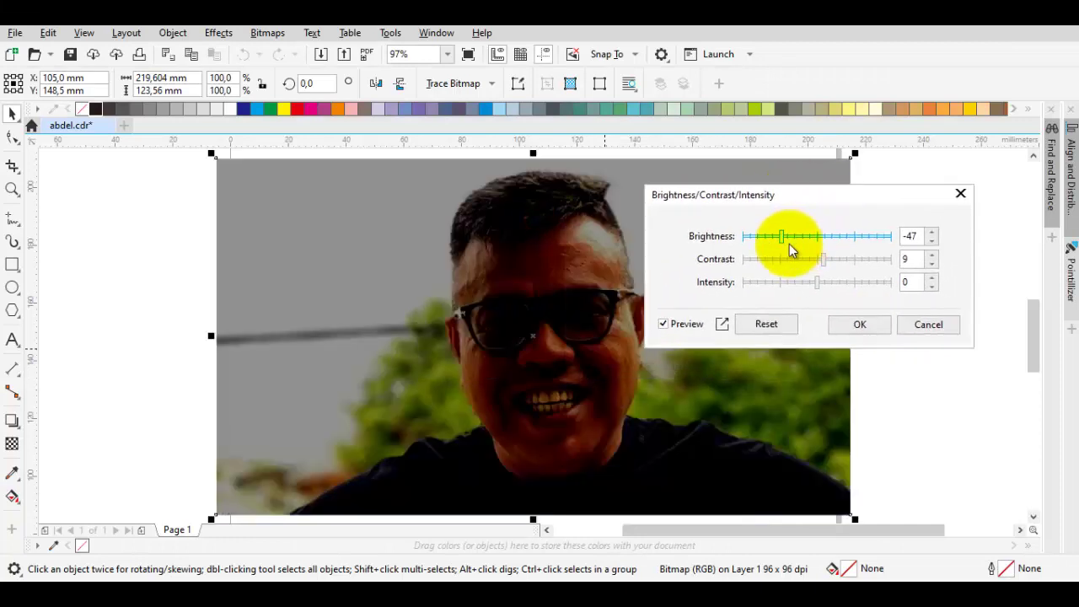
drag(795, 239, 786, 263)
drag(857, 262, 856, 261)
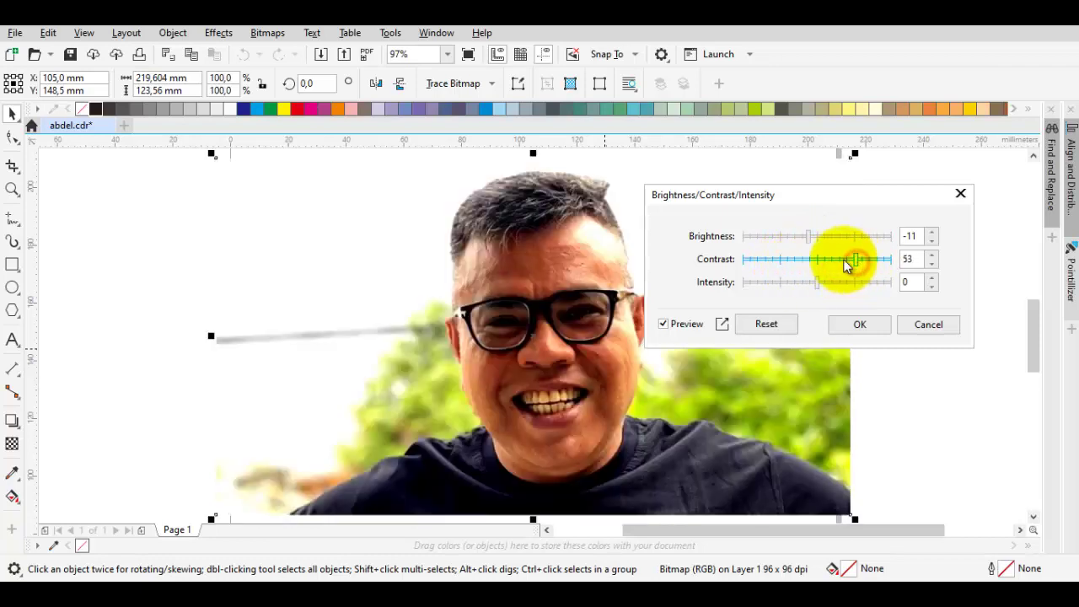
drag(784, 237, 814, 238)
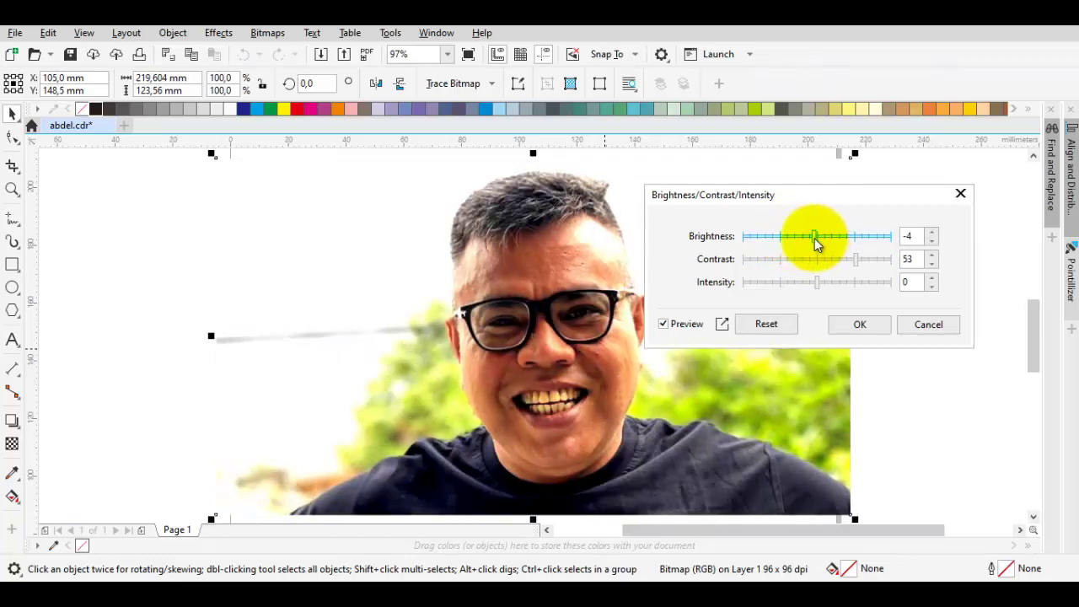
click(803, 283)
click(832, 282)
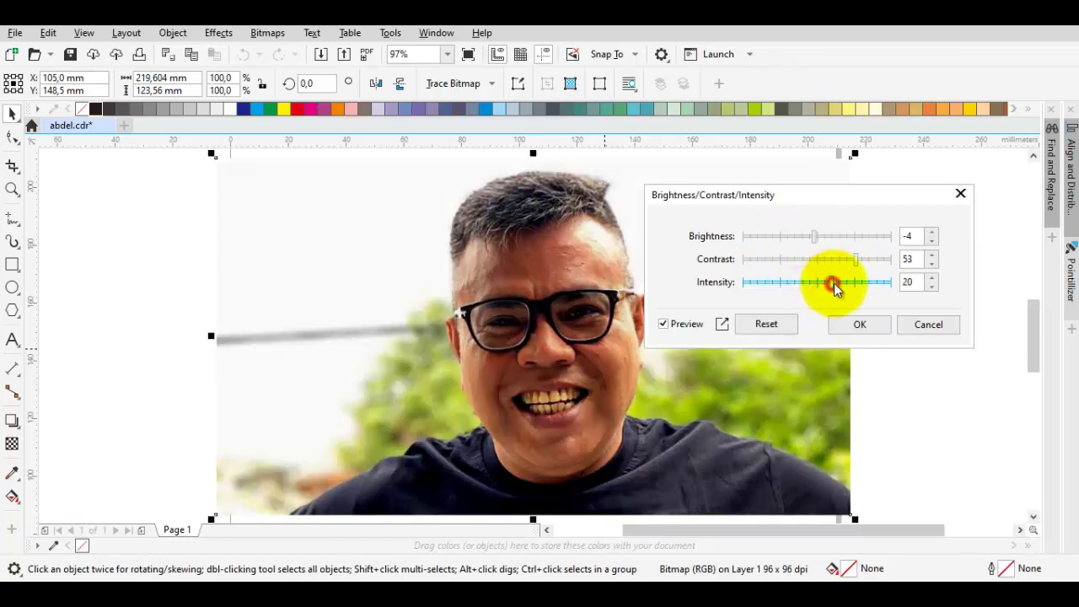
mouse_move(832, 282)
mouse_down()
mouse_move(806, 283)
mouse_move(815, 287)
mouse_up()
click(857, 326)
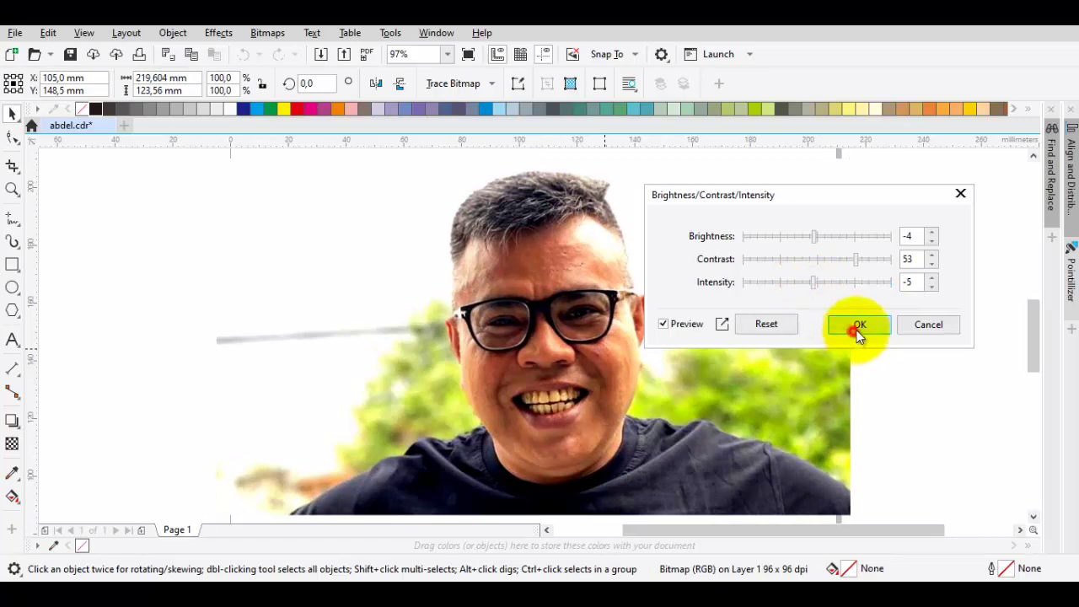
Trace the upper lash line of the photo's left eye as a closed curve about 12.6 mm wide and 2.7 mm high.
scroll(576, 352, up, 2)
drag(589, 339, 555, 359)
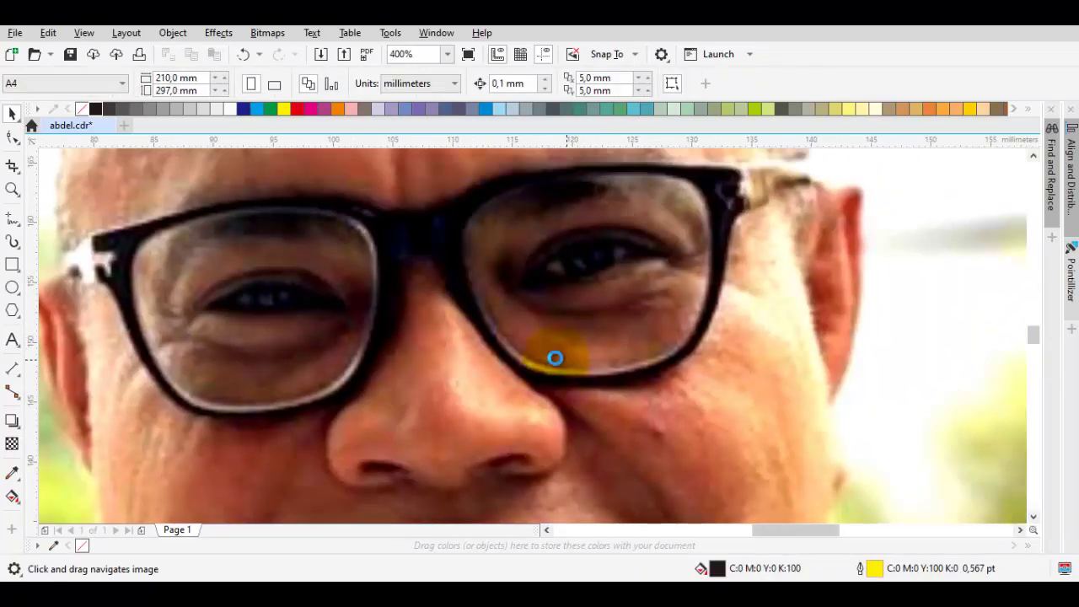
scroll(555, 359, down, 1)
key(F5)
scroll(374, 342, up, 5)
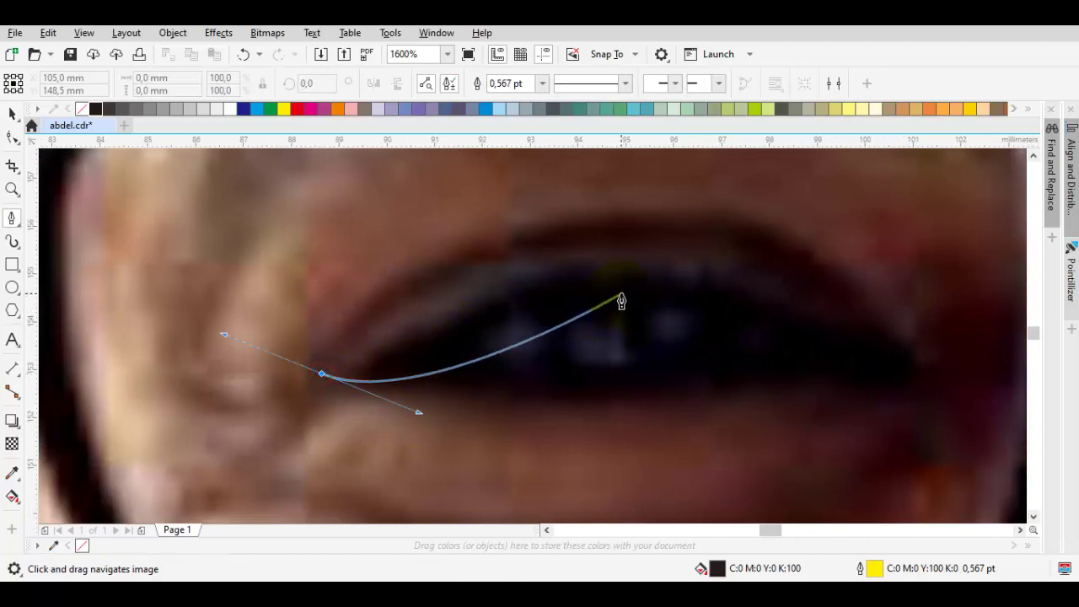
drag(620, 294, 773, 296)
drag(897, 386, 925, 363)
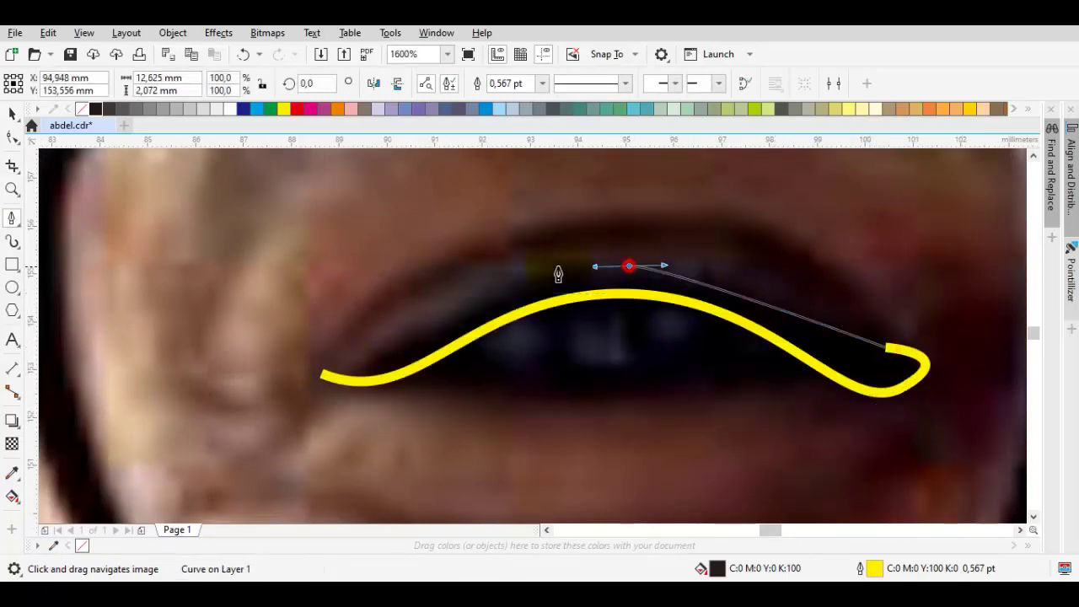
drag(558, 274, 471, 273)
click(322, 381)
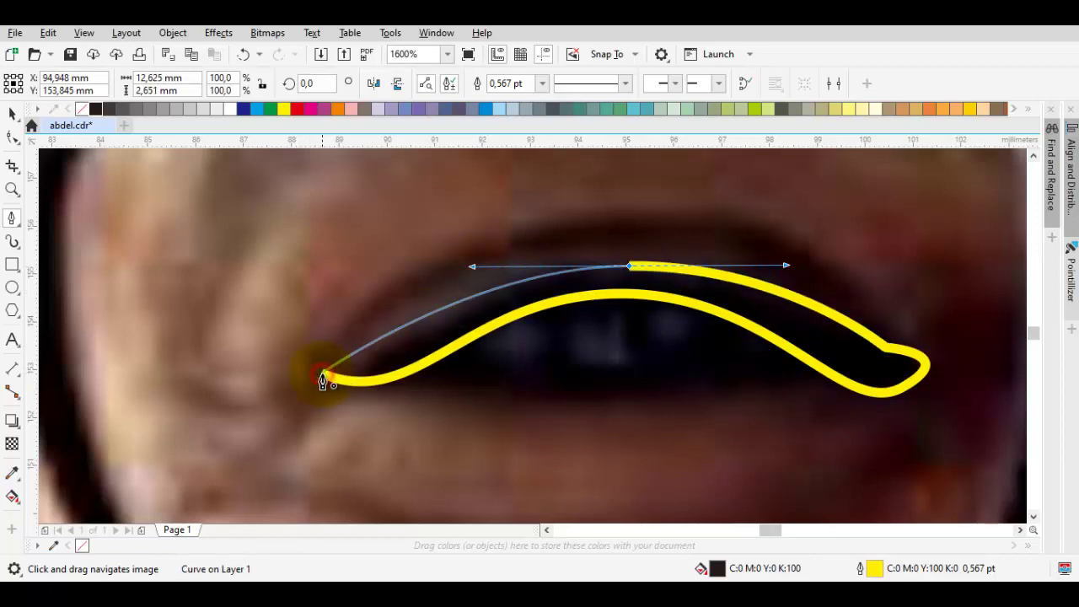
Trace the eyelid crease above the lash line as a closed crescent about 12.7 mm wide and 3.3 mm high.
drag(322, 382, 354, 360)
drag(607, 251, 812, 249)
drag(874, 375, 921, 369)
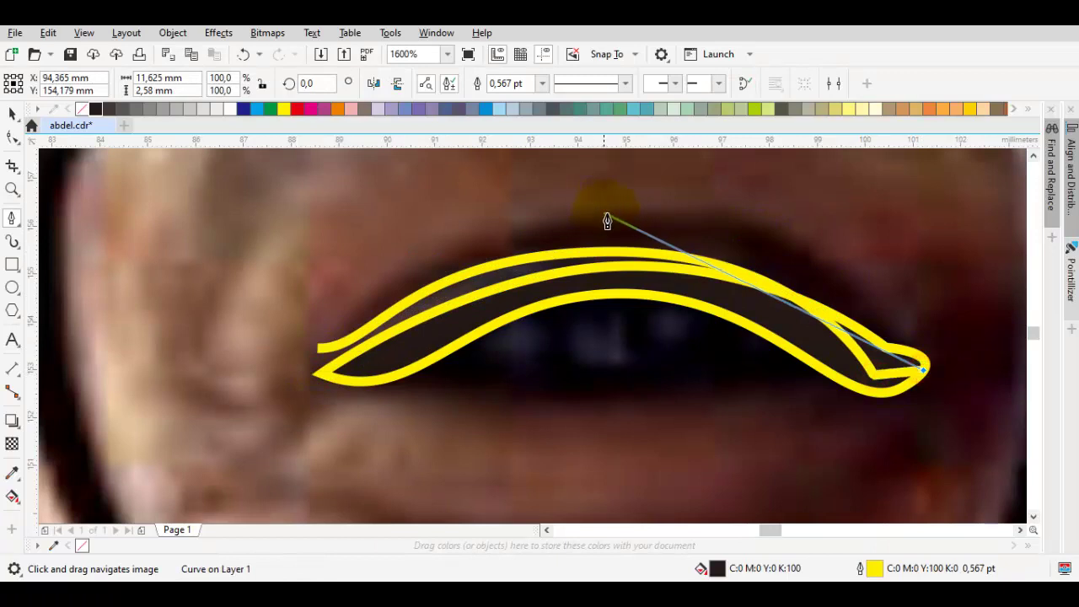
drag(624, 214, 401, 223)
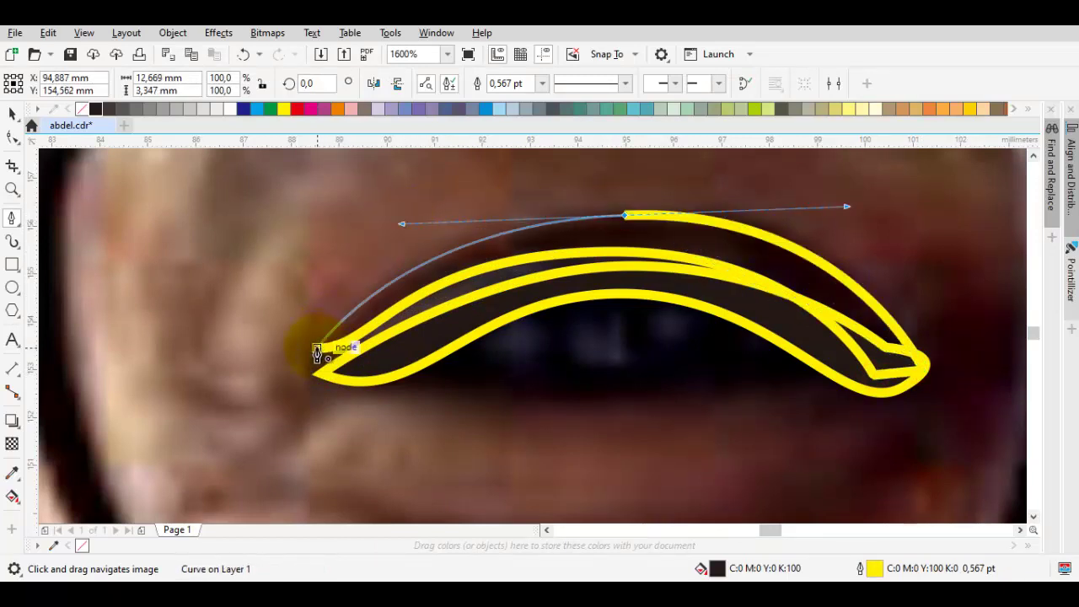
click(314, 352)
Trace the lower lash line of the same eye as a closed curve about 9.7 mm wide and 1.7 mm high.
drag(434, 345, 631, 414)
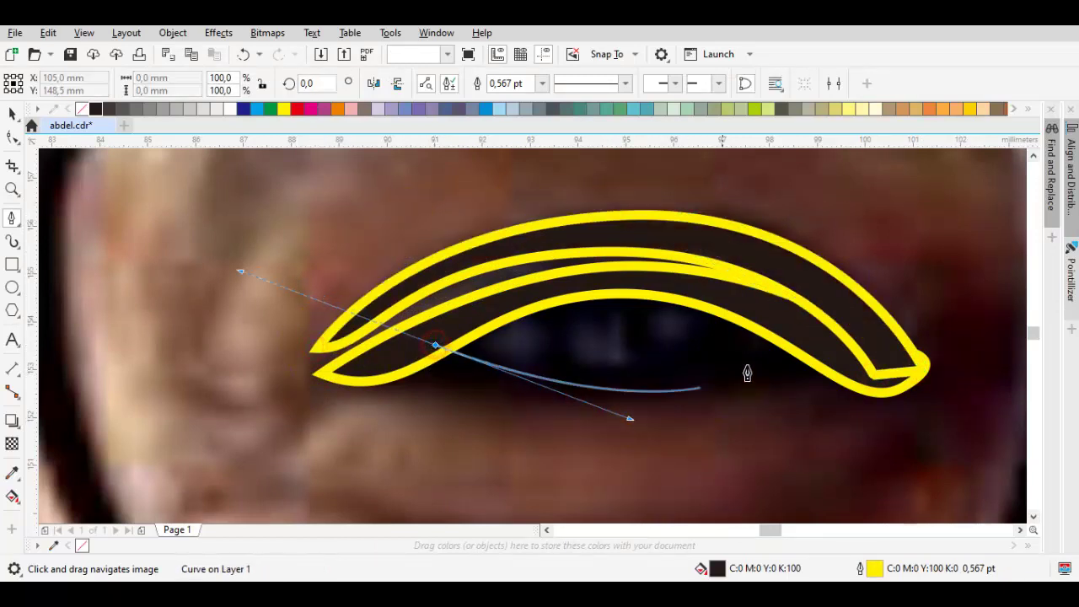
drag(787, 342, 855, 378)
click(858, 371)
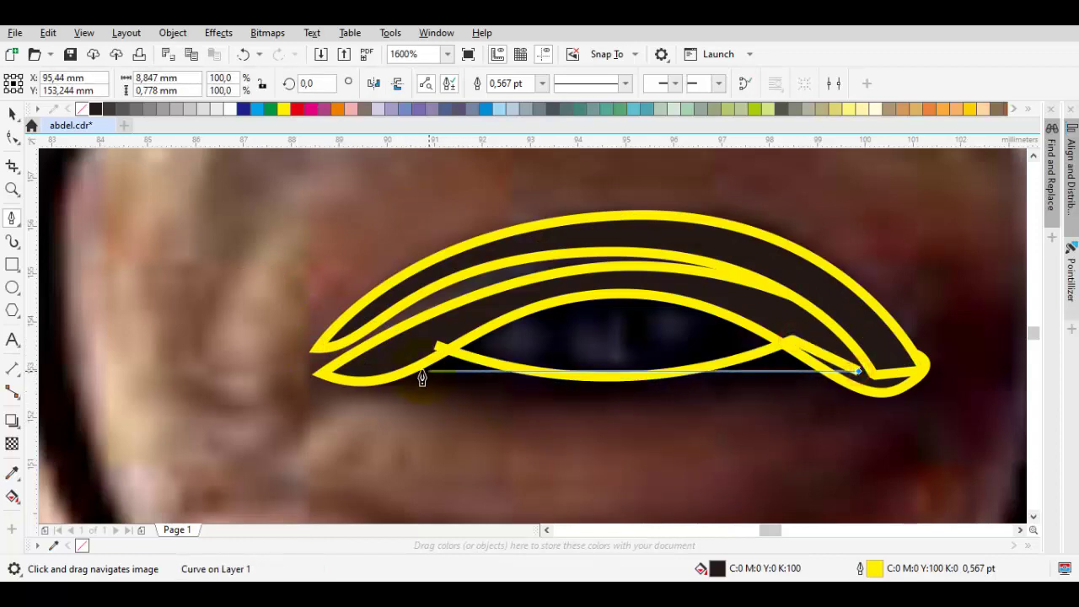
drag(410, 369, 337, 310)
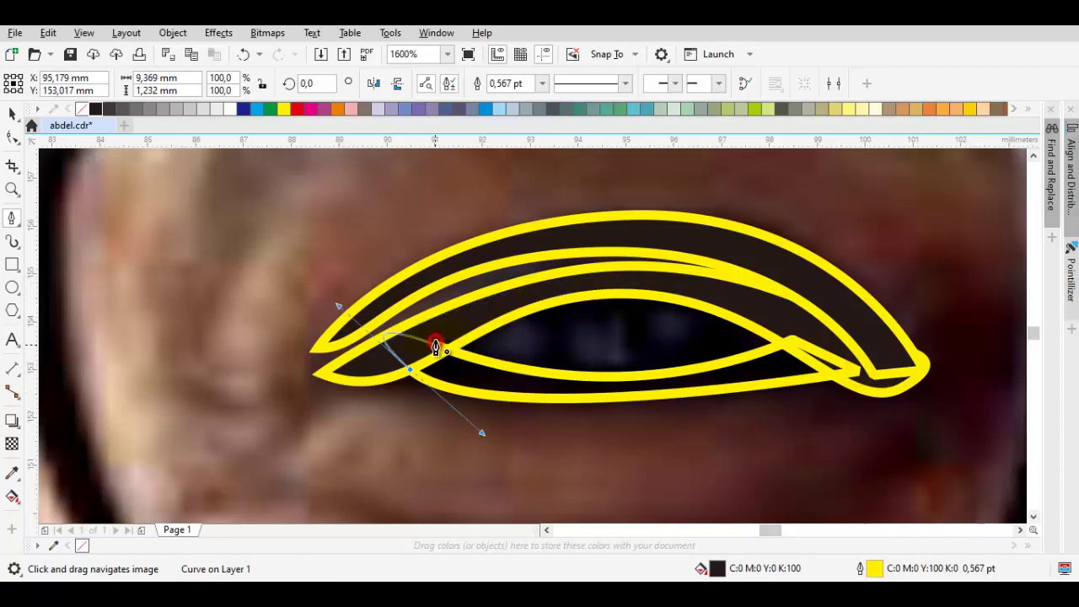
click(434, 345)
Reshape the left end of the lower lash line curve by adjusting its node handles so the bulging end becomes narrower.
key(space)
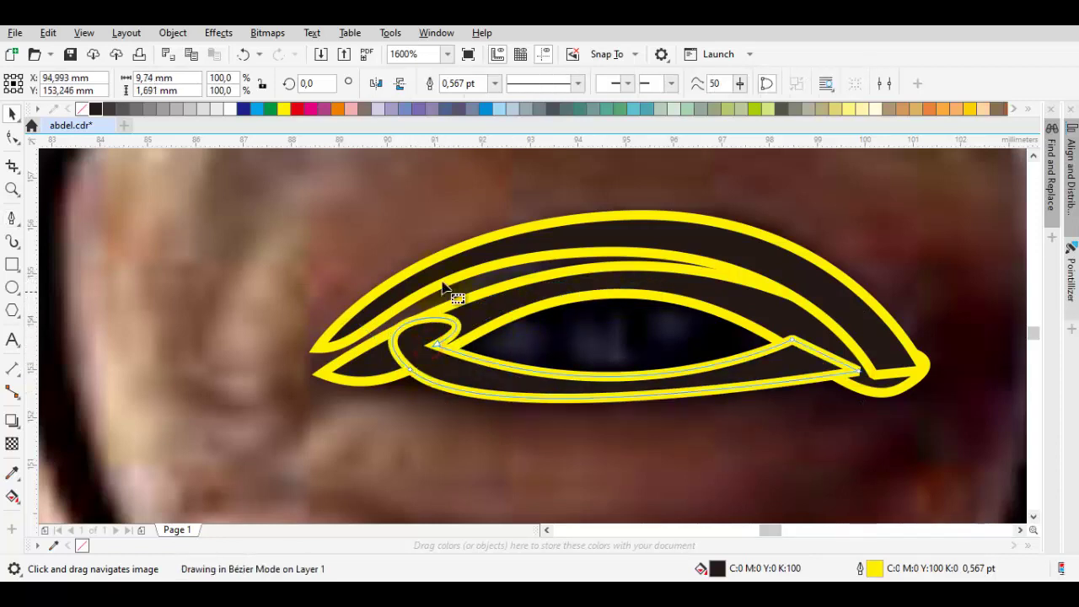
key(F10)
right_click(445, 263)
click(482, 376)
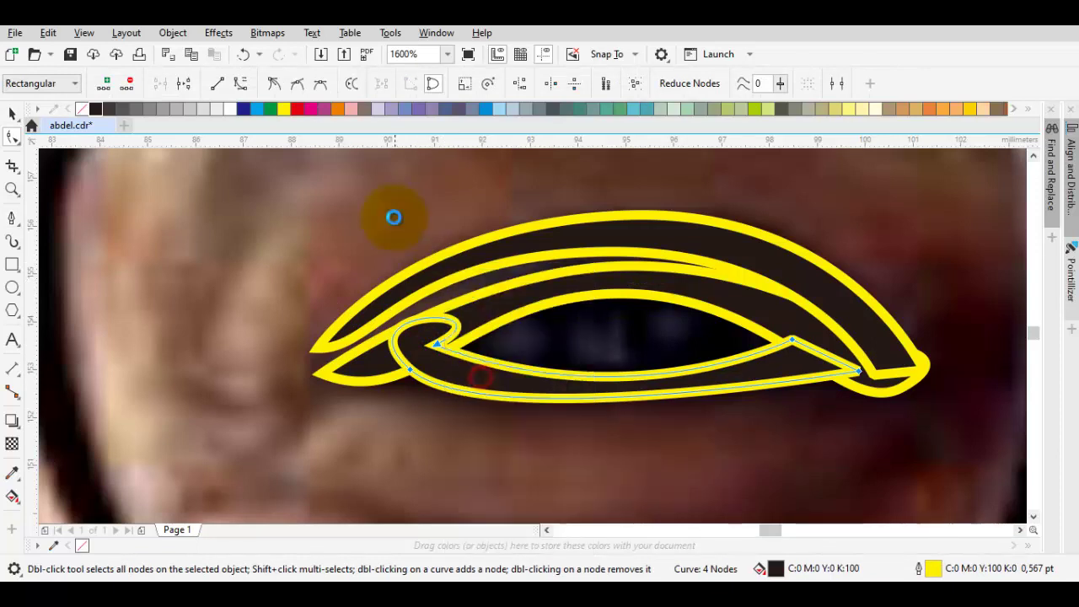
right_click(393, 218)
click(455, 358)
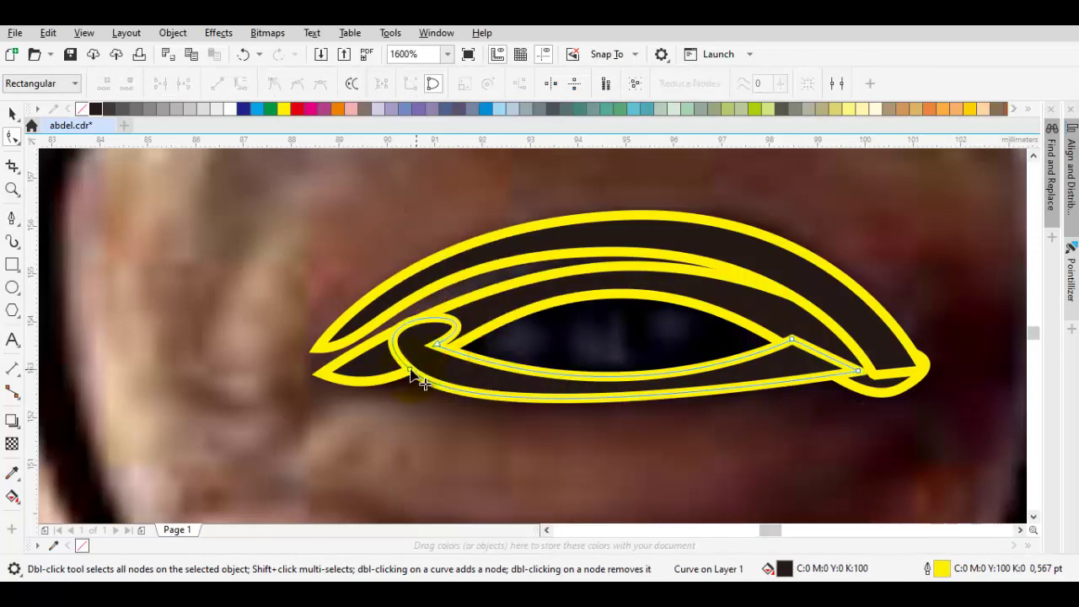
click(409, 371)
drag(364, 313, 397, 322)
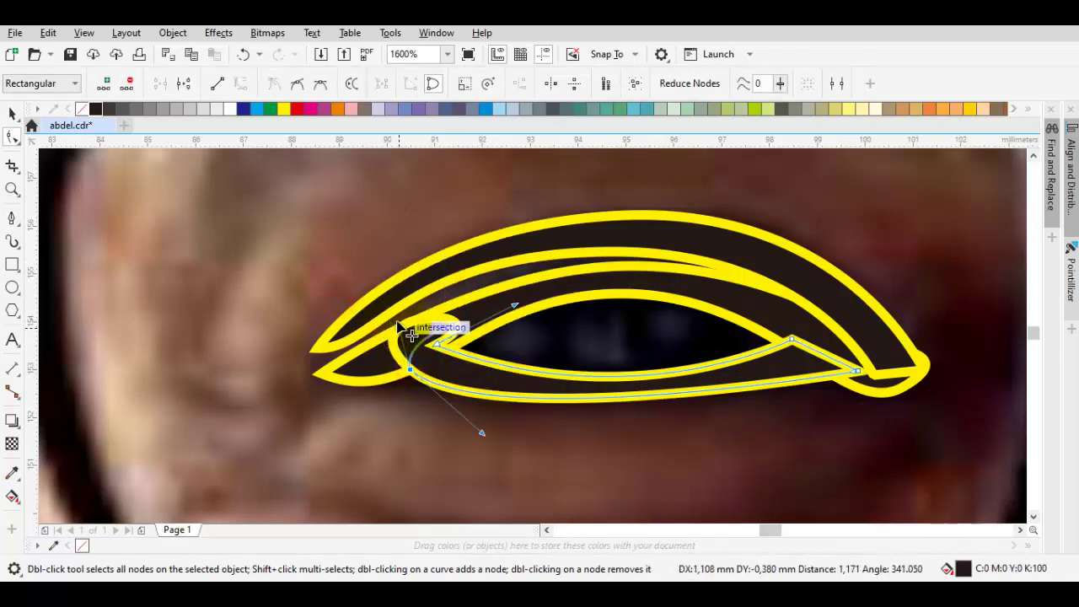
drag(482, 440, 536, 428)
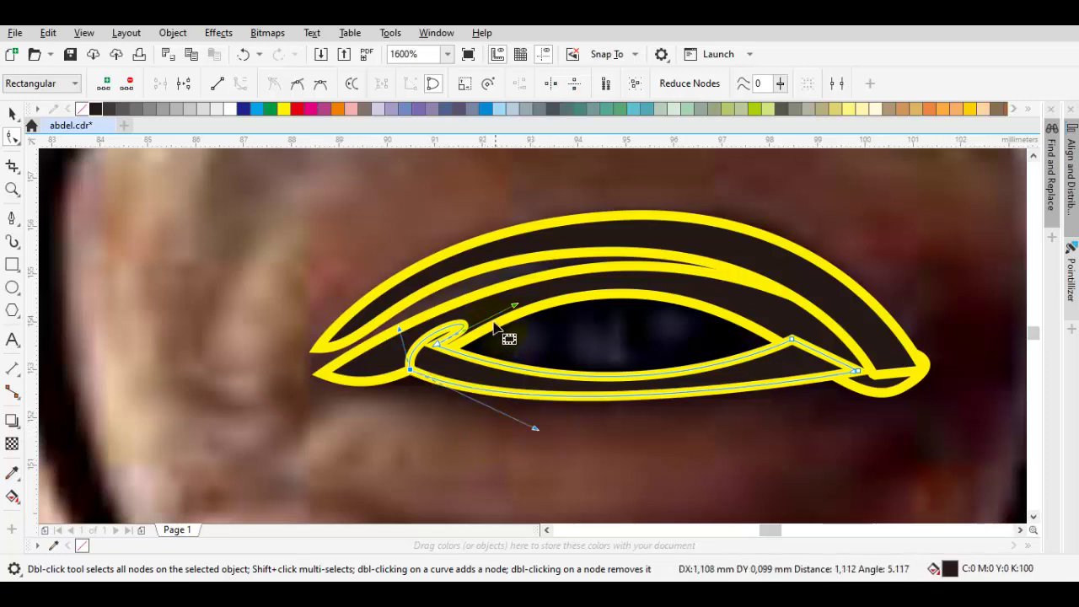
drag(515, 305, 486, 330)
drag(630, 419, 617, 422)
Remove the outline from all traced eye shapes, leaving only their black fill, and deselect them.
scroll(619, 411, down, 2)
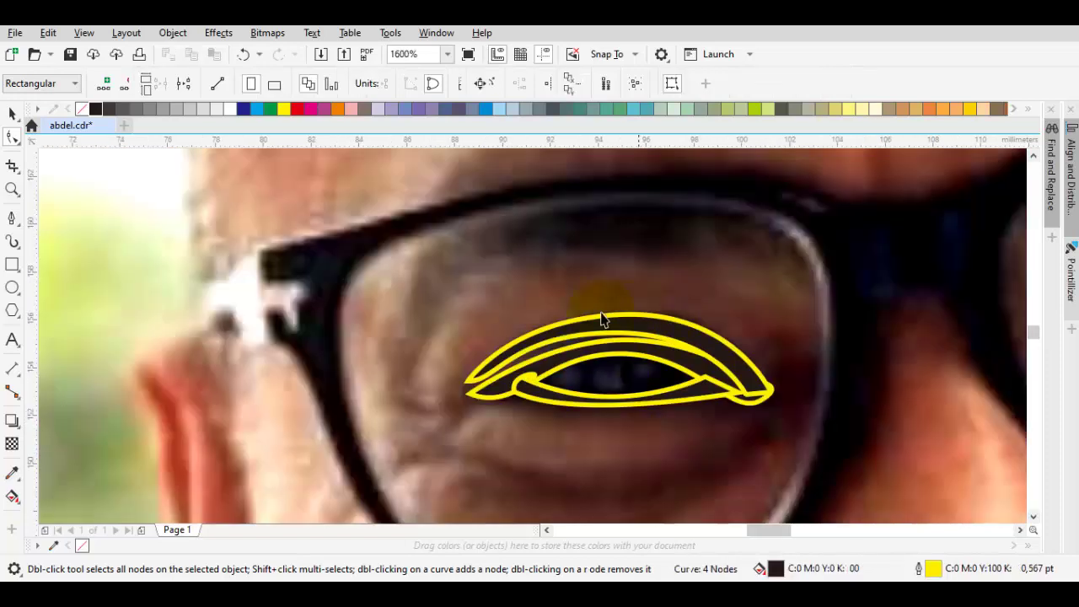
key(space)
key(ctrl+a)
right_click(80, 107)
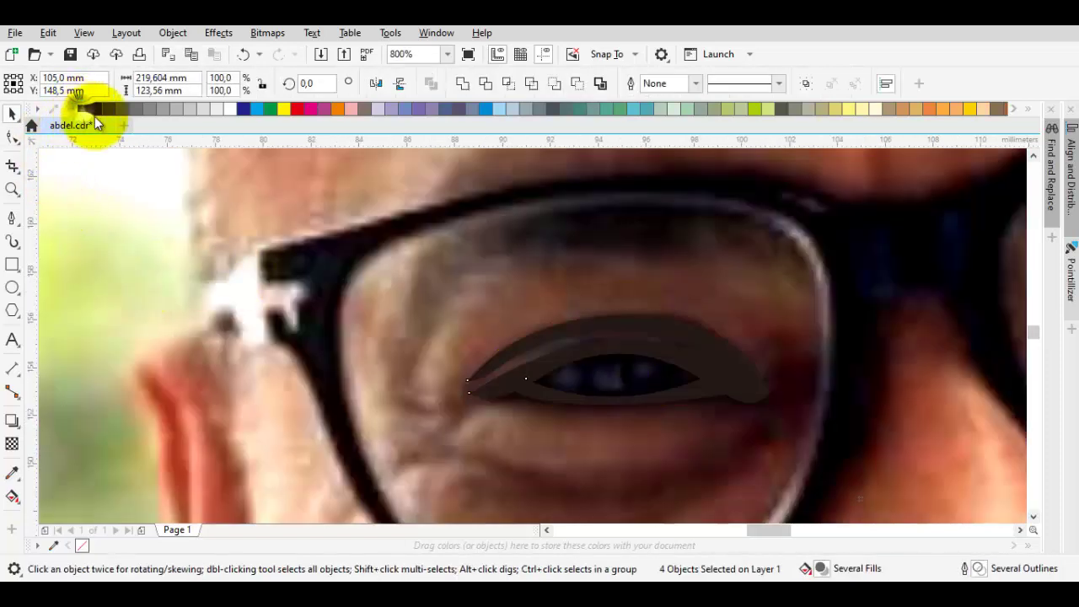
scroll(634, 386, up, 1)
key(Escape)
scroll(634, 387, down, 2)
drag(667, 386, 566, 378)
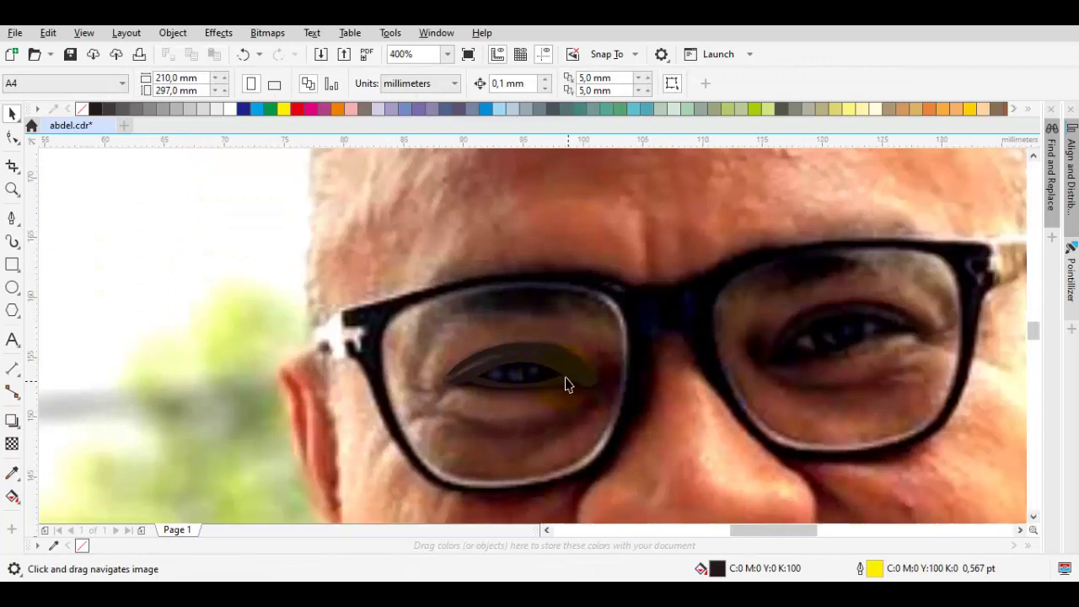
Draw a circle about 4.1 mm in diameter, position it over the iris and remove its fill, keeping the yellow outline.
scroll(517, 378, up, 2)
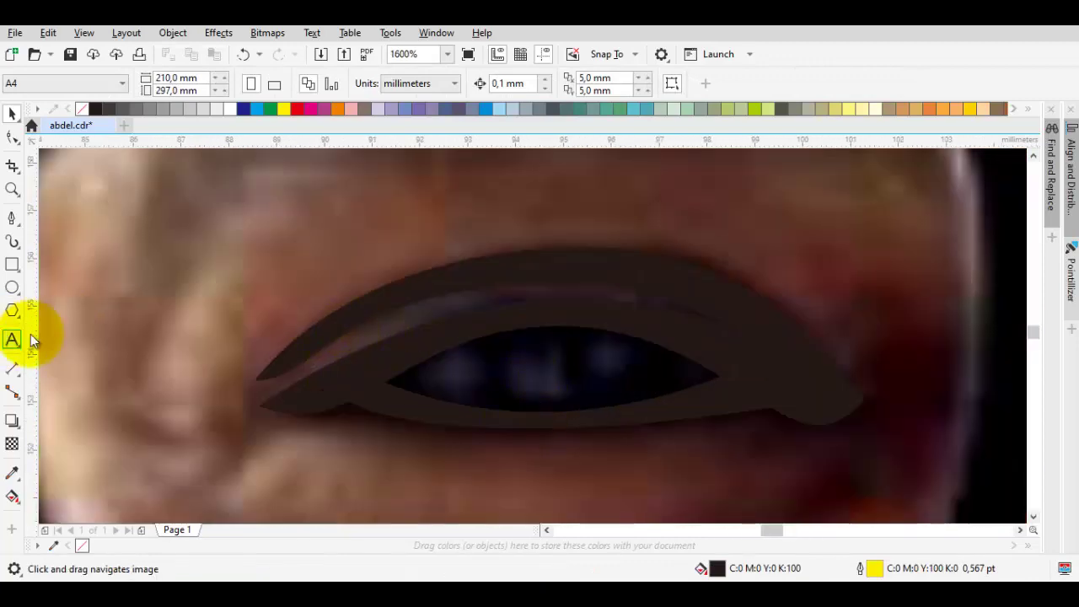
key(F7)
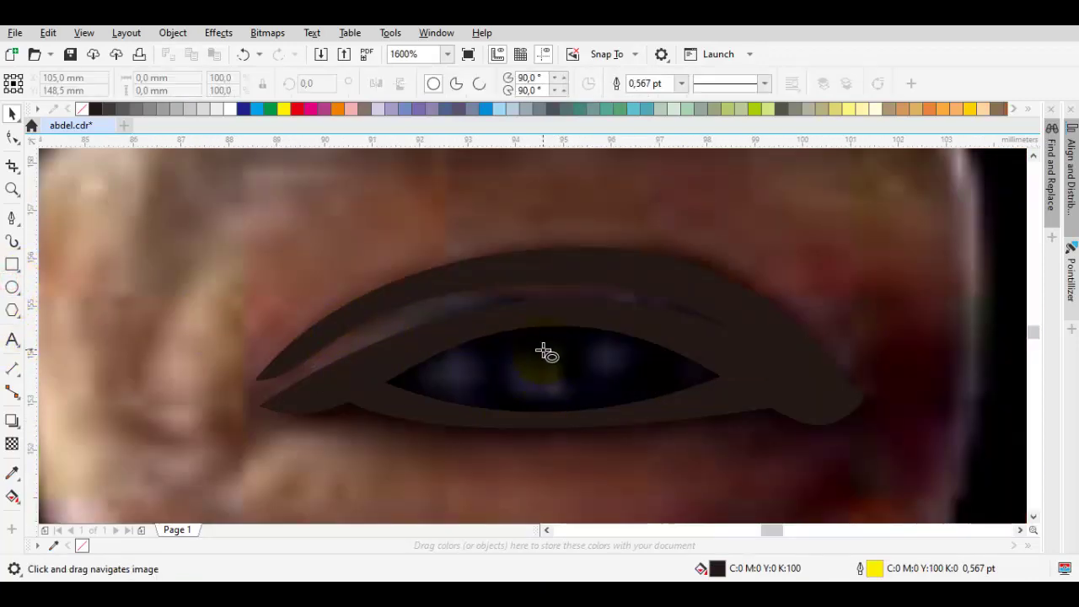
drag(544, 351, 596, 450)
key(space)
drag(590, 392, 604, 400)
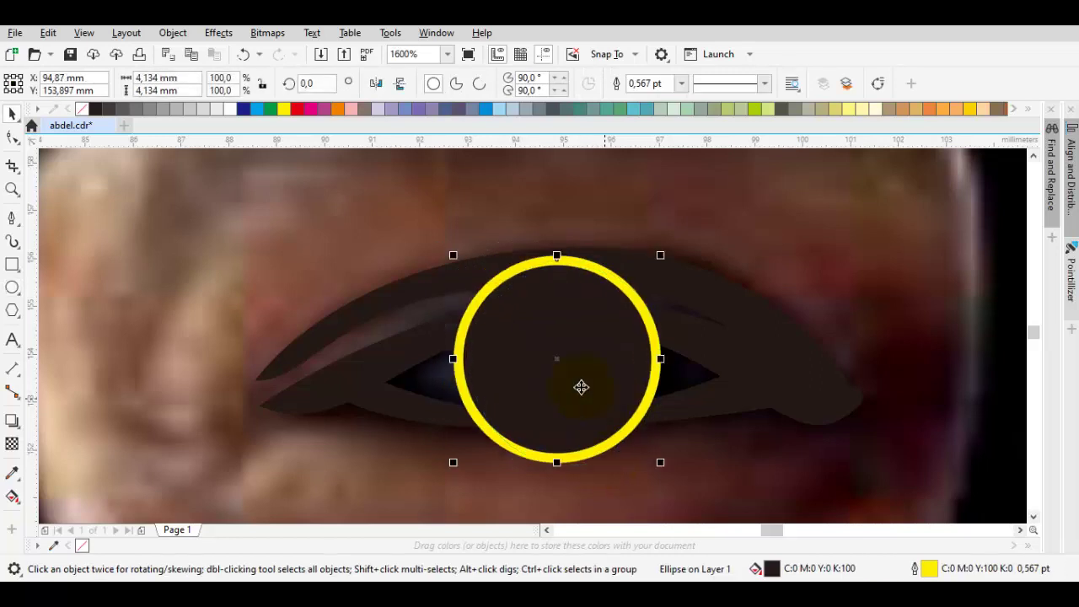
right_click(84, 108)
click(84, 108)
Draw a closed cutting shape that follows the eye opening and covers the parts of the circle above and below it.
scroll(522, 377, up, 2)
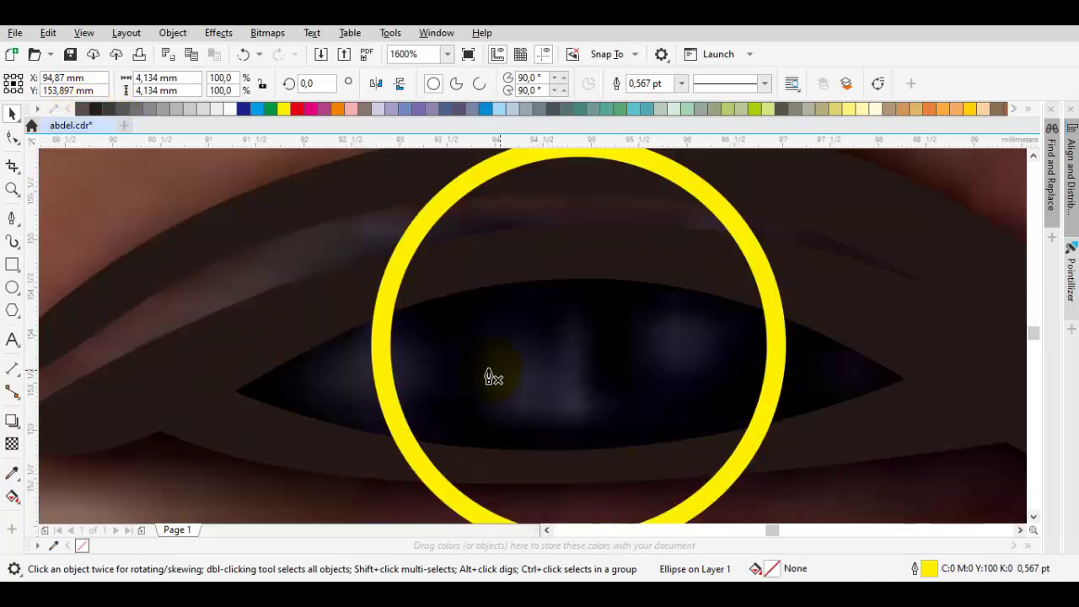
mouse_move(340, 301)
mouse_down()
mouse_move(636, 199)
mouse_move(660, 178)
mouse_up()
double_click(870, 313)
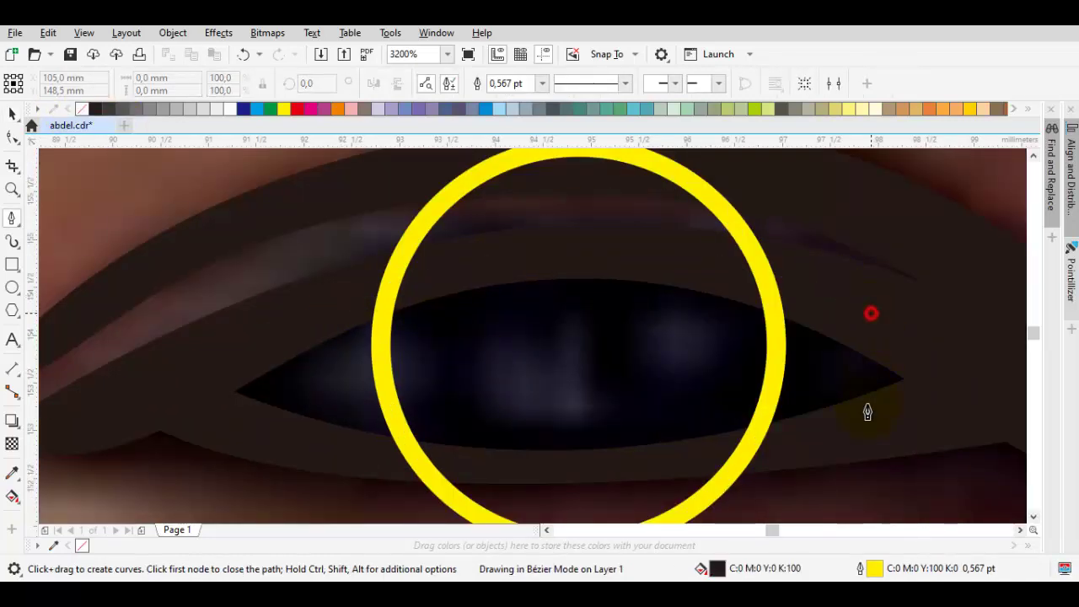
click(860, 433)
drag(363, 463, 178, 444)
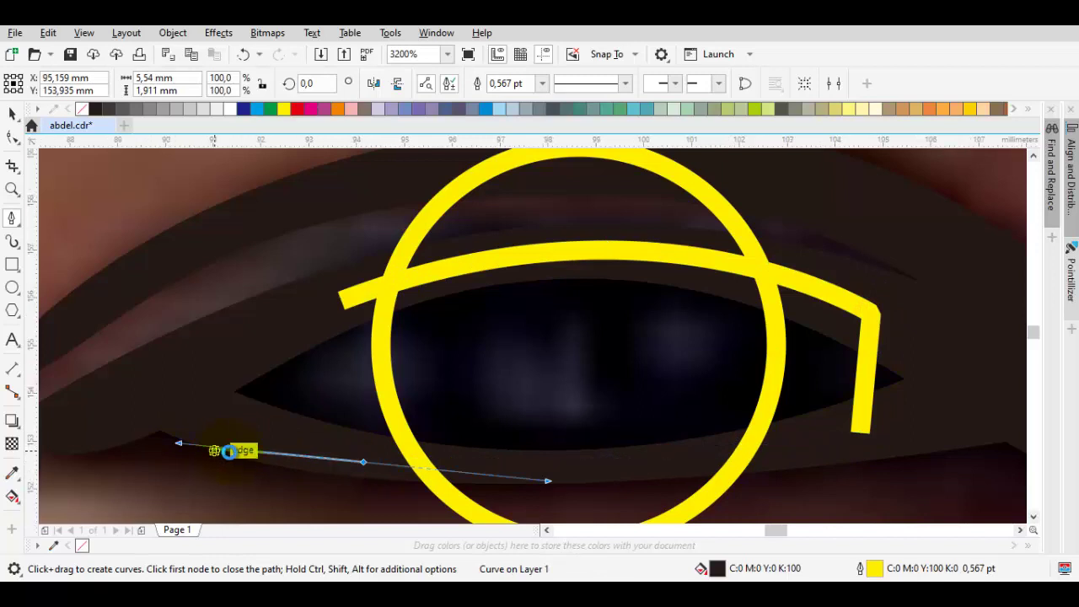
scroll(221, 451, down, 1)
drag(513, 487, 715, 385)
drag(668, 290, 341, 234)
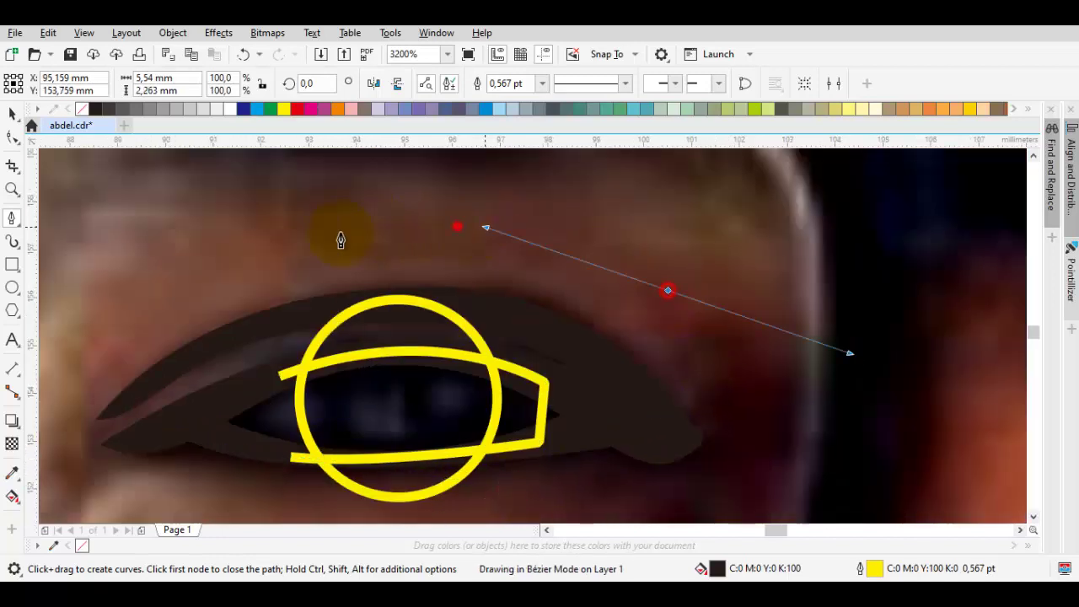
click(279, 375)
Subtract the cutting shape from the iris circle with Back Minus Front.
key(space)
shift+click(365, 406)
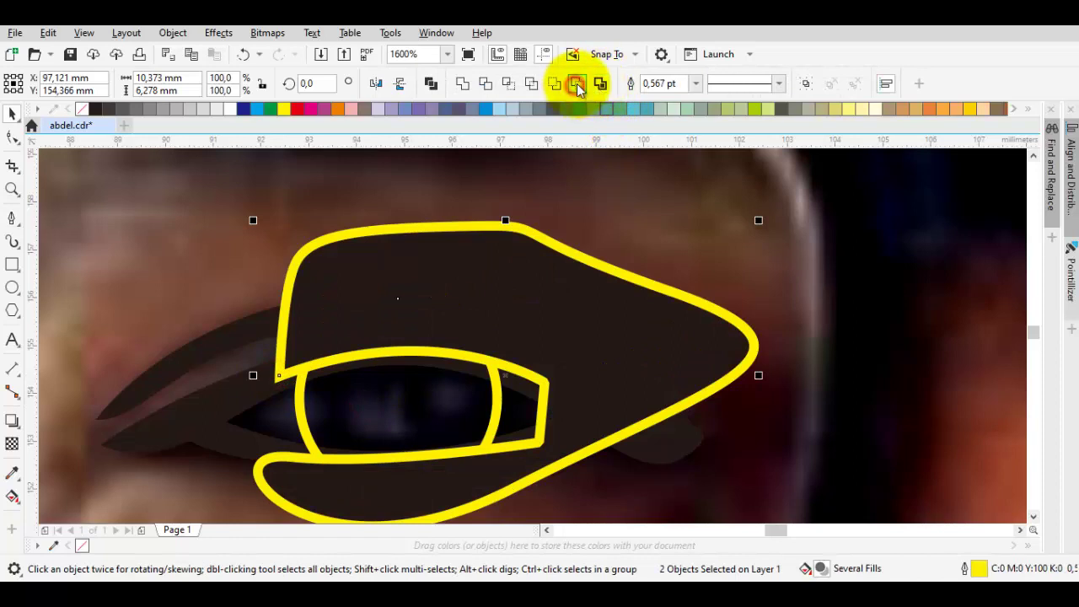
click(577, 84)
Trace the light reflection in the right half of the iris as a closed curve about 0.9 mm wide and 0.6 mm high.
key(space)
scroll(397, 373, up, 4)
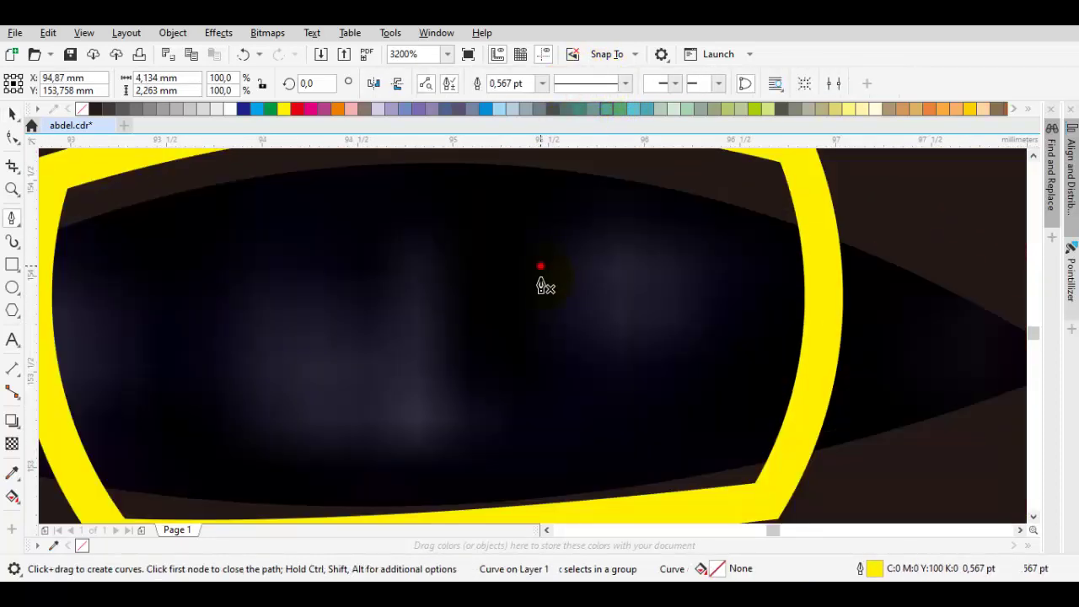
drag(540, 267, 550, 363)
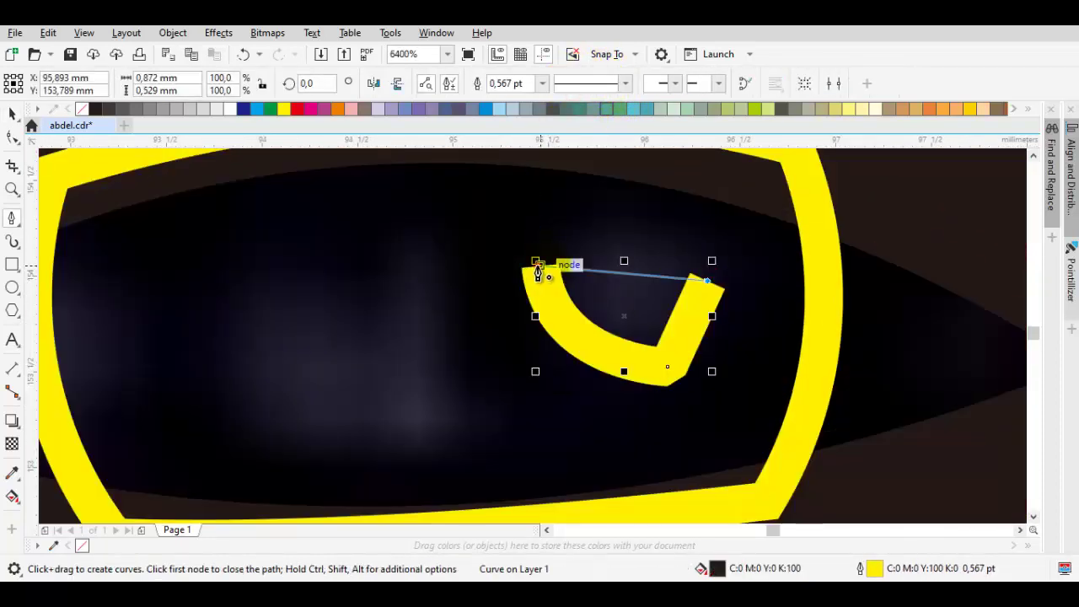
drag(535, 259, 551, 361)
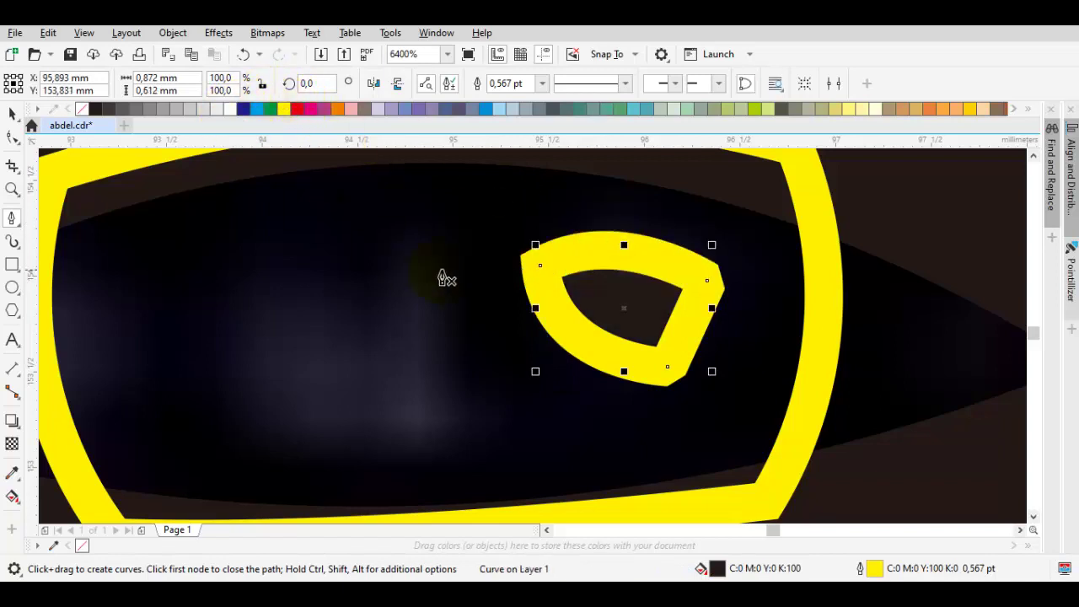
Subtract the traced light reflection from the iris shape with Back Minus Front.
key(space)
shift+click(411, 255)
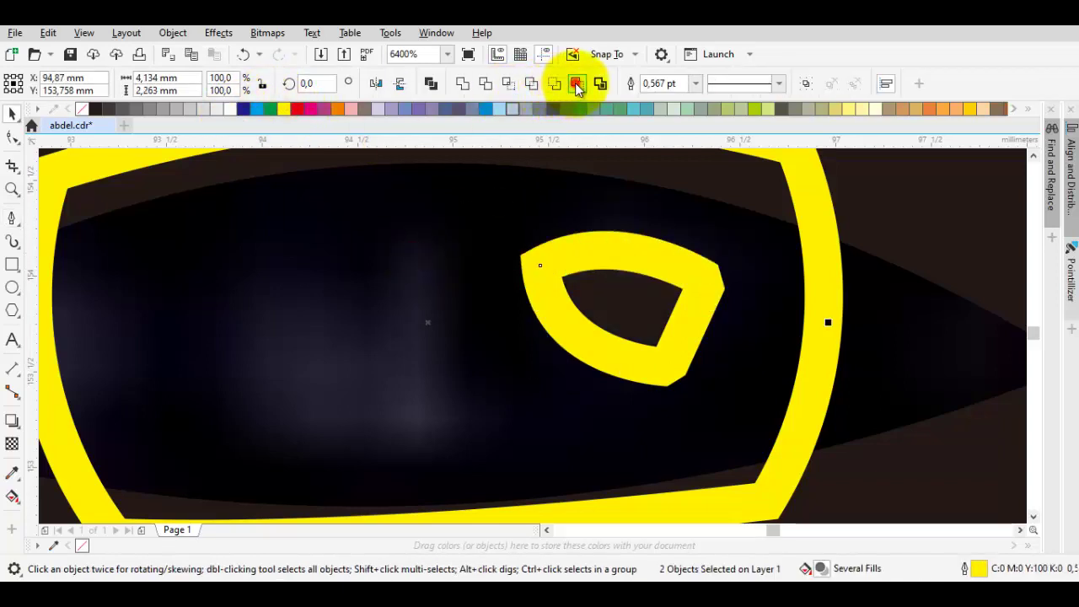
click(577, 83)
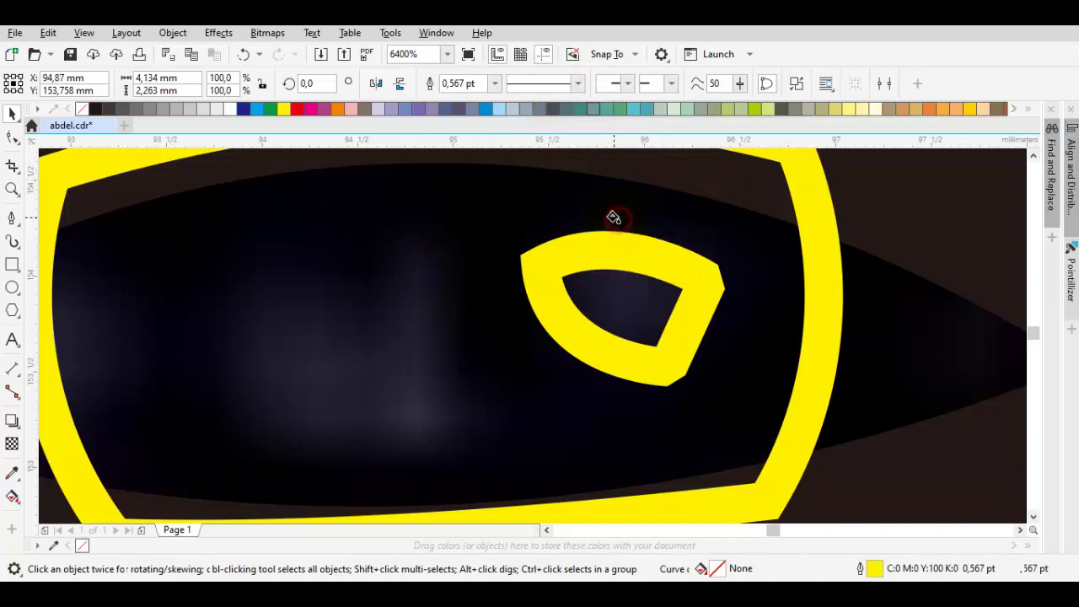
Fill the iris with the surrounding eye shape's black, C:0 M:0 Y:0 K:100, sampled with the Color Eyedropper.
key(i)
click(663, 176)
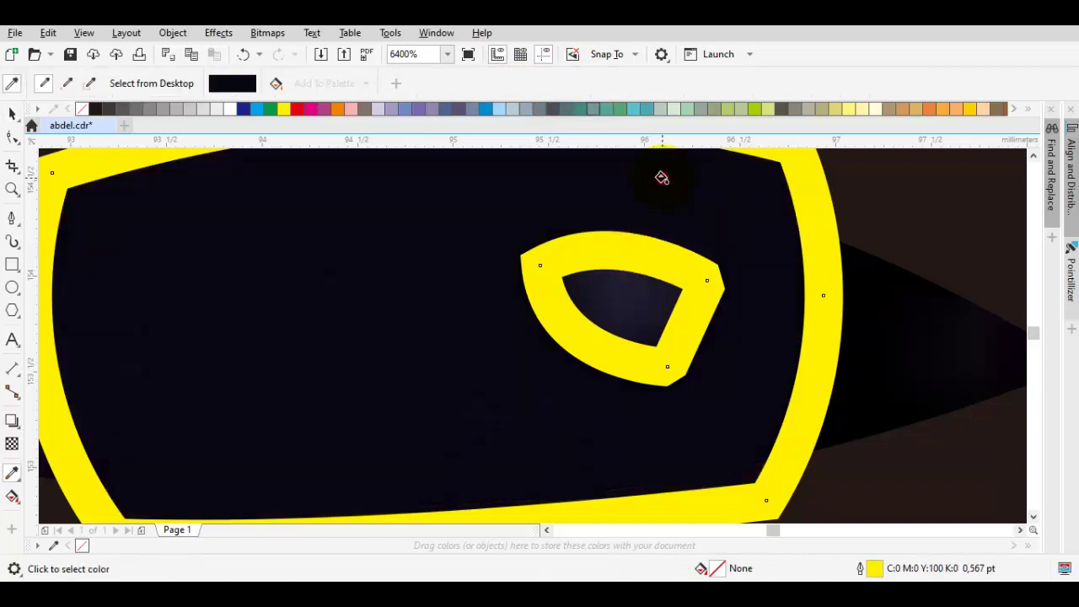
shift+click(861, 220)
click(713, 205)
Remove the outlines from all objects in the drawing.
key(space)
key(ctrl+a)
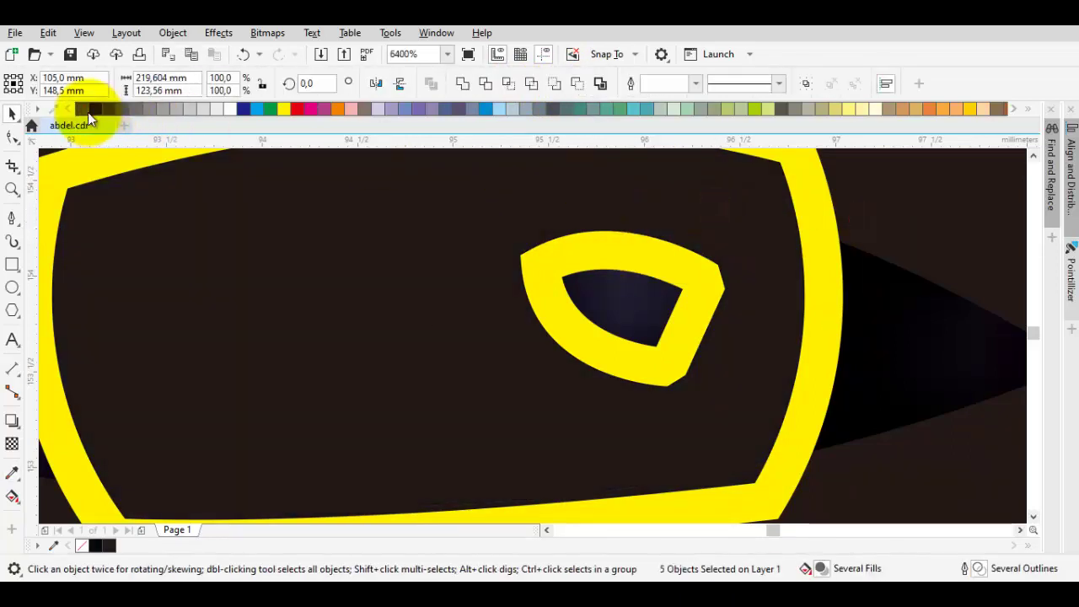
right_click(84, 111)
key(Escape)
click(325, 224)
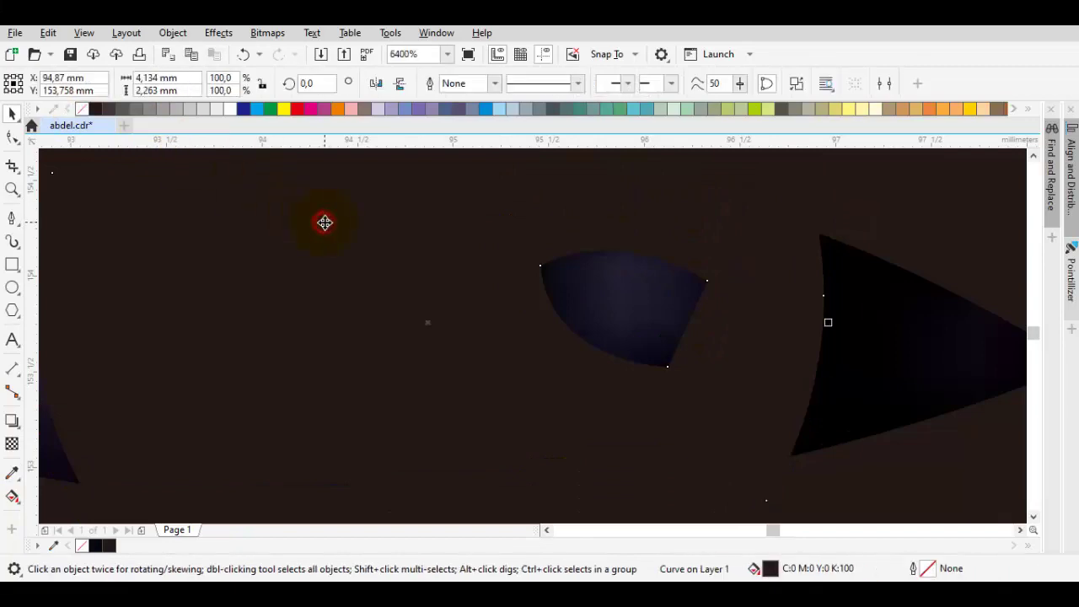
Take the portrait photo away to examine the traced eye on the blank page, and restore the photo.
scroll(329, 224, down, 4)
click(503, 250)
drag(503, 250, 515, 320)
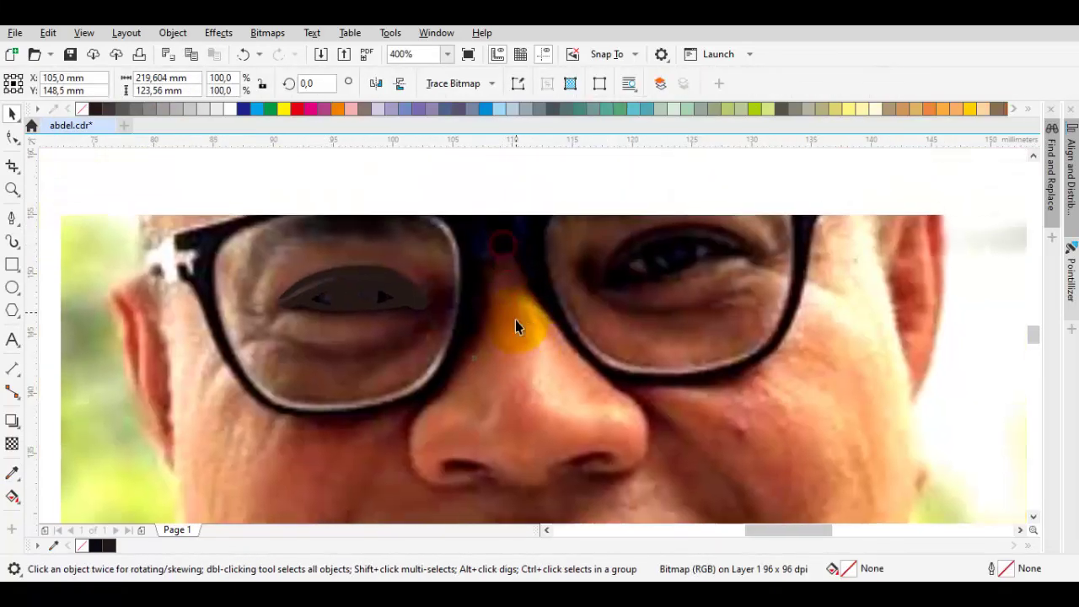
scroll(515, 321, down, 1)
scroll(512, 323, down, 2)
scroll(480, 317, up, 5)
click(480, 317)
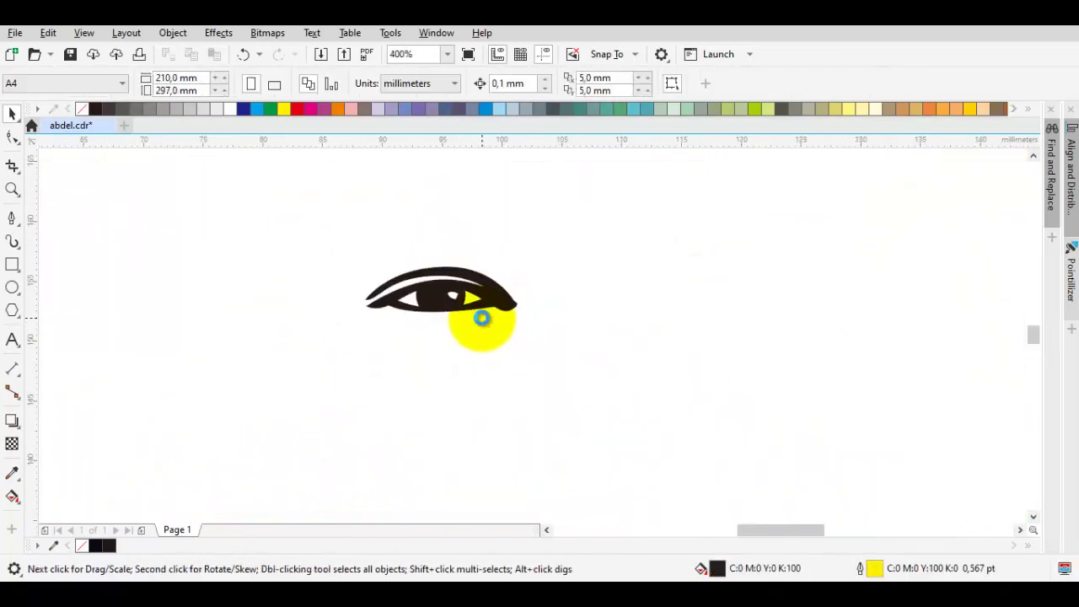
click(474, 305)
key(Escape)
mouse_move(484, 294)
mouse_down()
mouse_move(475, 334)
mouse_move(484, 284)
mouse_up()
Trace the upper edge of the glasses frame with the Pen tool, from the left temple over the bridge to the right temple.
key(p)
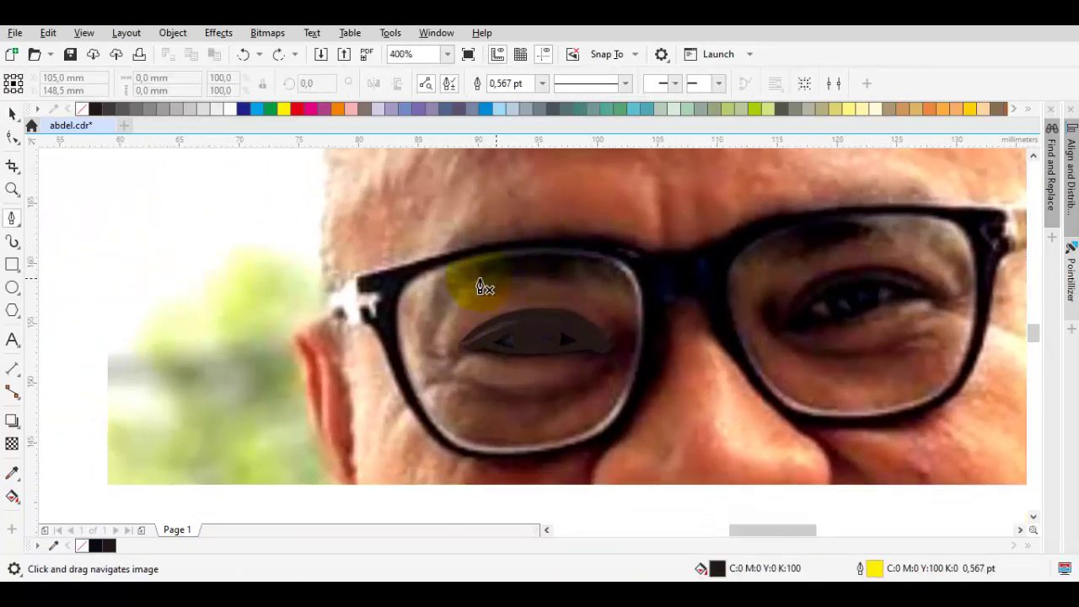
scroll(335, 307, up, 1)
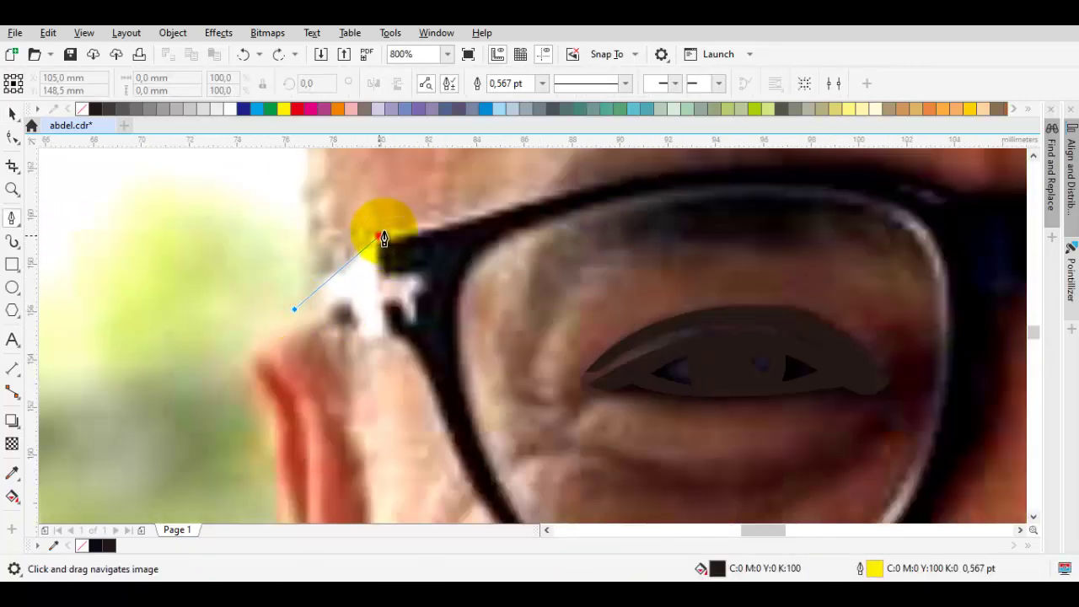
click(380, 236)
drag(618, 183, 345, 306)
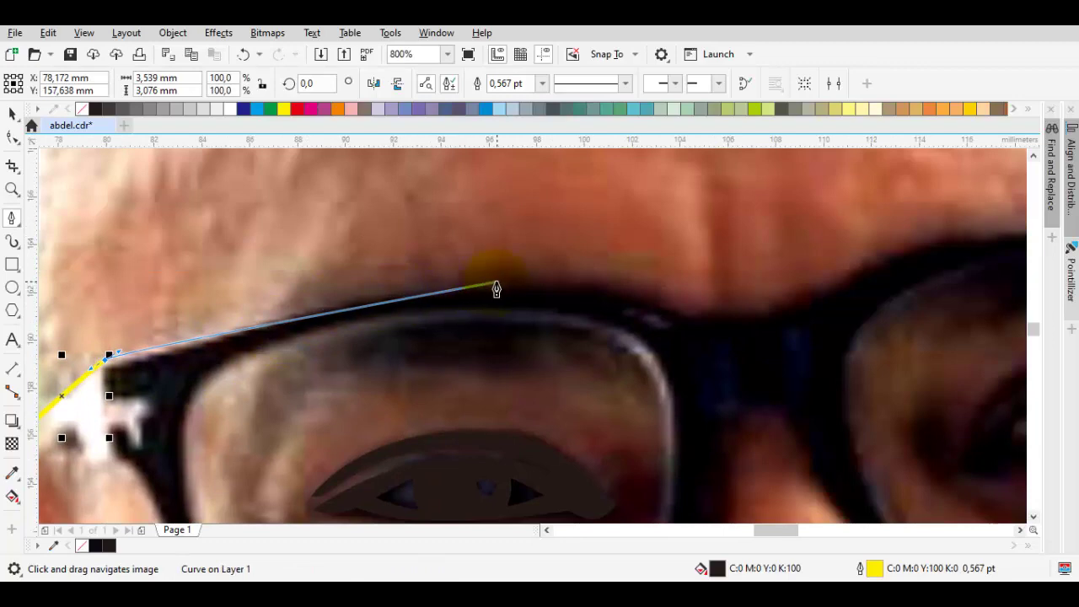
drag(445, 281, 609, 271)
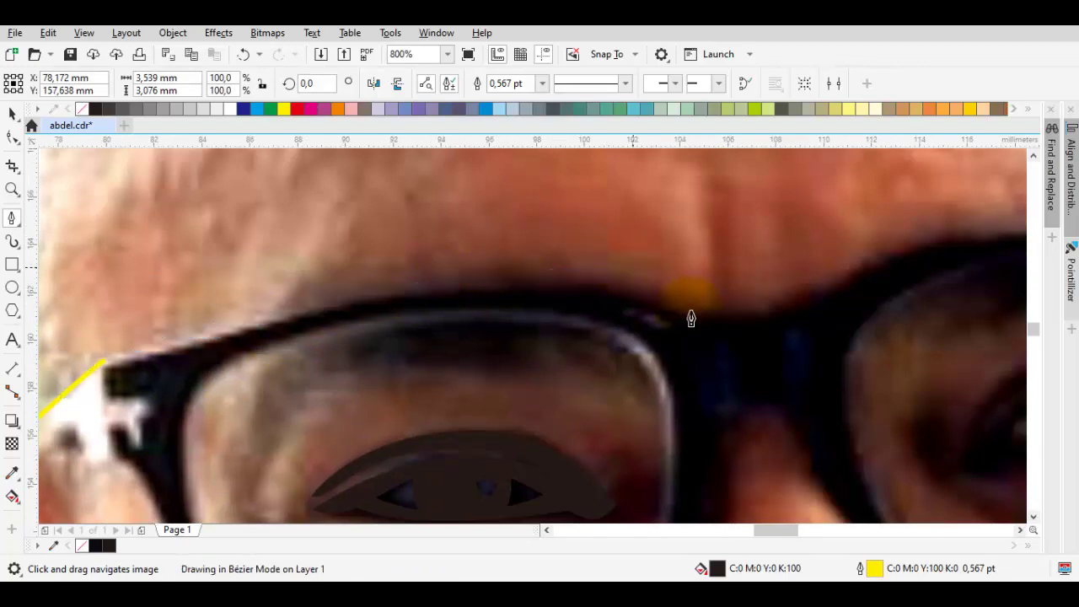
drag(691, 311, 801, 260)
scroll(964, 301, right, 4)
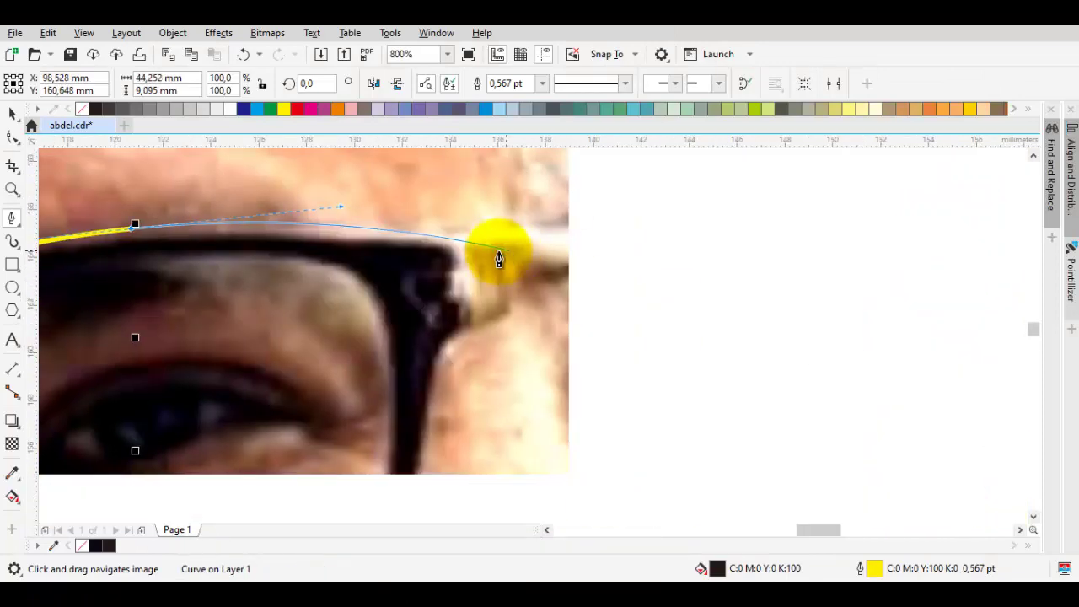
drag(469, 236, 589, 289)
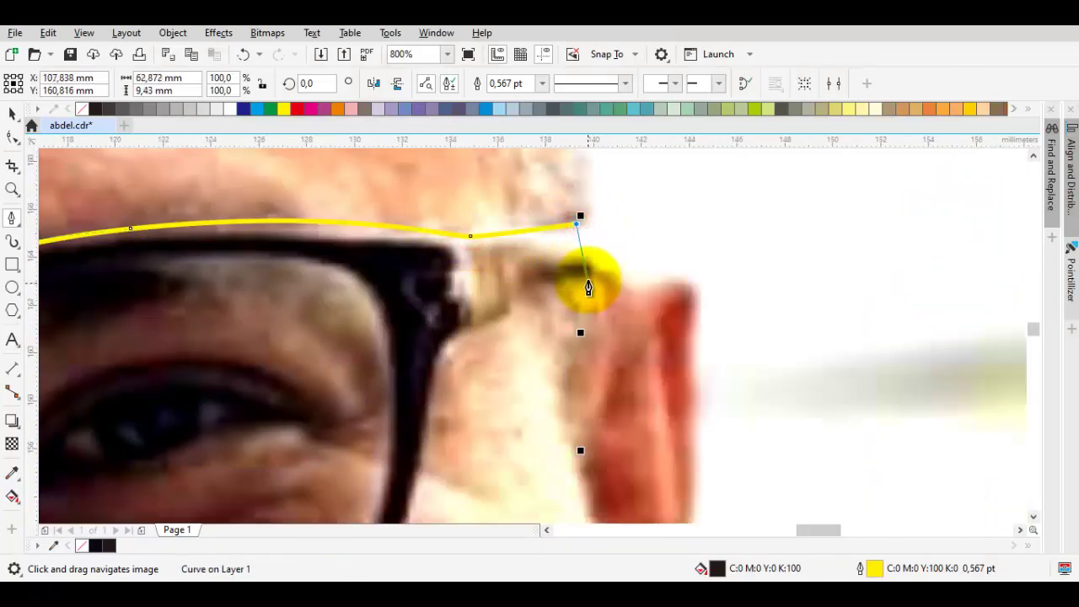
Continue the frame outline around the right temple and along the lower rim of the right lens to the nose.
click(588, 272)
click(439, 339)
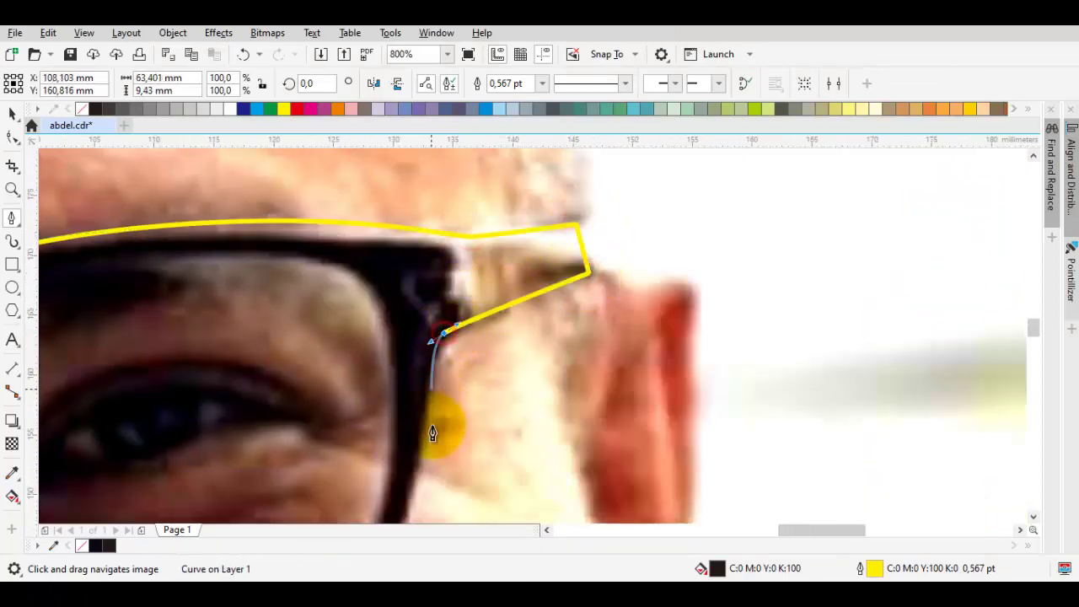
scroll(439, 354, down, 2)
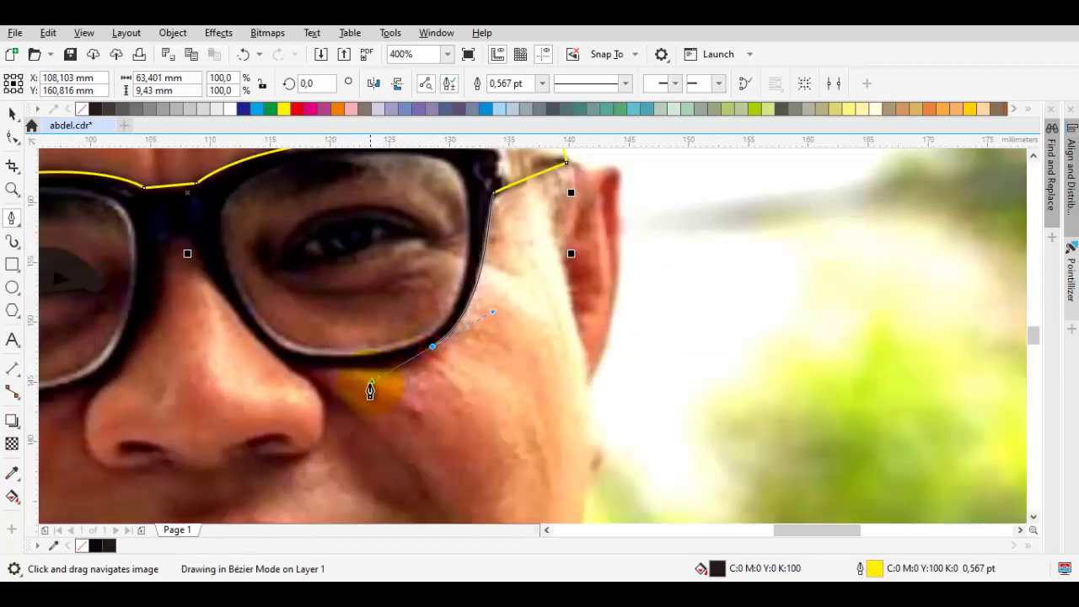
drag(369, 391, 360, 387)
drag(254, 337, 229, 305)
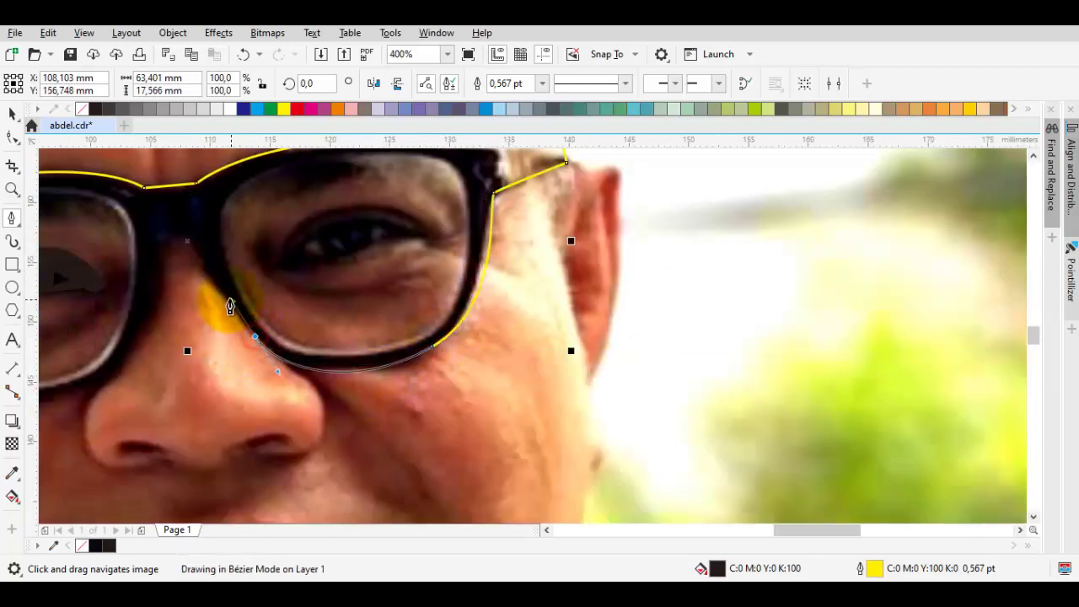
Continue the frame outline under the nose bridge and around the lower rim of the left lens.
scroll(191, 247, up, 2)
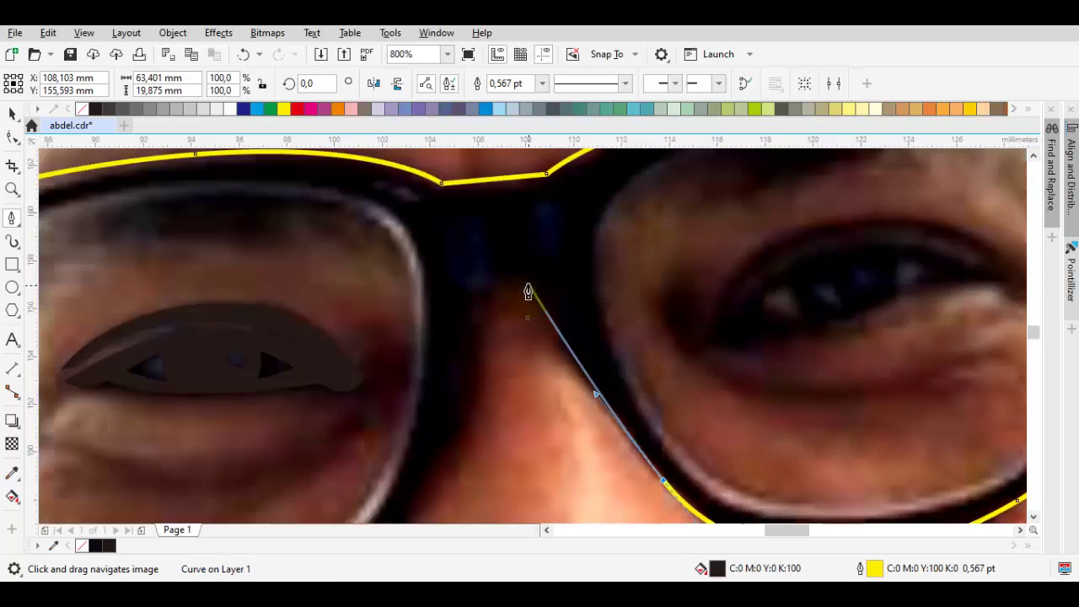
click(470, 287)
scroll(473, 304, down, 1)
drag(462, 383, 529, 294)
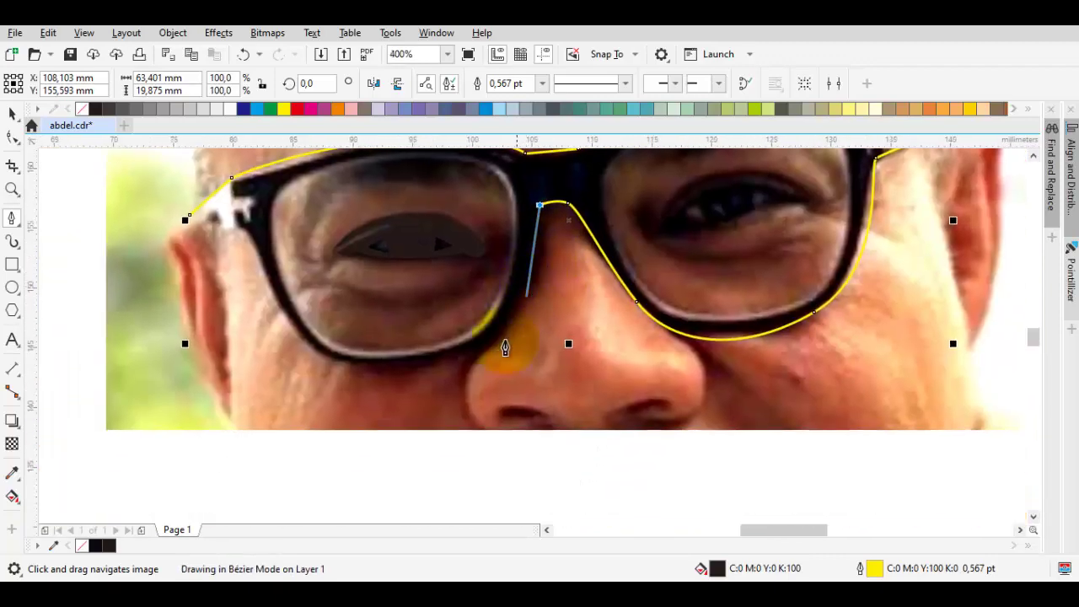
drag(482, 347, 421, 393)
drag(293, 334, 268, 305)
Close the glasses outline at the left temple, about 63.4 mm wide and 22.8 mm high, and remove its fill.
scroll(239, 224, up, 1)
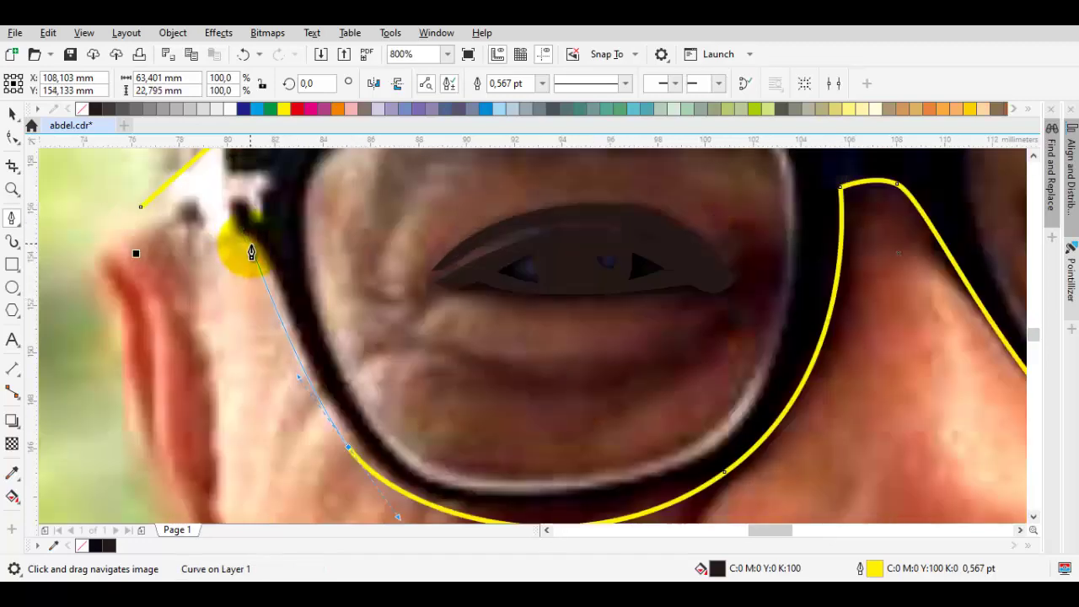
click(250, 245)
click(162, 248)
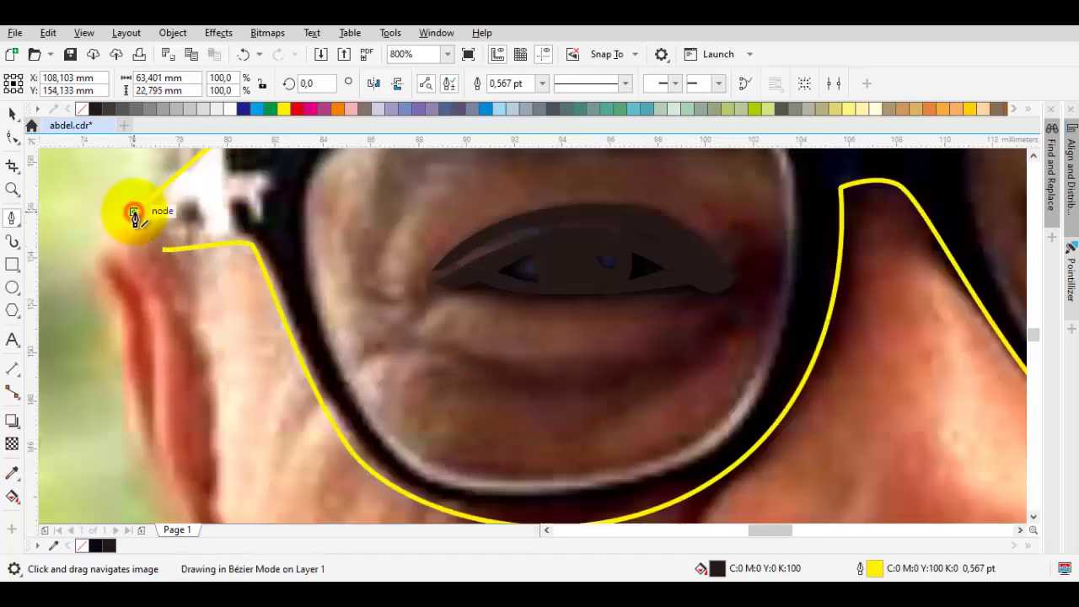
key(ctrl+z)
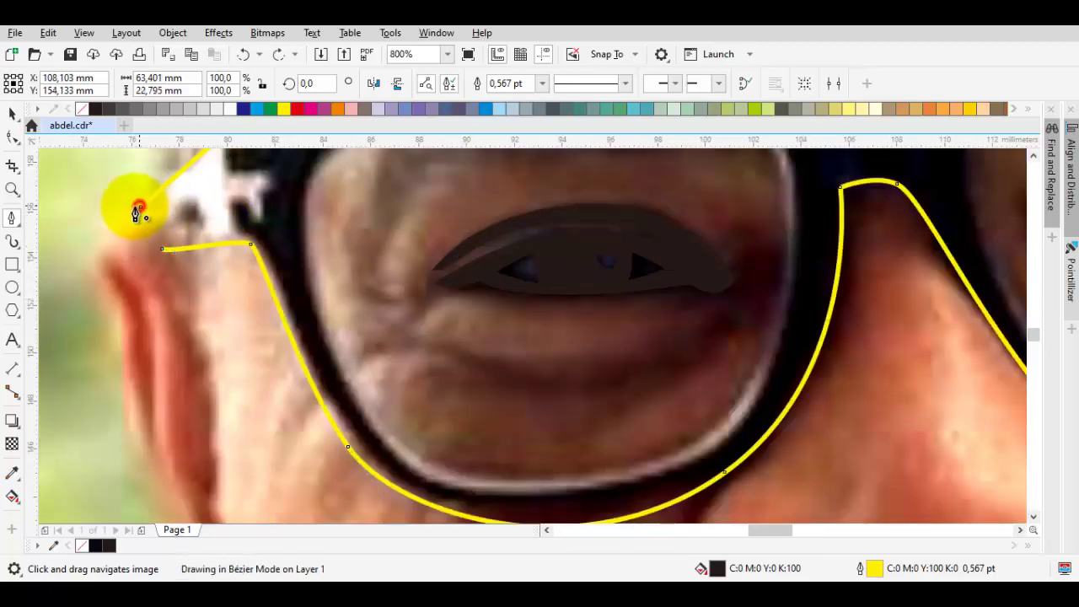
drag(137, 211, 137, 212)
click(83, 110)
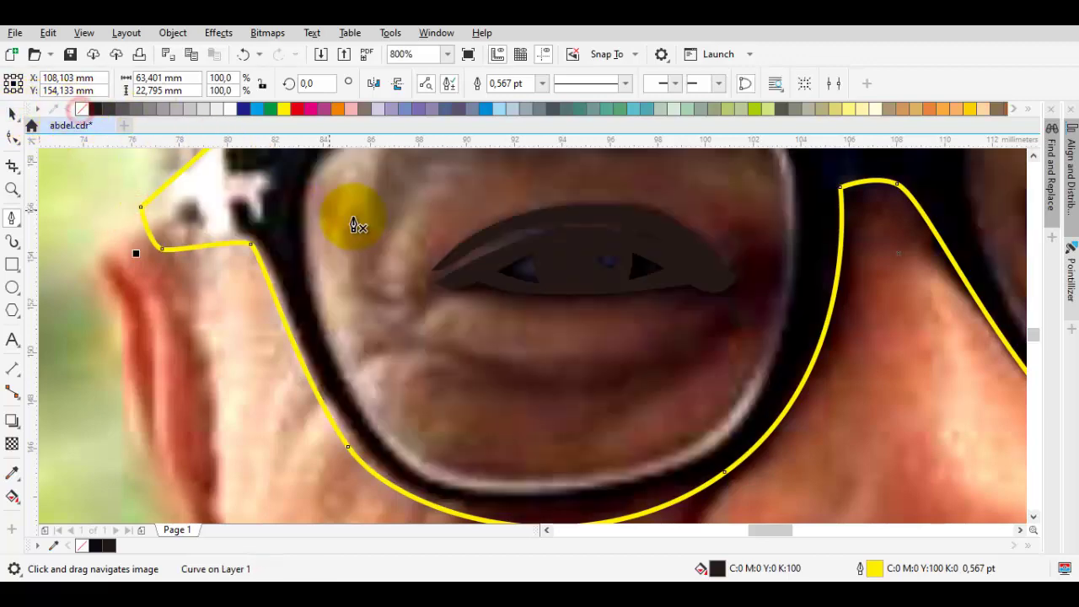
Trace the inner edge of the frame around the left lens as a closed curve about 20 mm wide.
drag(354, 222, 297, 344)
drag(410, 441, 379, 342)
drag(447, 423, 590, 435)
drag(749, 297, 656, 229)
scroll(607, 275, up, 3)
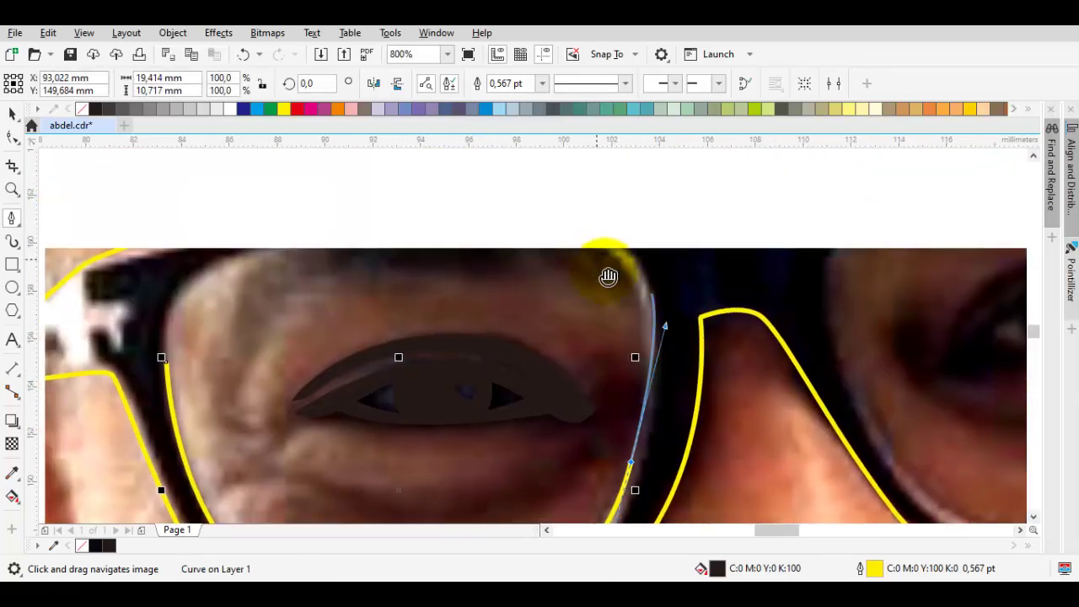
drag(554, 238, 459, 213)
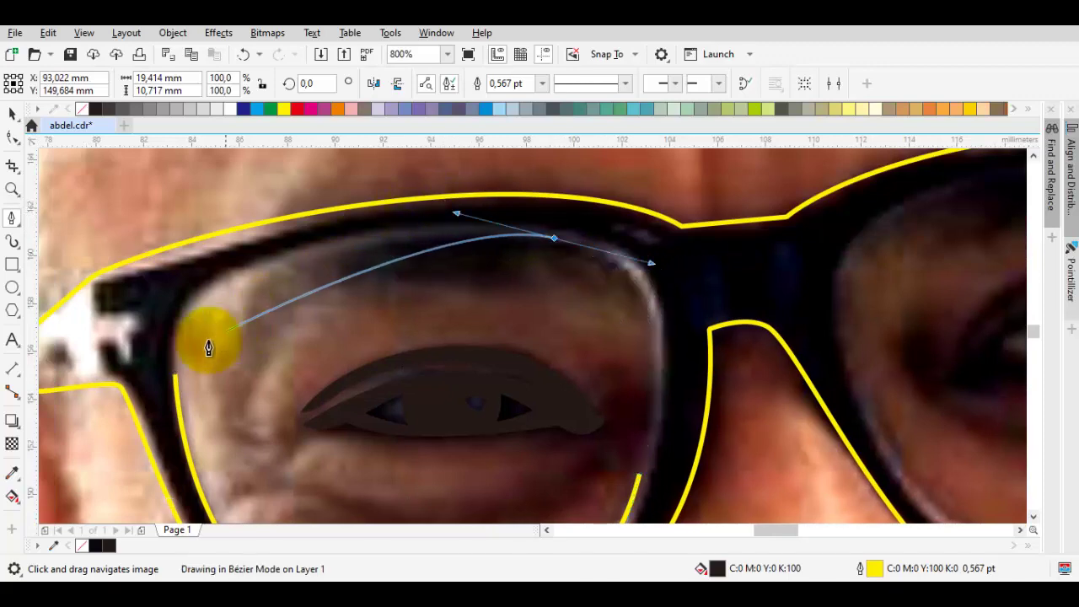
drag(175, 372, 180, 297)
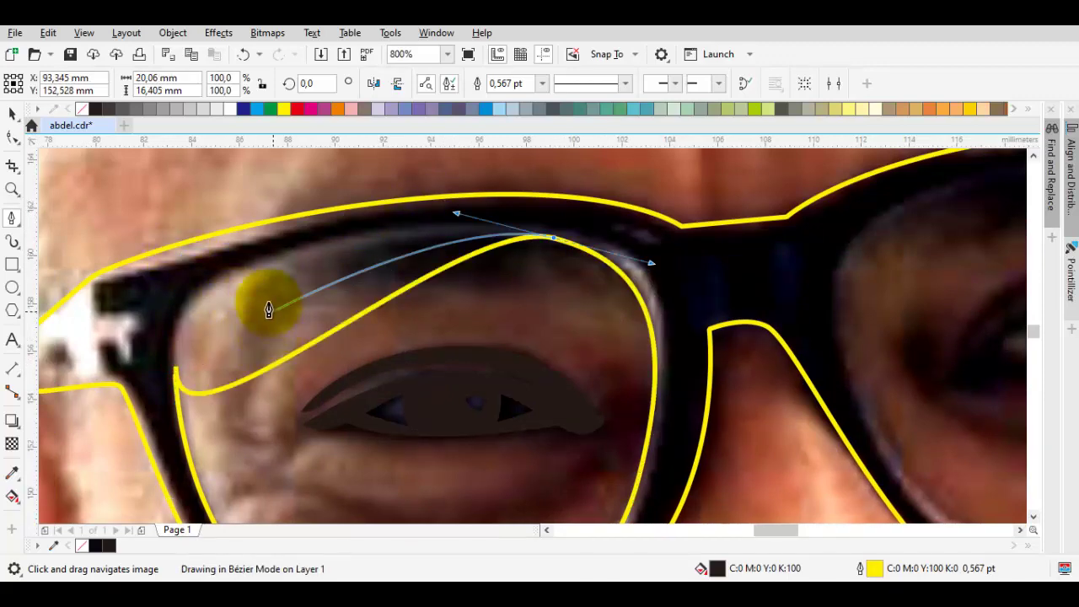
click(174, 373)
drag(174, 374, 174, 230)
Subtract the left lens shape from the glasses frame with Back Minus Front.
key(space)
click(686, 289)
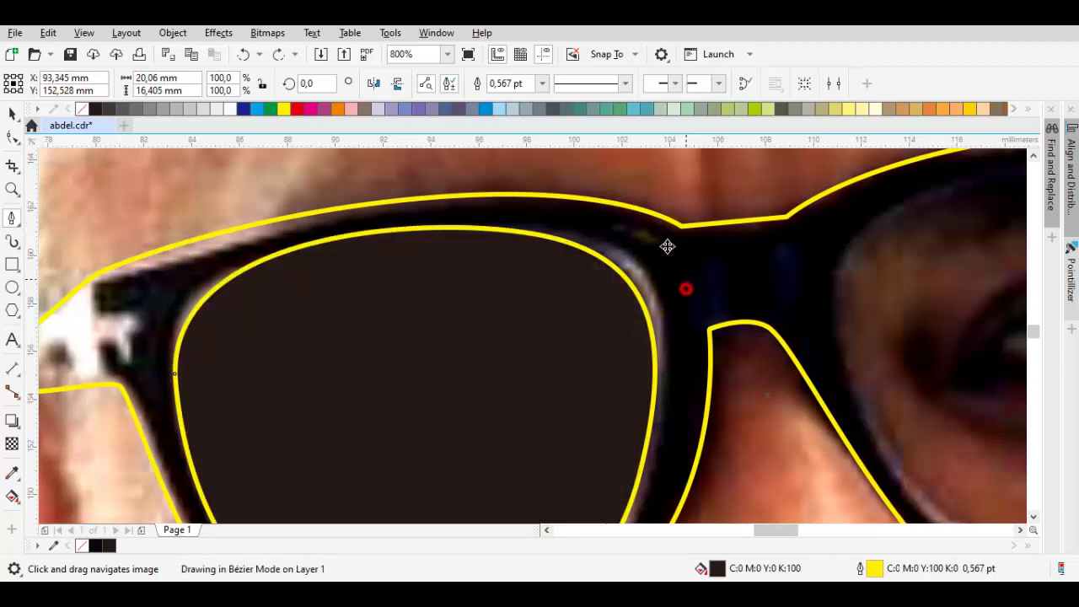
key(ctrl+a)
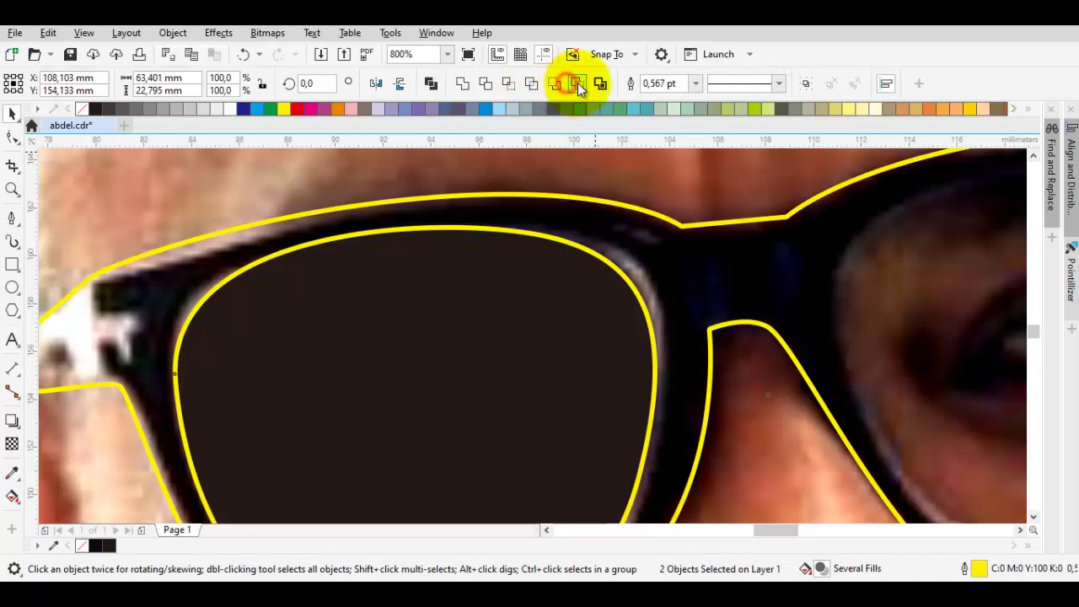
click(578, 88)
Trace the inner edge of the frame around the right lens as a closed curve about 20.2 mm wide and 16.4 mm high.
drag(870, 257, 595, 267)
key(space)
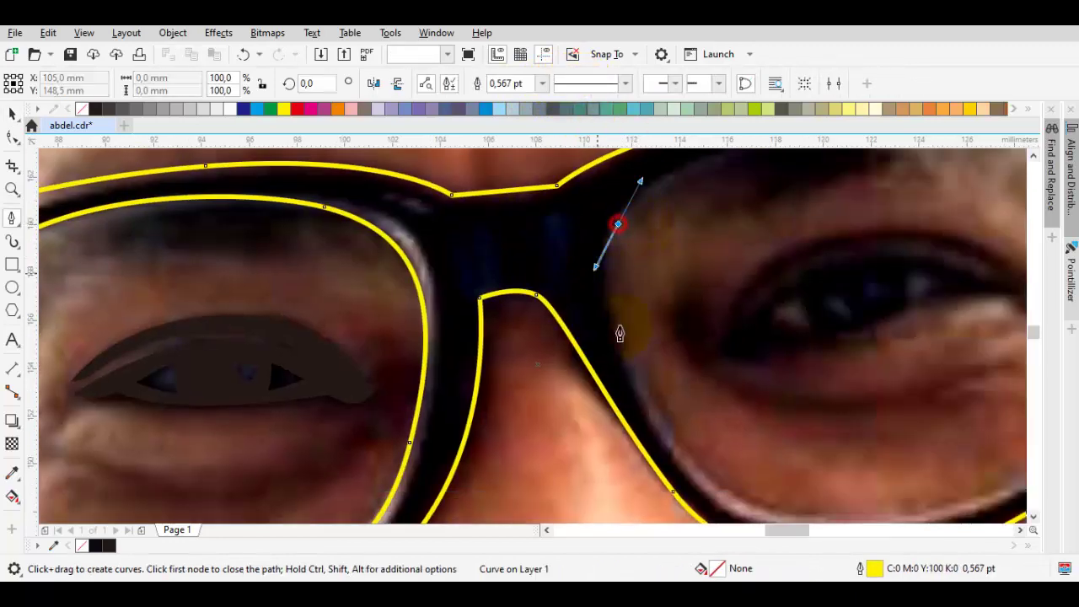
scroll(620, 334, down, 2)
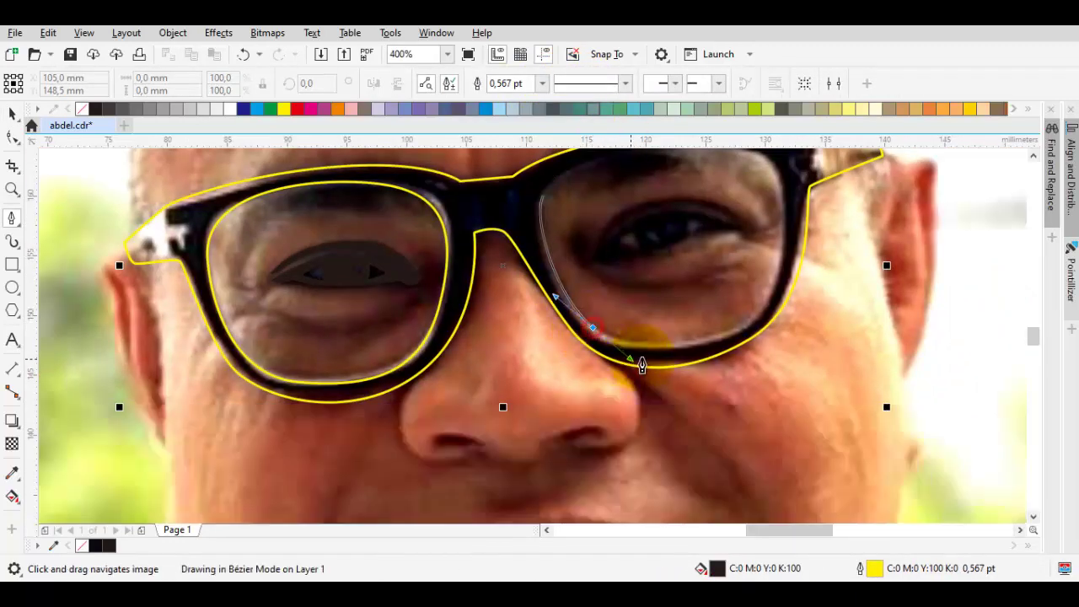
drag(751, 316, 791, 290)
drag(771, 187, 736, 285)
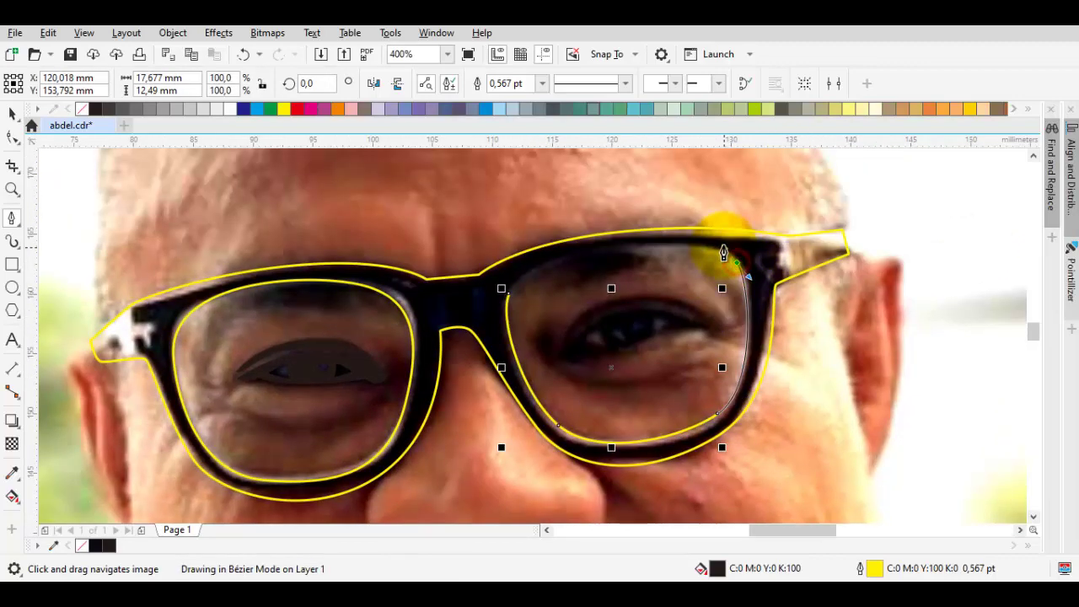
scroll(595, 260, up, 2)
drag(504, 263, 481, 280)
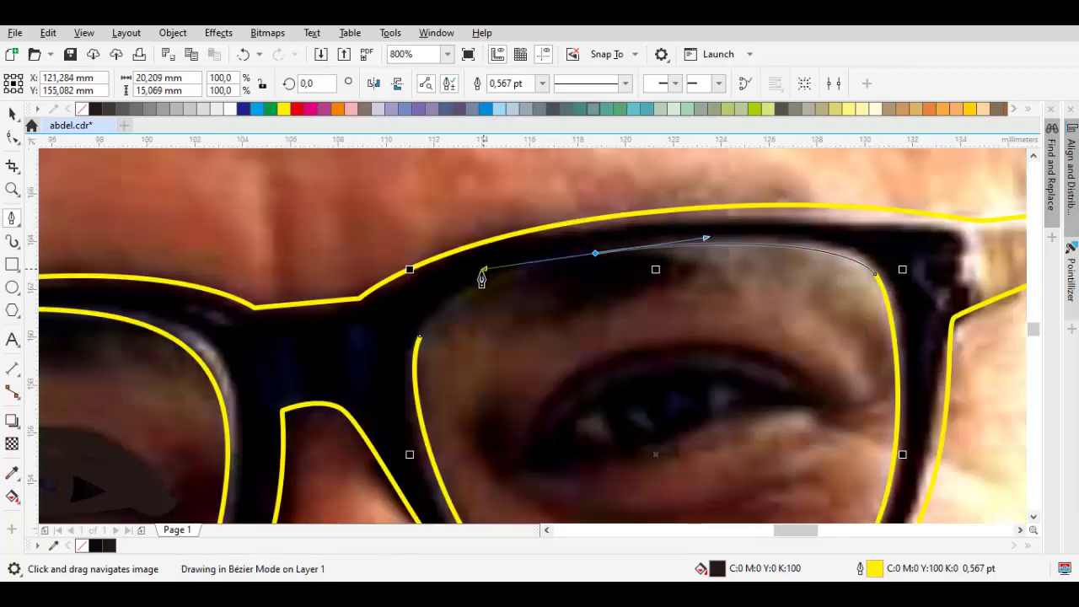
click(418, 337)
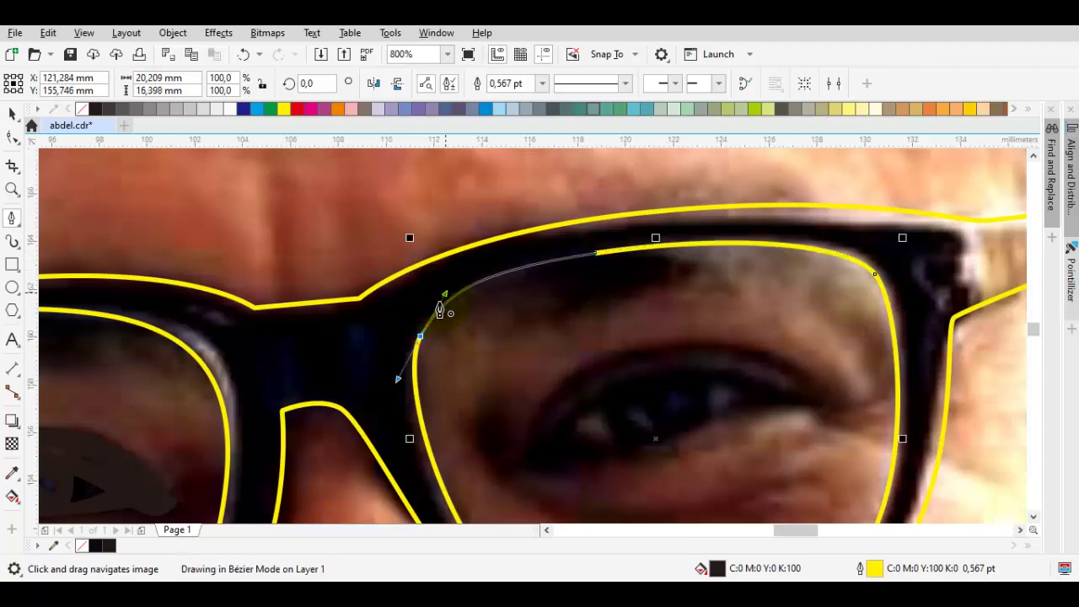
Convert the closing node of the right lens curve to a smooth node.
key(space)
key(F10)
right_click(420, 335)
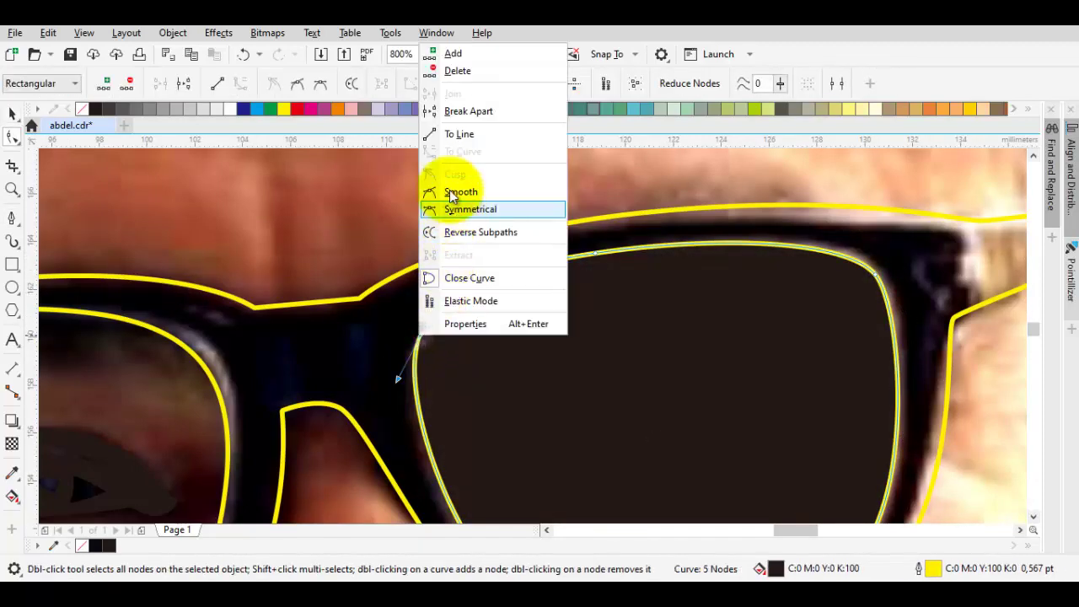
click(455, 192)
Subtract the right lens shape from the glasses frame with Back Minus Front.
key(space)
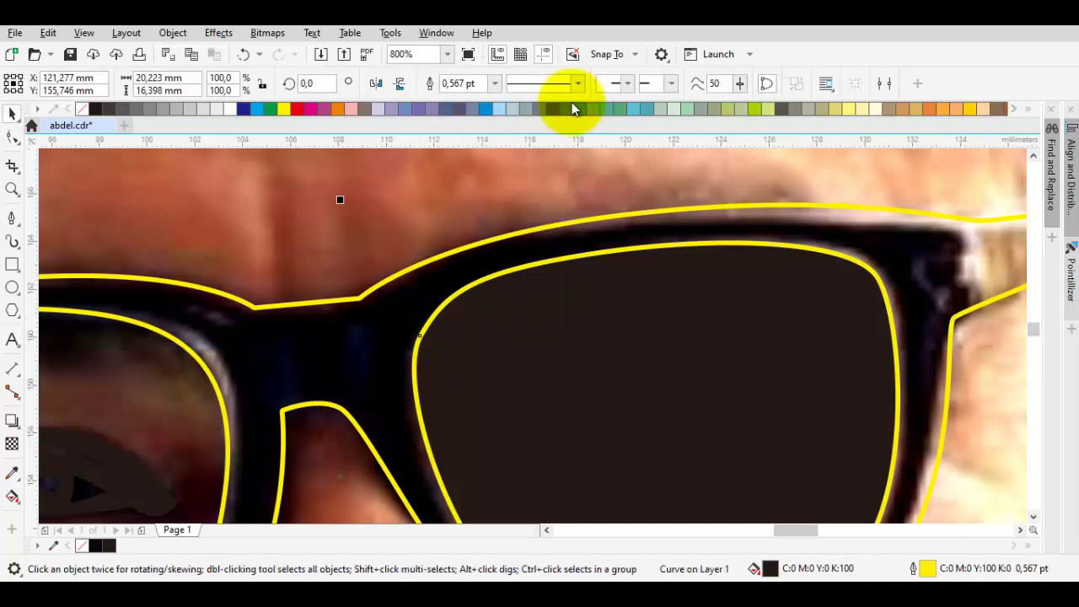
click(583, 84)
Fill the glasses frame with the dark colour sampled from the already drawn eye.
key(ctrl+shift+e)
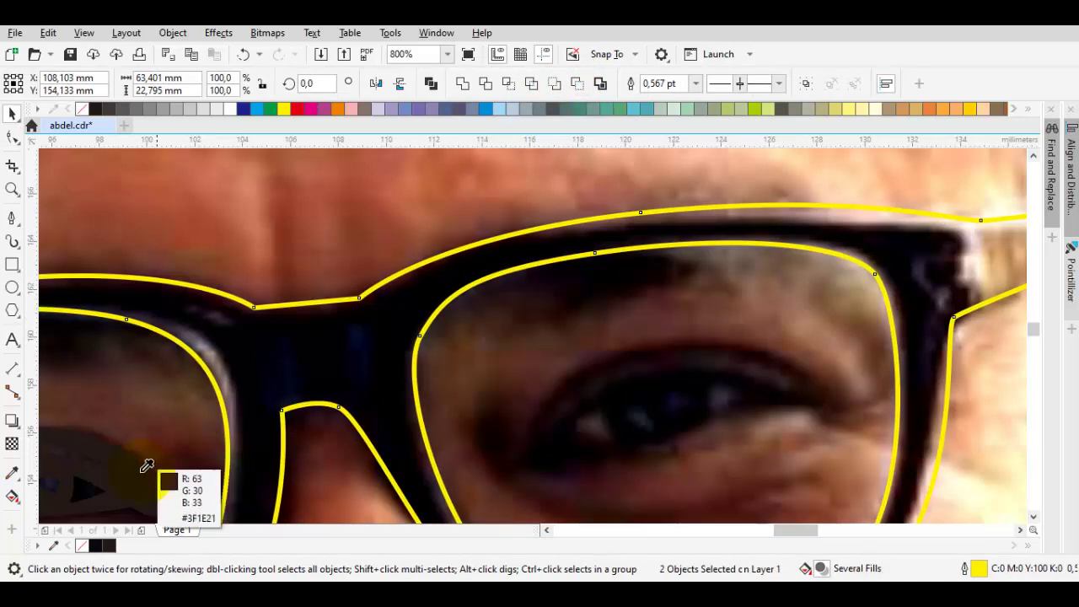
click(136, 471)
click(291, 347)
key(space)
Trace the dark shape of the eye behind the right lens with the Pen tool, about 11.3 mm wide.
drag(326, 202, 591, 119)
drag(692, 267, 406, 310)
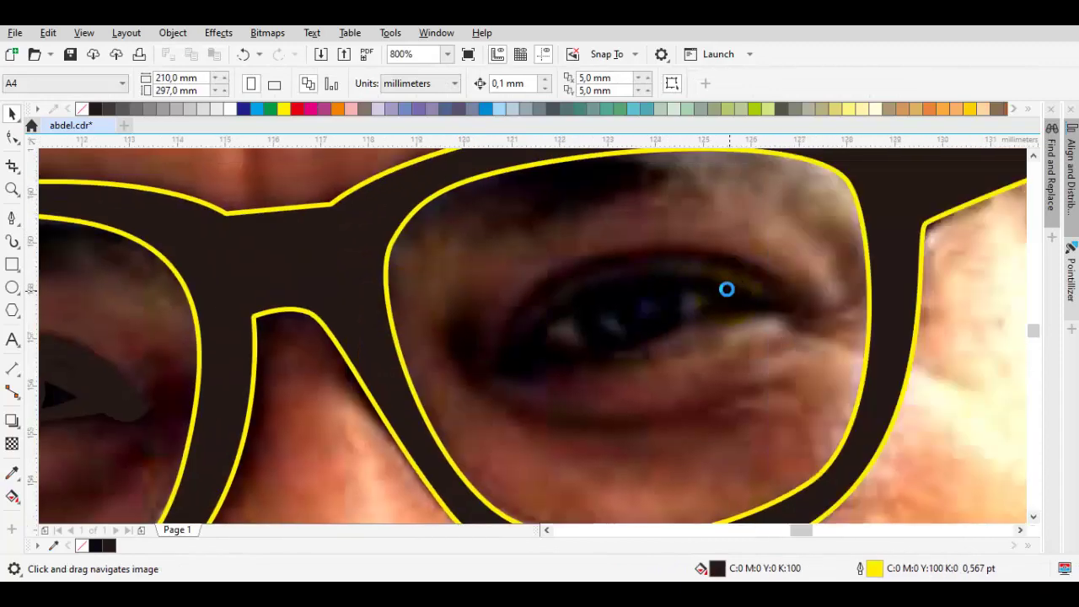
scroll(727, 289, up, 1)
key(p)
drag(836, 325, 727, 343)
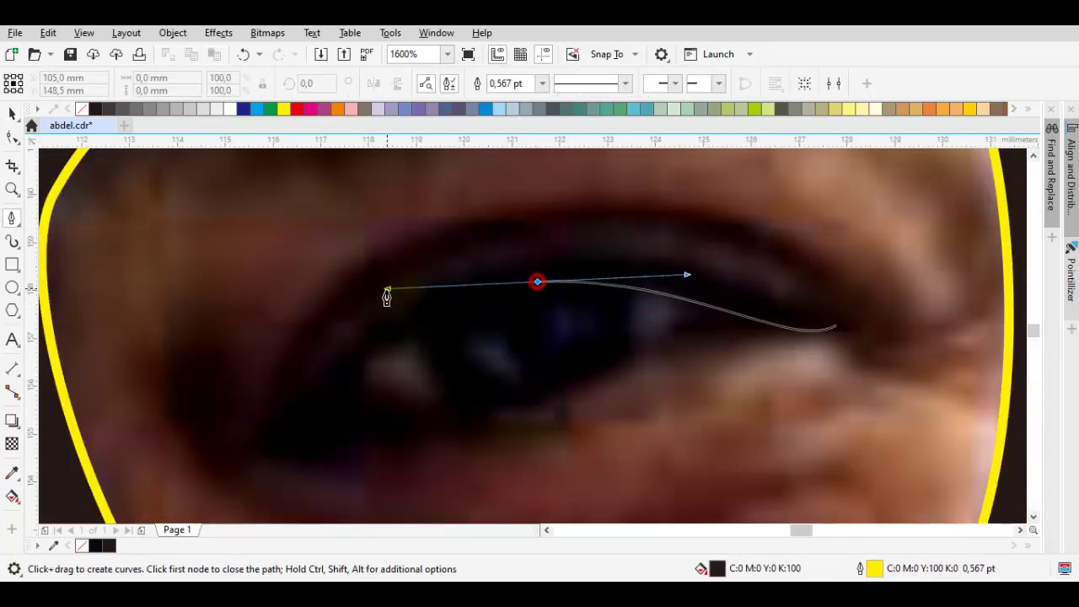
drag(305, 440, 333, 424)
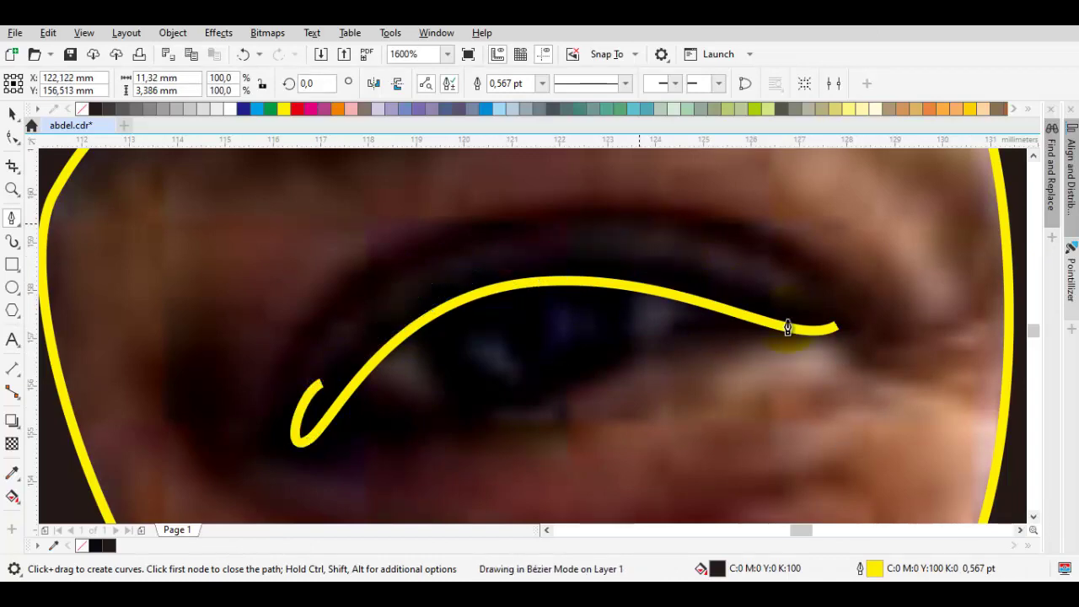
click(845, 325)
click(839, 326)
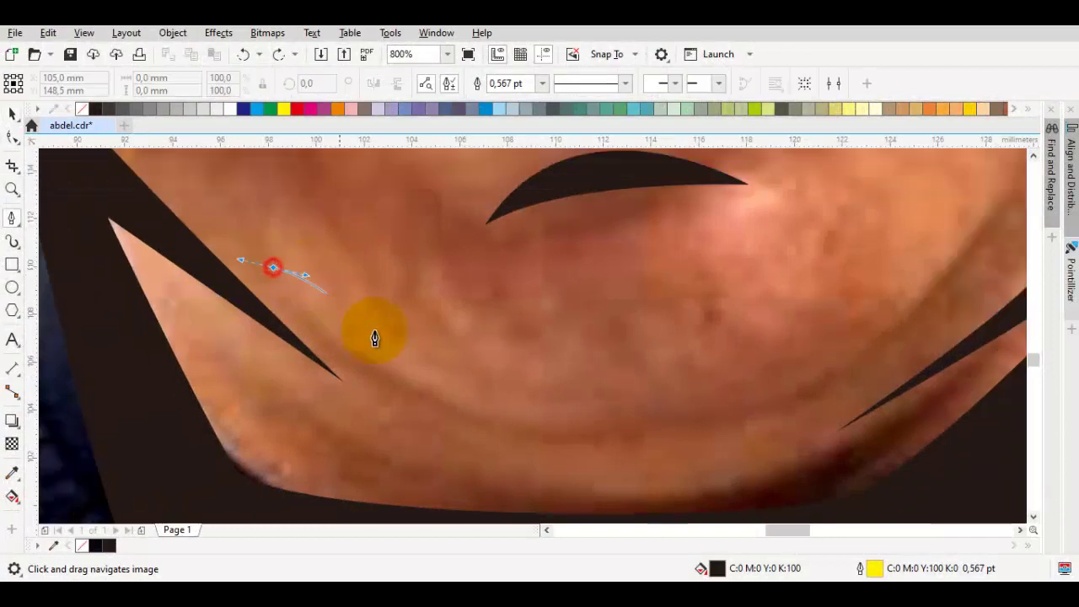
Draw a closed crescent about 30.7 mm wide and 11.1 mm high along the chin crease and remove its outline.
scroll(374, 338, down, 2)
scroll(456, 369, up, 1)
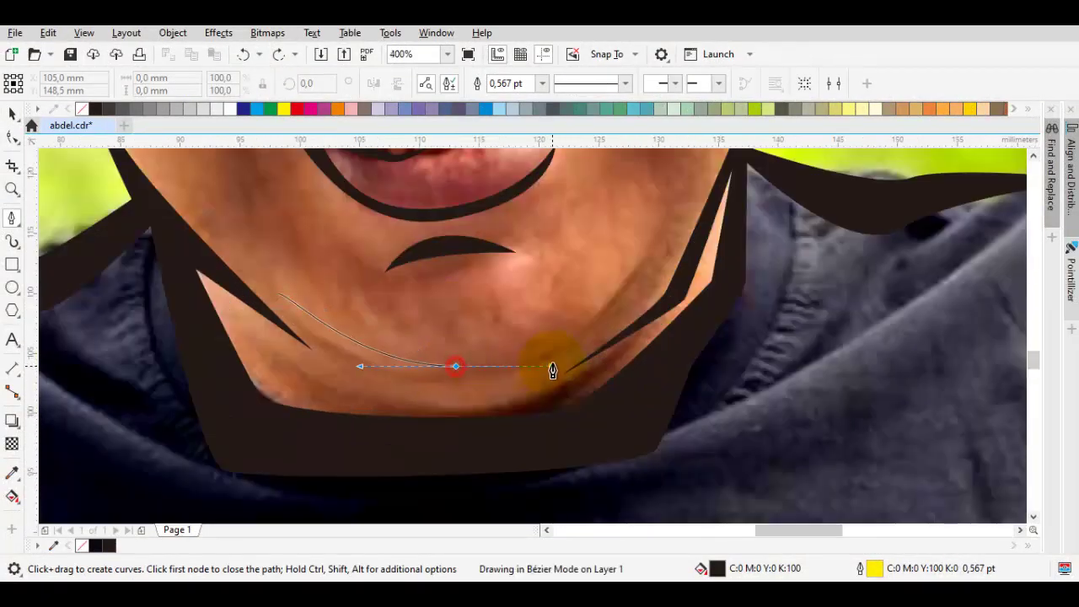
drag(552, 371, 499, 378)
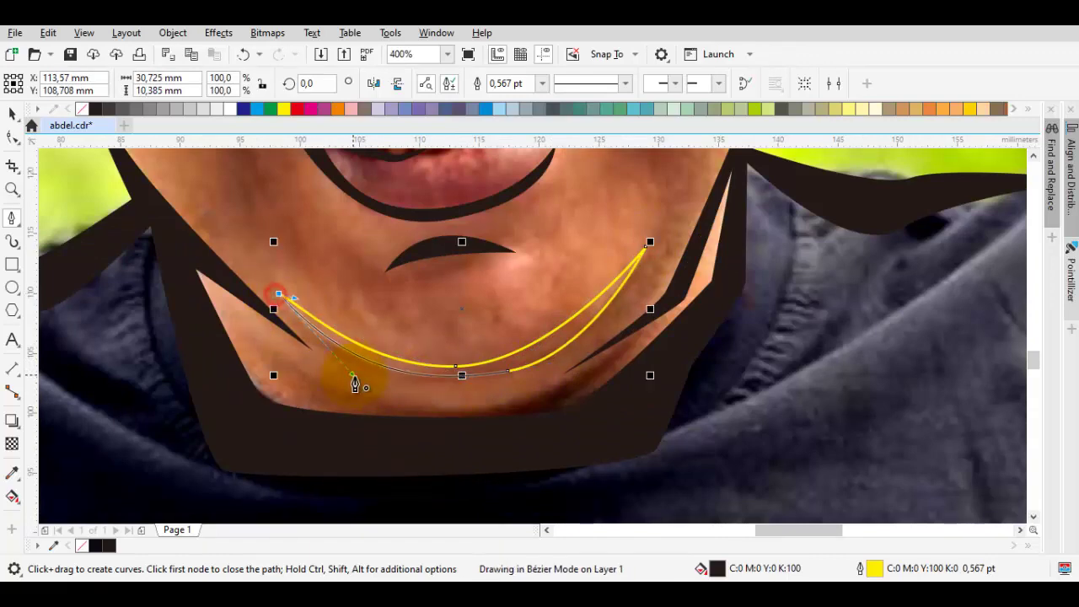
drag(310, 371, 310, 371)
right_click(83, 109)
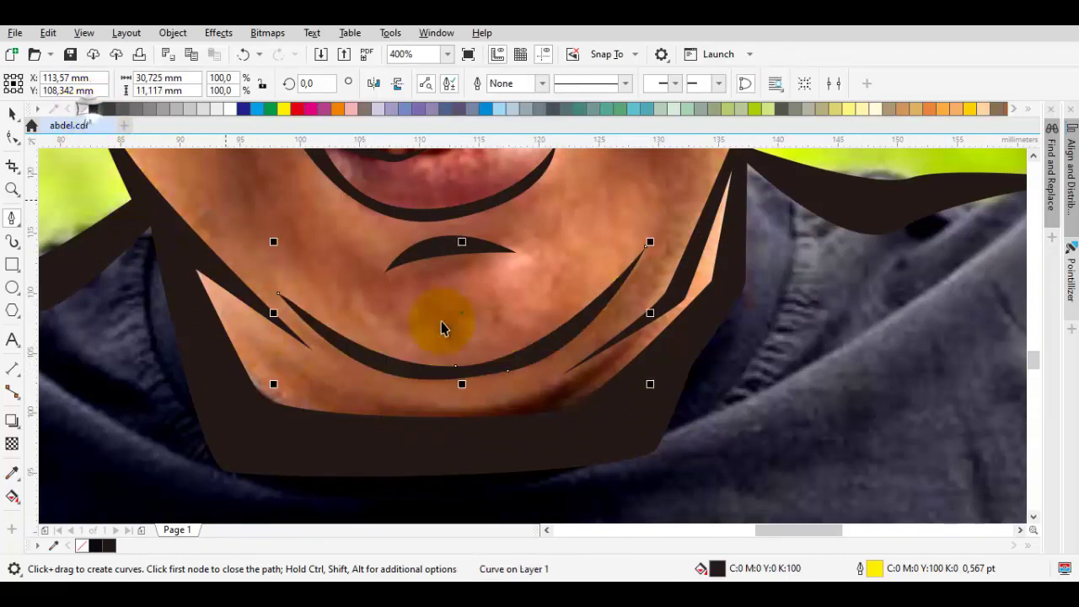
Delete the background photo to check the line art on the blank page, and undo the deletion.
scroll(618, 378, down, 2)
key(space)
click(615, 365)
drag(613, 365, 604, 396)
key(Delete)
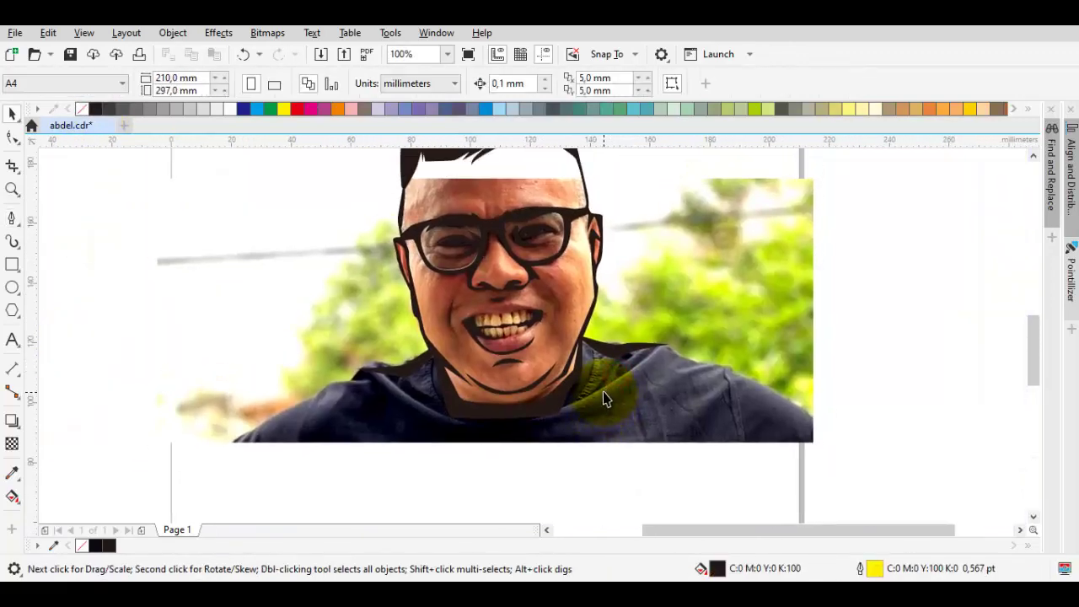
scroll(603, 394, down, 1)
scroll(596, 397, up, 1)
scroll(552, 320, down, 1)
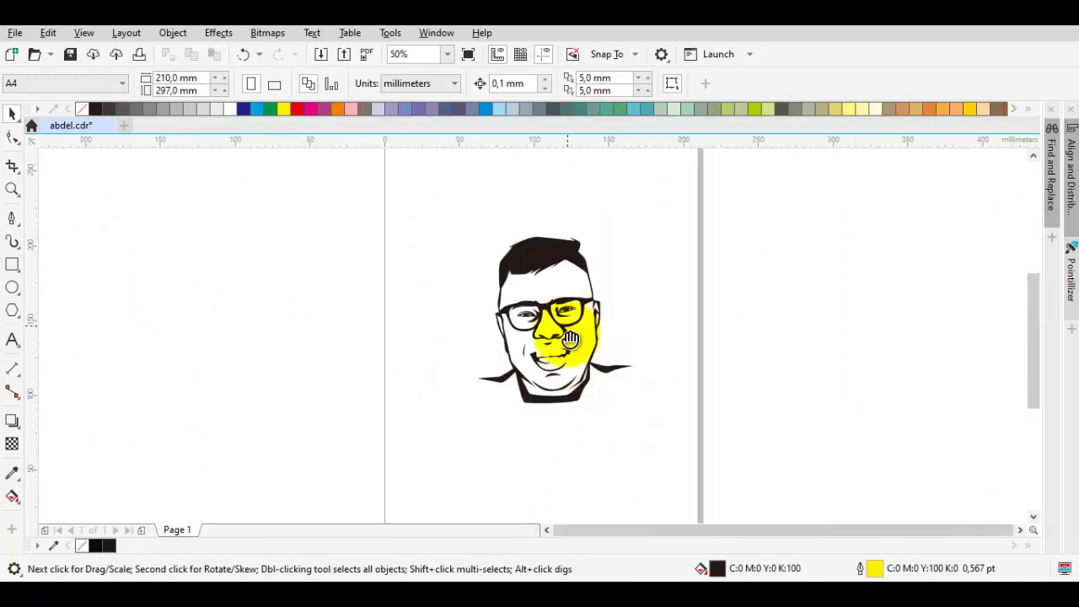
scroll(530, 303, up, 2)
key(ctrl+z)
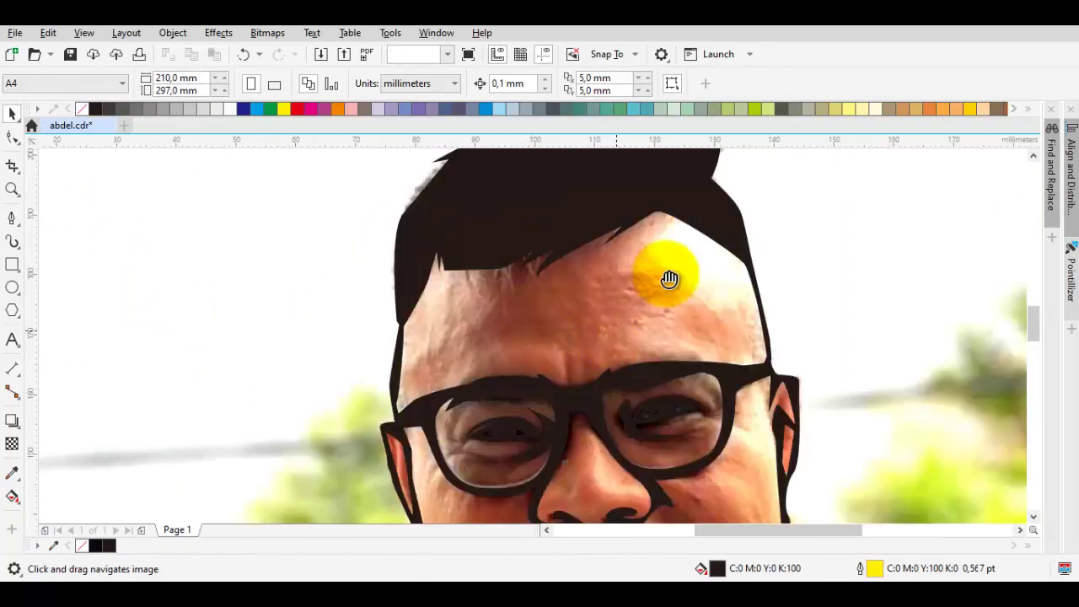
Start a face base outline with the Pen tool at the left jaw-collar junction, running down to the collar's lower left corner.
scroll(671, 251, down, 1)
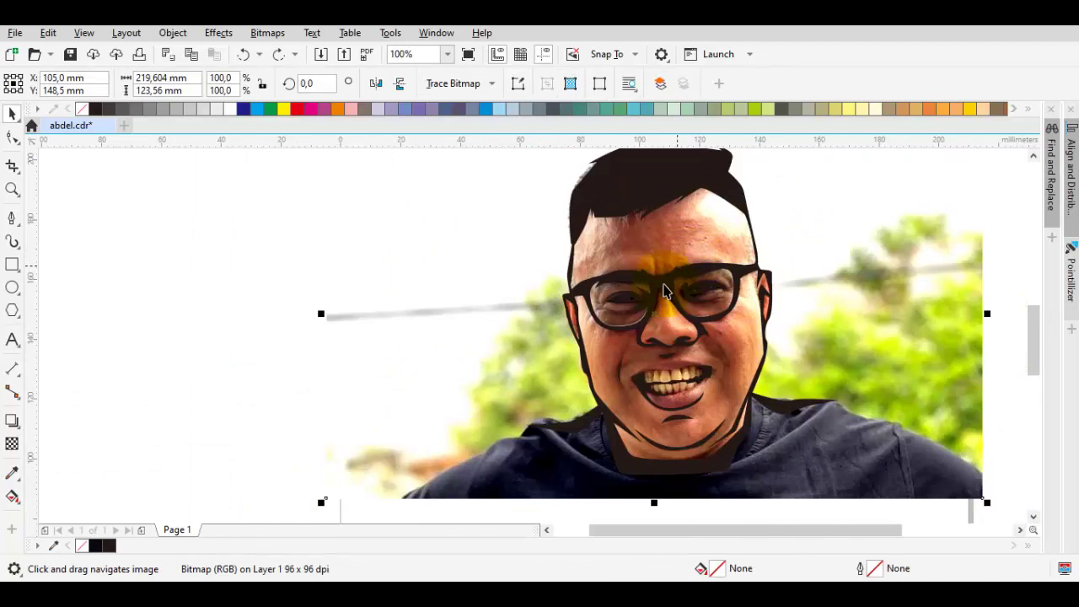
scroll(595, 397, up, 3)
click(579, 323)
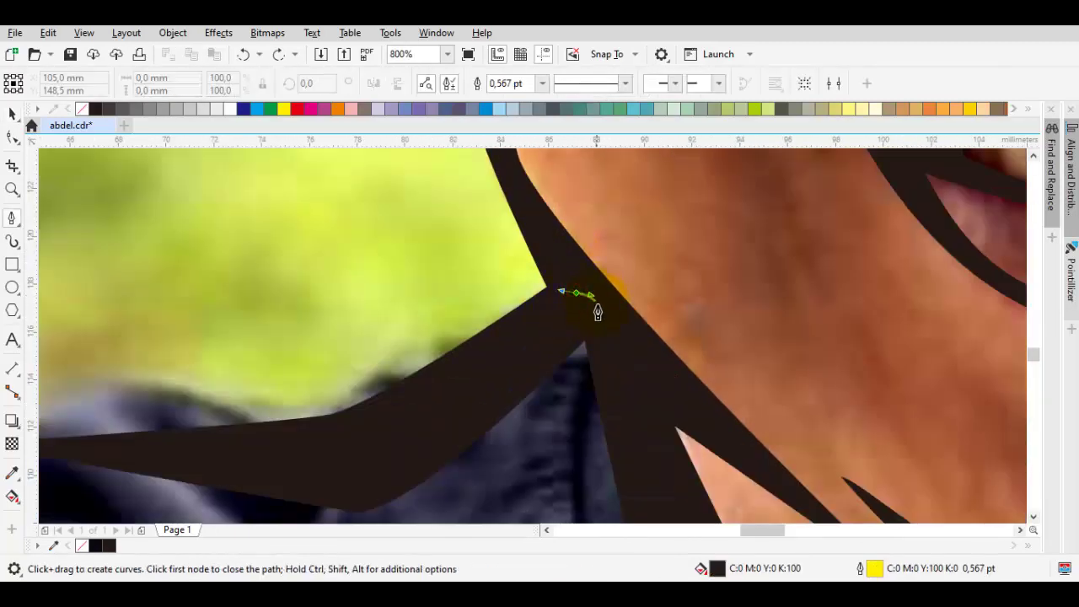
scroll(598, 312, down, 1)
drag(623, 355, 563, 188)
click(568, 227)
drag(623, 388, 512, 344)
click(514, 337)
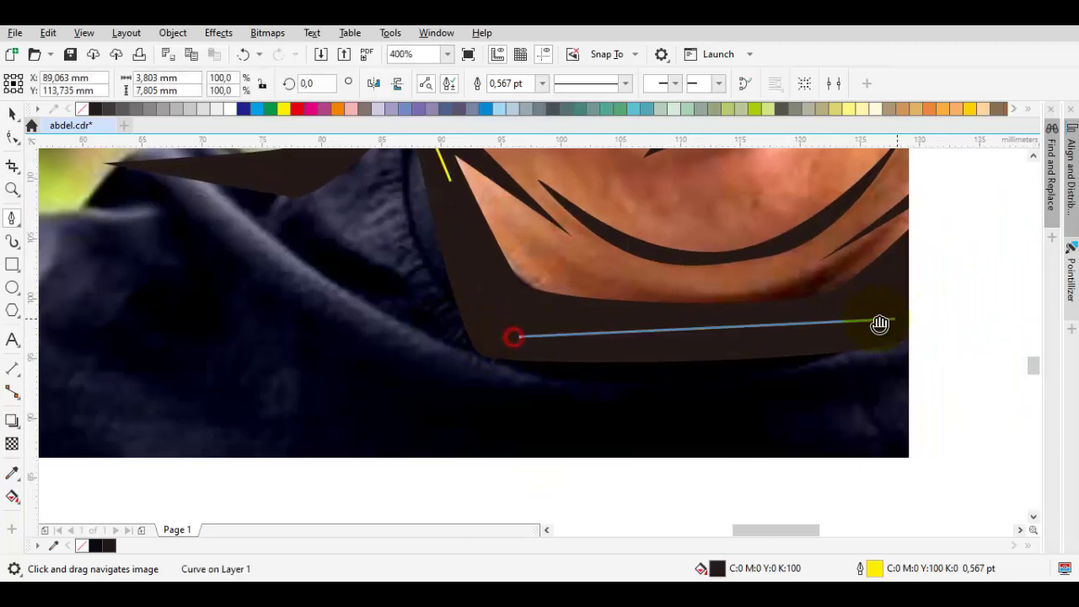
Continue the face outline along the collar's lower band and up to where the right side of the jaw meets the shirt.
drag(879, 325, 444, 404)
click(445, 393)
drag(567, 213, 467, 357)
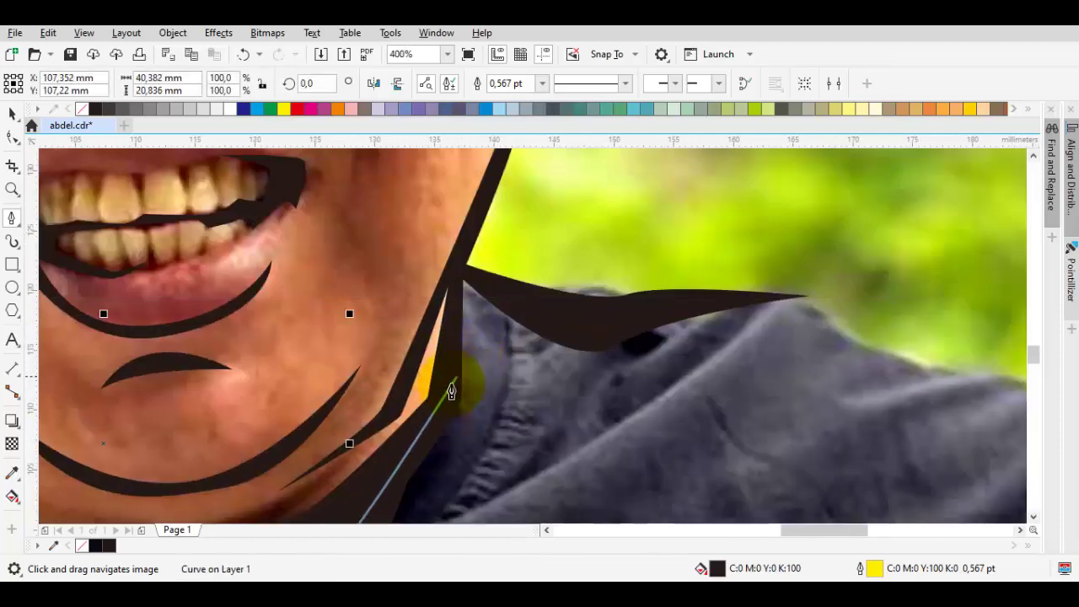
scroll(461, 259, up, 1)
click(463, 269)
Extend the face outline up the right cheek inside the dark contour line to just below the ear.
scroll(479, 235, down, 1)
drag(512, 186, 387, 411)
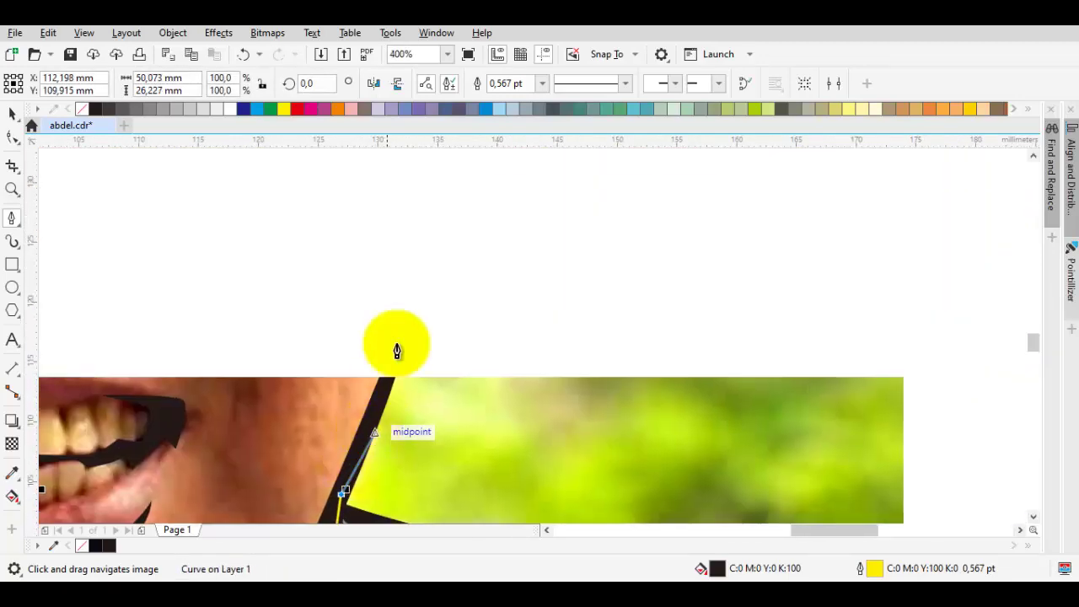
scroll(412, 302, up, 1)
drag(380, 368, 385, 311)
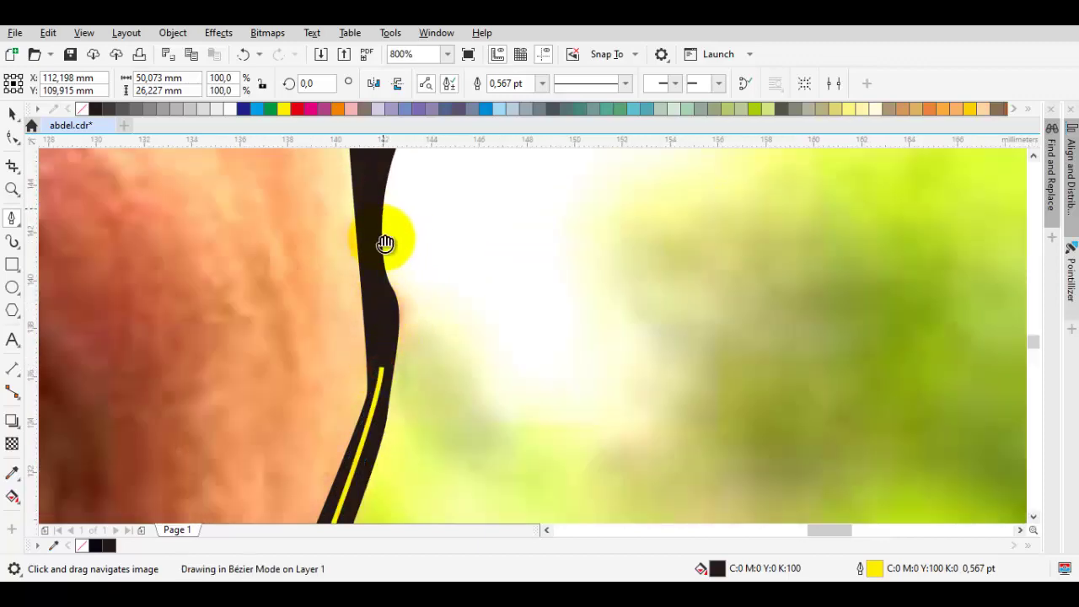
drag(381, 211, 349, 397)
click(337, 372)
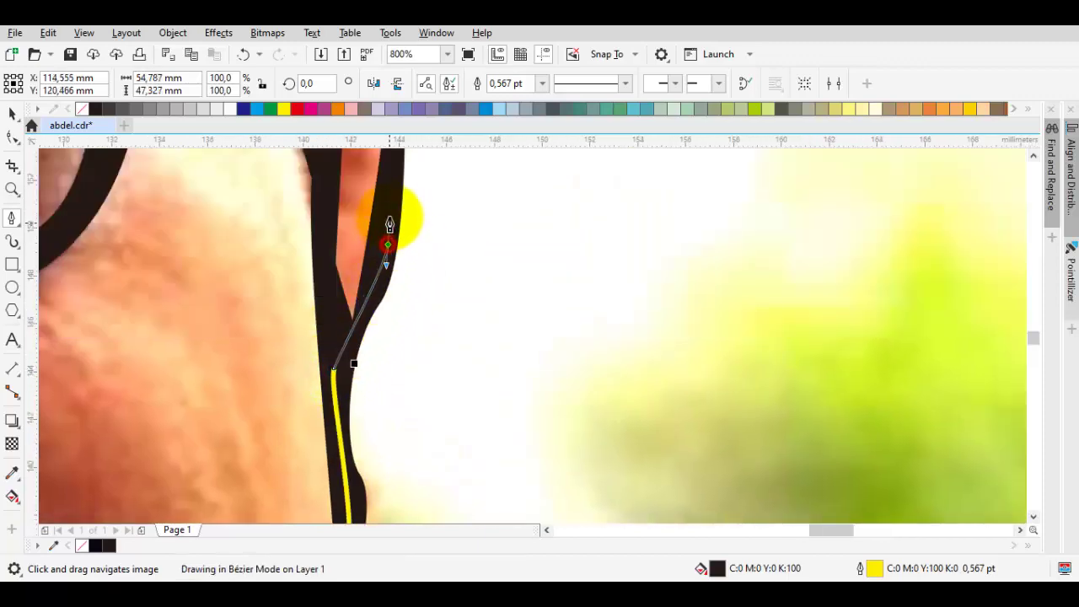
Carry the face outline around the right ear to where the glasses temple meets the head.
drag(391, 205, 405, 163)
drag(405, 163, 329, 520)
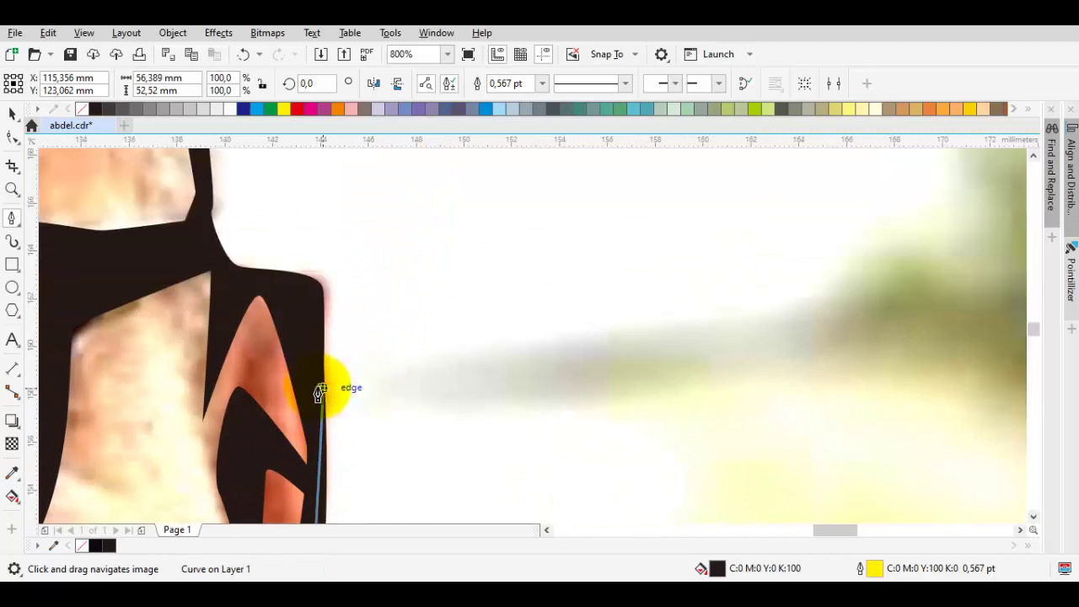
drag(276, 279, 300, 349)
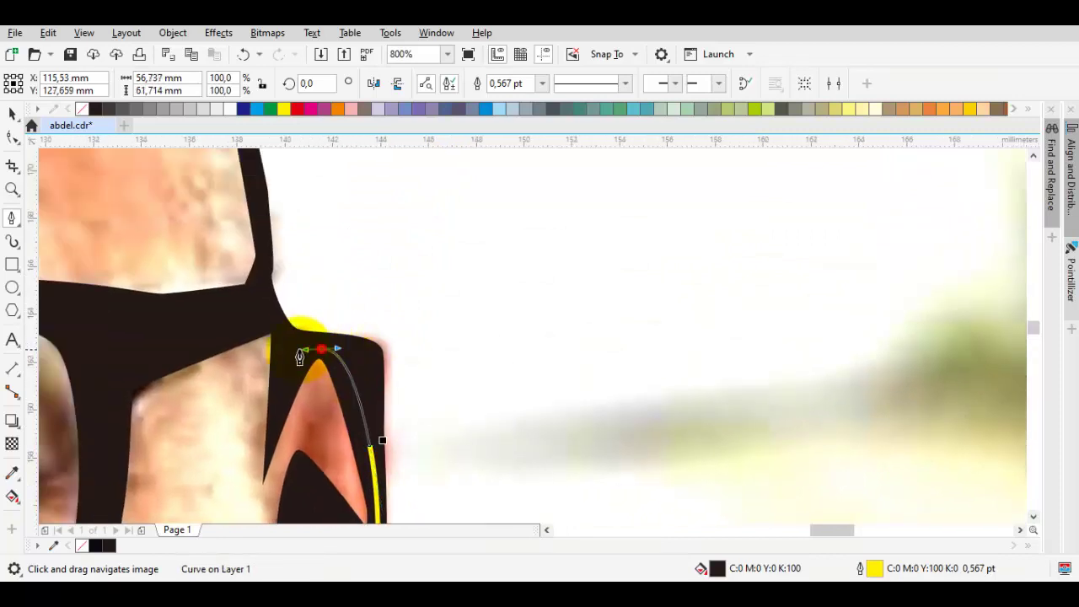
drag(261, 299, 267, 212)
Run the face outline up the right temple inside the contour line into the hair shape.
scroll(234, 357, up, 3)
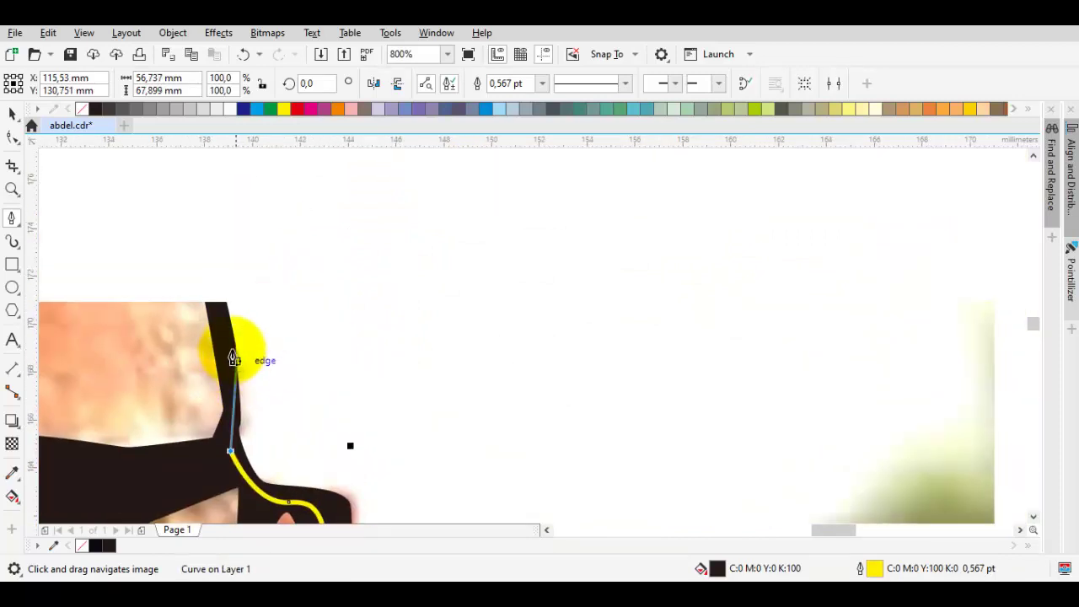
drag(221, 335, 220, 399)
scroll(198, 299, down, 1)
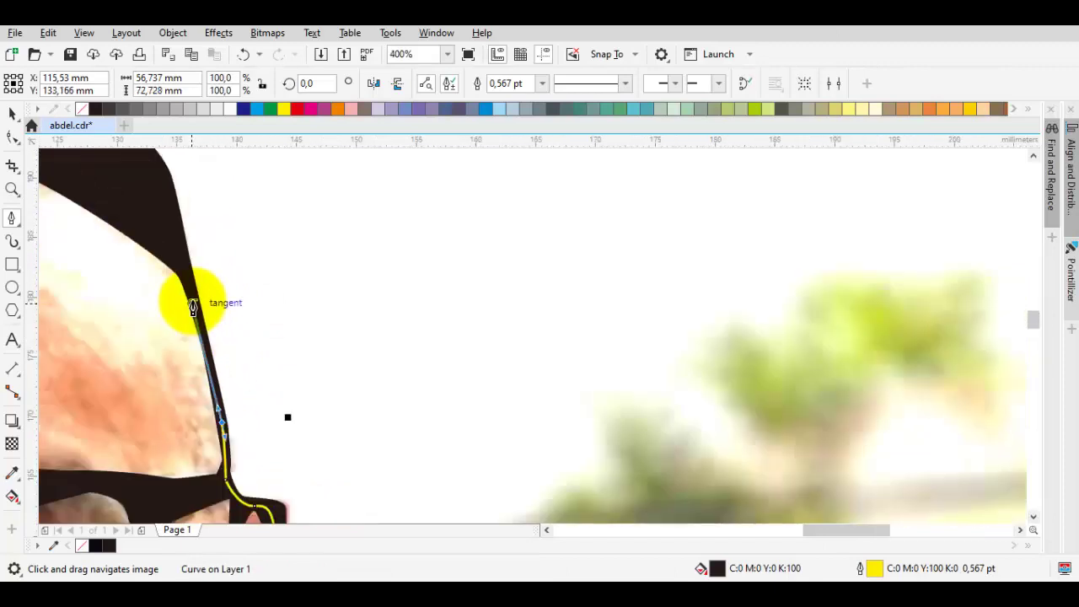
drag(193, 302, 164, 246)
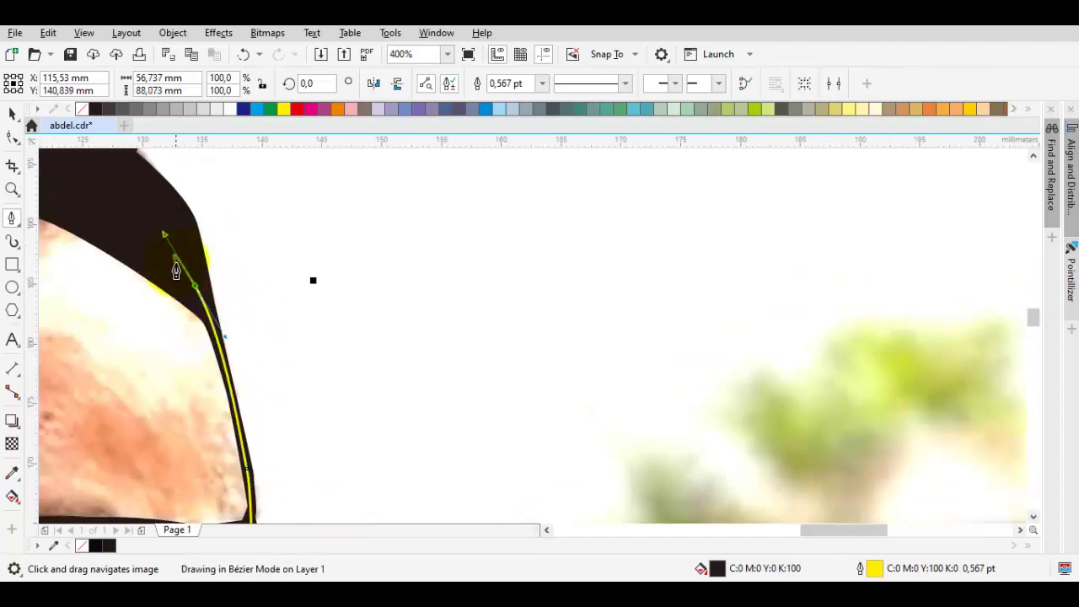
scroll(175, 260, down, 1)
Continue the face outline in a curve through the hair shape over to the left side of the head.
drag(533, 335, 600, 292)
drag(458, 252, 595, 246)
drag(563, 243, 523, 244)
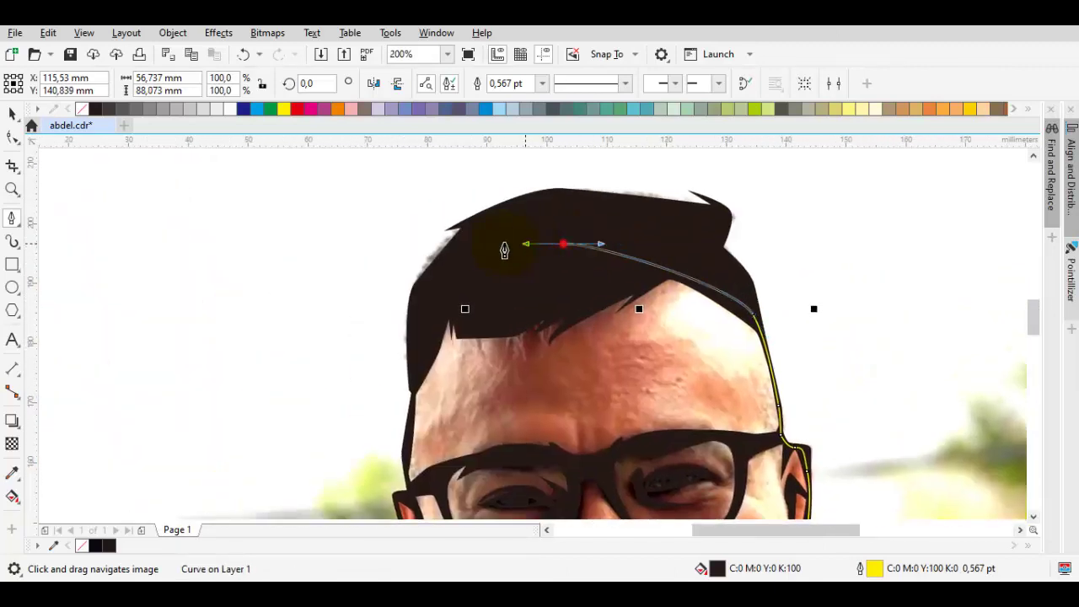
click(416, 337)
scroll(403, 422, up, 2)
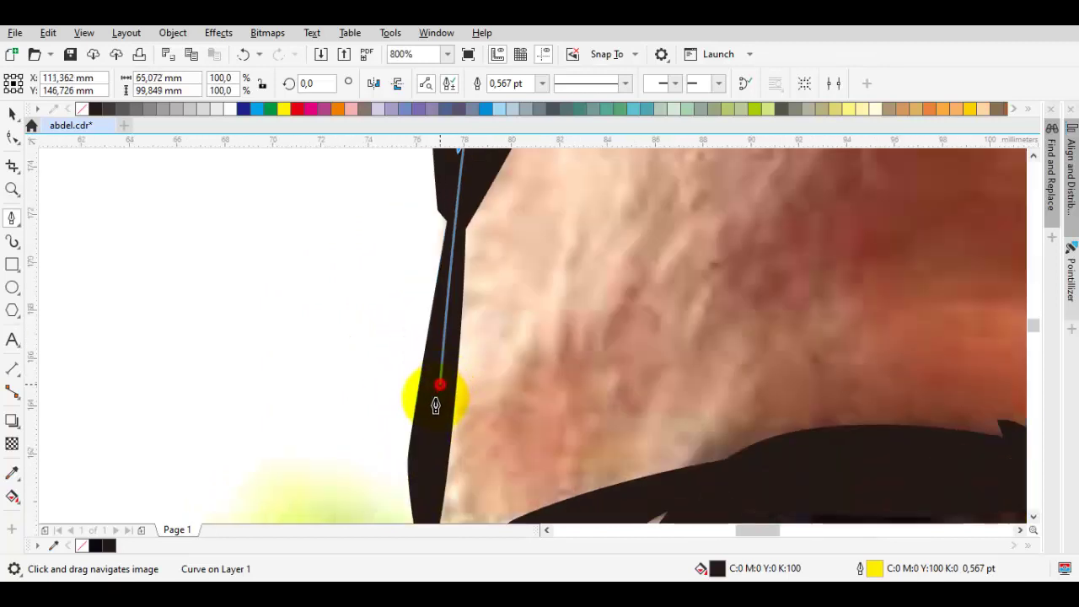
Bring the face outline down the left temple to the top of the left ear.
drag(439, 384, 436, 397)
drag(414, 501, 429, 283)
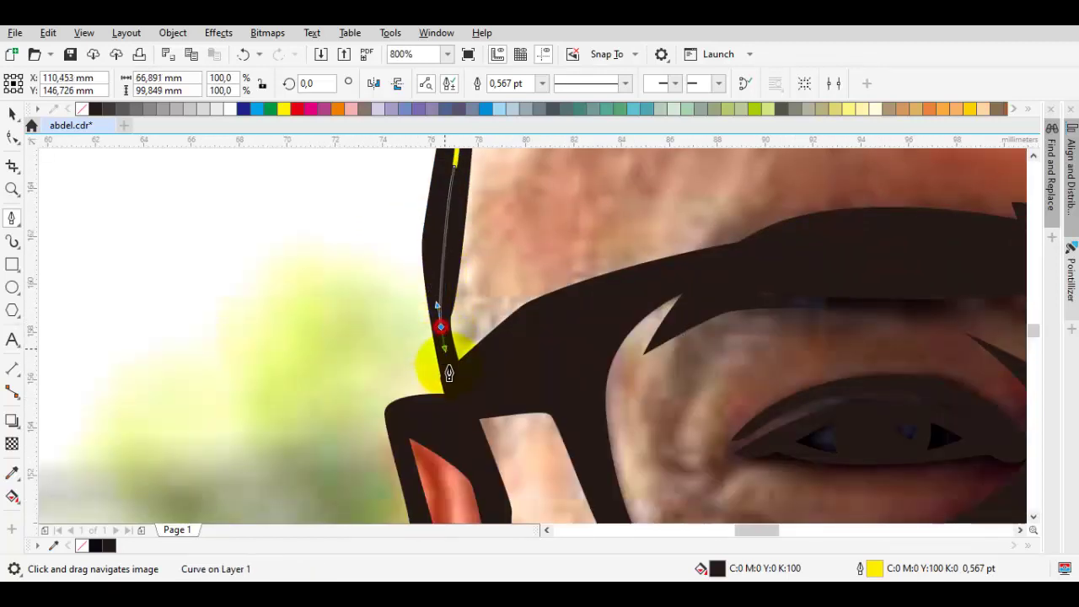
click(396, 415)
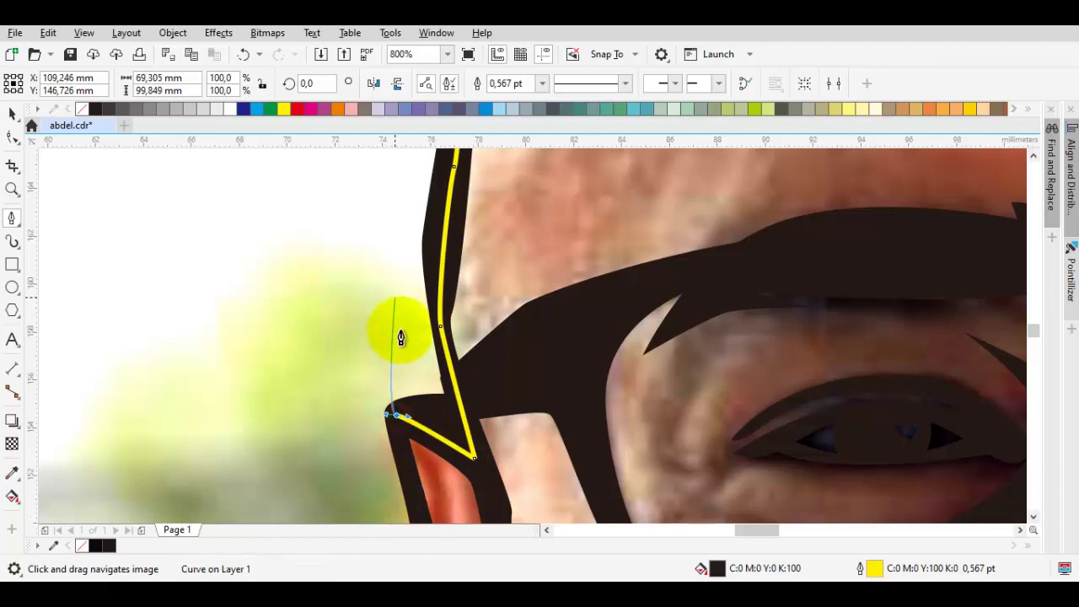
Trace the face outline down the left ear and cheek and close it at its starting node by the collar.
scroll(400, 337, down, 3)
drag(448, 407, 418, 305)
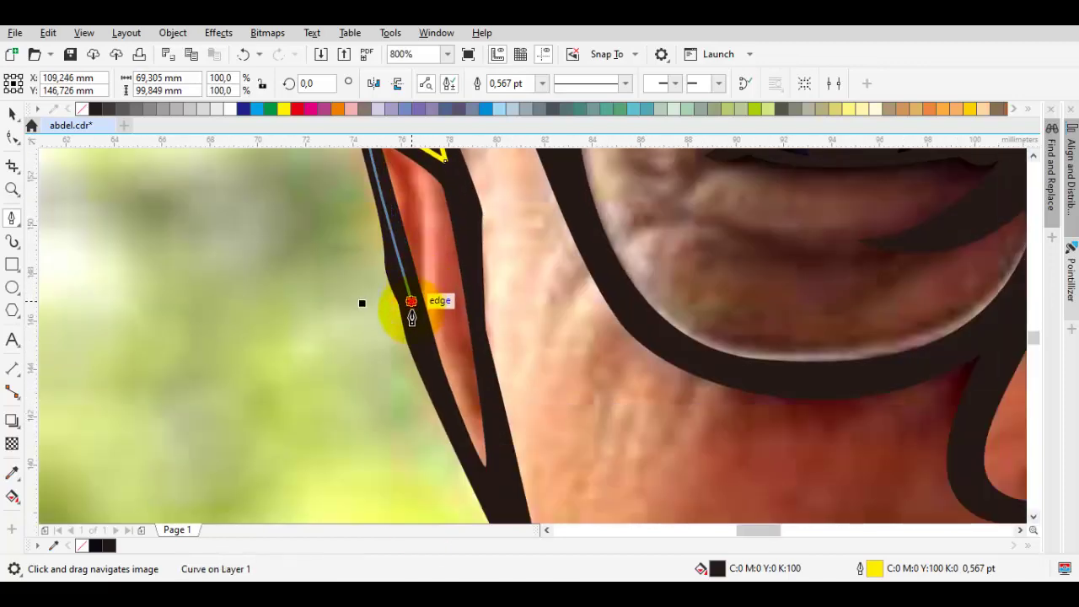
click(412, 304)
drag(438, 414, 364, 225)
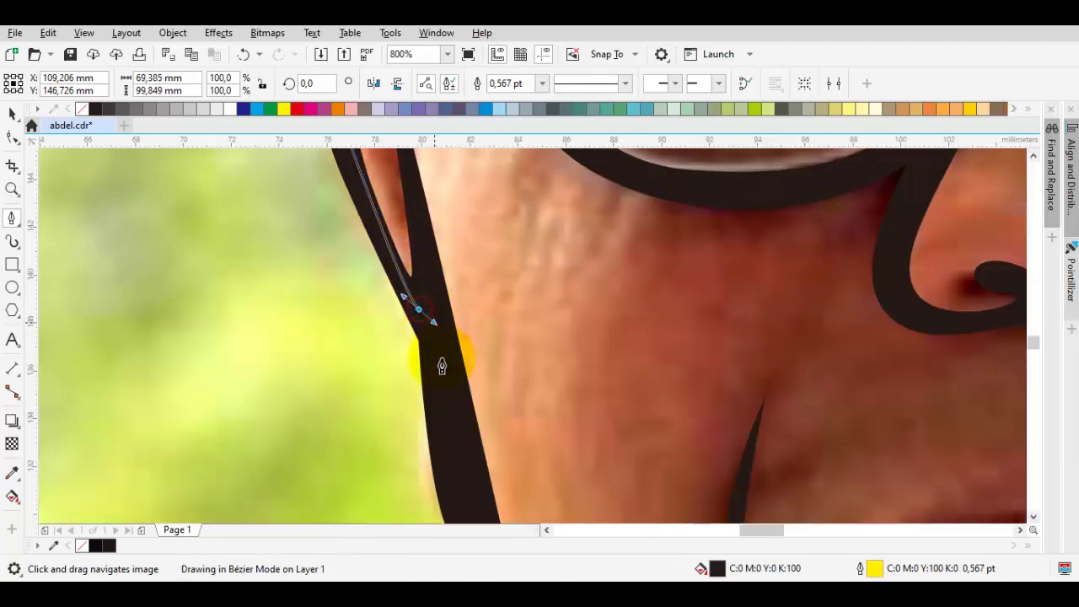
scroll(442, 365, down, 2)
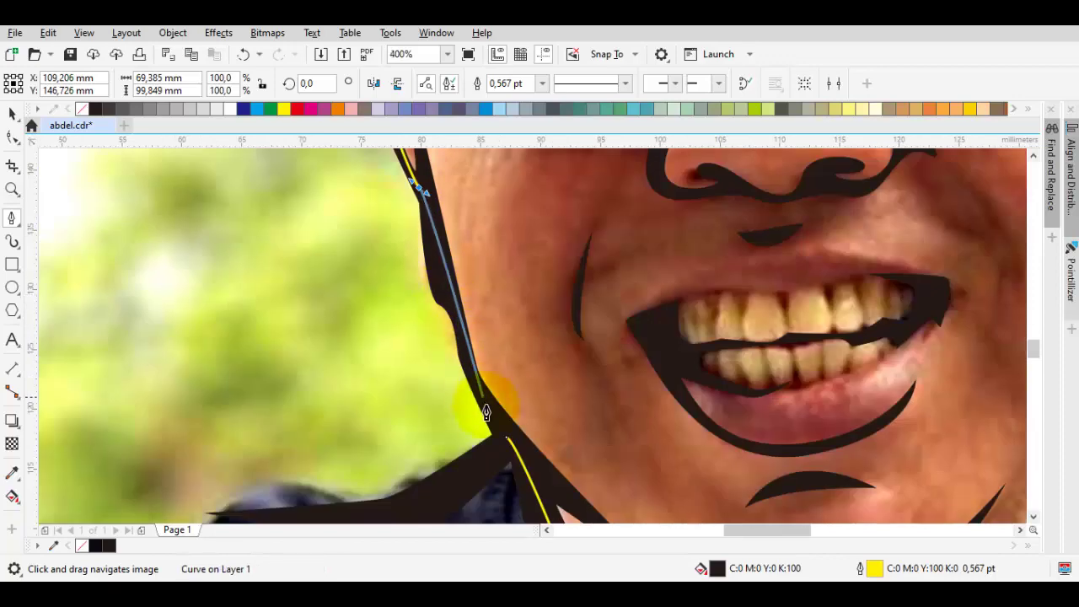
click(506, 438)
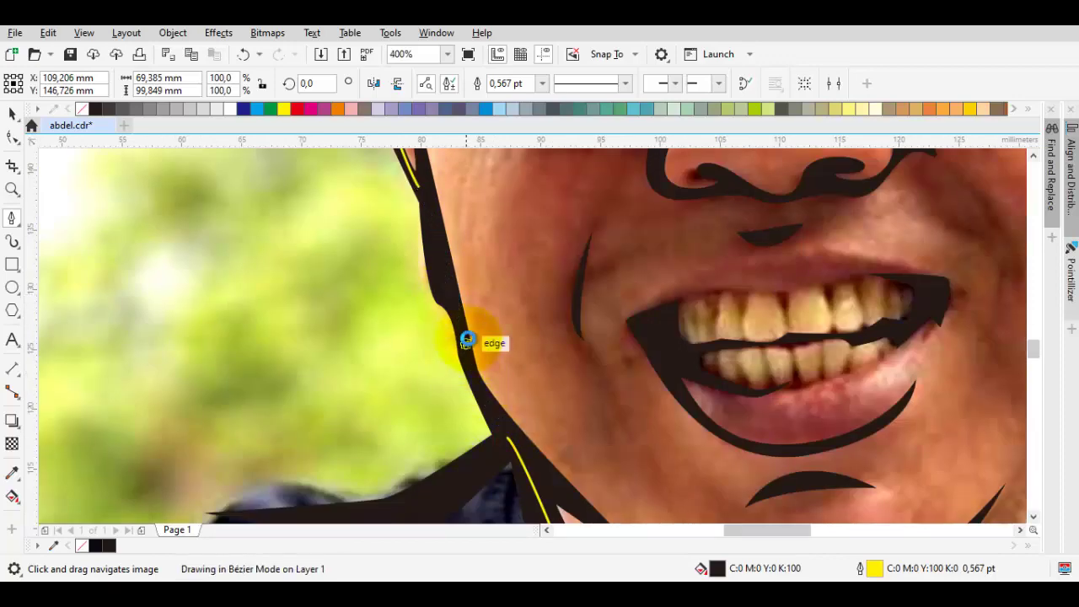
Order the closed face shape directly in front of the photo and fill it with orange C:0 M:40 Y:60 K:0.
click(467, 341)
scroll(472, 312, down, 3)
right_click(479, 281)
mouse_move(607, 244)
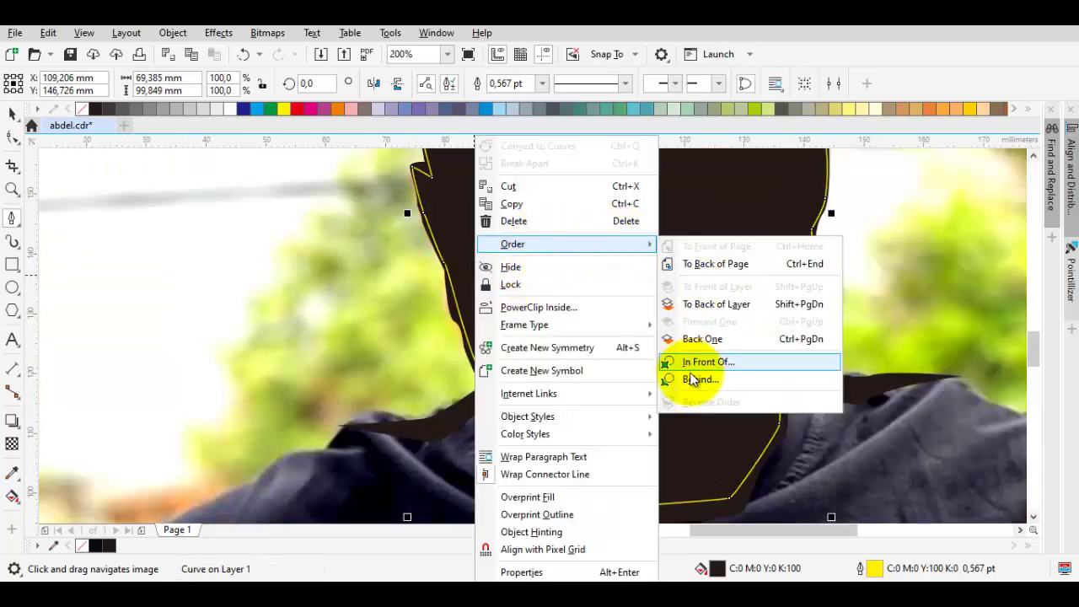
click(692, 366)
click(344, 262)
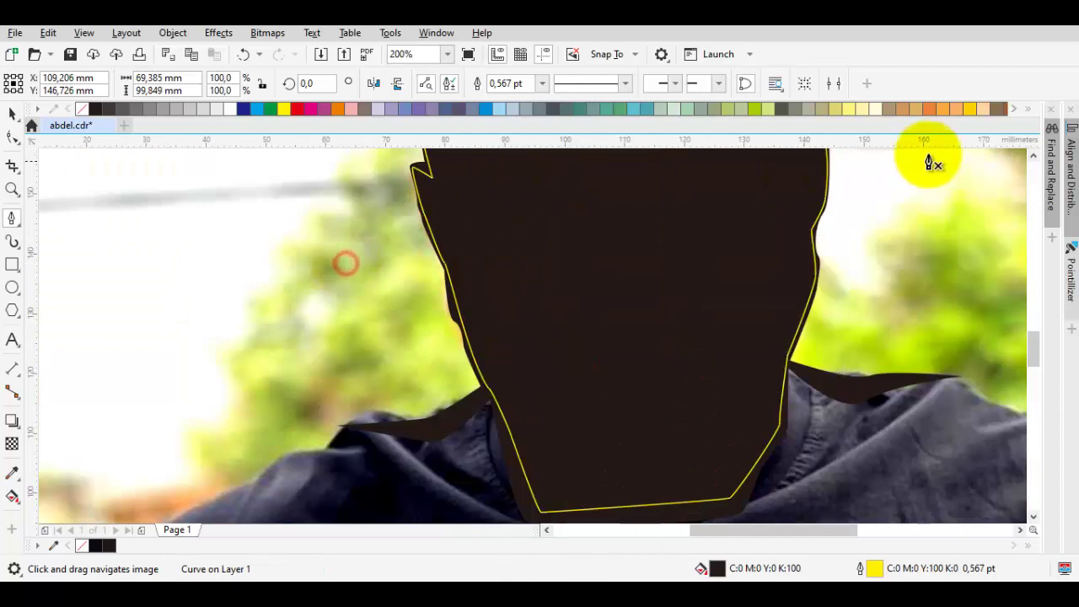
click(952, 110)
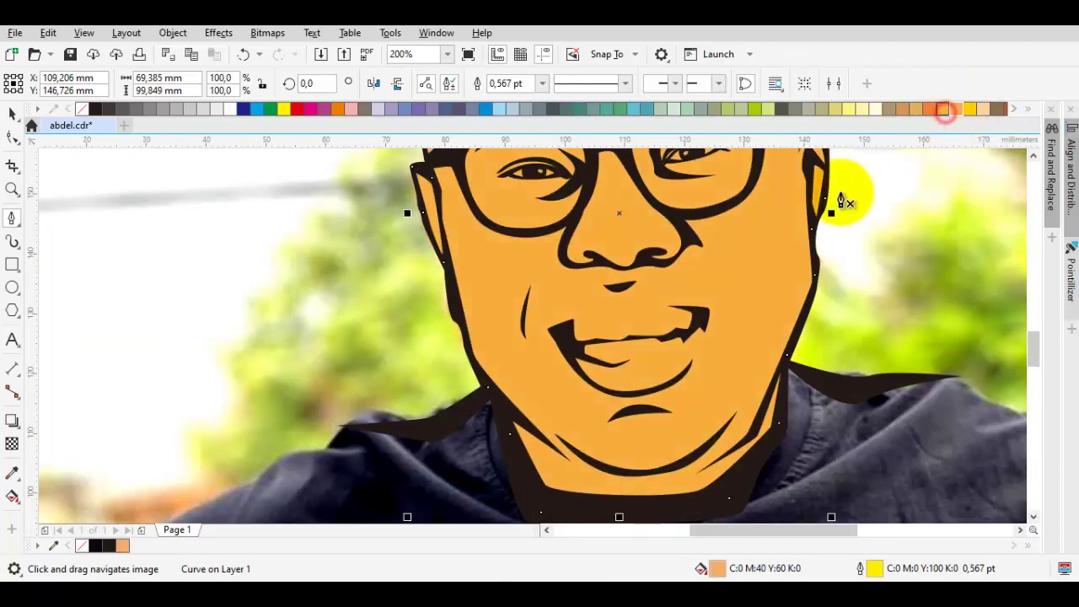
scroll(843, 202, down, 1)
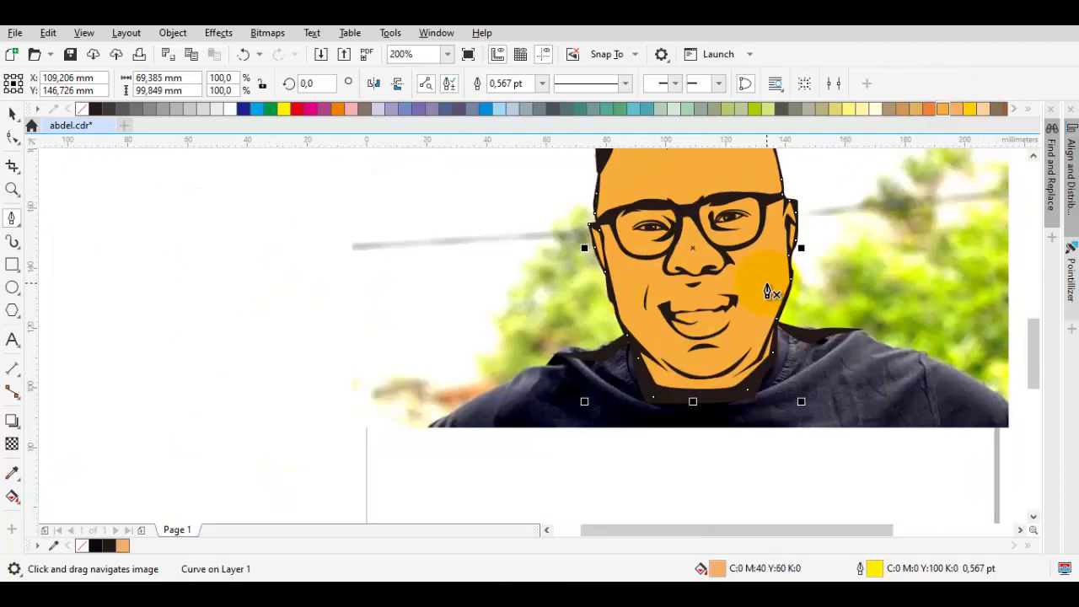
Change the face base shape's fill to light skin tone C:0 M:20 Y:40 K:0.
click(984, 110)
key(space)
scroll(865, 268, down, 1)
drag(899, 270, 592, 278)
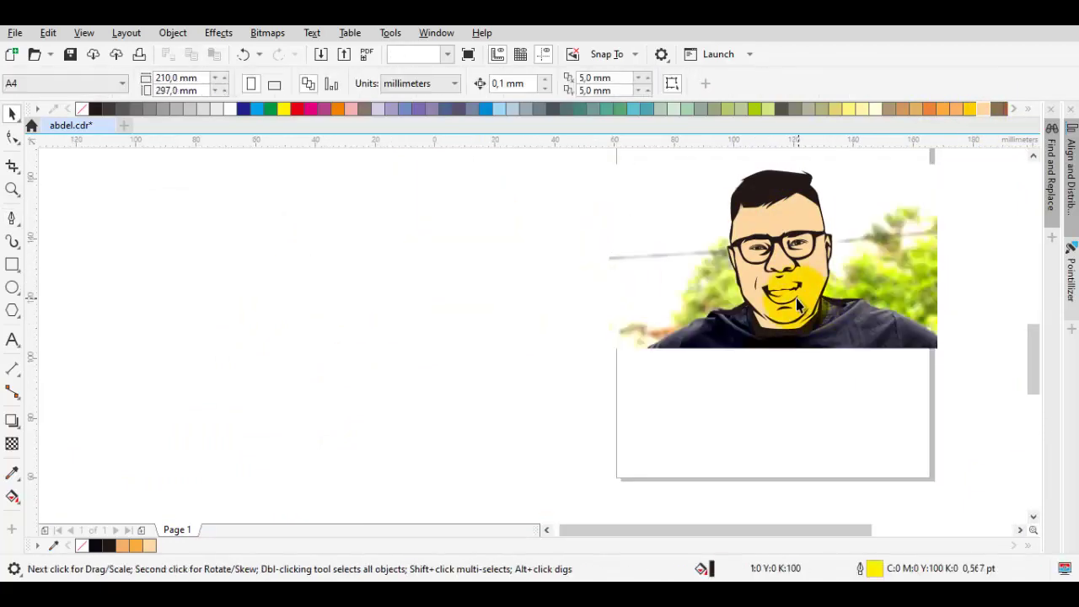
scroll(862, 244, up, 3)
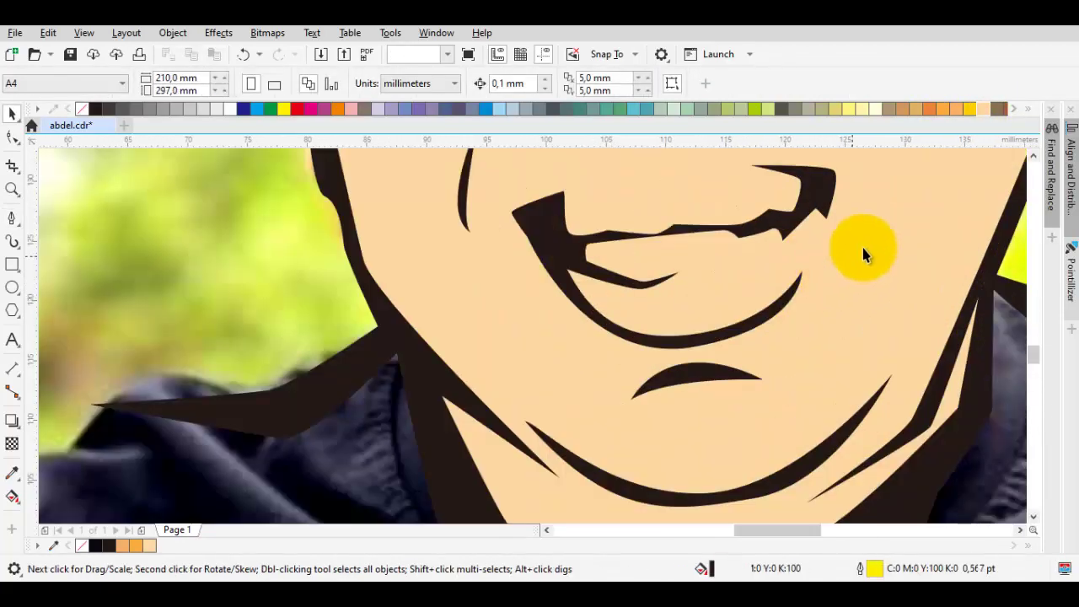
Remove the fill from the face base shape so the photo underneath can be traced around the mouth.
click(862, 245)
key(Tab)
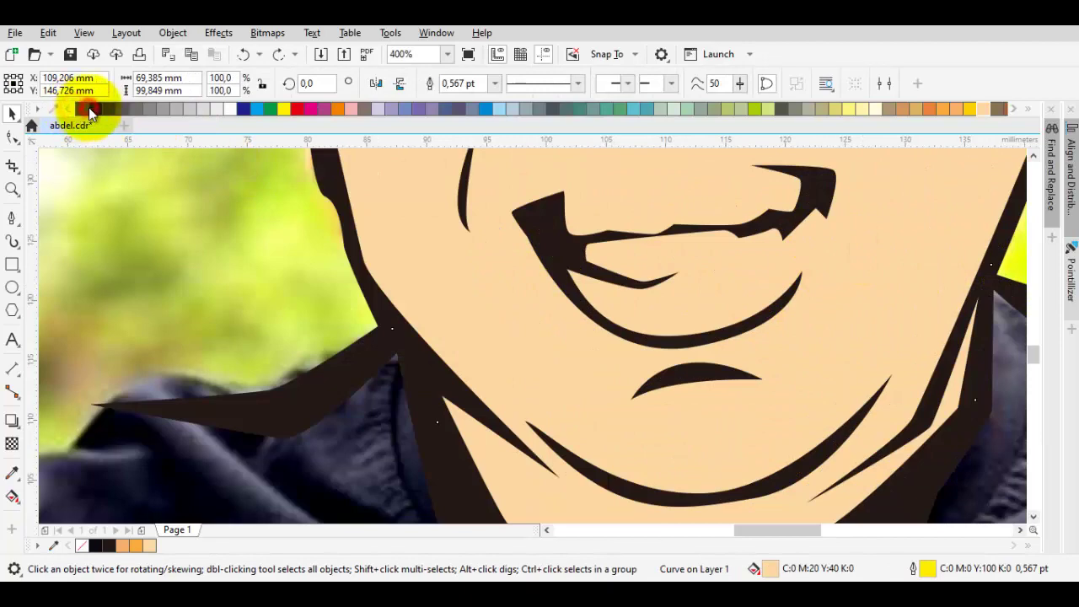
click(86, 108)
scroll(740, 200, up, 1)
drag(739, 200, 727, 353)
key(Escape)
Begin an upper-lip line shape with a curved tip on the lip's left half and run it above the front teeth.
key(space)
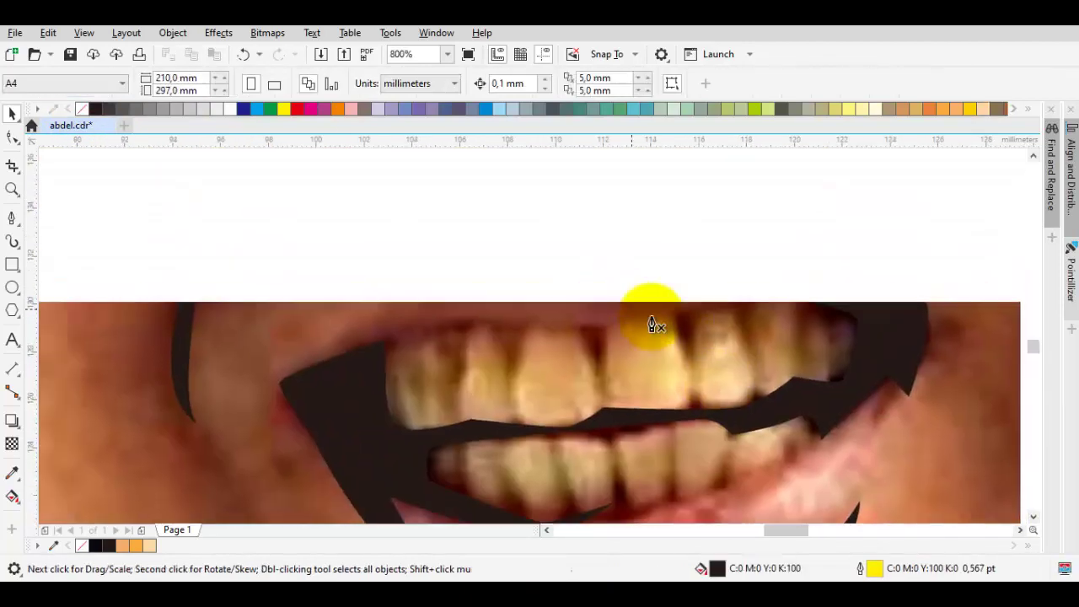
scroll(574, 291, down, 1)
scroll(564, 286, up, 3)
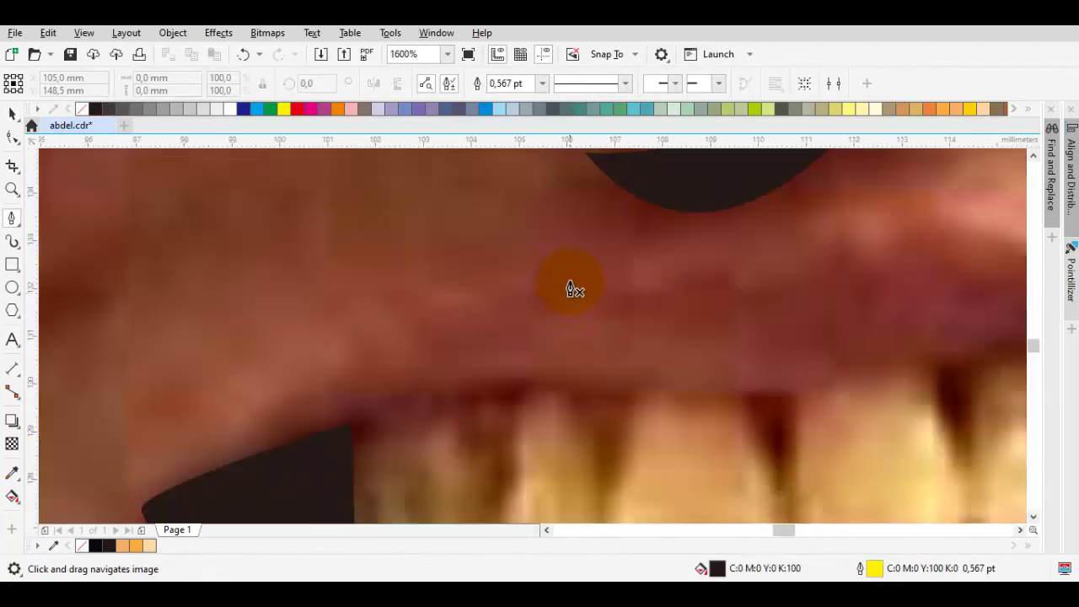
click(404, 394)
drag(672, 401, 373, 365)
drag(443, 345, 513, 343)
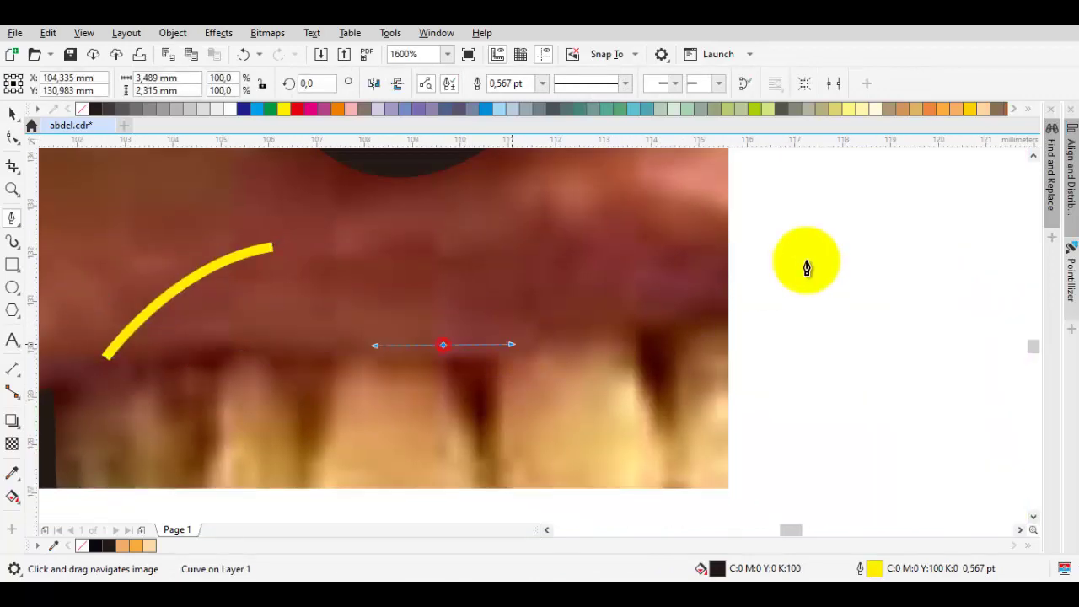
Continue the upper-lip path along the teeth to the right, form a pointed spike, and extend it to the right mouth corner.
drag(811, 260, 588, 267)
scroll(587, 268, down, 1)
scroll(585, 267, up, 1)
click(542, 273)
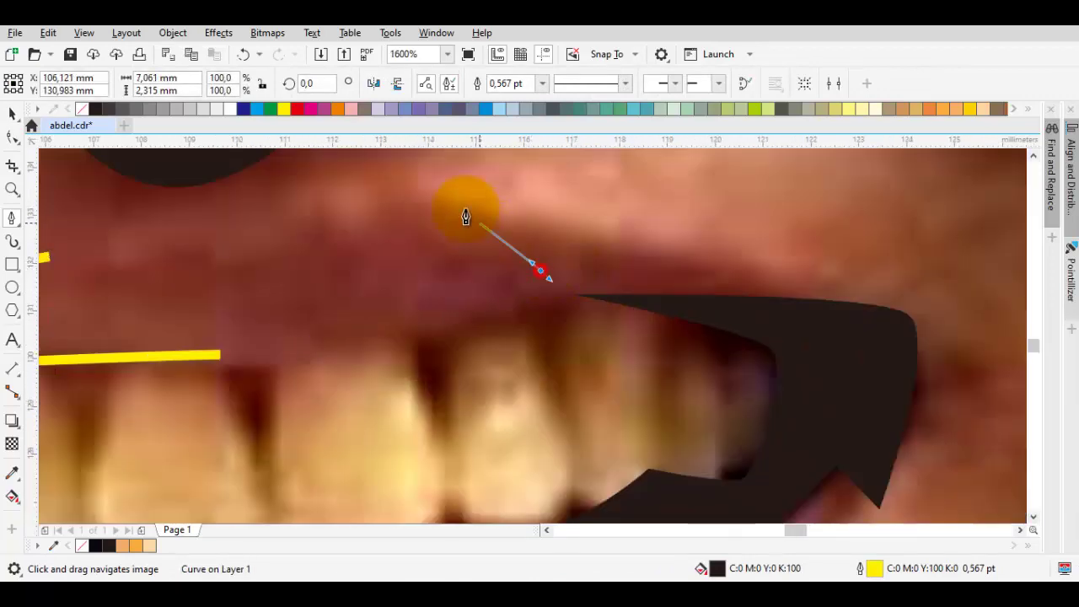
click(465, 208)
click(833, 299)
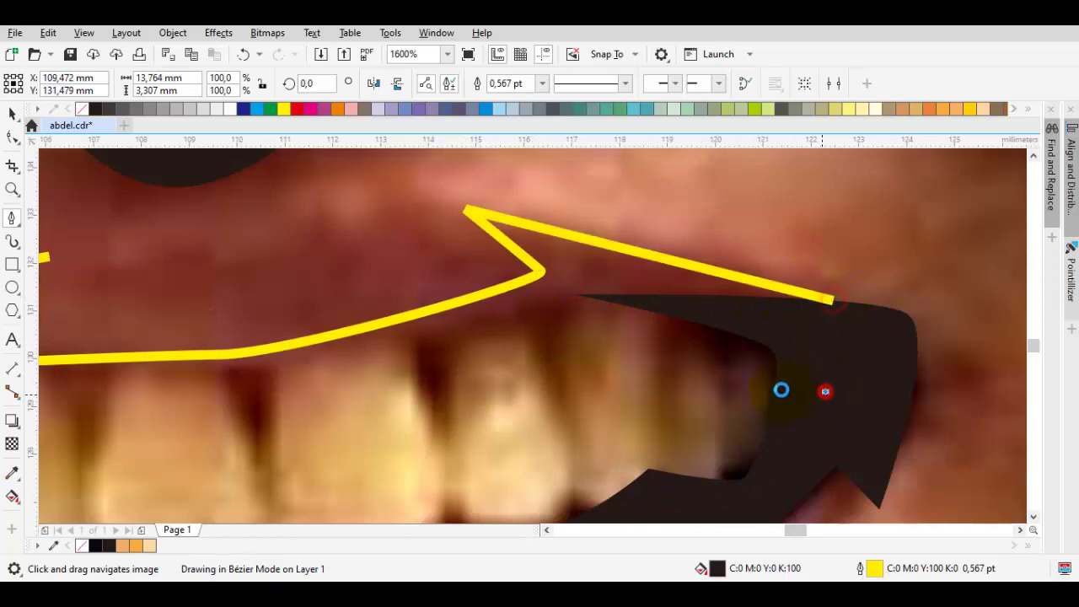
Trace back along the upper teeth to the left mouth corner, close the shape about 24.6 by 5.6 mm, and remove its outline.
drag(329, 394, 731, 318)
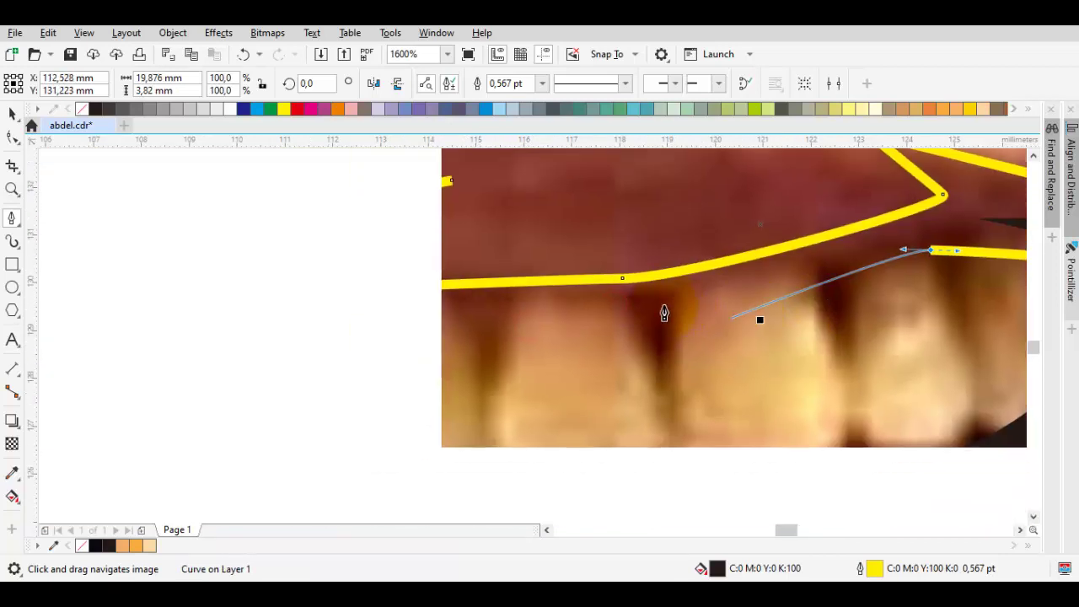
click(278, 322)
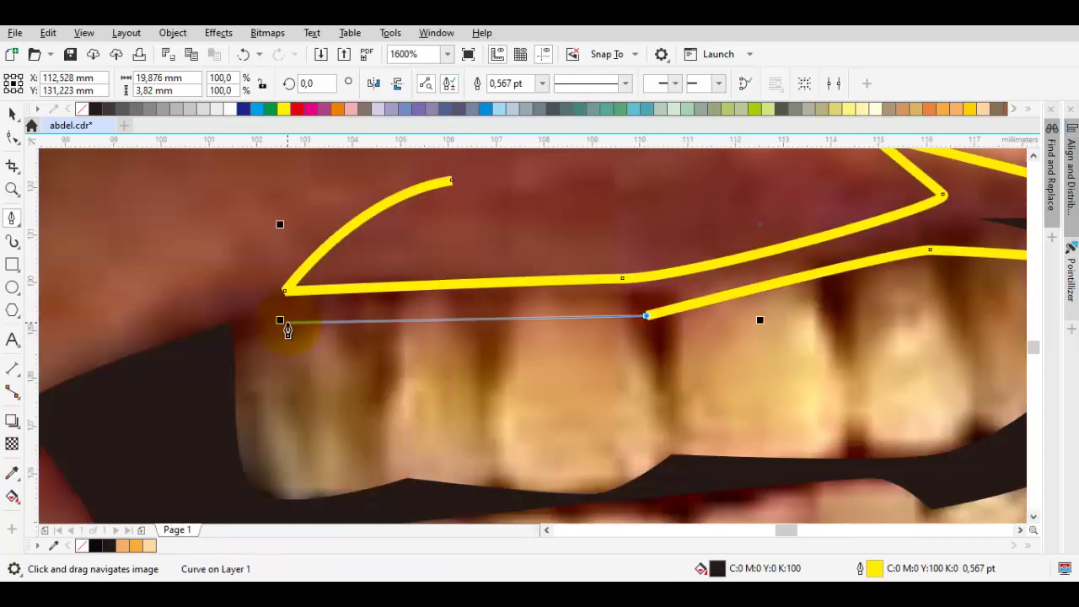
click(117, 403)
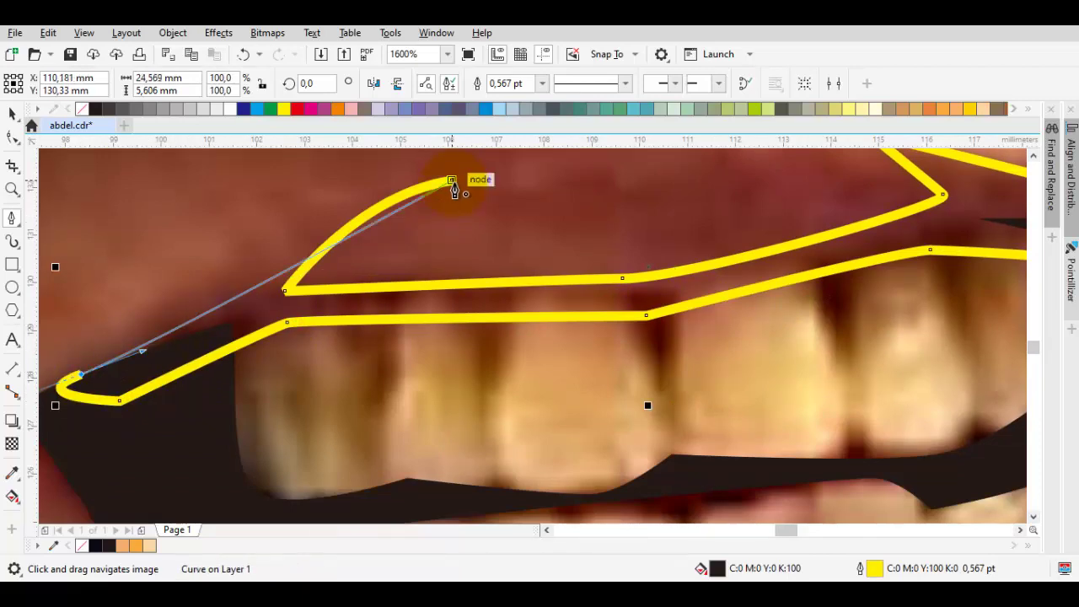
drag(452, 180, 333, 174)
scroll(375, 211, down, 1)
drag(457, 298, 464, 194)
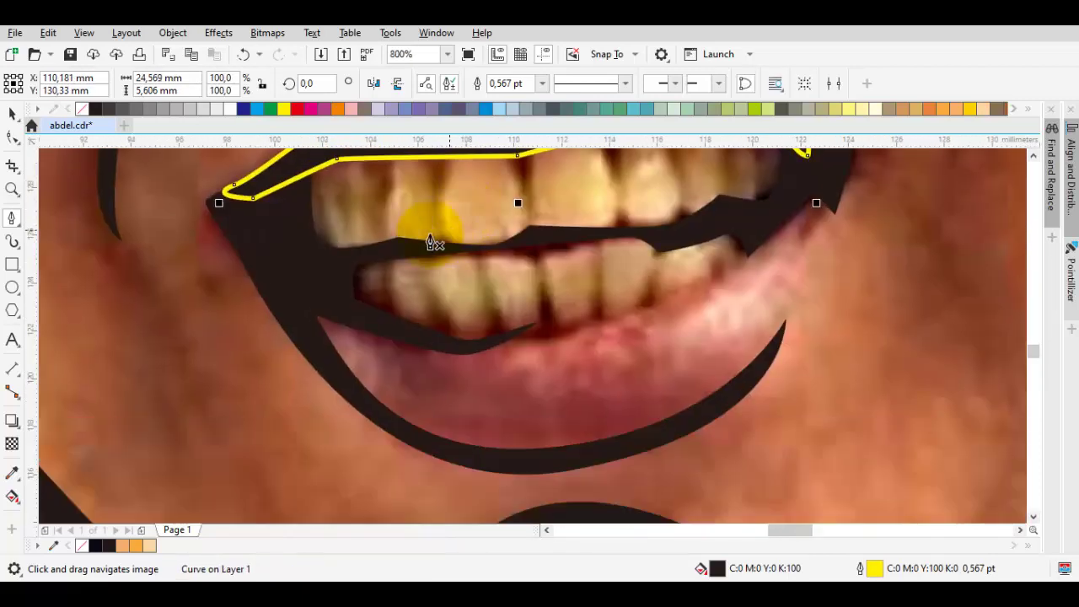
right_click(82, 110)
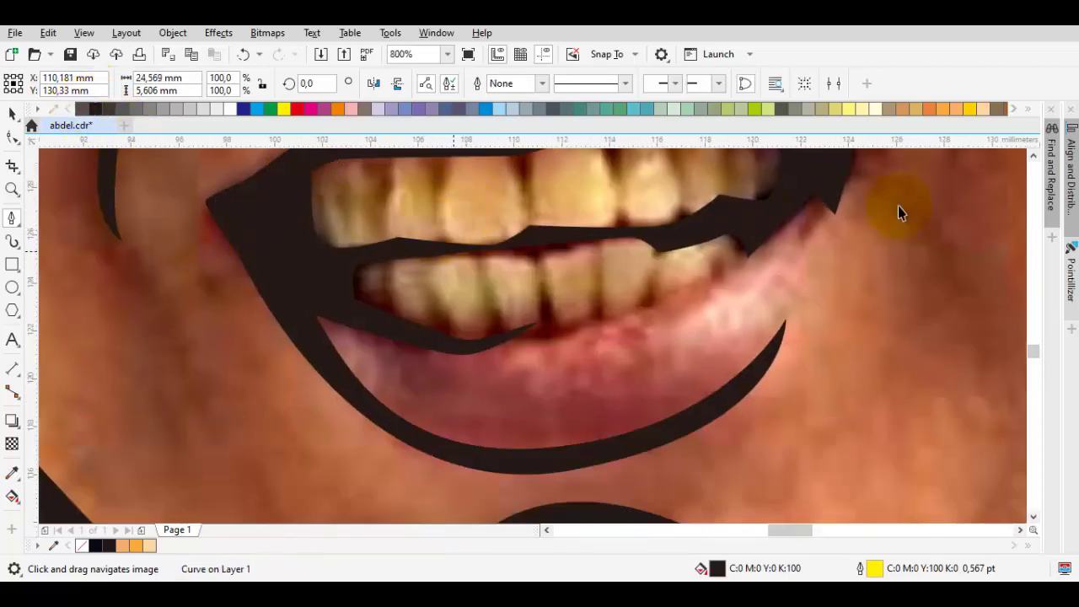
Fill the face base shape again with light skin tone C:0 M:20 Y:40 K:0.
key(space)
click(974, 185)
click(983, 110)
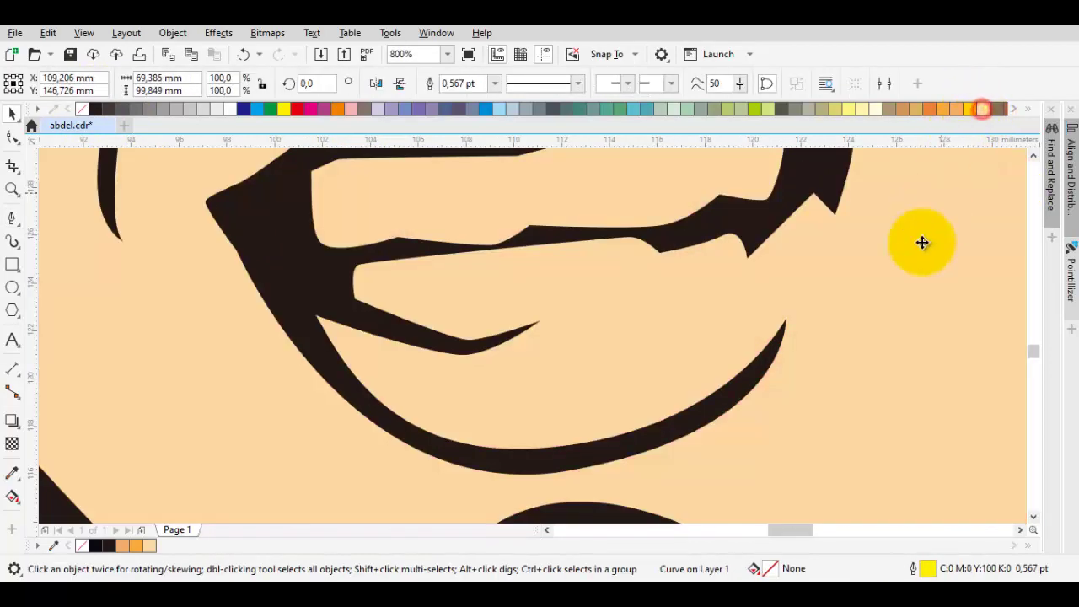
scroll(922, 241, down, 5)
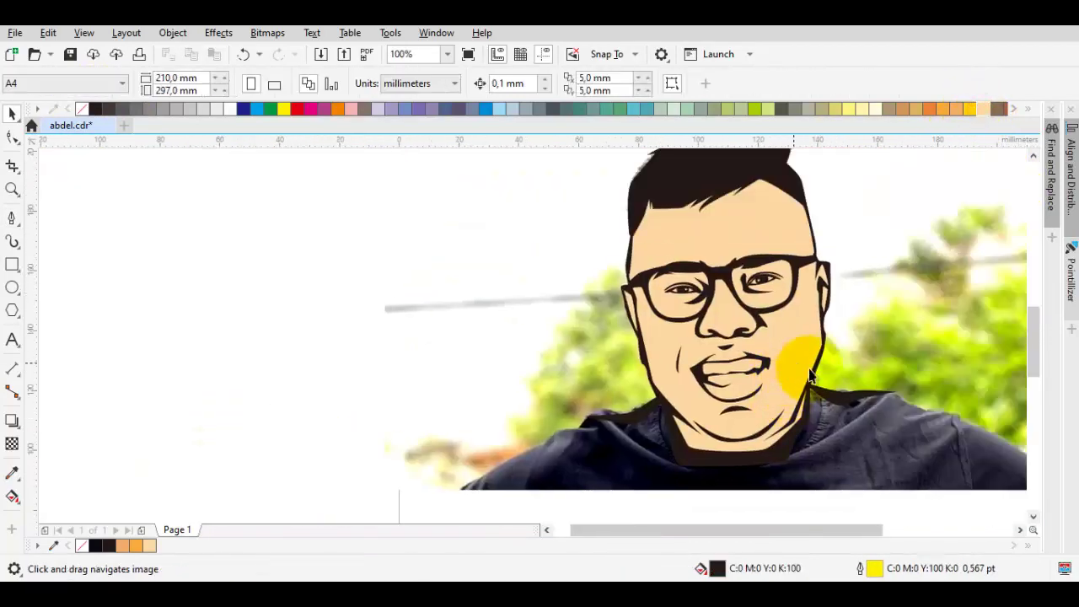
Delete the photo briefly to view the artwork on its own, and undo the deletion.
click(936, 388)
key(Delete)
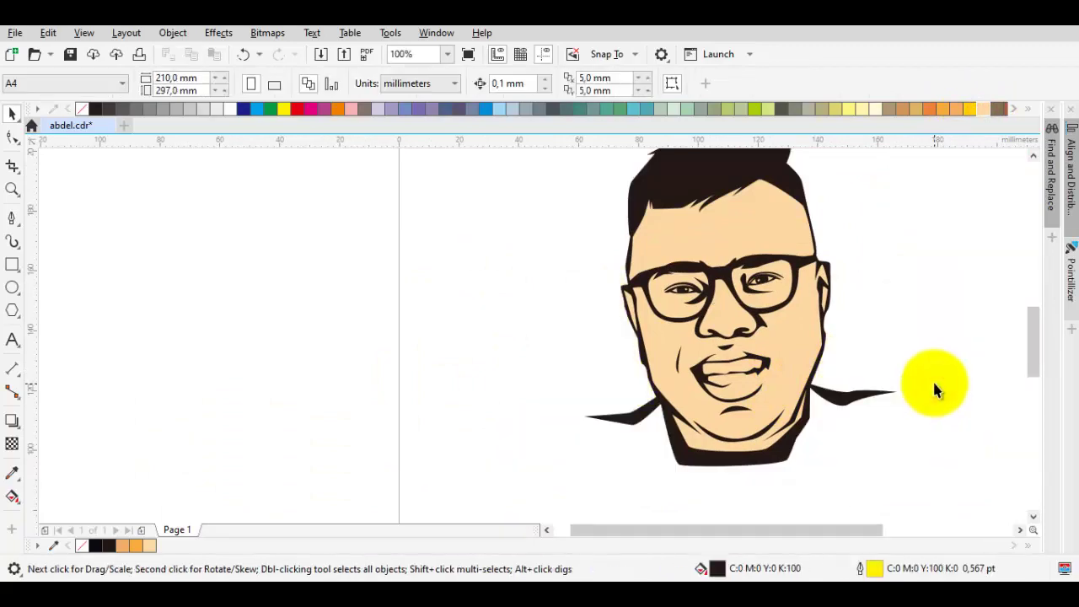
key(ctrl+z)
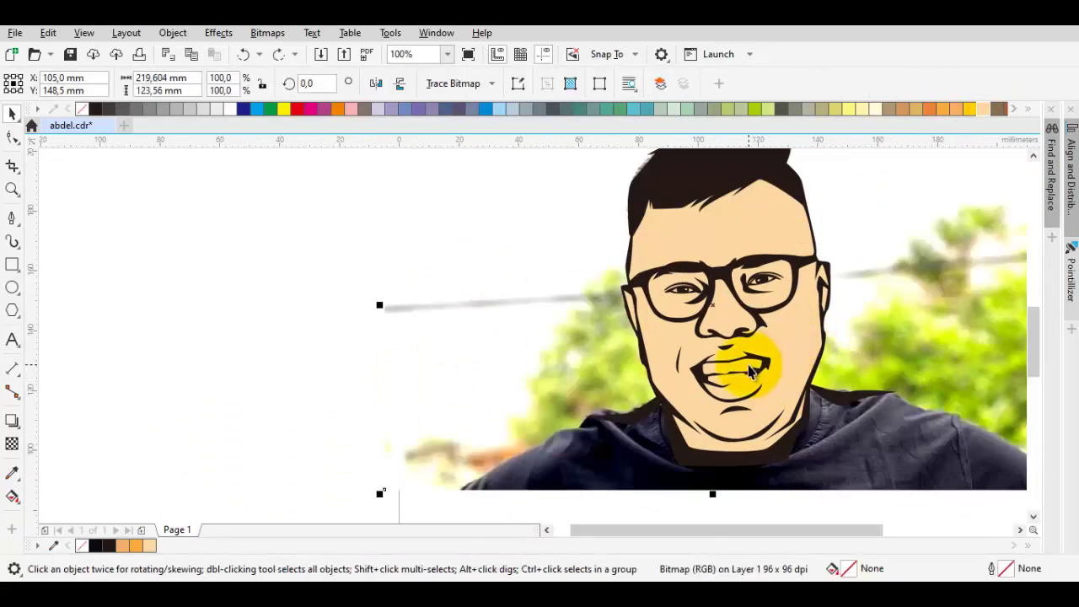
key(Escape)
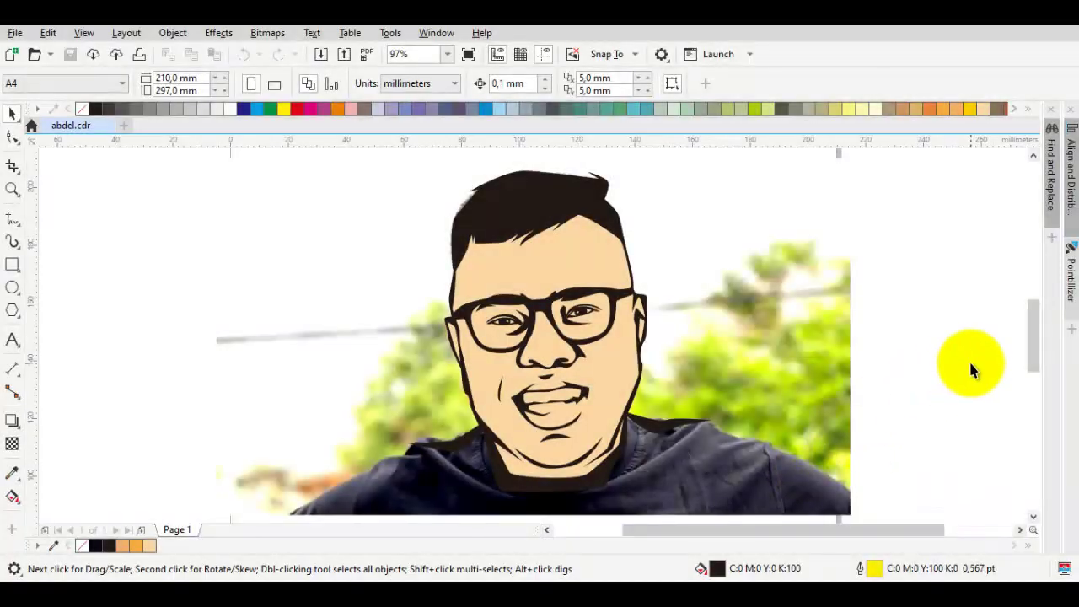
Clear the face base shape's fill to expose the photo around the mouth again.
click(971, 362)
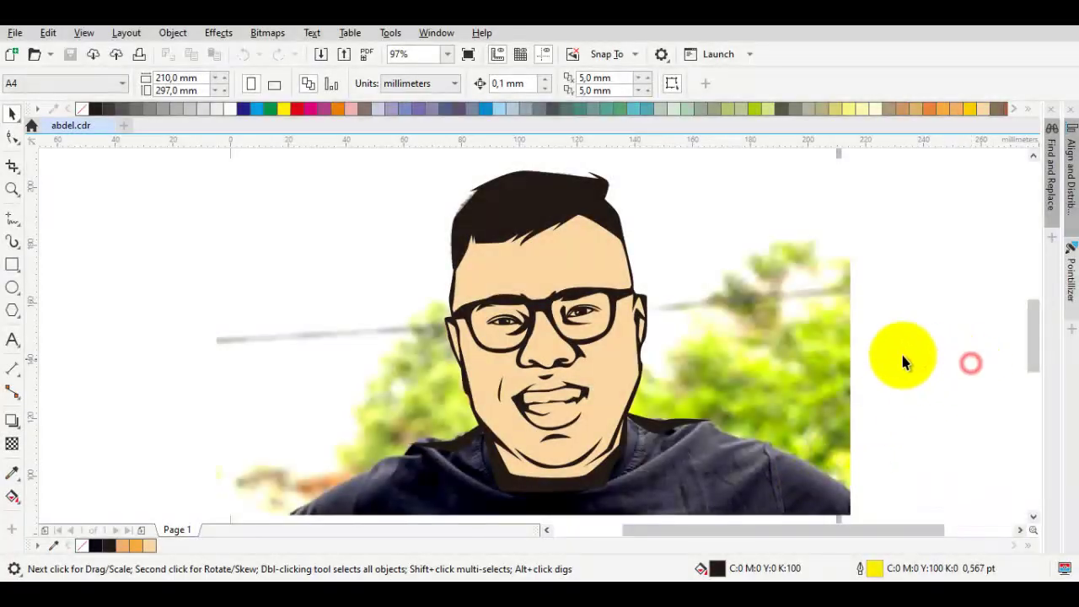
scroll(625, 384, up, 3)
click(707, 356)
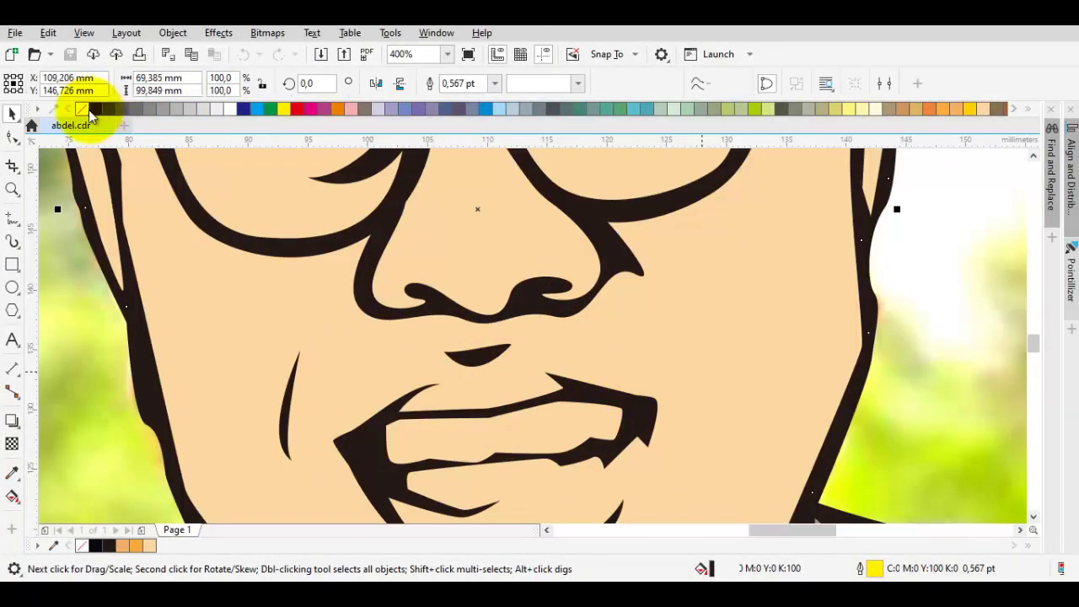
click(81, 108)
key(Escape)
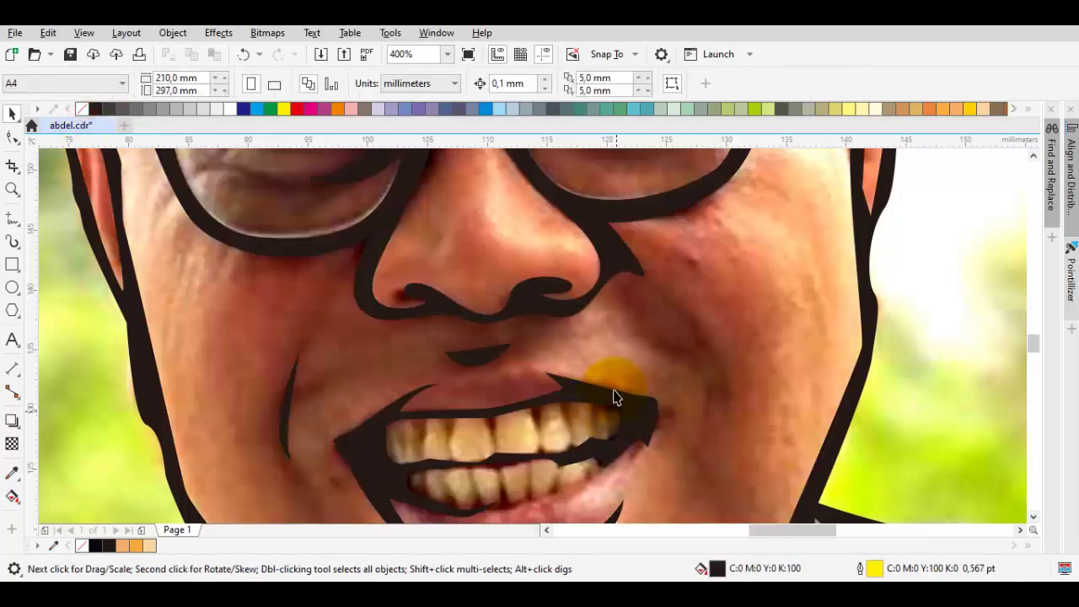
Trace the upper edge of a lower-lip line beneath the lower teeth, from the existing left stroke to the right mouth corner.
drag(622, 437, 618, 381)
key(p)
scroll(552, 431, up, 2)
scroll(548, 421, up, 2)
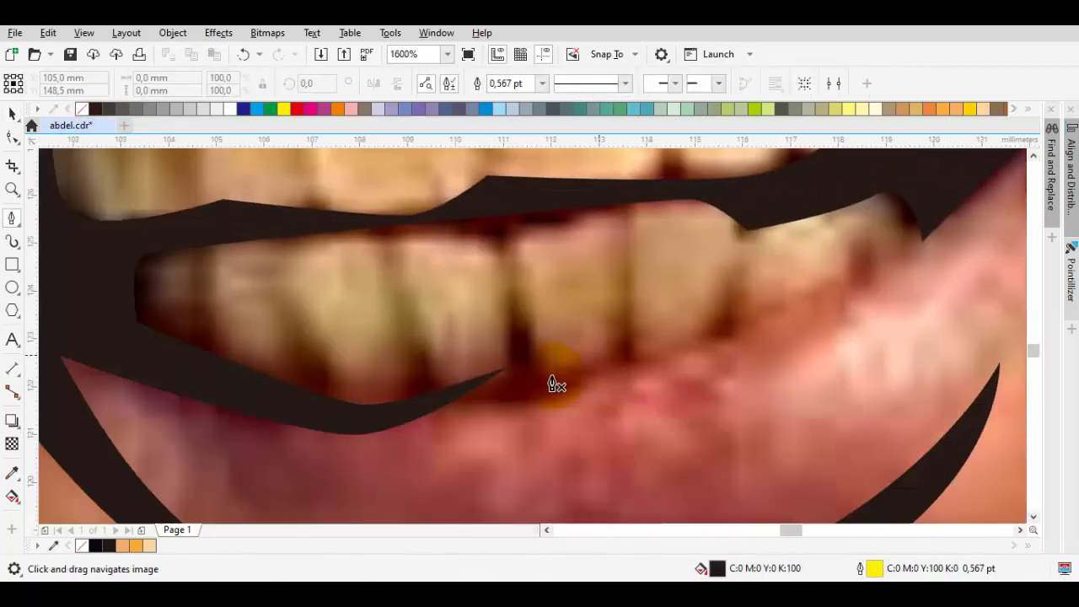
drag(867, 300, 715, 367)
drag(779, 246, 798, 286)
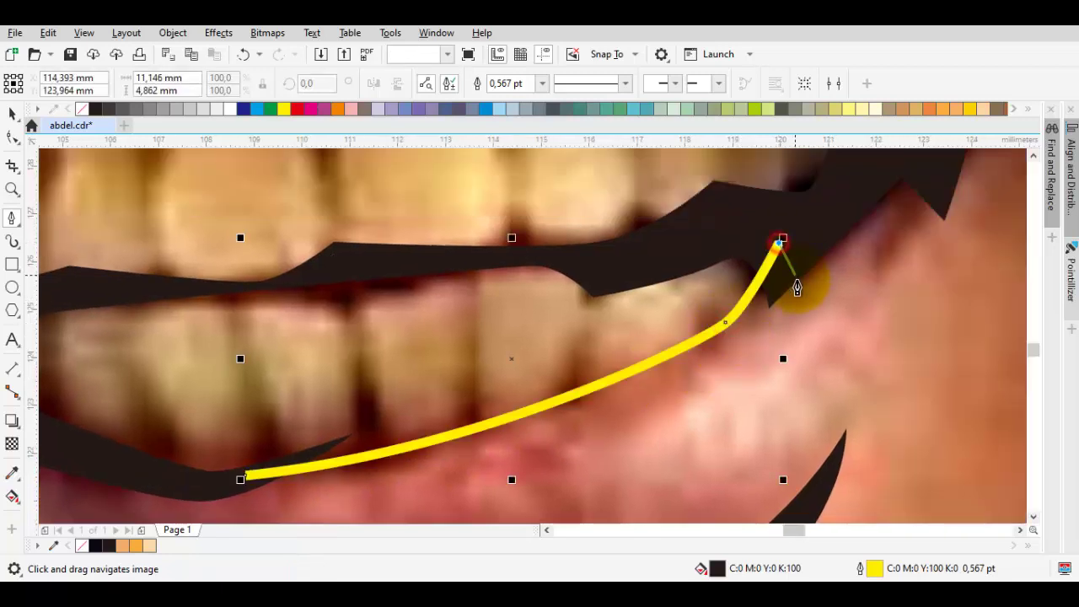
Trace back along the lower lip to the starting node, closing the thin line shape about 11.7 by 5.3 mm.
click(797, 281)
click(732, 342)
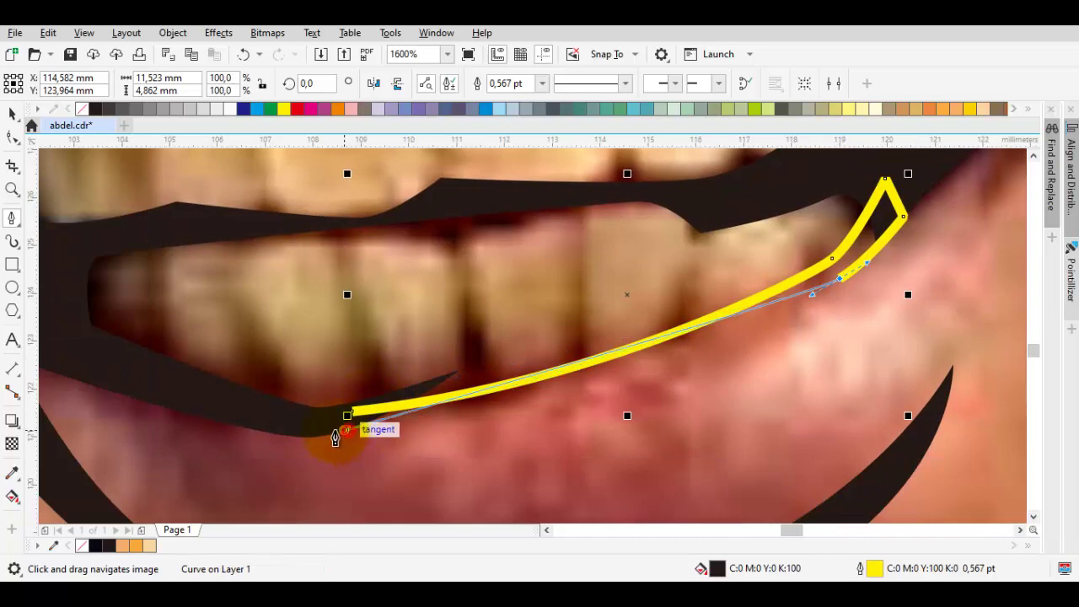
drag(337, 432, 235, 417)
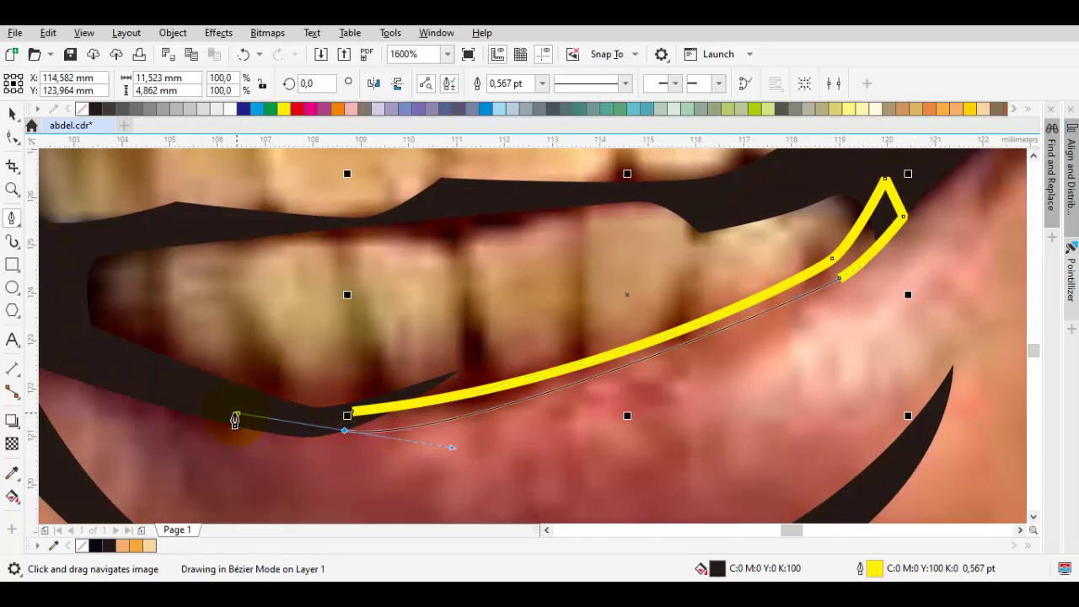
drag(302, 419, 345, 419)
click(352, 412)
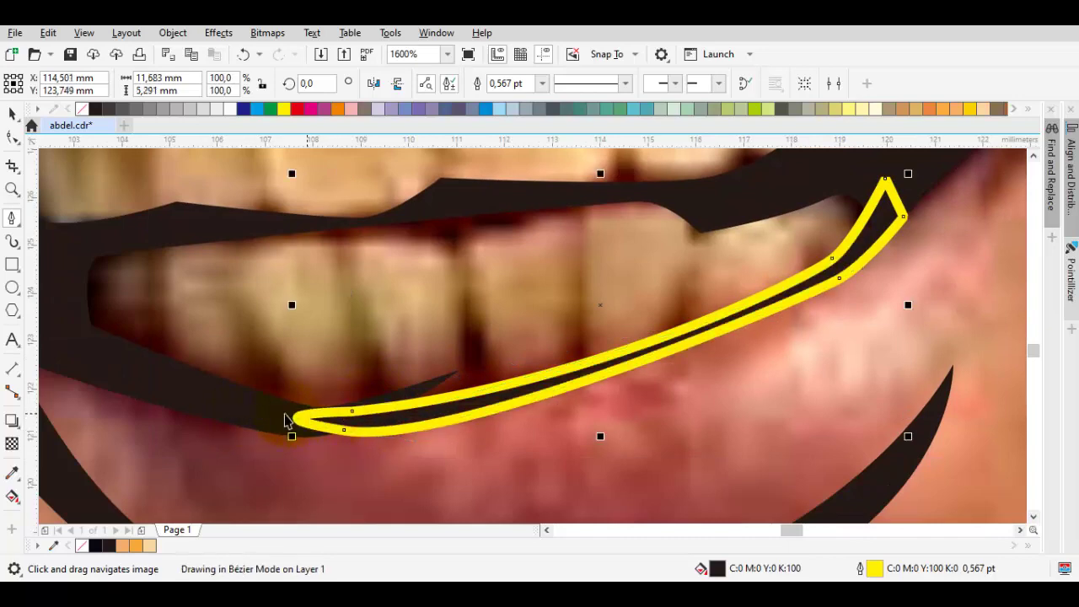
Weld the new lower-lip line shape to the black mouth line art.
key(space)
shift+click(268, 414)
click(463, 84)
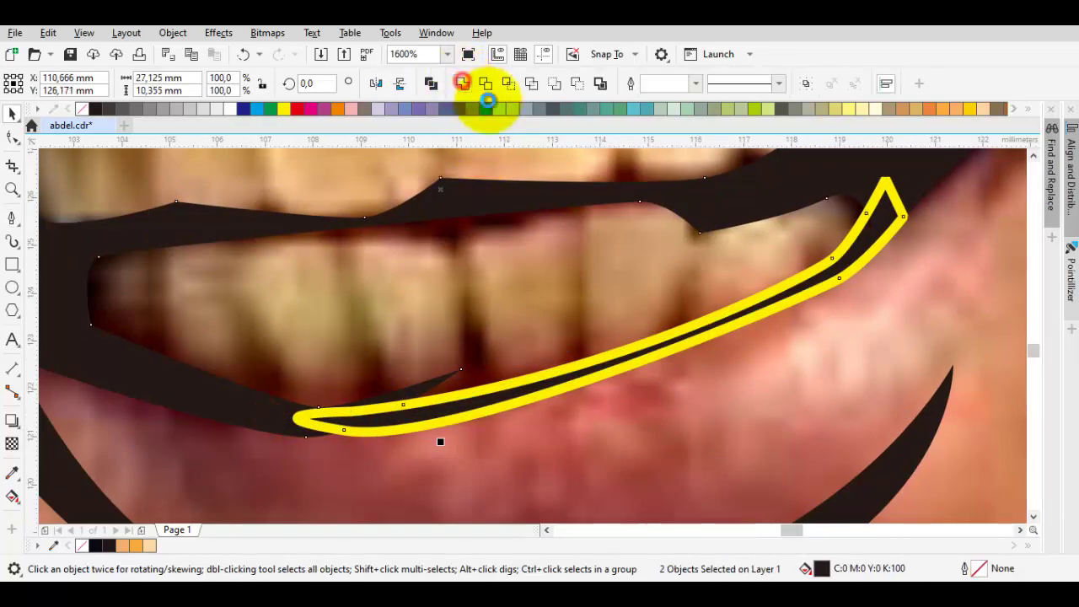
key(Escape)
Start a teeth outline at the left mouth corner and run it inside the black upper-lip line towards the right corner.
scroll(861, 211, down, 1)
scroll(849, 217, down, 1)
drag(830, 215, 647, 321)
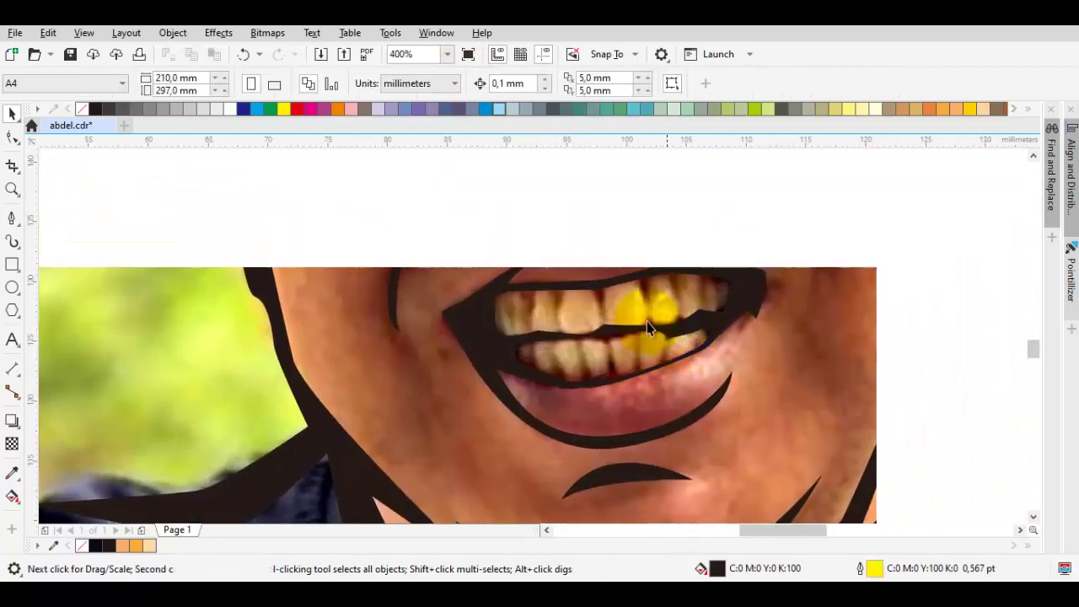
scroll(585, 309, up, 1)
drag(584, 306, 426, 313)
scroll(427, 313, up, 2)
key(space)
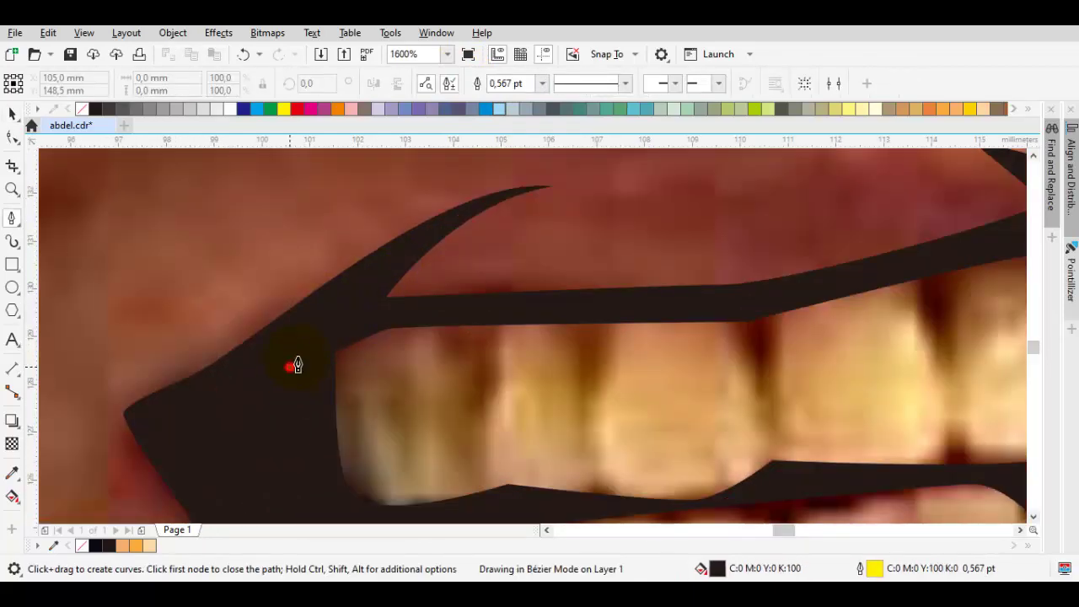
click(374, 321)
drag(759, 282, 520, 368)
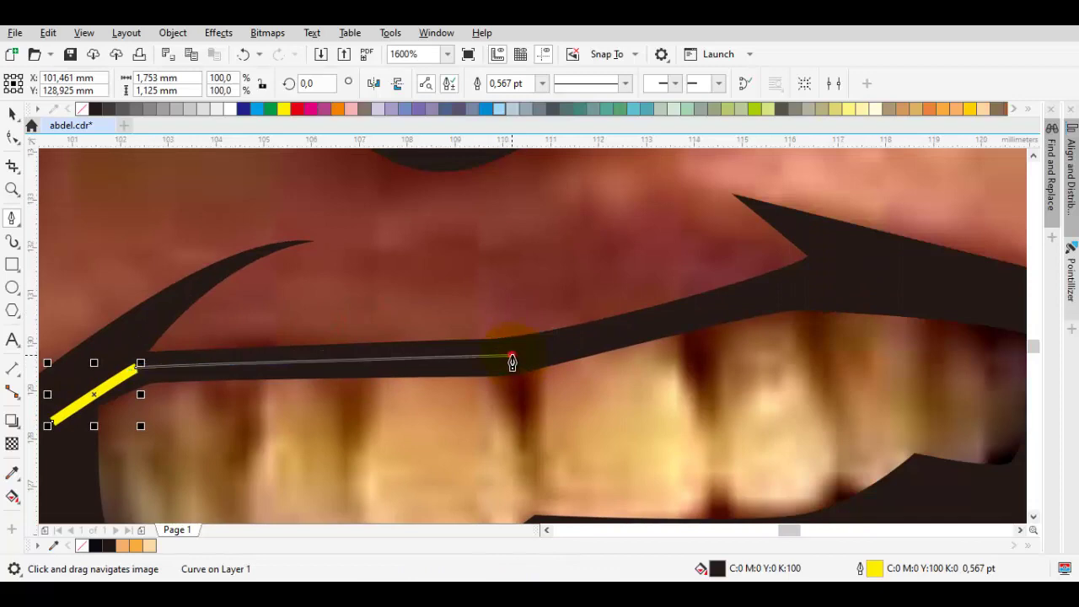
click(512, 358)
click(887, 269)
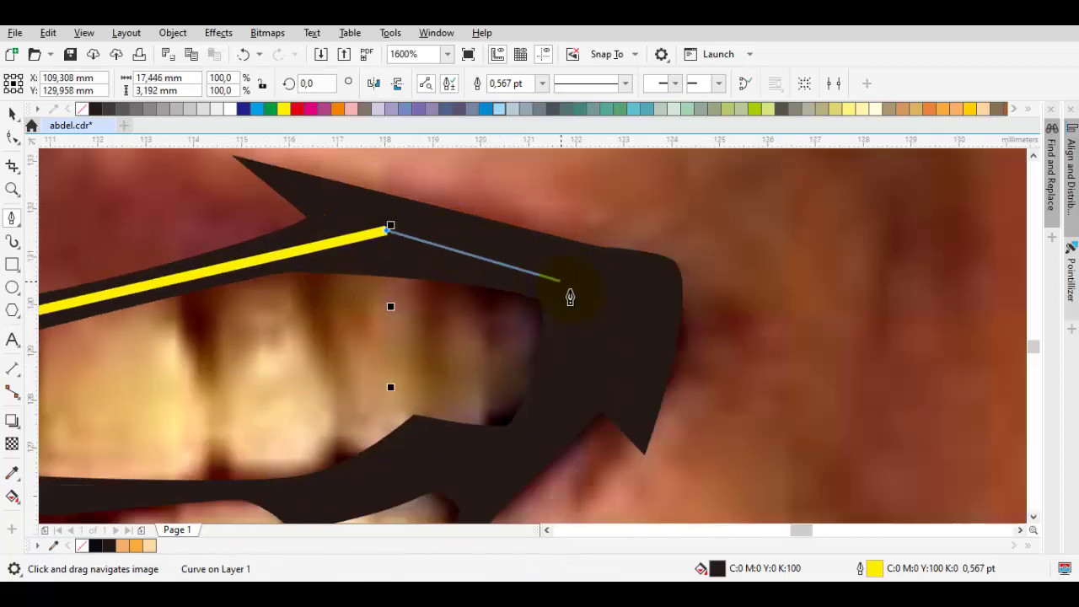
Extend the teeth outline down inside the black right mouth corner and along the lower-lip line to the middle of the mouth.
drag(535, 468, 612, 313)
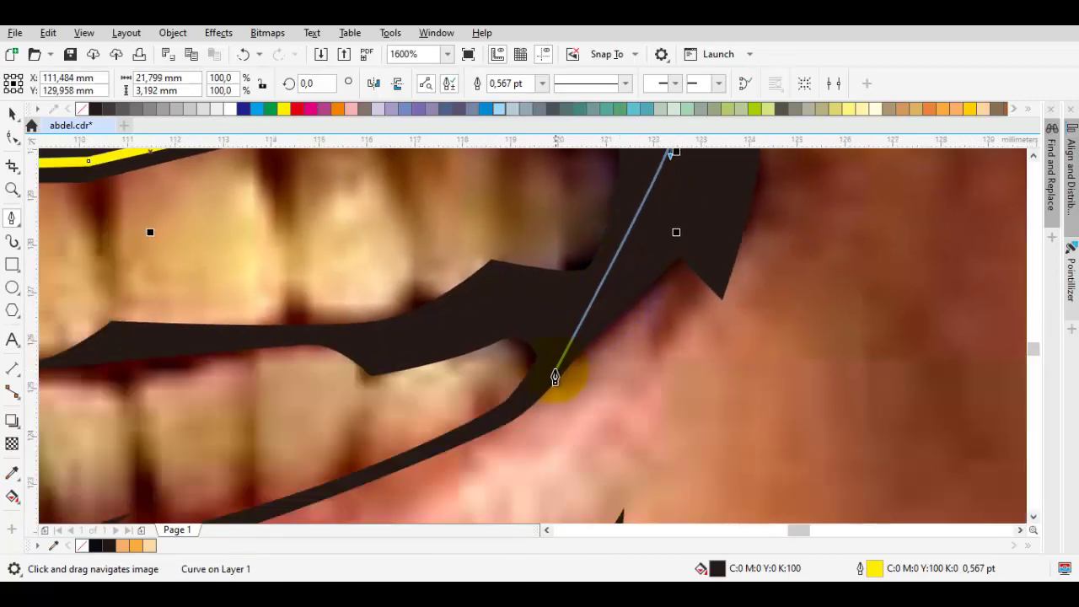
scroll(510, 414, up, 1)
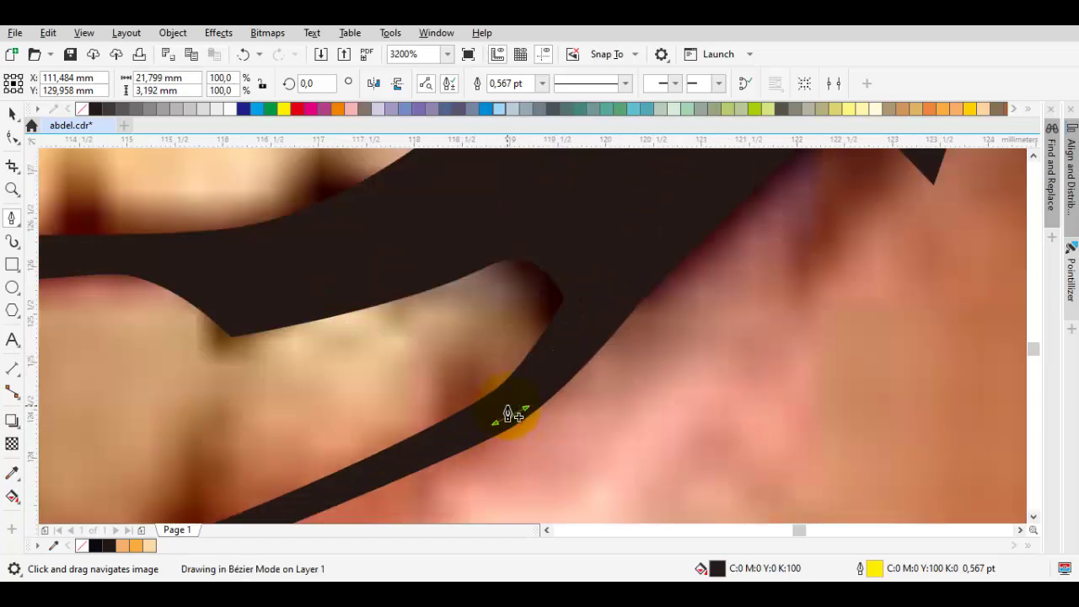
click(509, 413)
scroll(509, 412, down, 1)
drag(375, 453, 690, 320)
scroll(400, 421, up, 1)
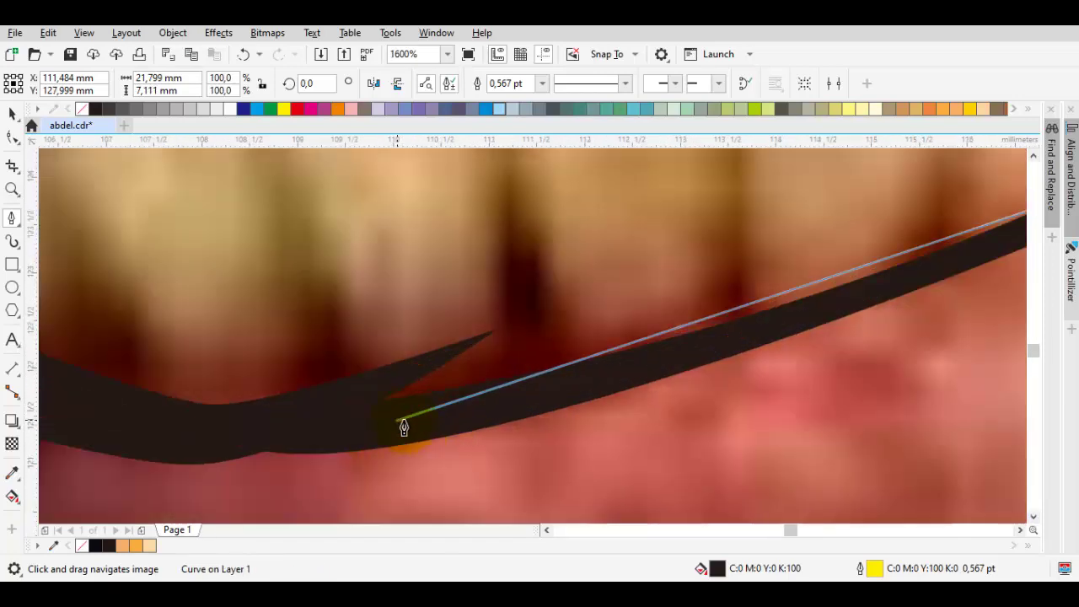
drag(478, 413, 251, 431)
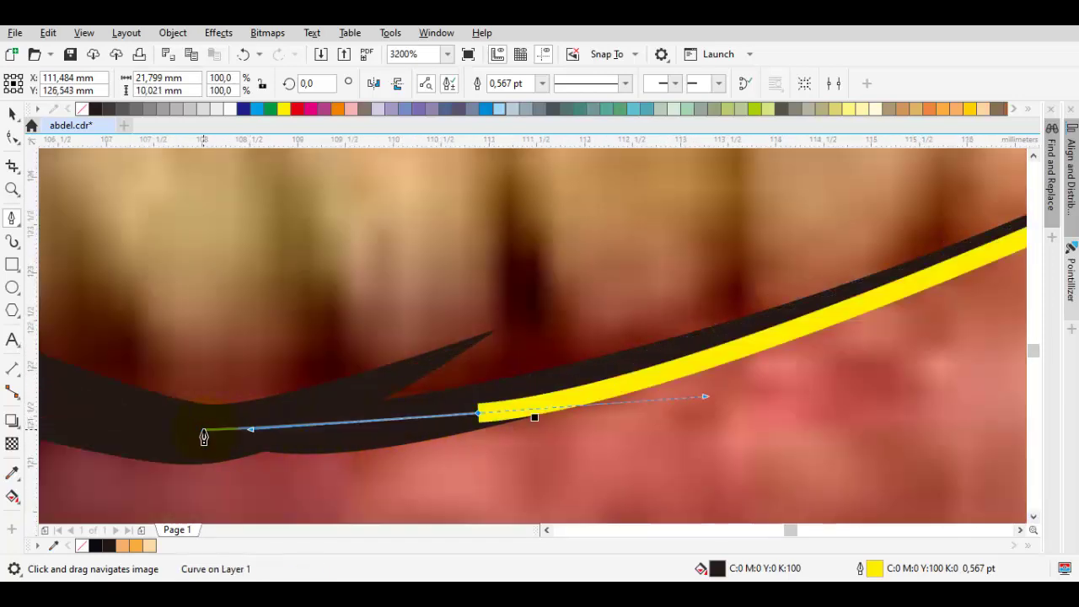
Continue the teeth outline along the lower lip and up the left mouth corner, closing a shape about 21.9 by 10.1 mm.
scroll(205, 433, down, 1)
drag(122, 434, 281, 430)
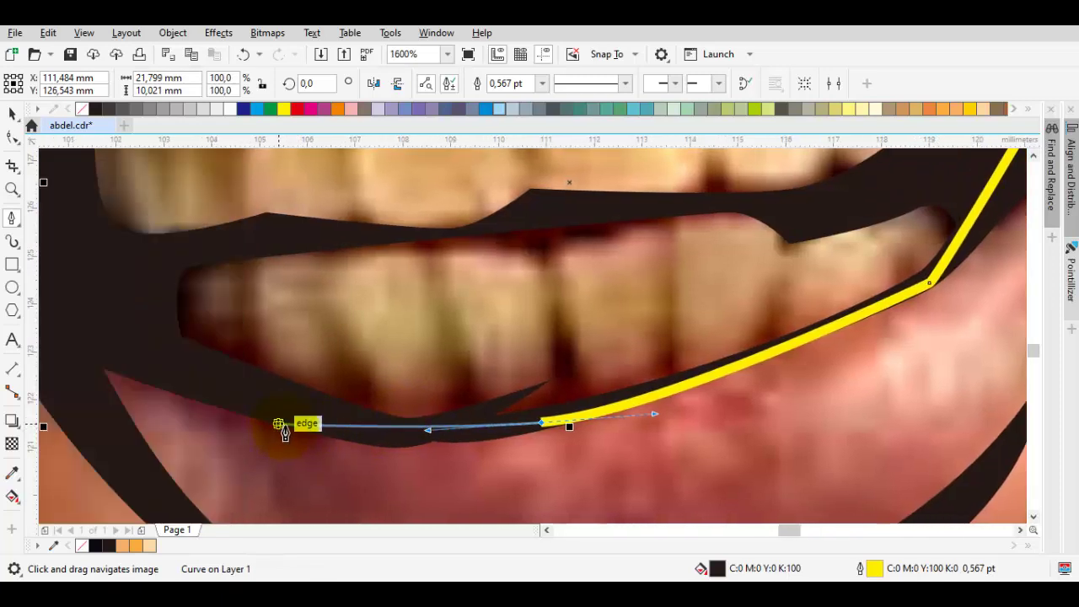
drag(127, 302, 224, 346)
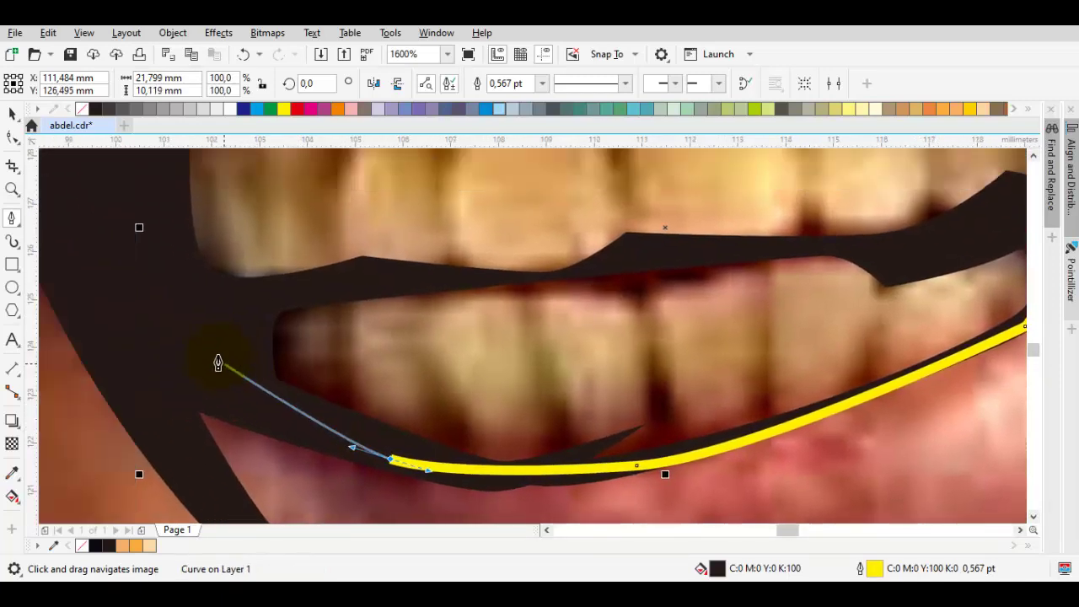
click(178, 355)
drag(140, 221, 136, 352)
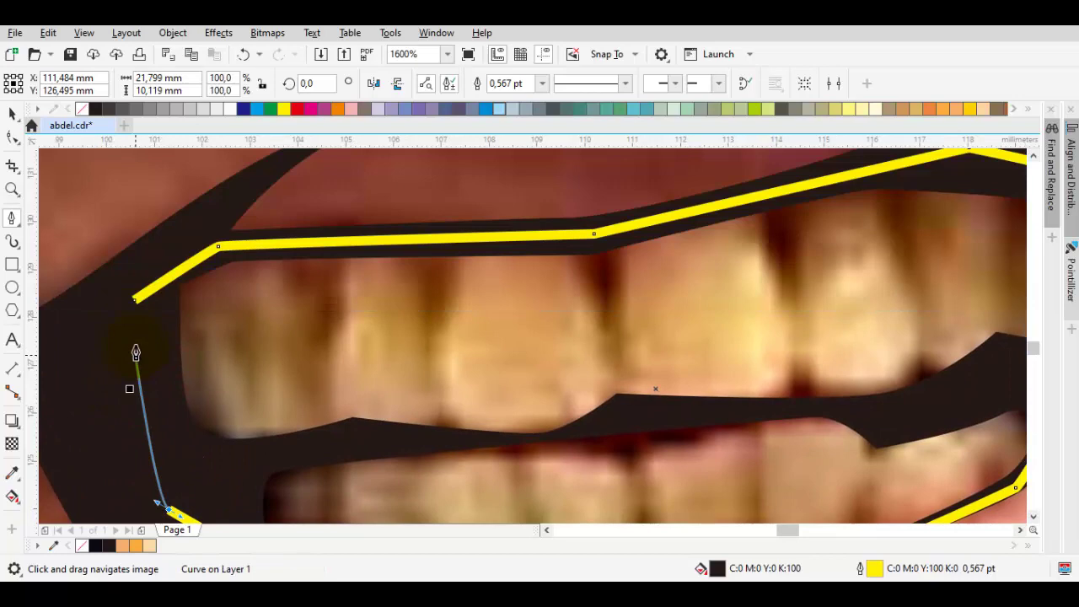
click(134, 299)
Place the teeth shape directly in front of the photo, behind the black line art, and fill it white.
right_click(181, 314)
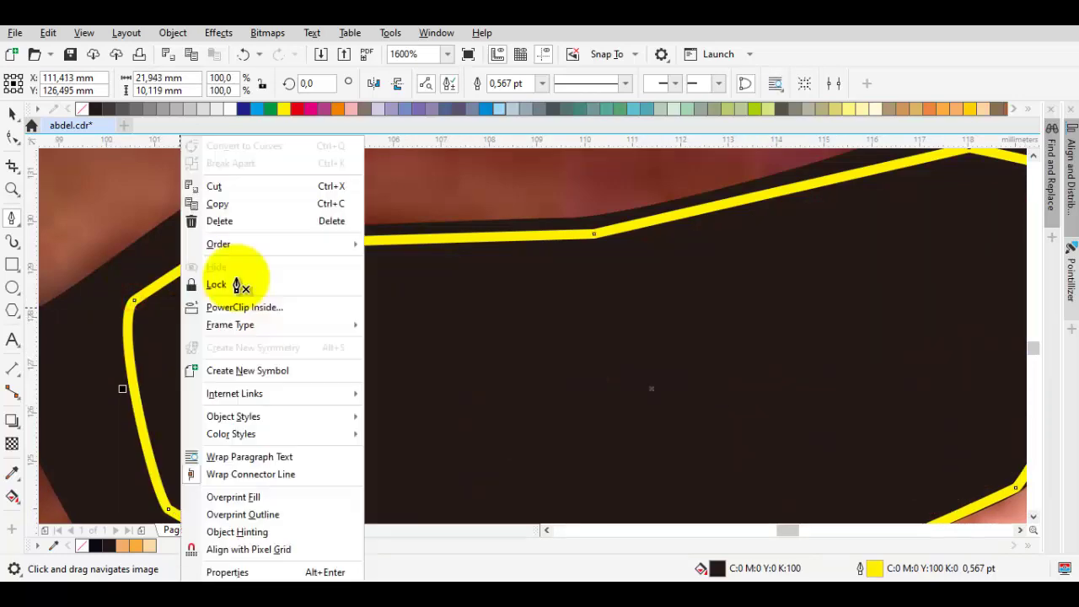
mouse_move(274, 253)
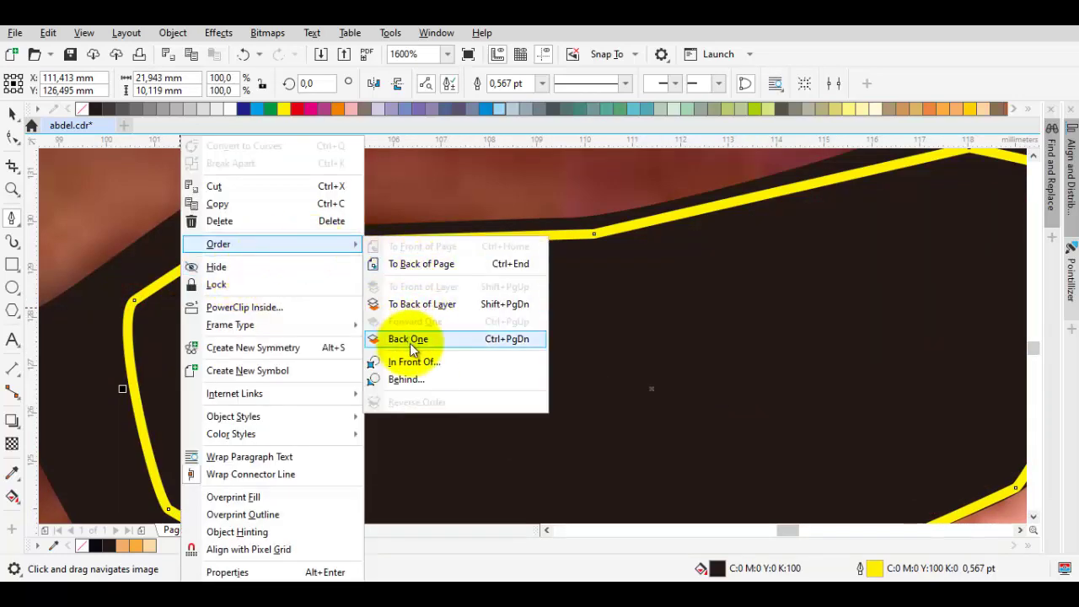
click(436, 359)
click(477, 196)
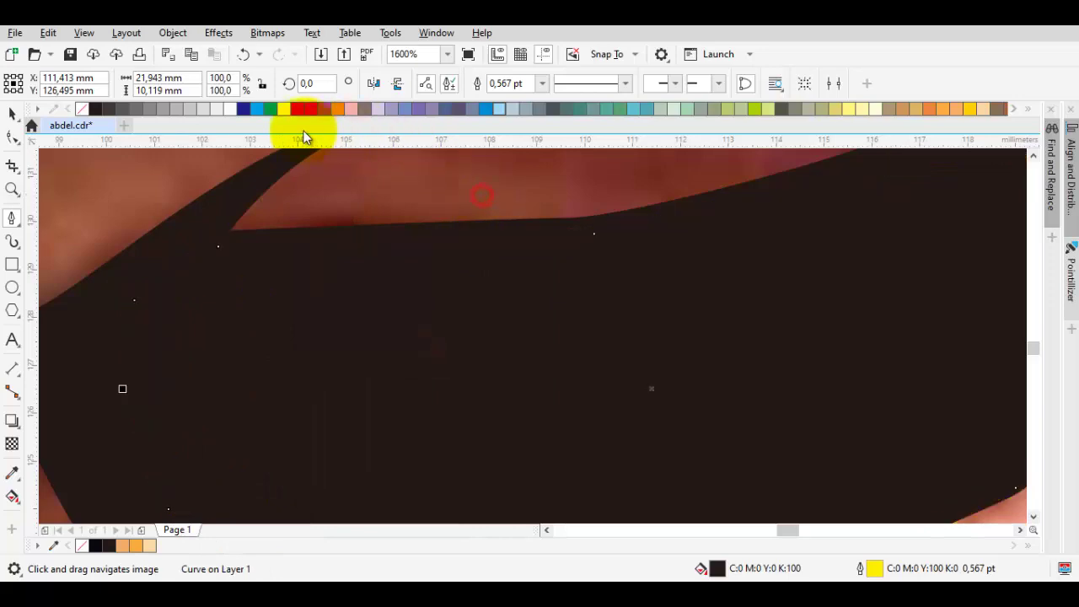
click(235, 114)
scroll(544, 354, down, 8)
key(space)
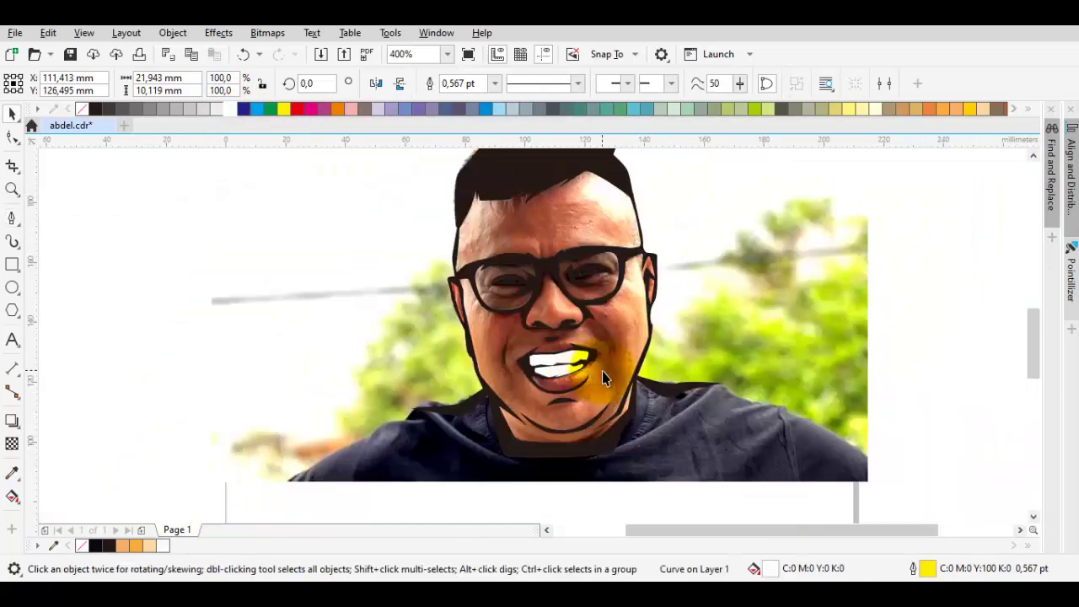
Trace a closed eye shape about 8.3 by 2.3 mm inside the black line art of the eye on the left.
scroll(520, 381, up, 2)
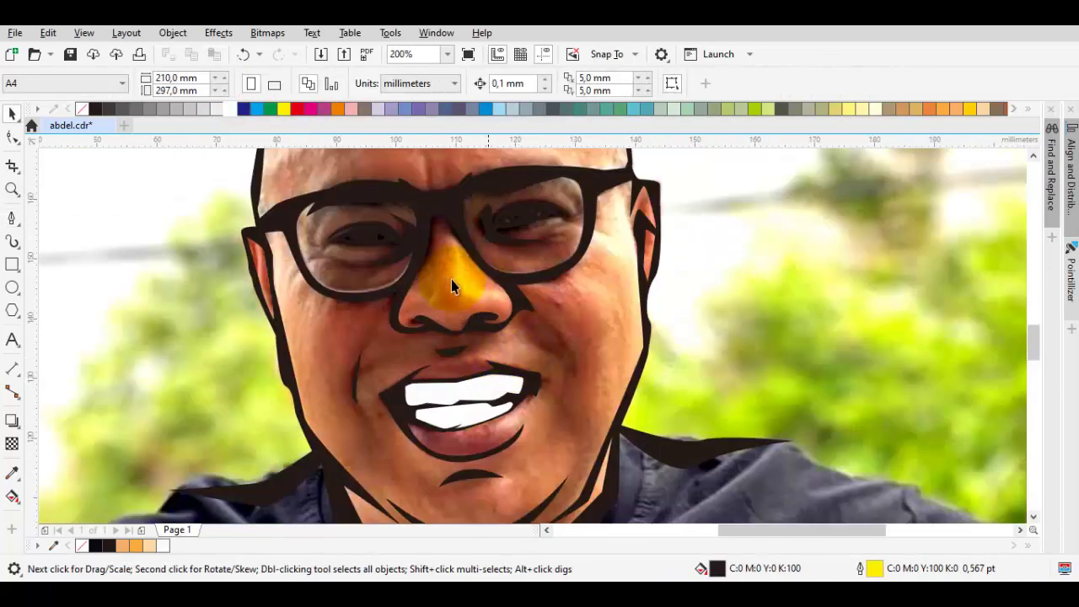
scroll(354, 248, up, 6)
key(space)
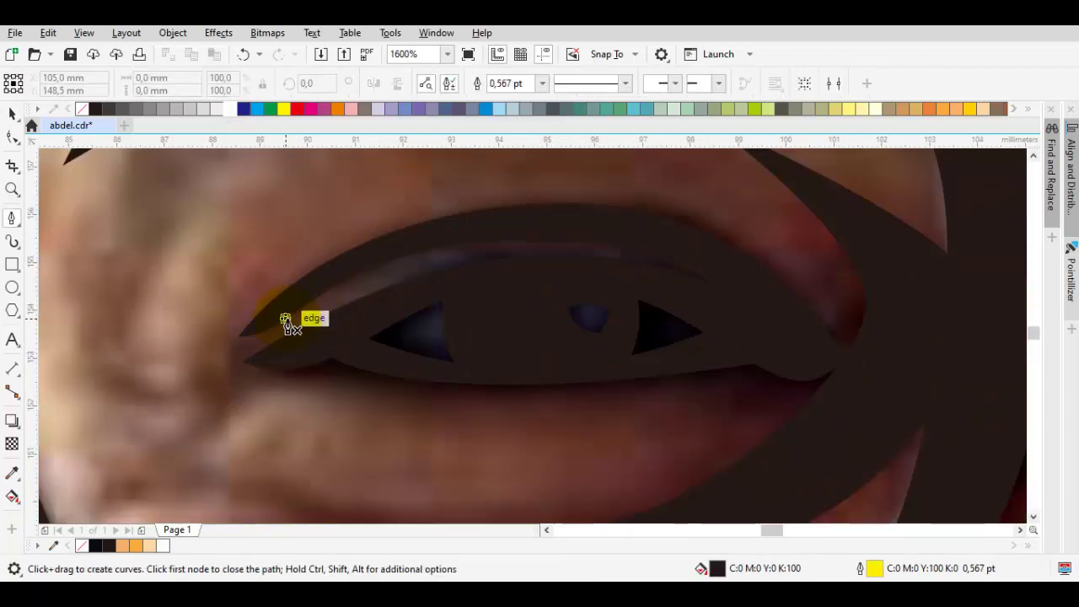
drag(286, 321, 292, 362)
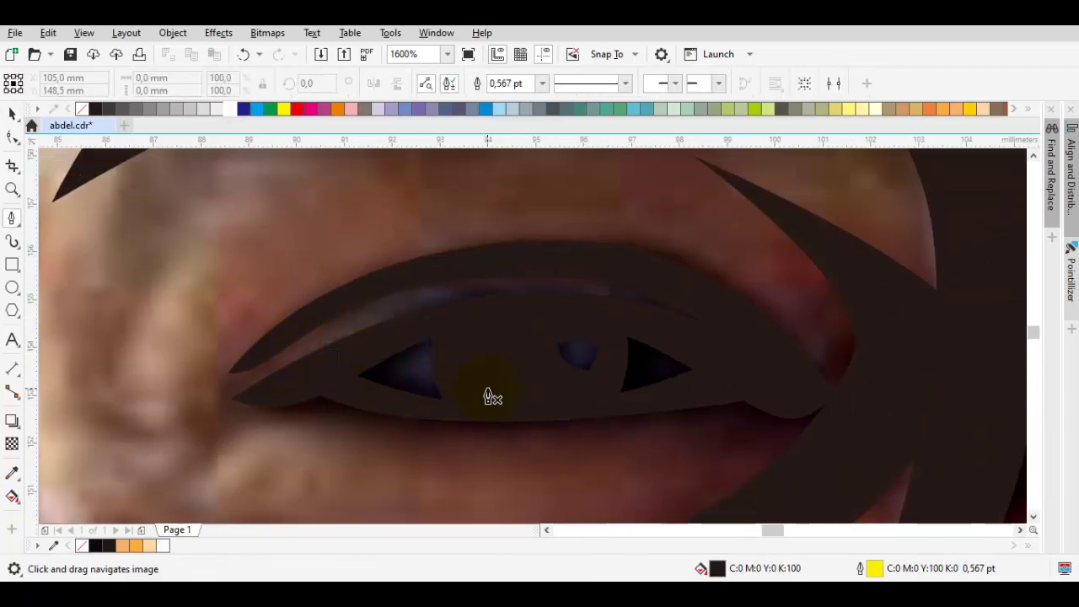
scroll(488, 397, up, 1)
drag(683, 448, 653, 416)
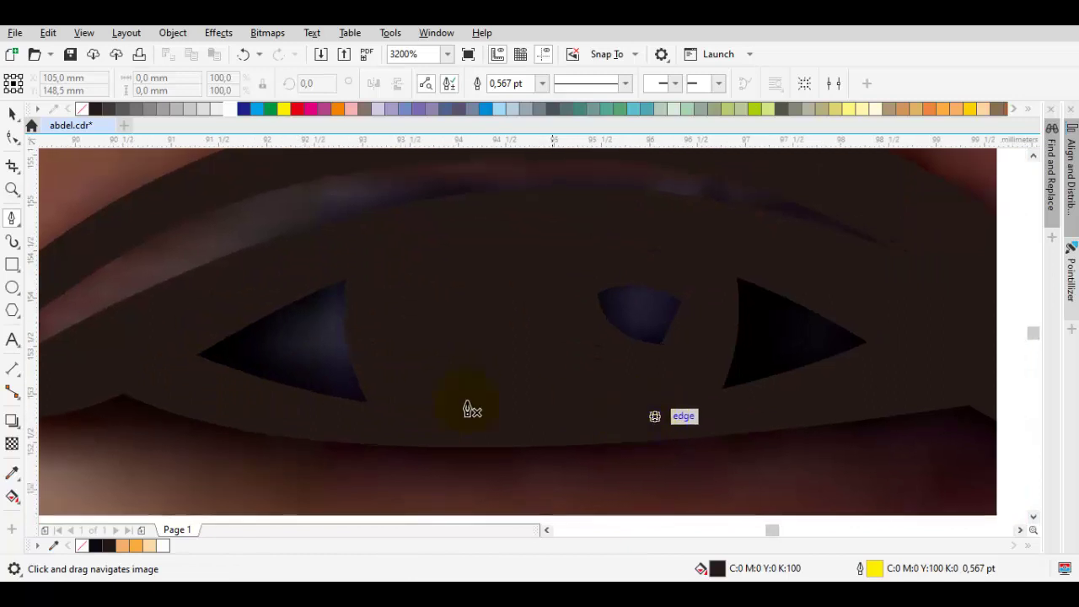
drag(512, 441, 649, 438)
click(873, 380)
click(927, 312)
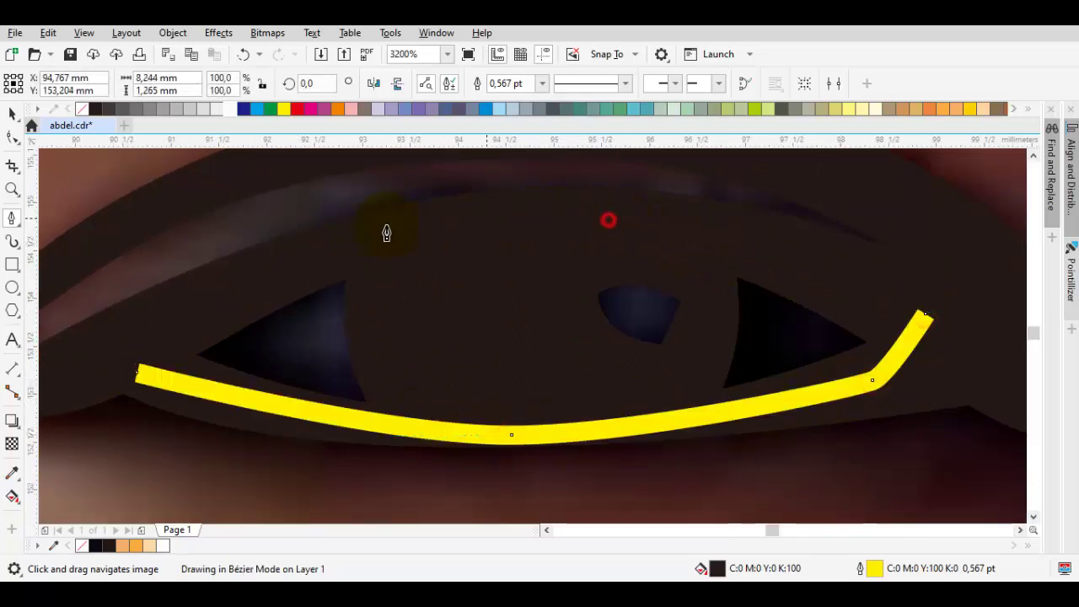
click(245, 268)
click(135, 372)
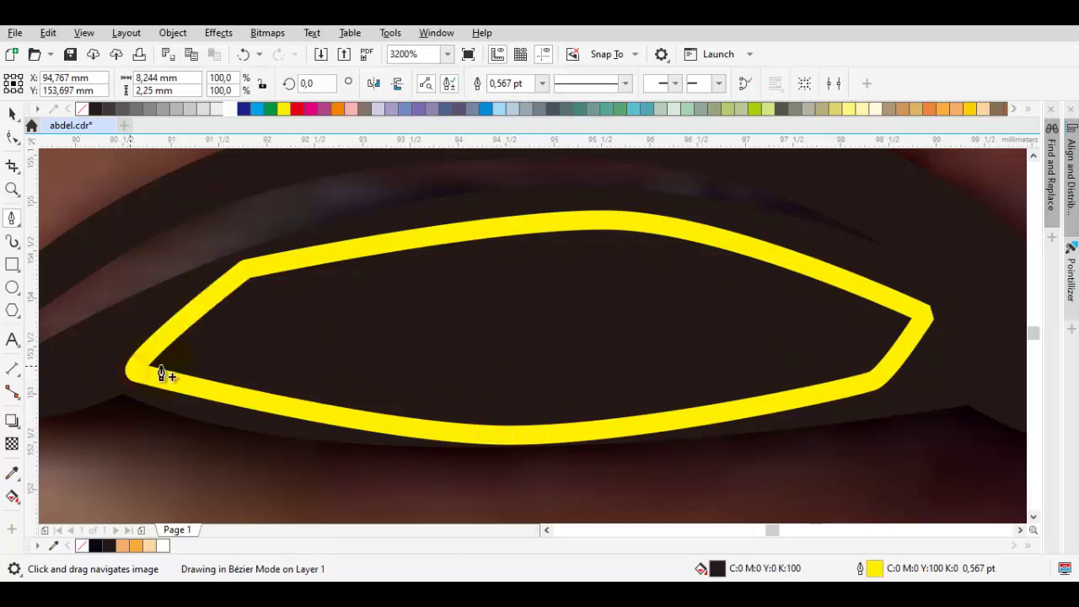
Trace the lower edge of the other eye, from its inner corner near the nose to its outer corner.
scroll(282, 374, down, 1)
drag(733, 374, 430, 362)
drag(750, 362, 354, 371)
drag(812, 371, 274, 410)
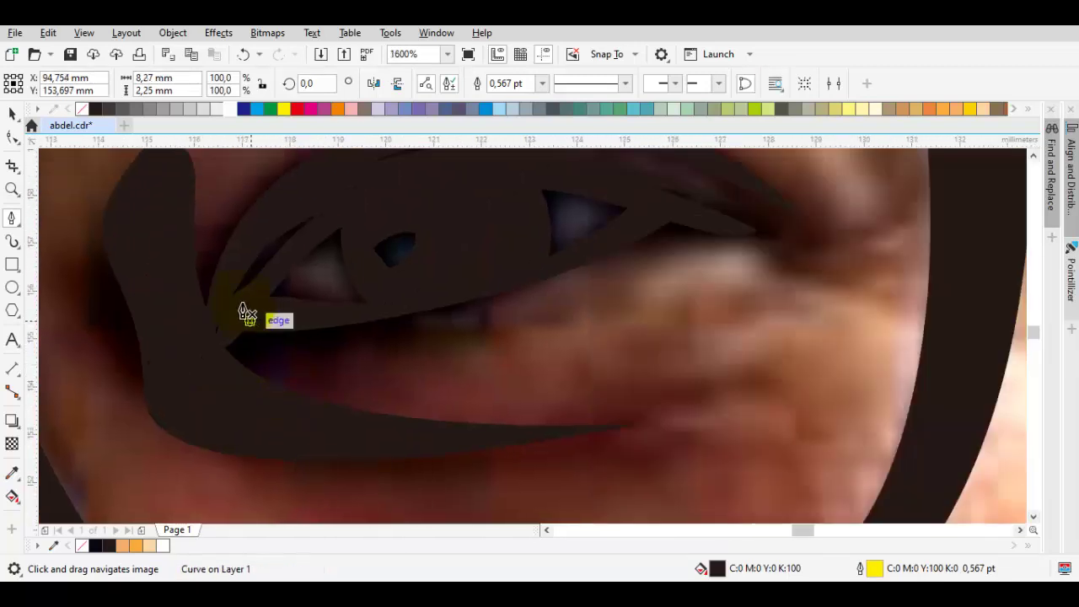
scroll(245, 313, up, 1)
drag(262, 324, 301, 340)
drag(705, 324, 489, 368)
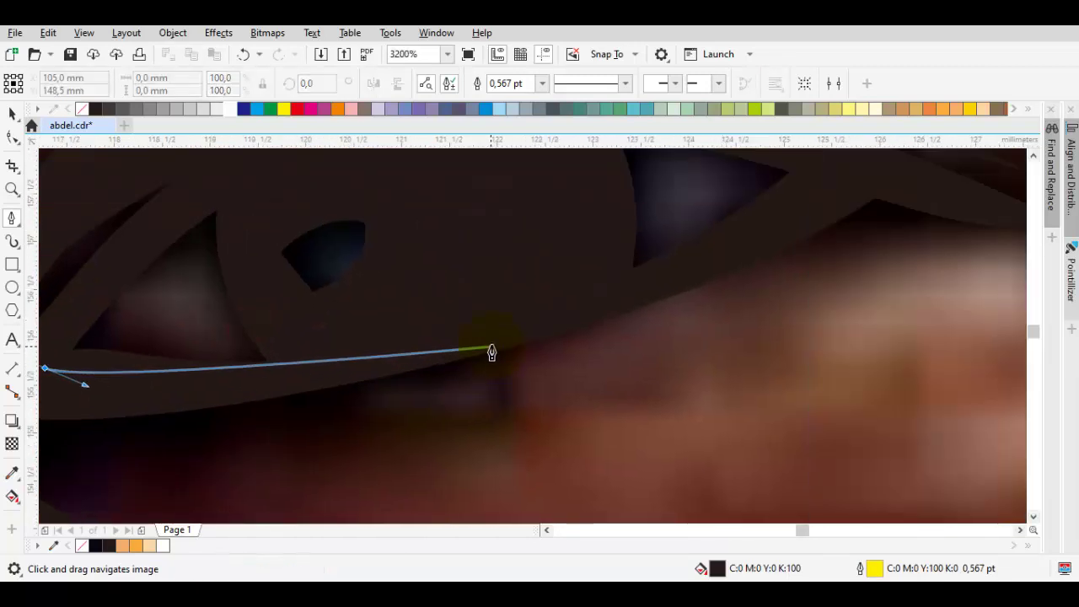
drag(597, 321, 690, 289)
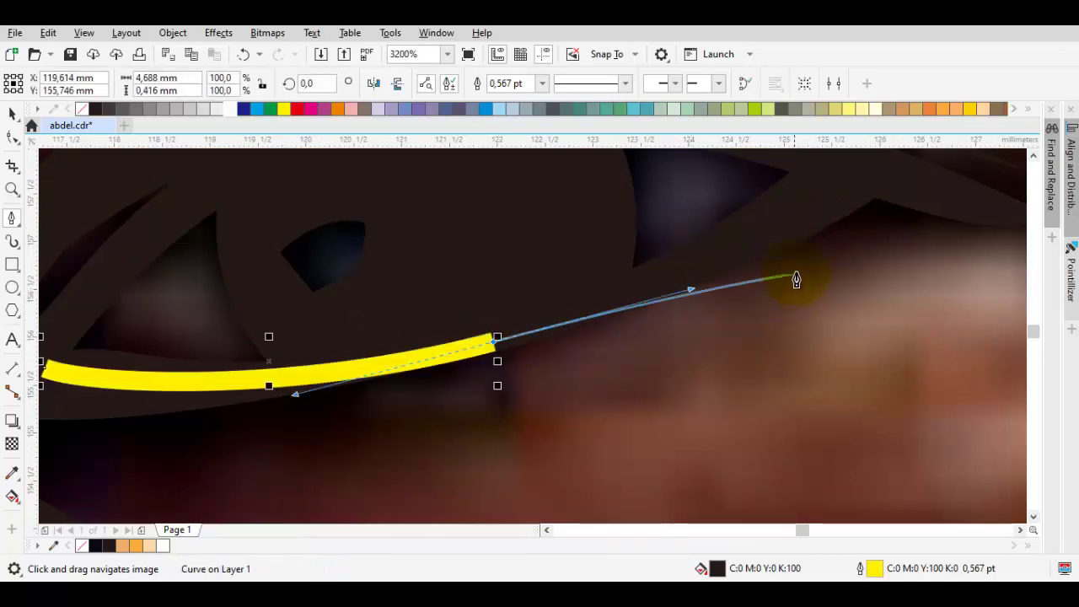
drag(793, 272, 771, 287)
drag(832, 209, 778, 286)
click(775, 261)
Trace back along the upper eyelid to the starting node, closing the eye shape about 8.4 by 3 mm.
drag(523, 222, 728, 256)
drag(500, 230, 499, 228)
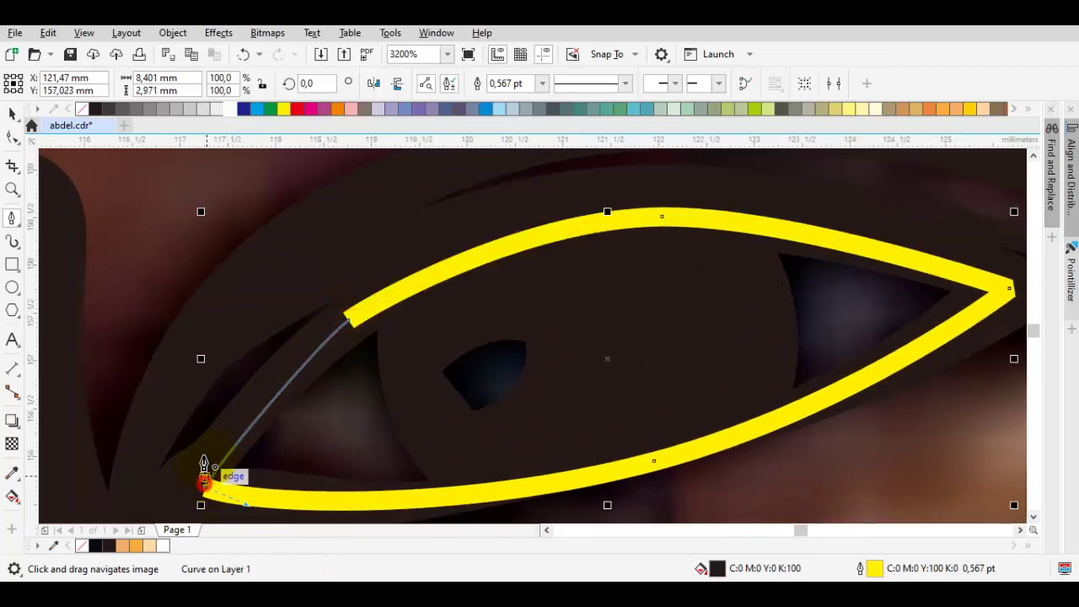
click(204, 474)
Combine the two eye shapes into one curve and fill it white.
scroll(567, 379, down, 4)
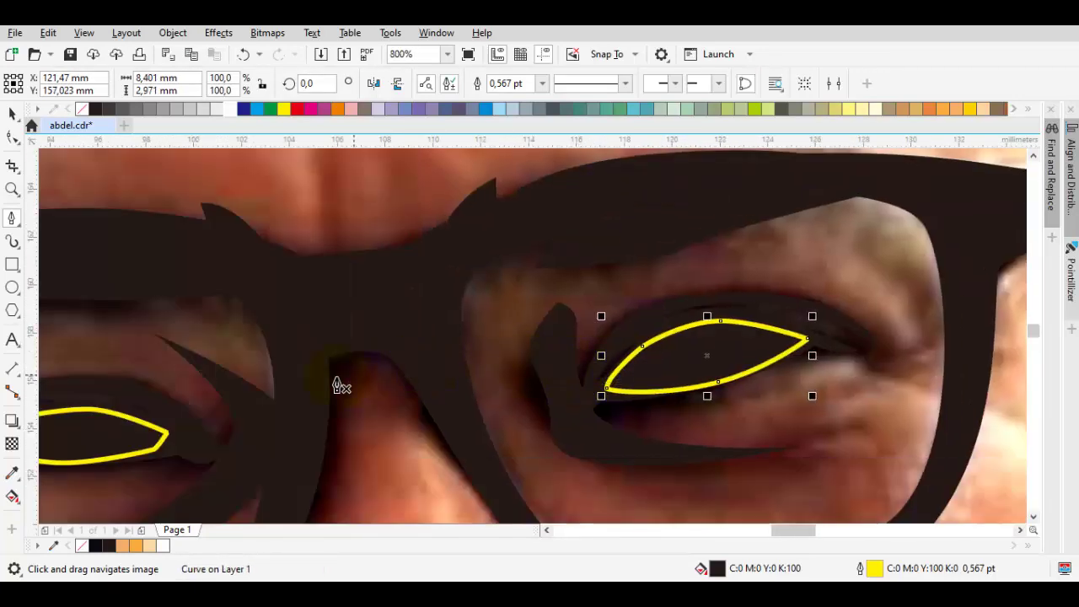
key(space)
shift+click(96, 438)
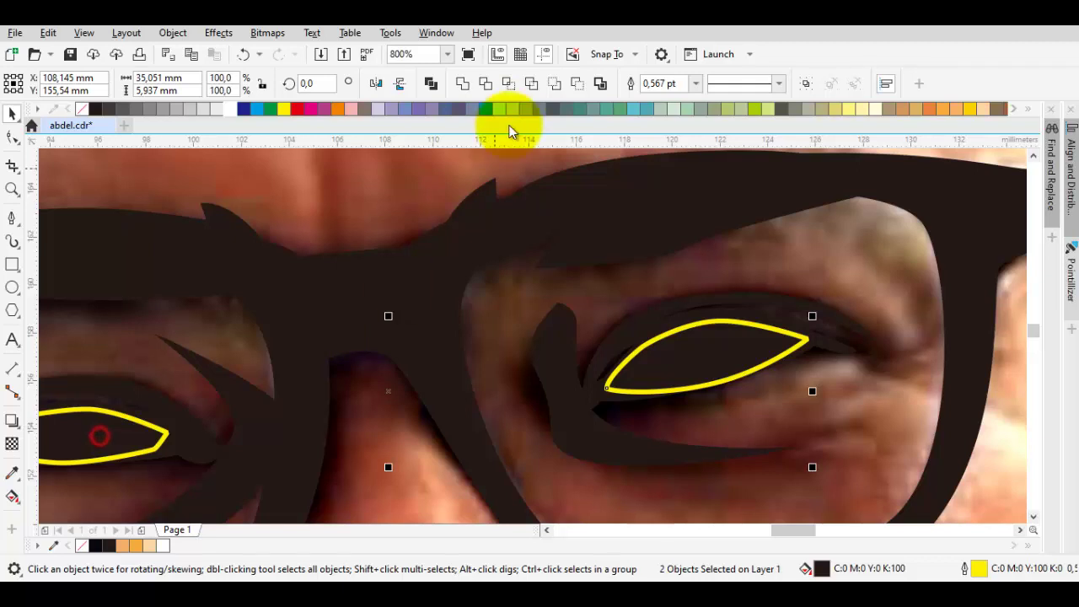
click(402, 86)
click(229, 108)
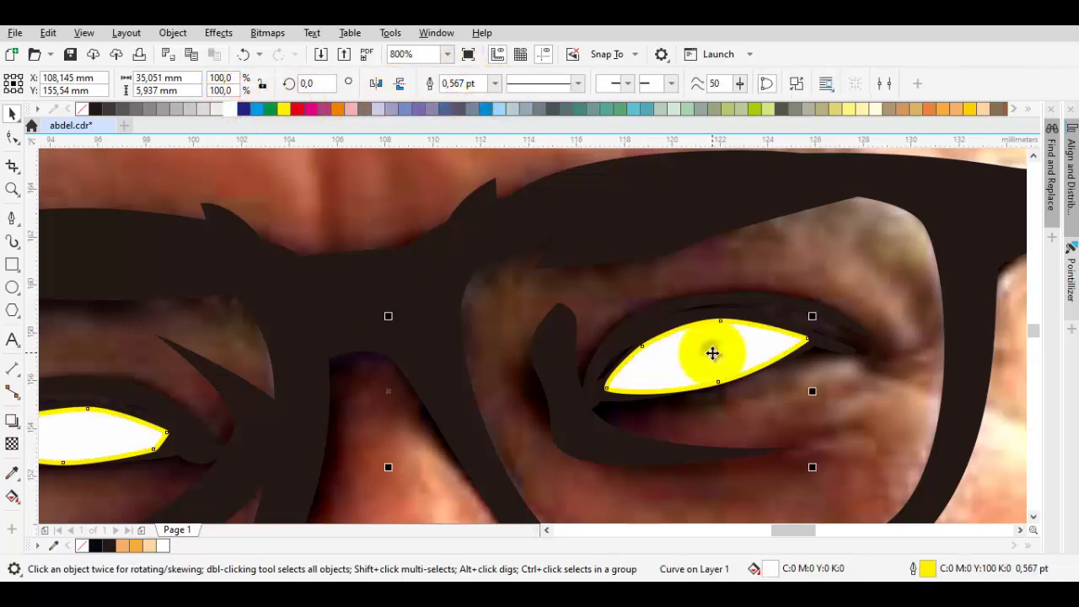
Place the white eye shapes directly in front of the photo, behind the black line art, and deselect them.
right_click(712, 353)
mouse_move(826, 247)
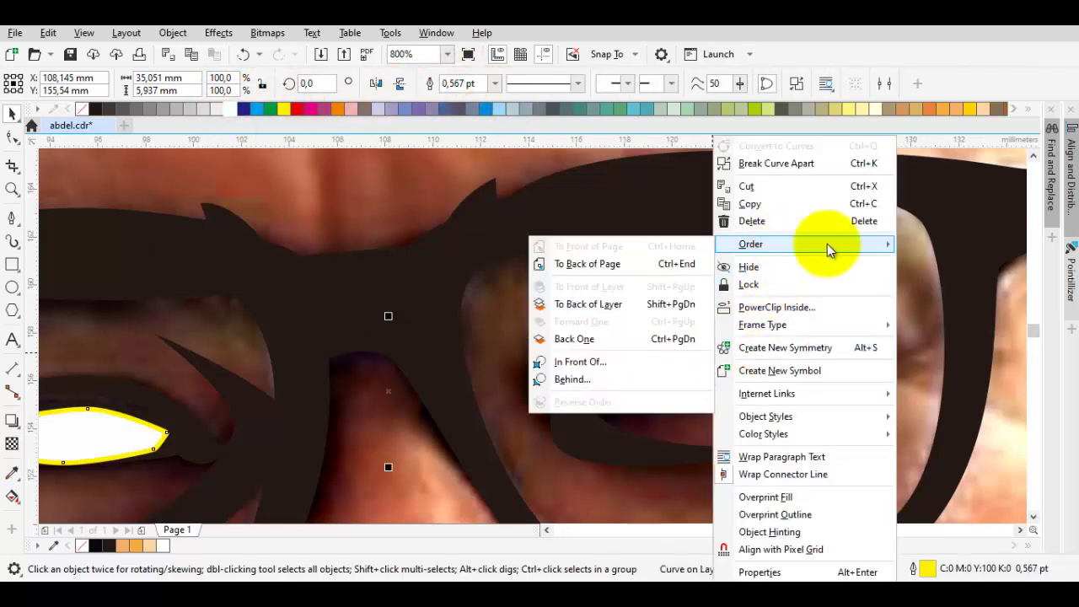
click(604, 369)
click(666, 295)
scroll(715, 325, down, 2)
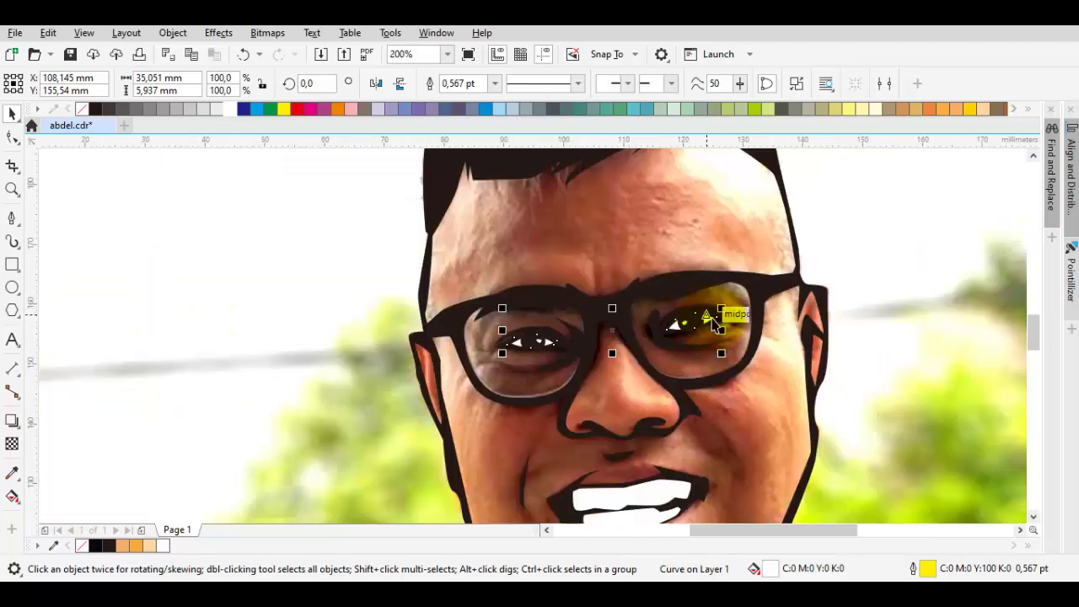
key(Escape)
drag(727, 324, 745, 265)
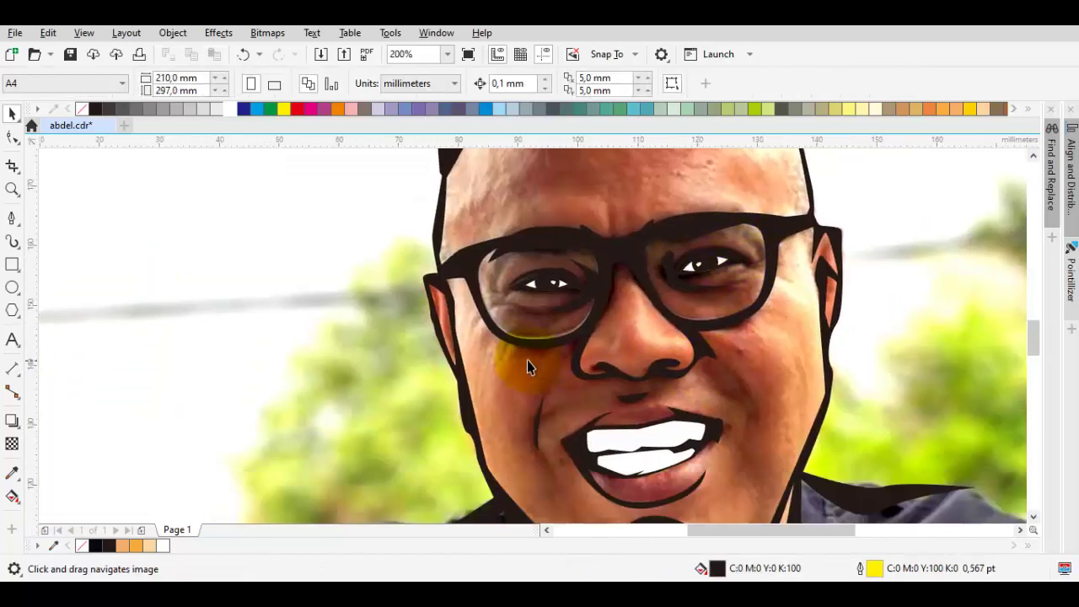
Copy the portrait photo and paste a duplicate of it at the same position.
scroll(577, 318, up, 1)
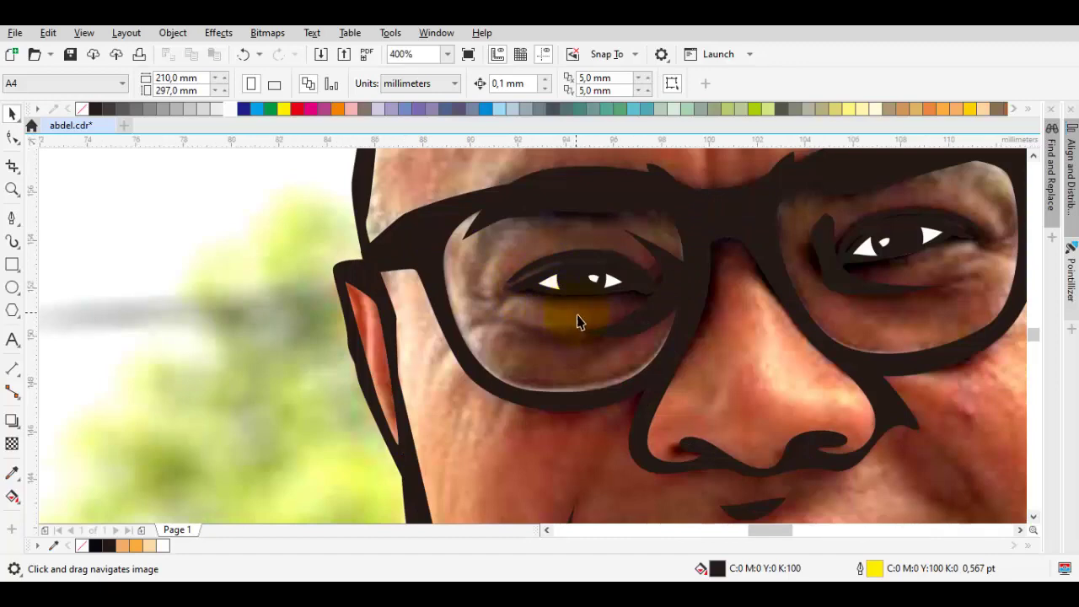
key(space)
scroll(461, 335, down, 3)
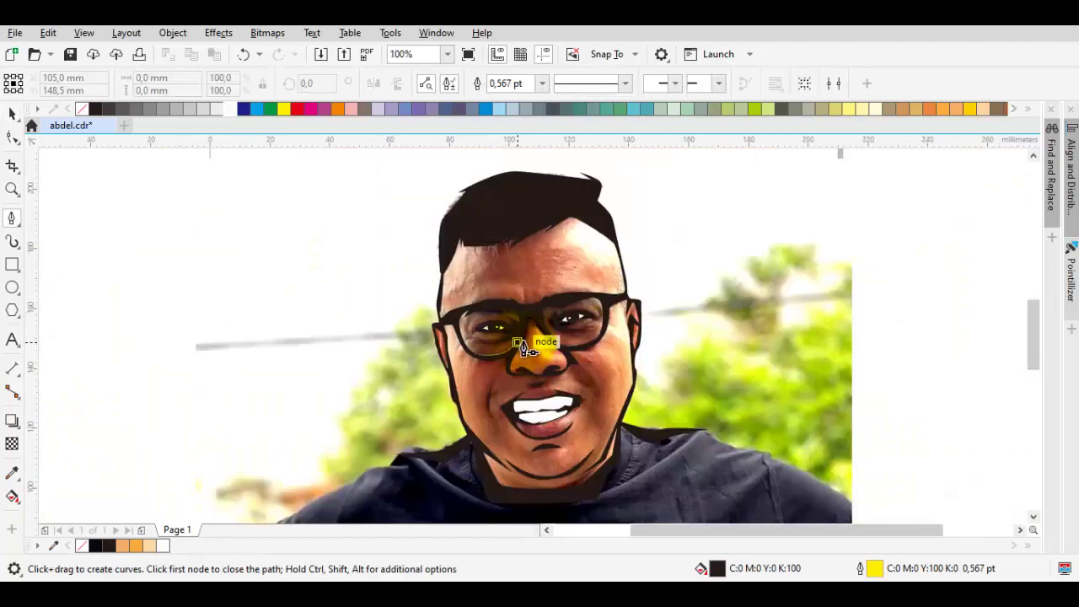
key(space)
click(693, 341)
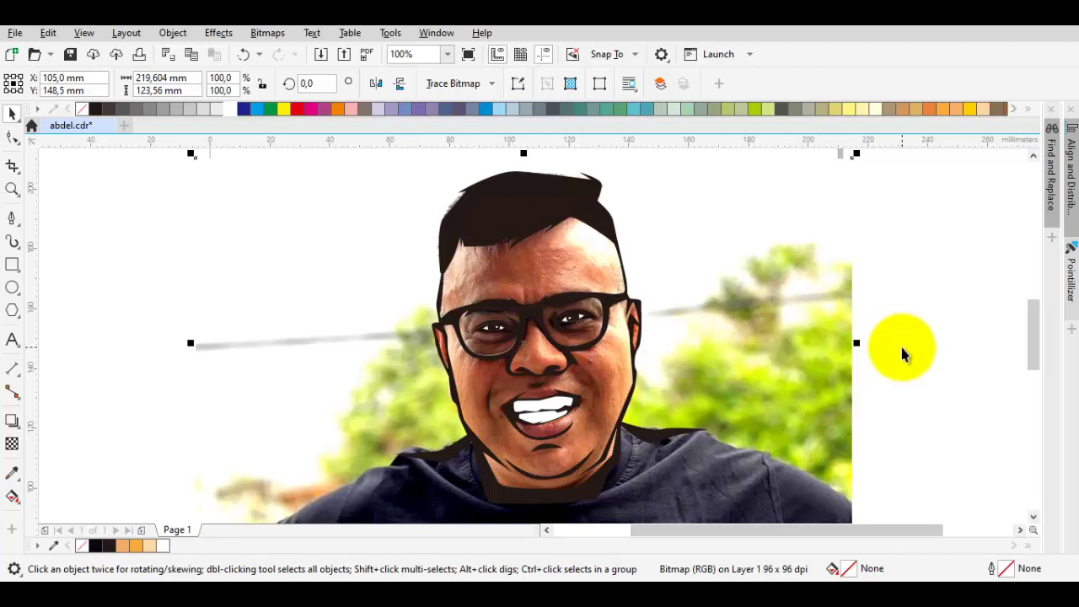
right_click(790, 313)
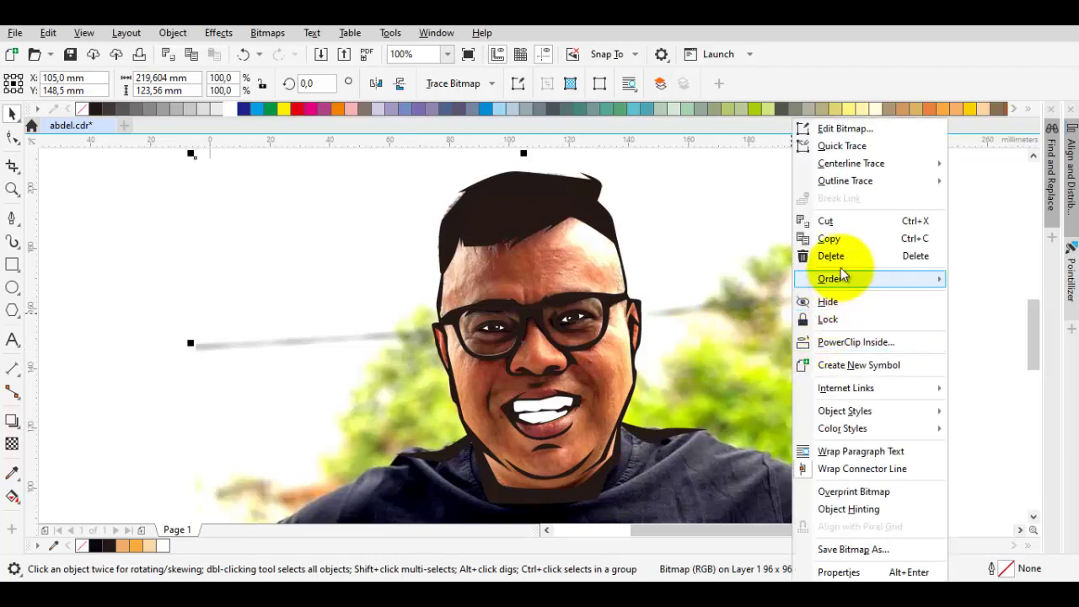
click(831, 238)
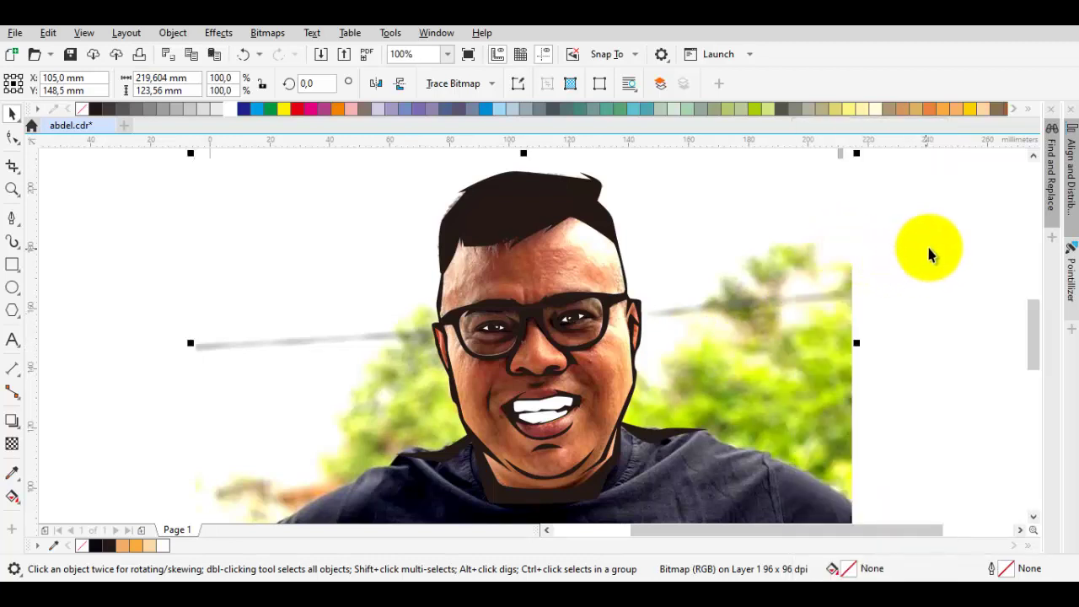
click(928, 249)
right_click(924, 228)
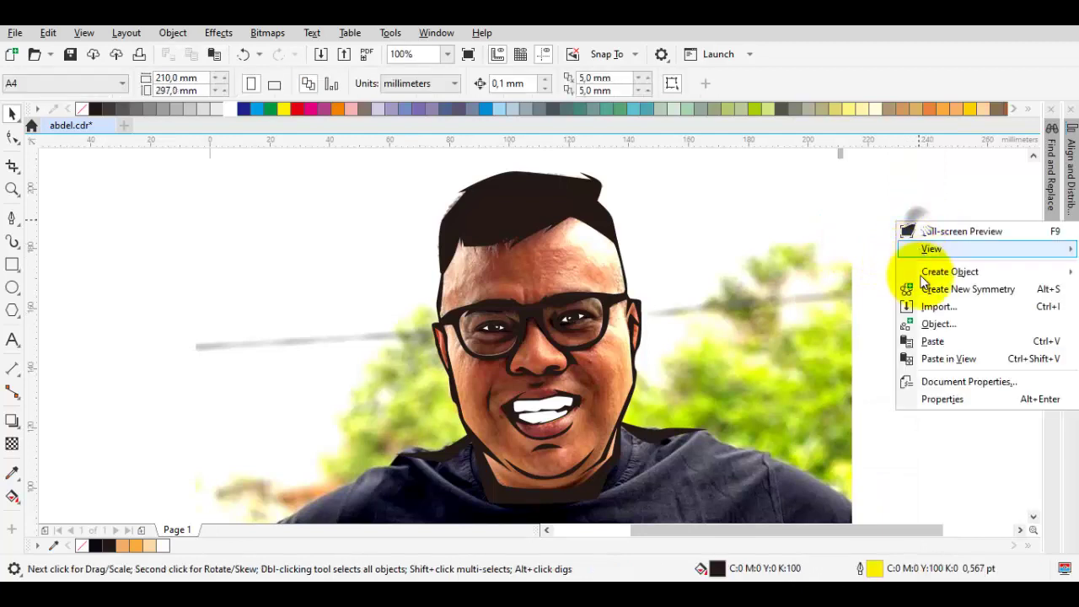
click(934, 341)
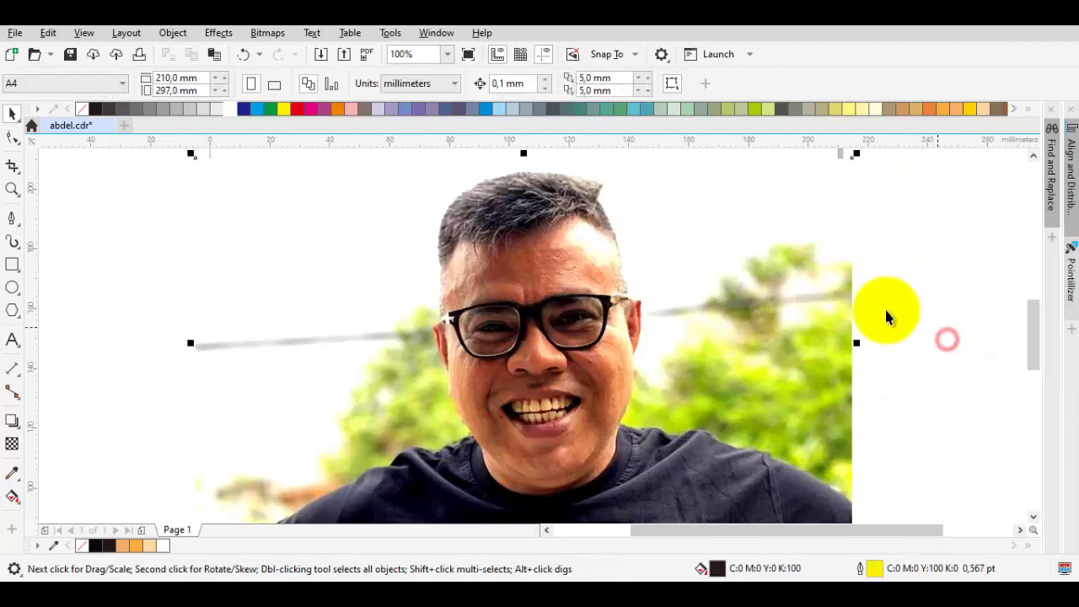
Posterize the duplicated photo at level 3 and keep it beneath the black line art.
click(221, 35)
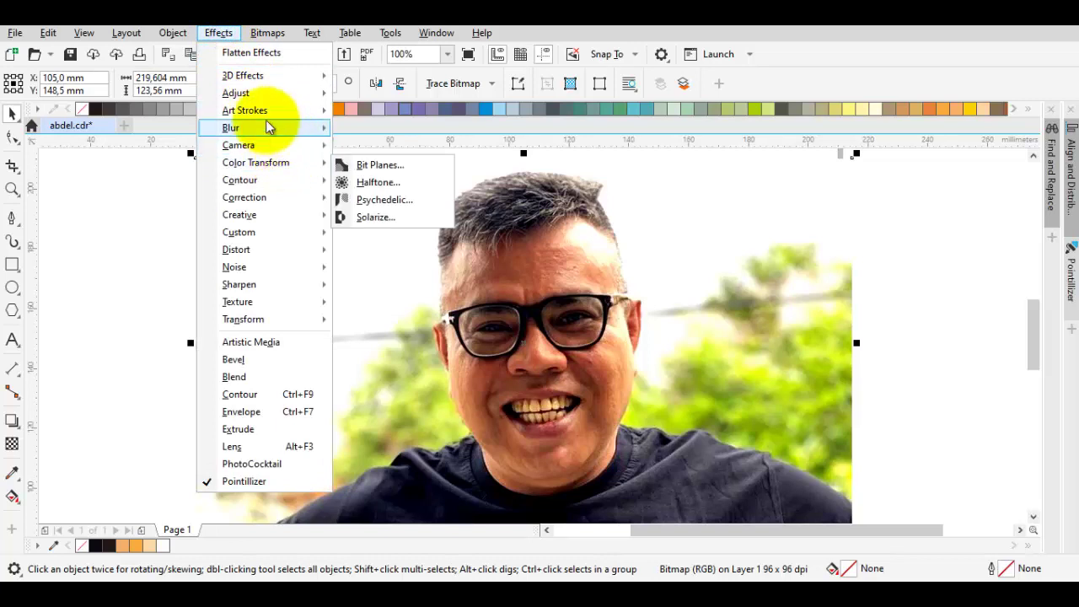
mouse_move(256, 323)
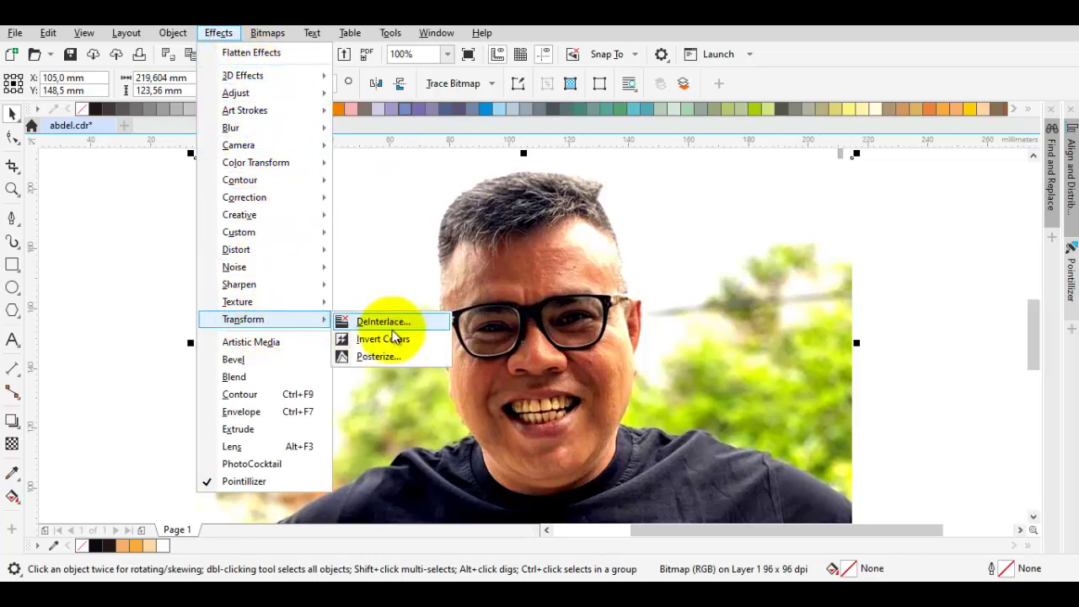
click(395, 352)
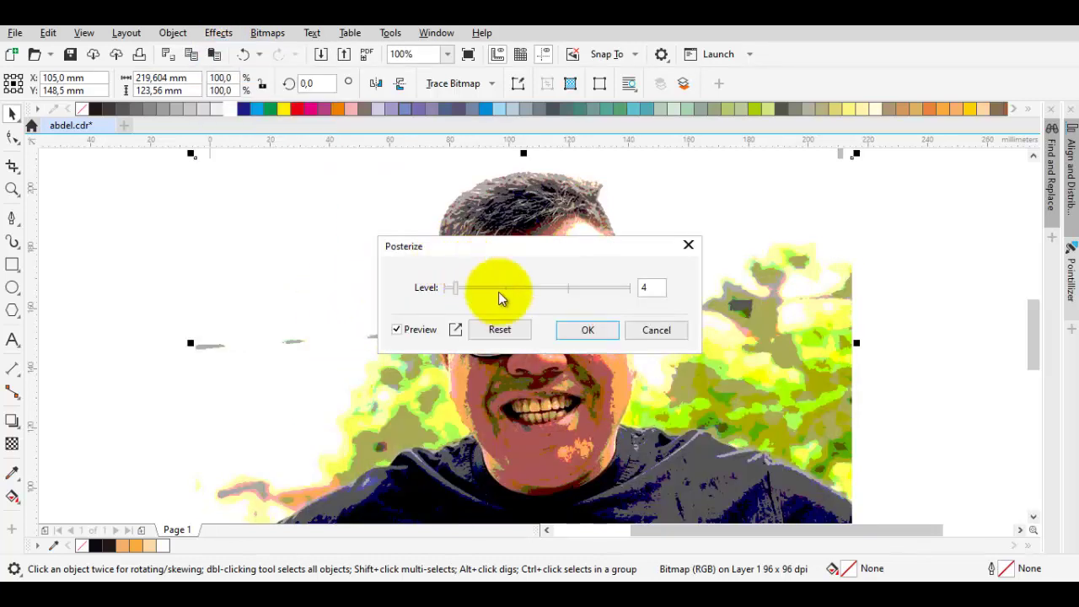
drag(557, 249, 854, 210)
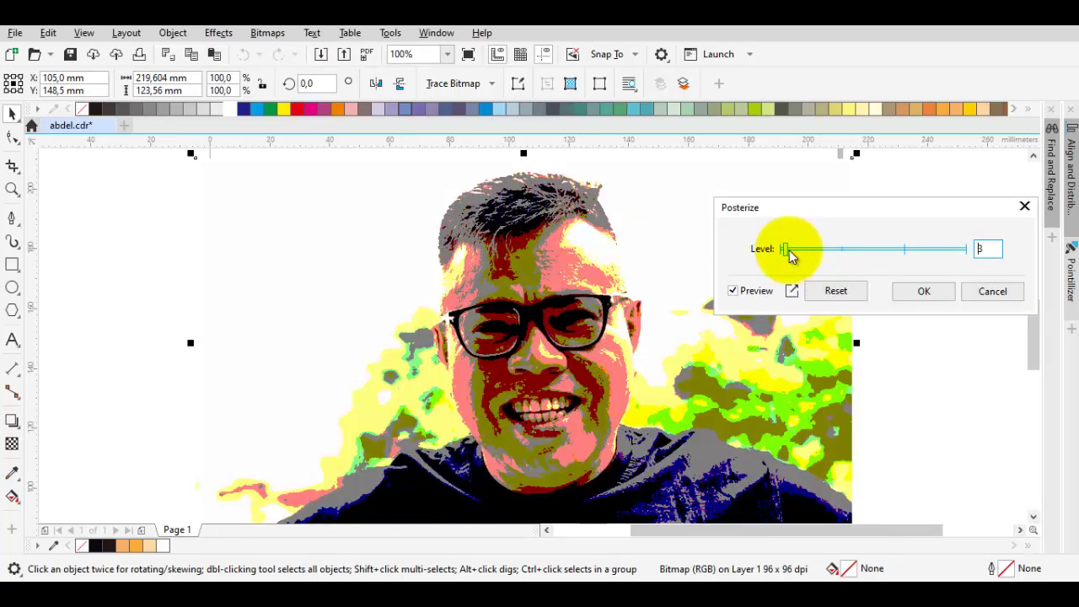
click(911, 293)
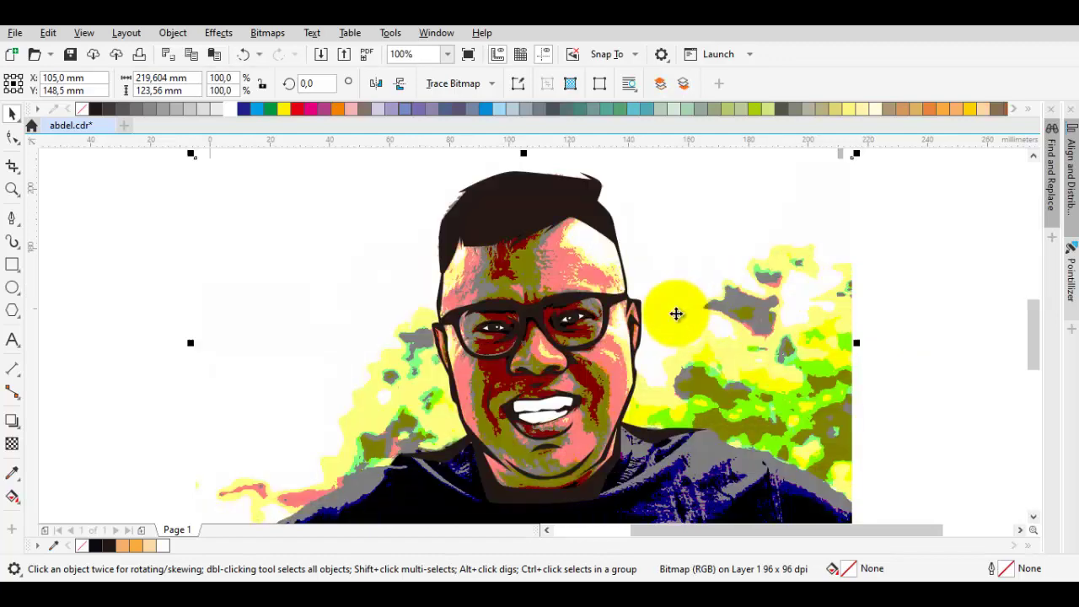
Start a Bézier shadow outline on the left lens's upper rim and curve it to above the upper eyelid, about 7.2 by 3.6 mm.
scroll(464, 351, up, 1)
drag(528, 369, 495, 294)
key(space)
scroll(513, 386, up, 1)
scroll(508, 356, down, 2)
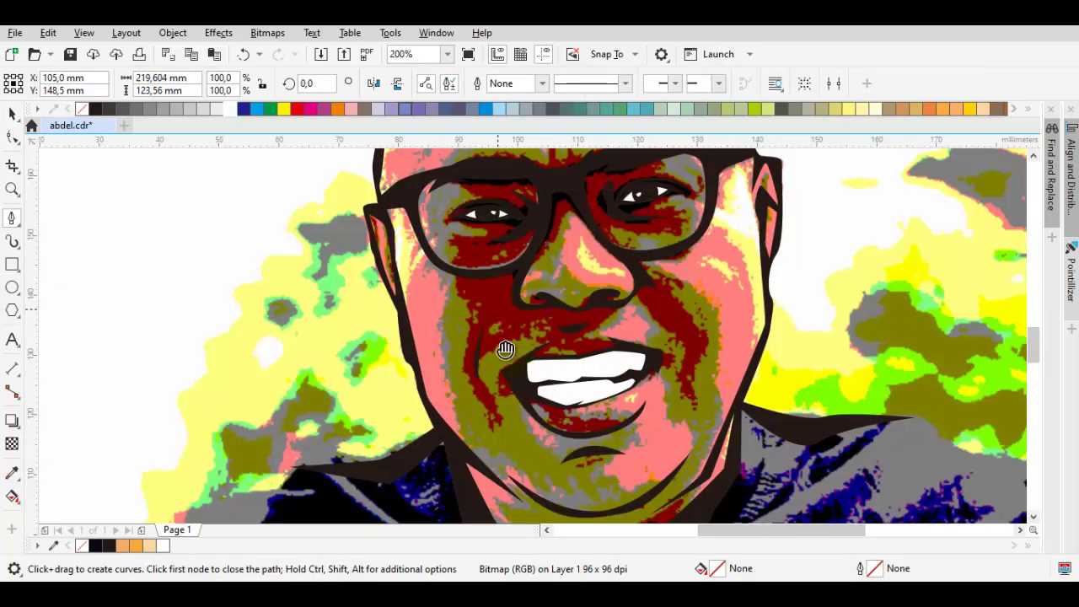
scroll(464, 264, up, 2)
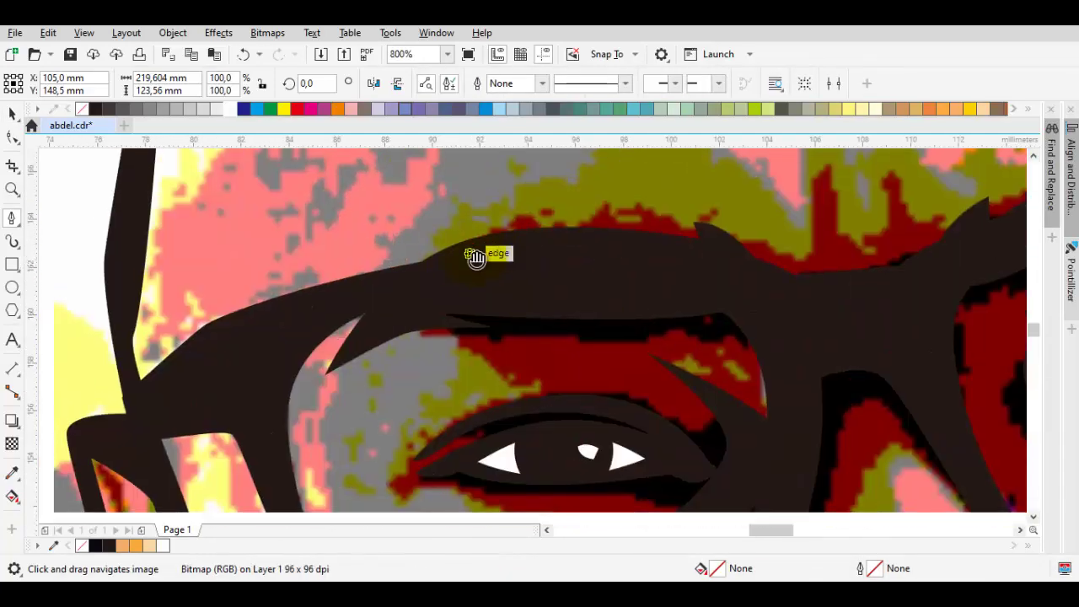
drag(363, 303, 457, 298)
scroll(540, 392, up, 1)
scroll(529, 354, down, 1)
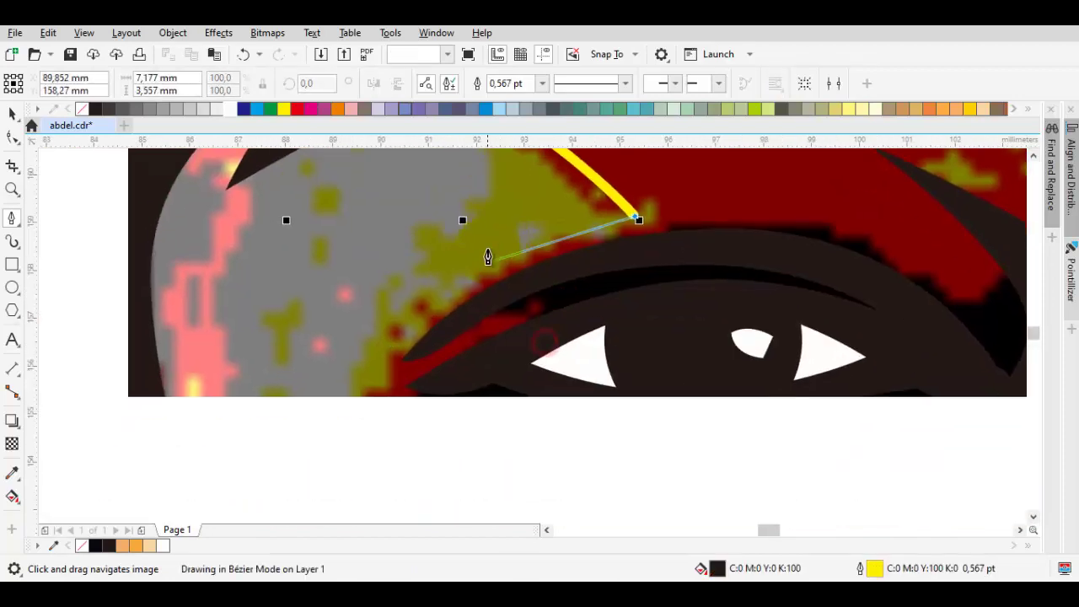
Trace the shadow outline around the left eye's outer corner and beneath the lower eyelid to the tip of the olive patch.
scroll(453, 287, up, 1)
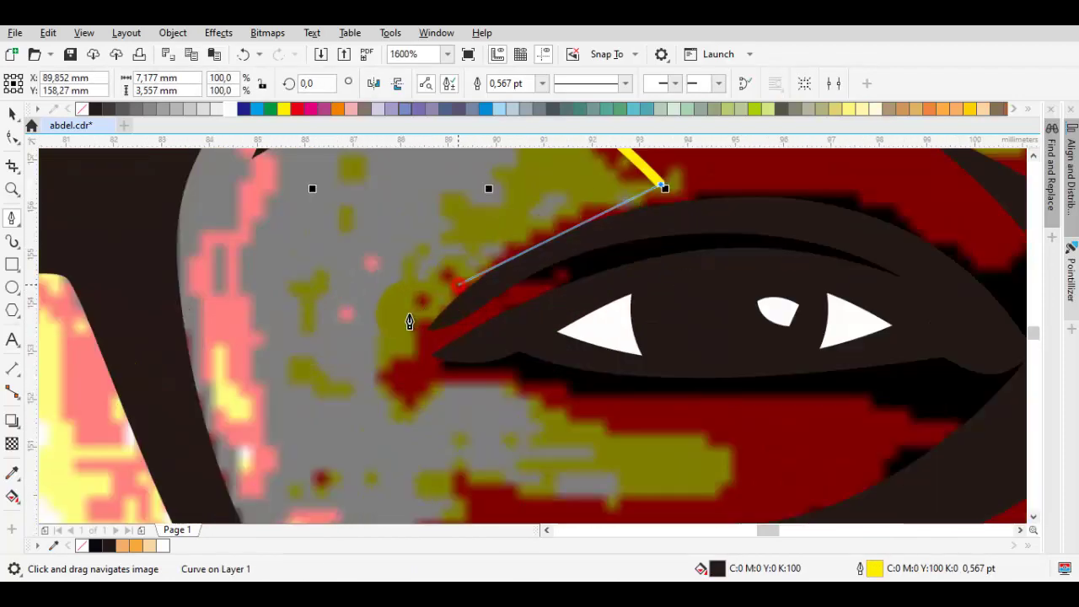
drag(396, 419, 514, 376)
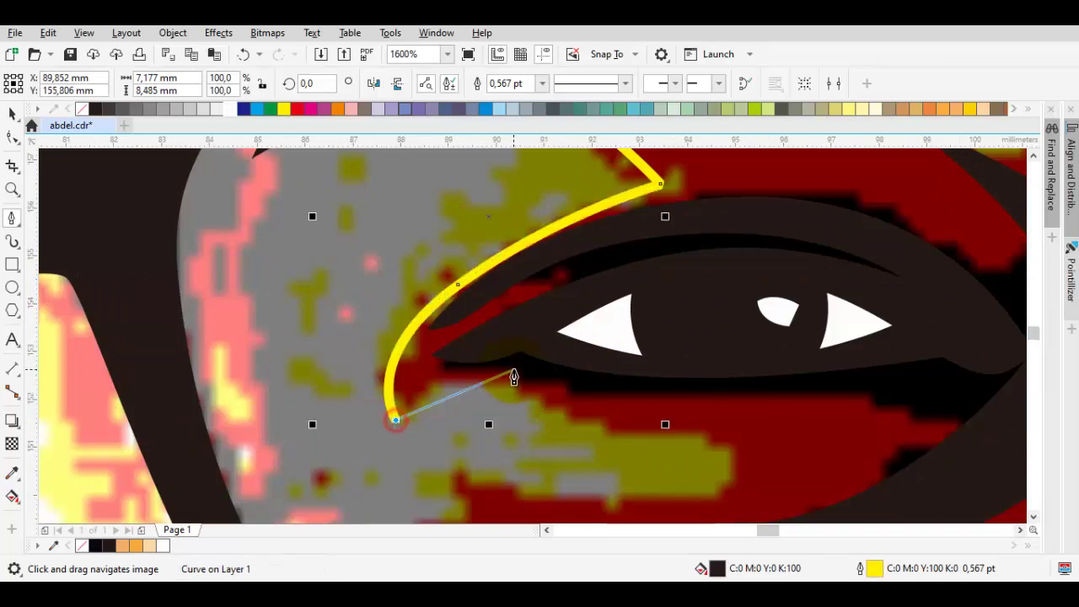
click(511, 378)
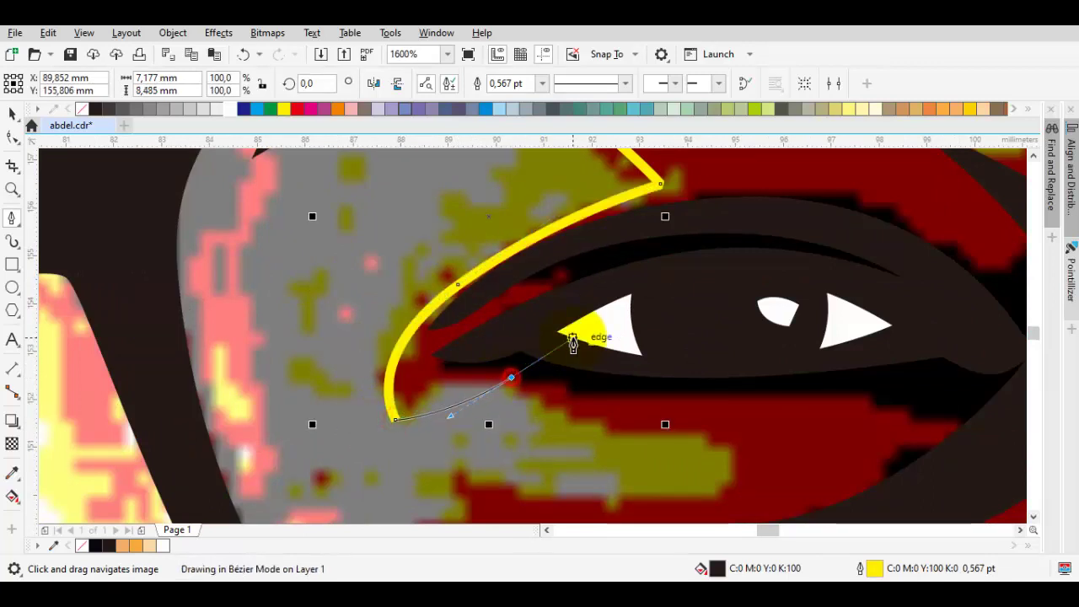
drag(573, 337, 575, 351)
drag(796, 479, 773, 376)
click(747, 360)
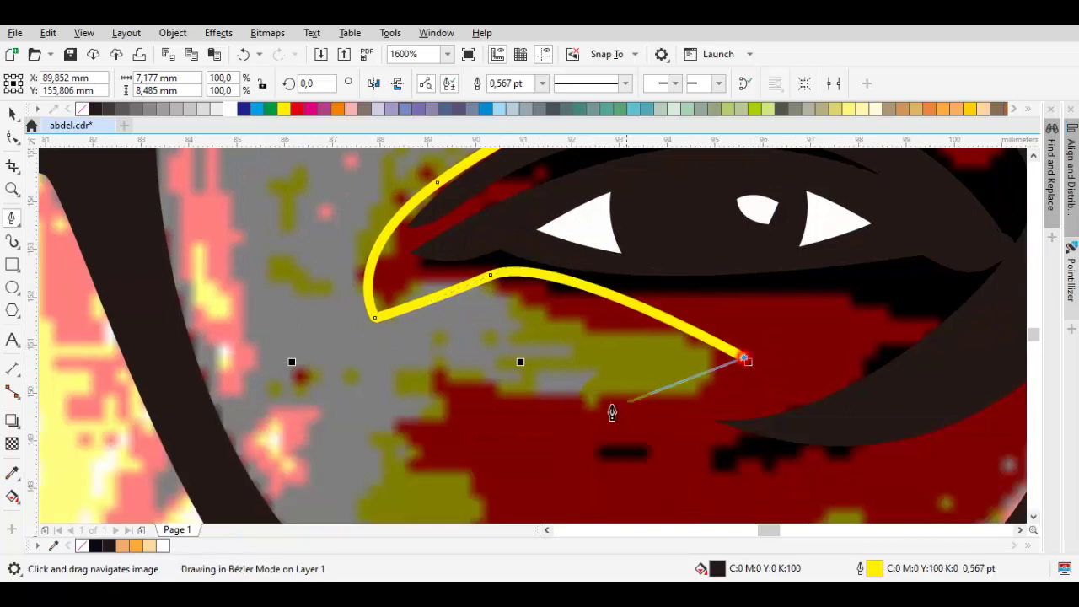
Trace back along the lower edge of the olive patch under the left eye to the lens's outer side.
drag(613, 406, 646, 383)
click(645, 384)
drag(393, 362, 489, 413)
scroll(405, 378, down, 1)
key(ctrl+z)
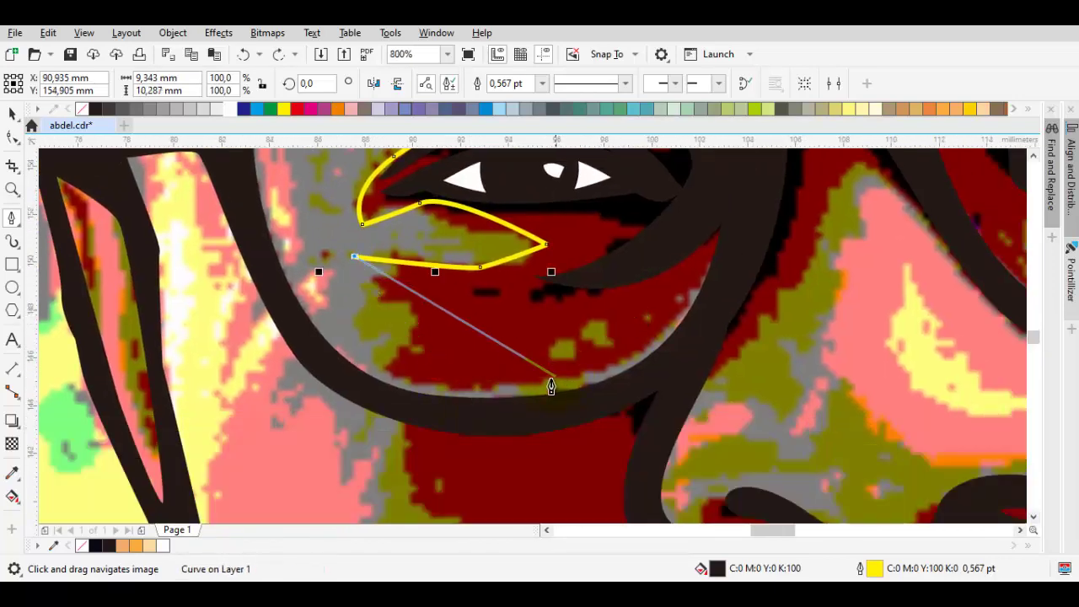
Curve the outline along the left lens's lower edge to a tip beside the nose, returning along the rim to its outer underside.
drag(547, 381, 711, 377)
drag(753, 226, 795, 197)
key(ctrl+z)
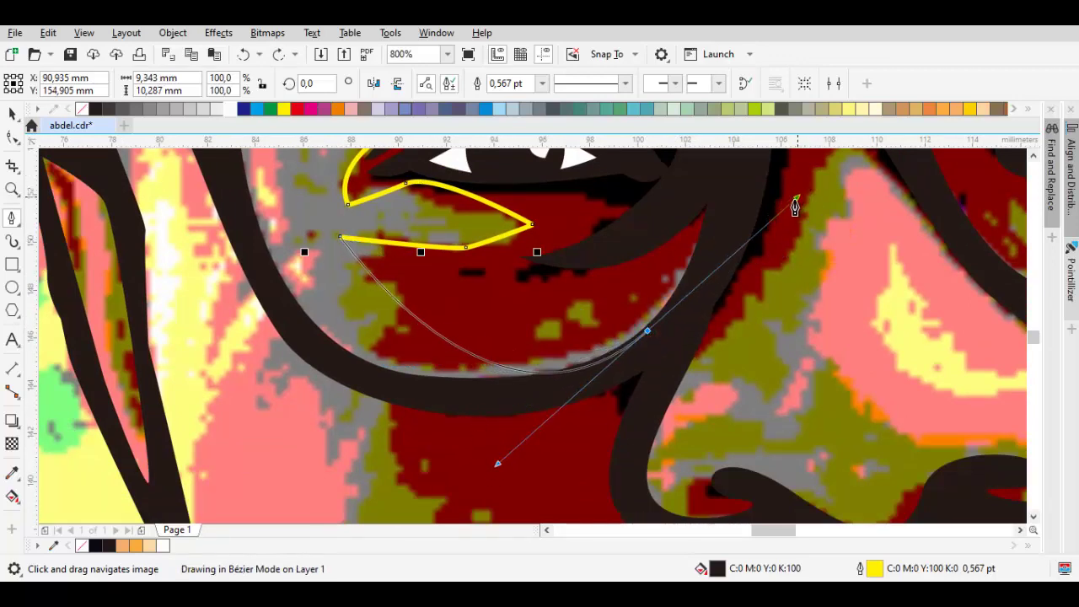
click(635, 360)
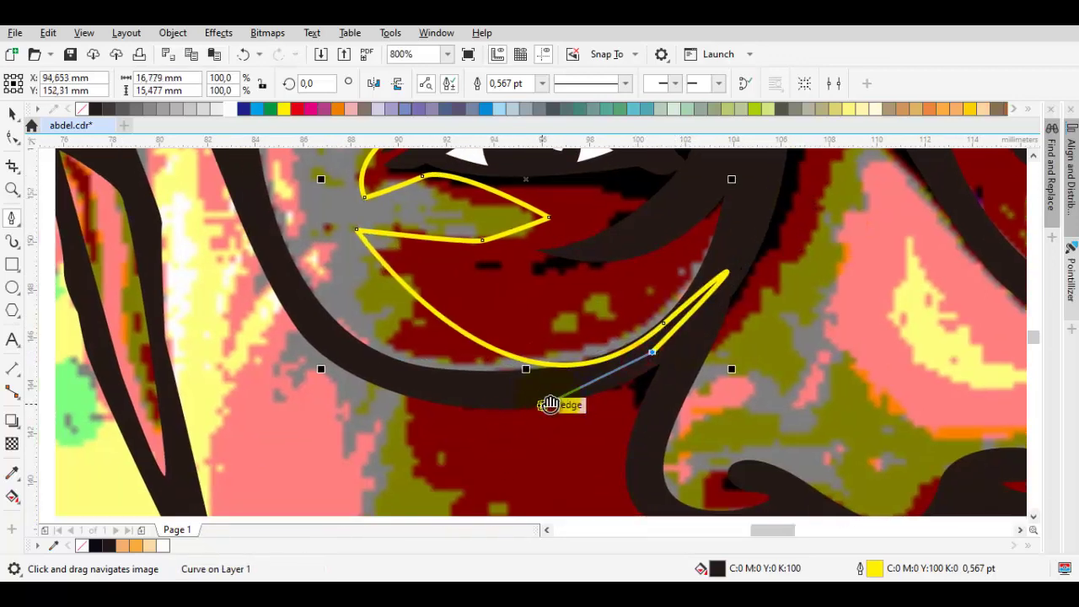
drag(489, 398, 472, 394)
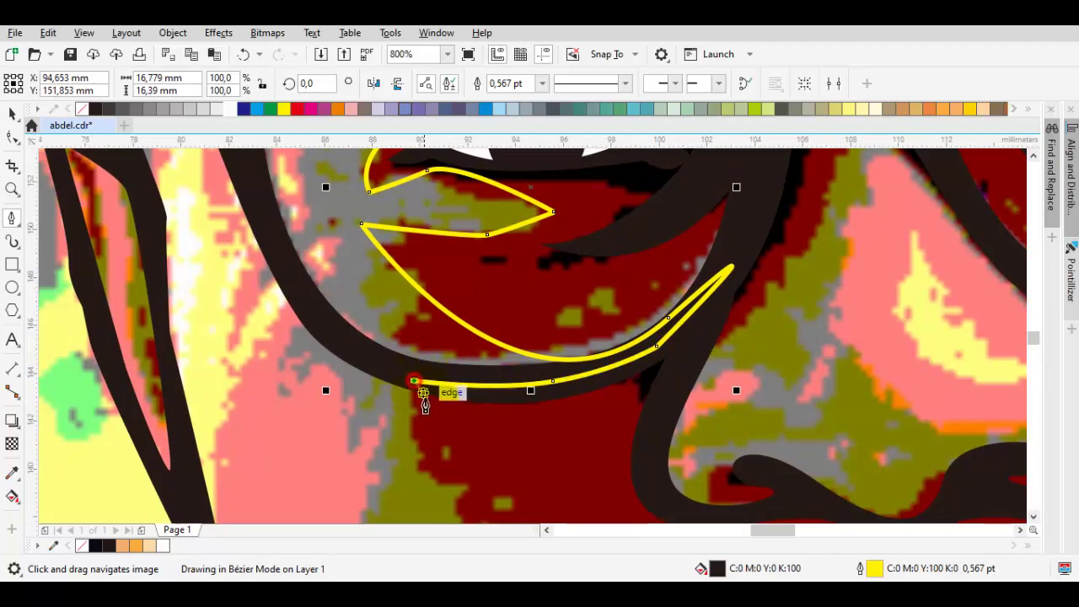
scroll(421, 387, down, 2)
scroll(471, 330, up, 2)
Trace the shadow down the left cheek outside the smile line to a point beside the mouth, and back up its inner edge.
drag(471, 328, 509, 361)
key(ctrl+z)
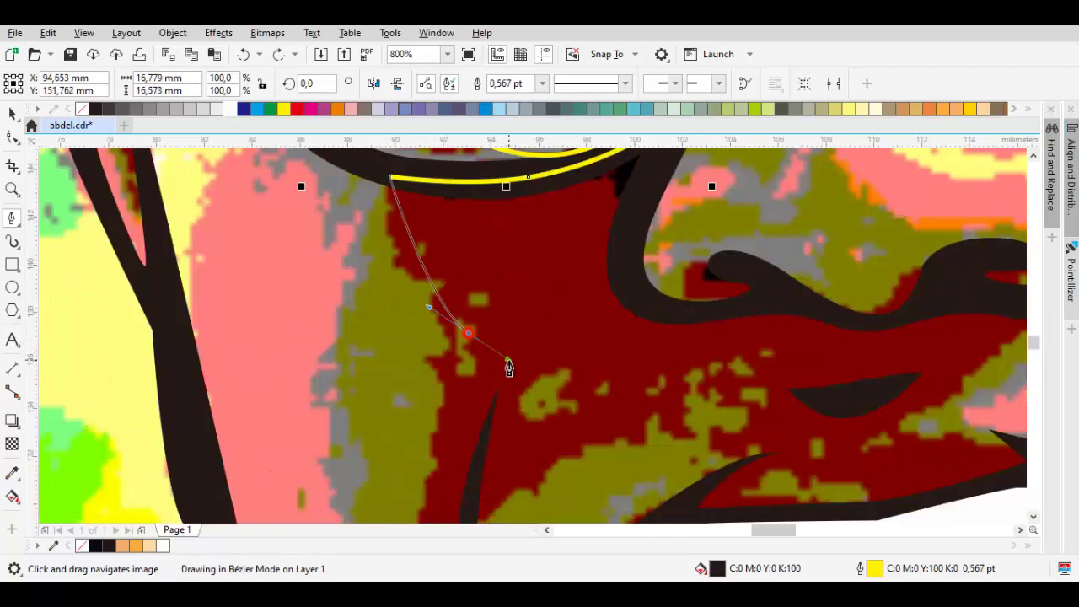
drag(507, 398, 464, 441)
scroll(465, 440, down, 2)
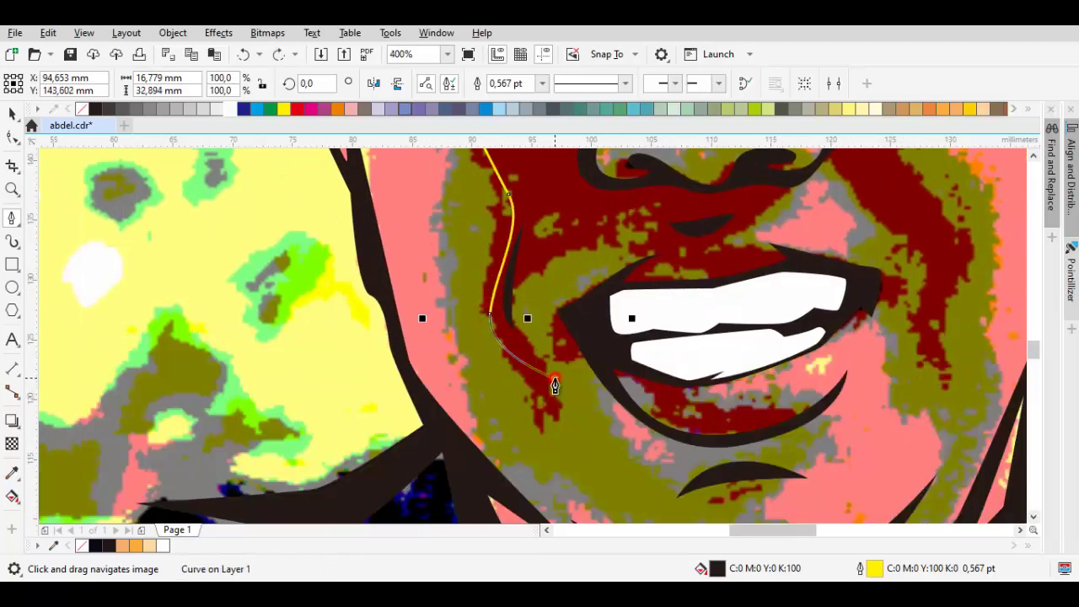
scroll(520, 284, up, 2)
drag(508, 313, 517, 224)
drag(669, 192, 532, 279)
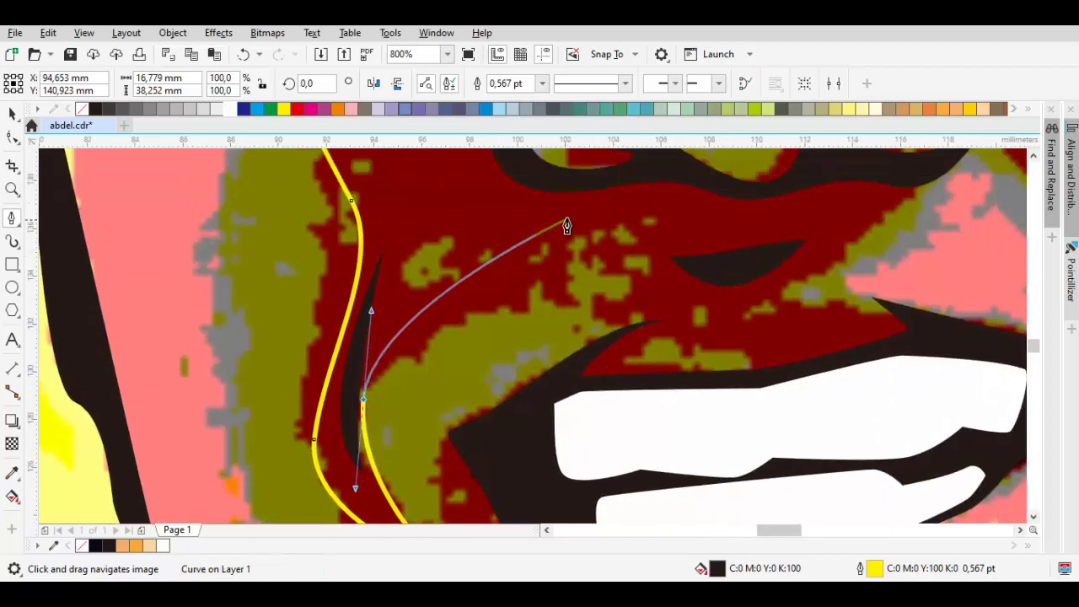
Trace over the olive area beneath the nose and return along the upper lip's black outline toward the left mouth corner.
drag(587, 211, 639, 262)
key(ctrl+z)
drag(663, 362, 662, 365)
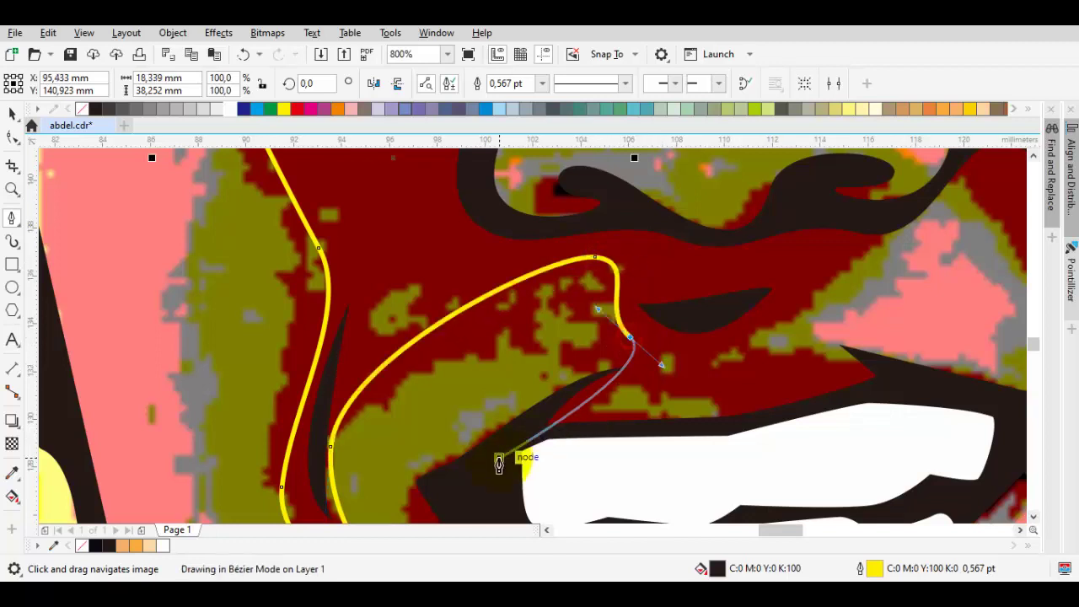
drag(501, 453, 641, 302)
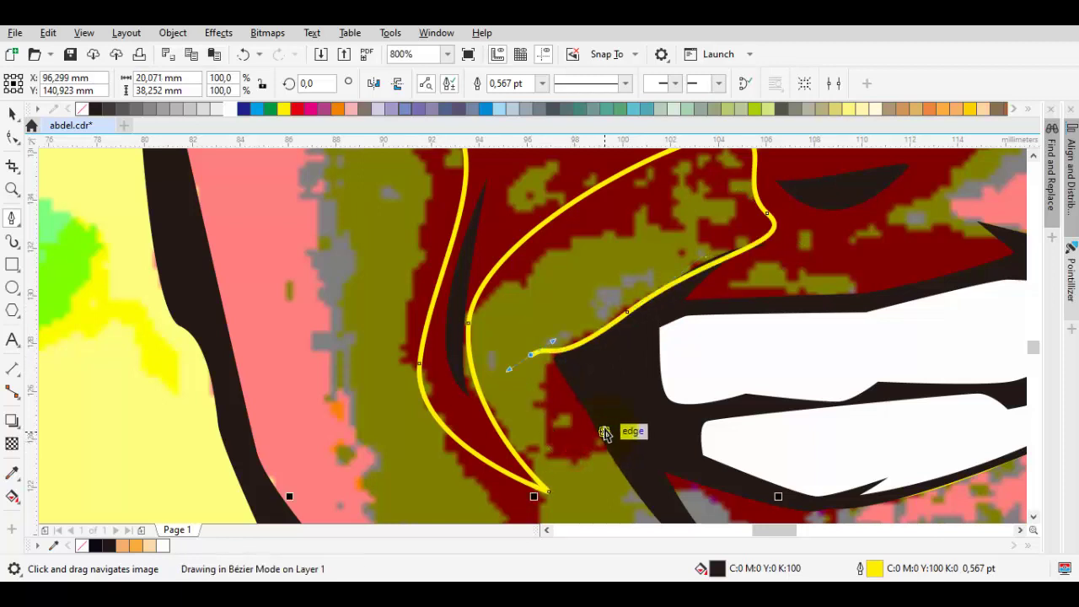
Redo the last lip point and trace around the left mouth corner, turning back onto the black mouth outline.
scroll(596, 348, up, 2)
key(ctrl+z)
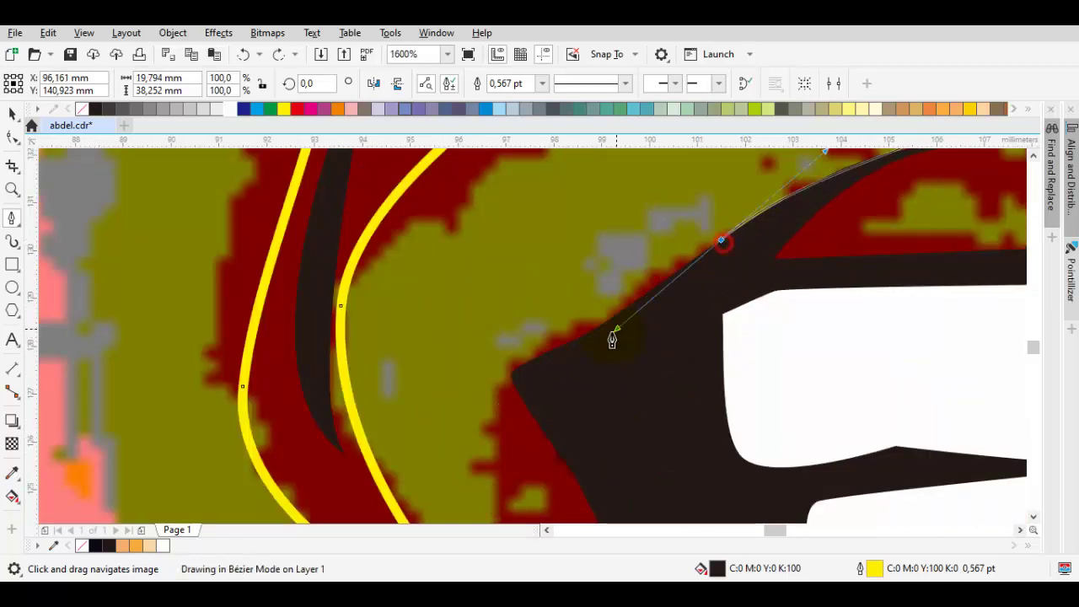
drag(504, 334, 450, 320)
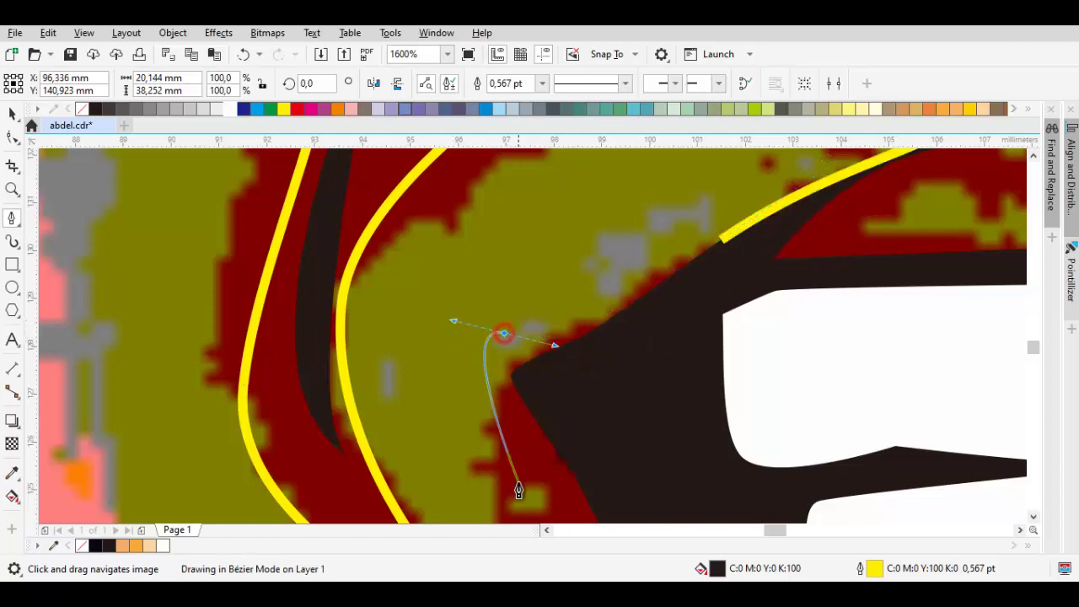
drag(519, 493, 548, 448)
scroll(510, 366, down, 1)
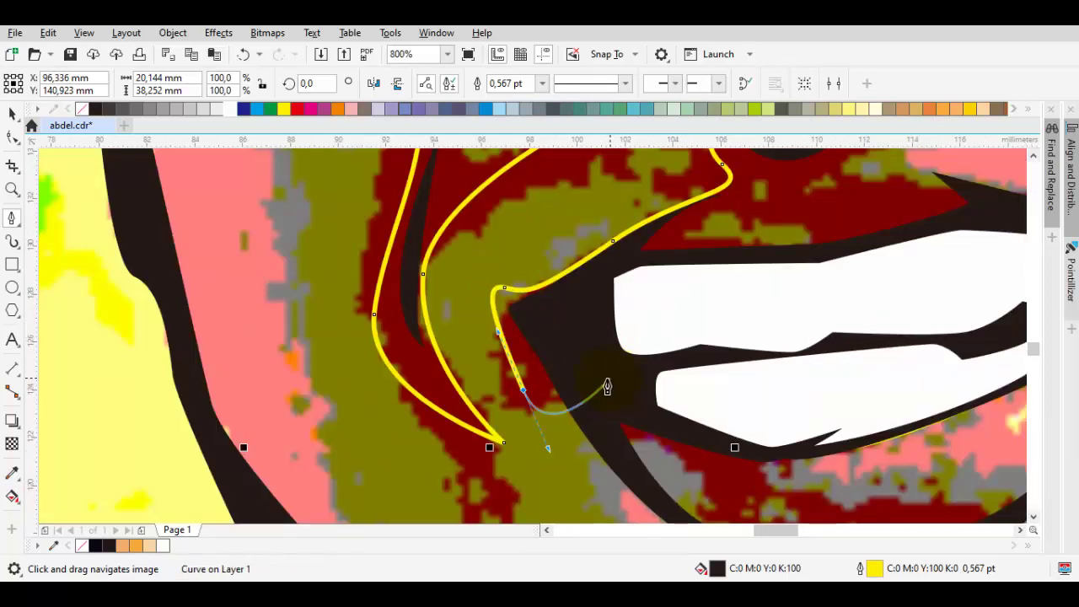
drag(583, 382, 630, 391)
Trace the lower lip shadow along the black lip line to its right tip and back to below the lower teeth.
drag(628, 466, 540, 383)
drag(617, 411, 534, 374)
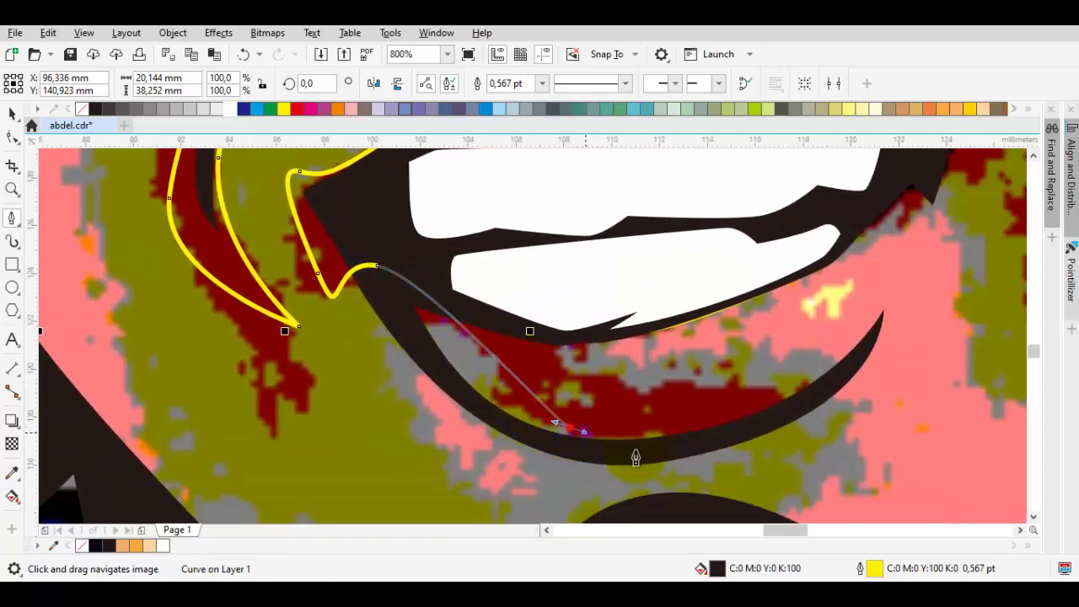
drag(570, 428, 691, 477)
click(799, 398)
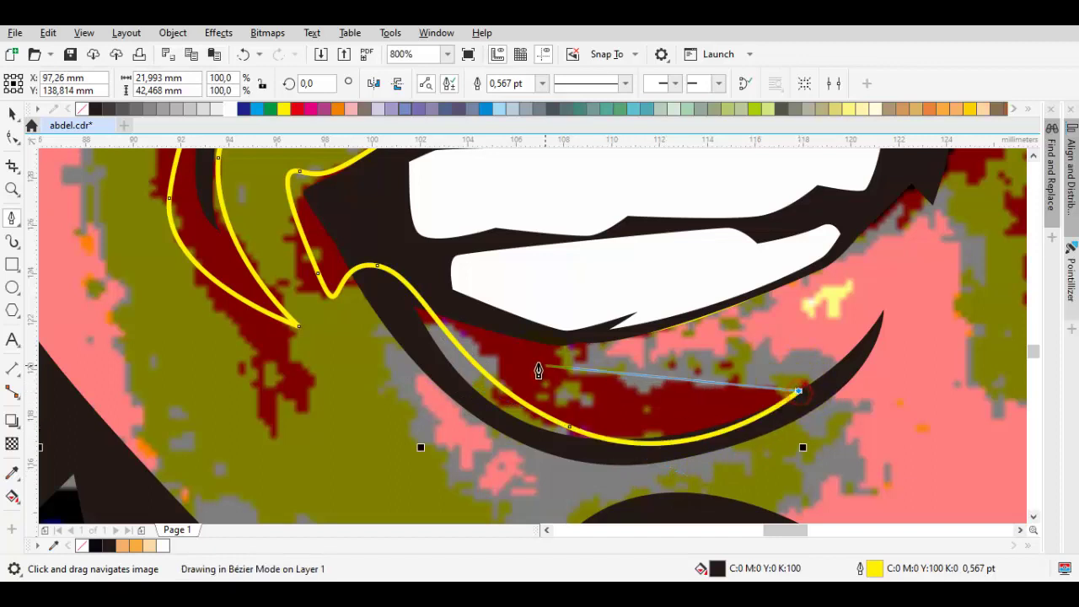
drag(560, 346, 464, 251)
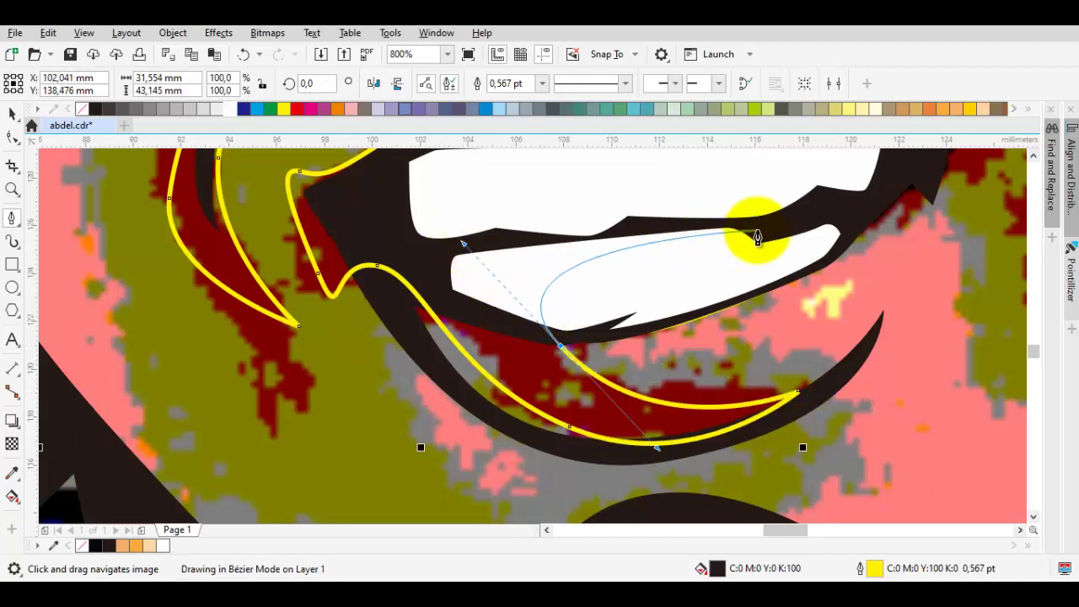
Trace across the teeth to the right mouth corner and around its outer shadow, undoing the last misplaced point.
drag(853, 223, 649, 268)
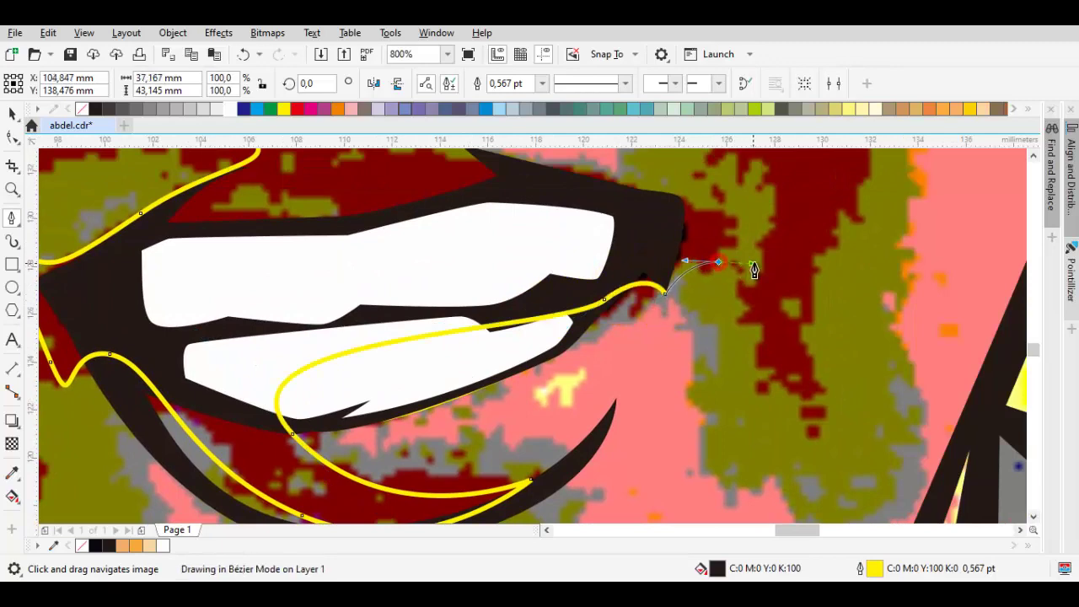
drag(723, 171, 703, 257)
scroll(685, 252, up, 1)
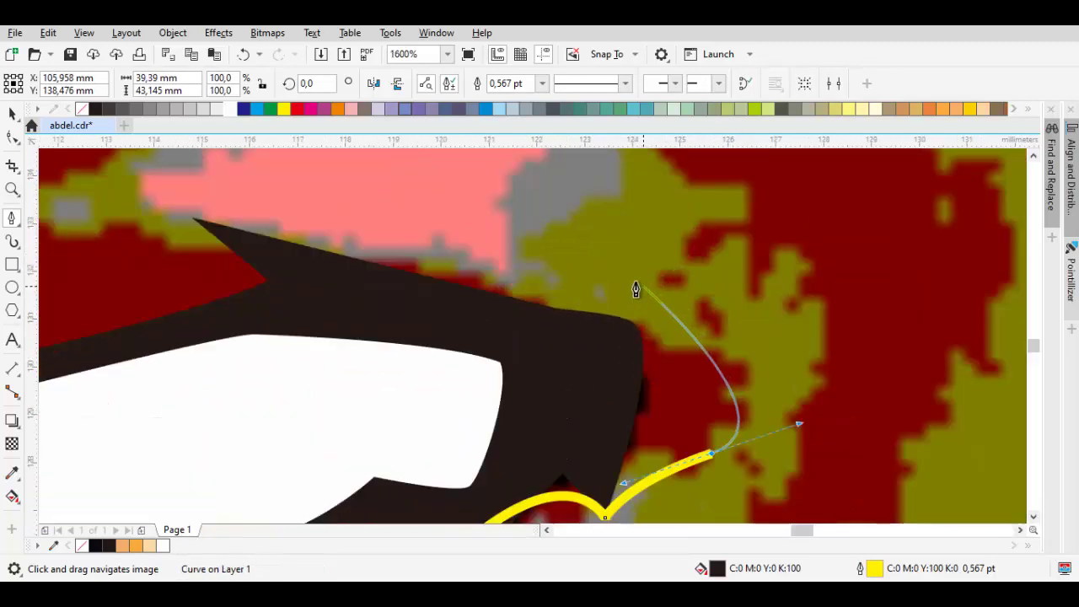
drag(640, 287, 599, 267)
key(ctrl+z)
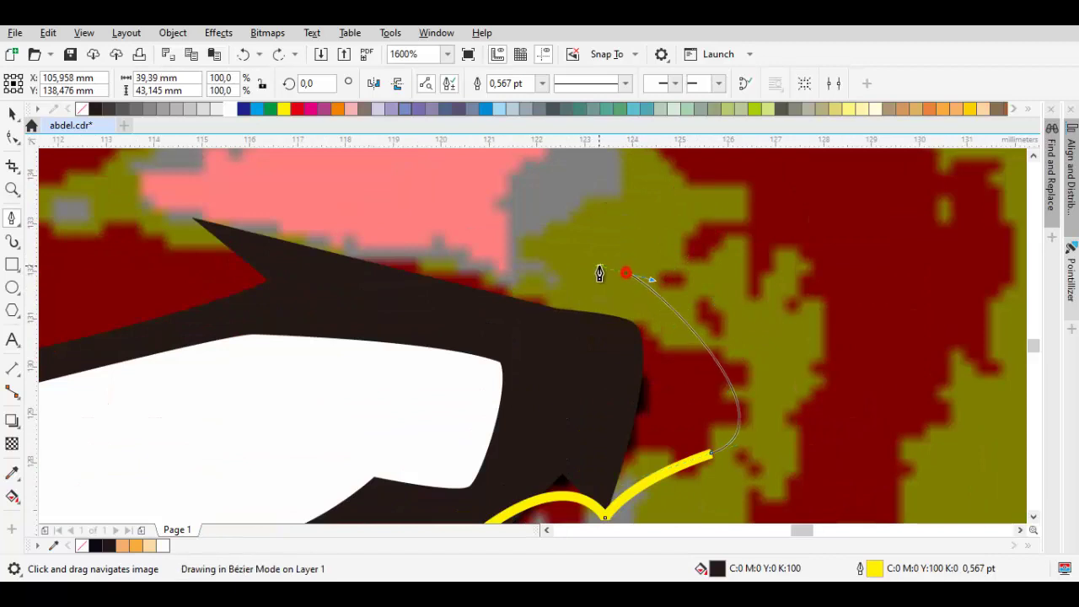
Trace from the right mouth corner back along the upper lip and up to the right nostril's black outline.
click(589, 344)
scroll(575, 345, down, 1)
drag(351, 284, 523, 300)
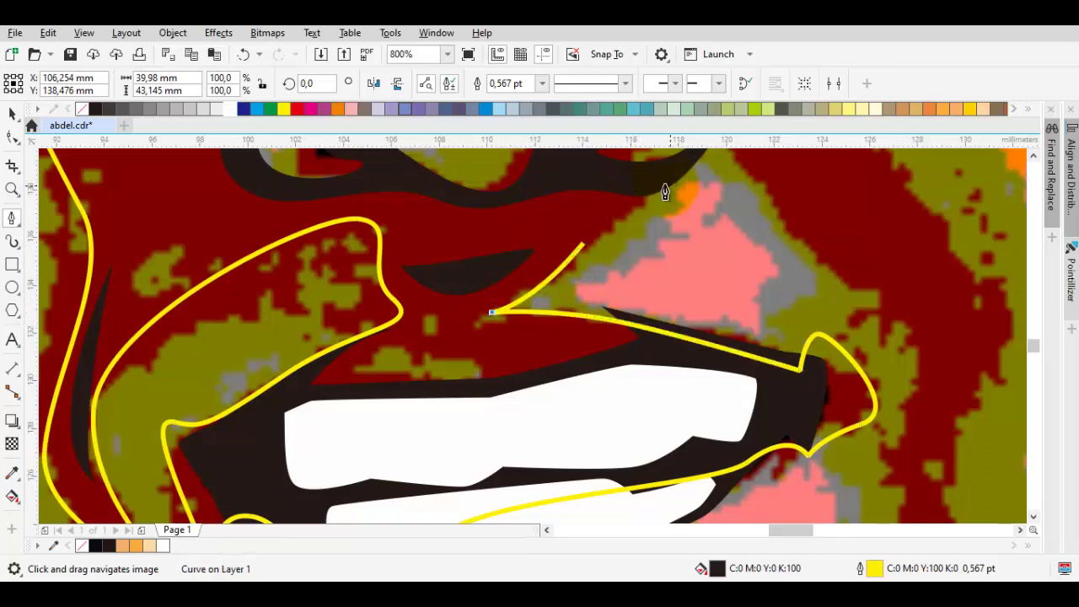
key(ctrl+z)
drag(676, 184, 655, 219)
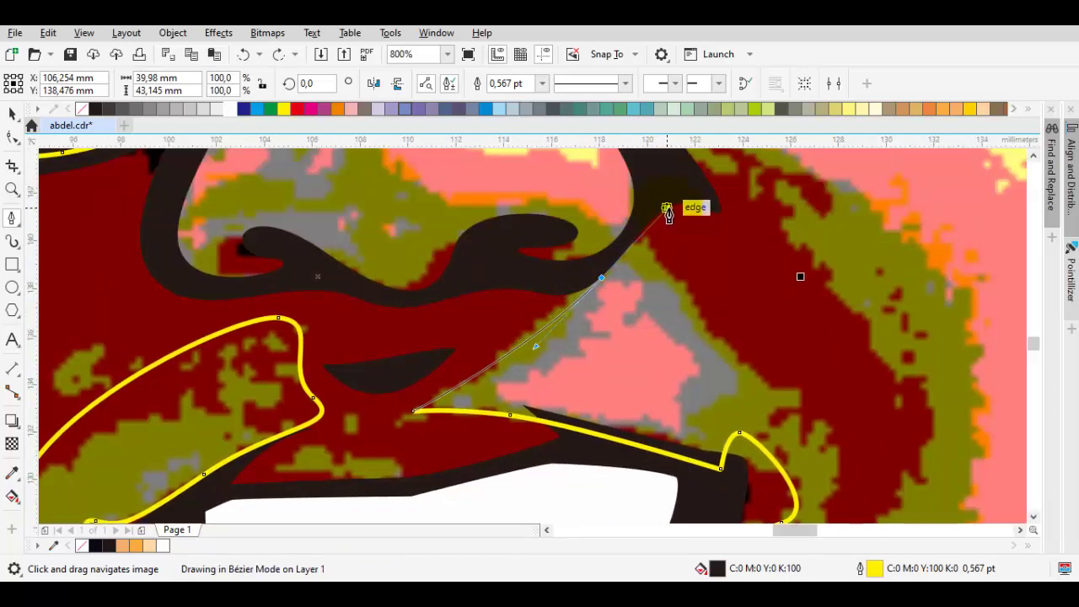
Trace the right cheek's smile-fold shadow down beside the mouth and back up its outer edge to the lens rim beside the nose.
scroll(711, 280, down, 3)
scroll(725, 317, up, 3)
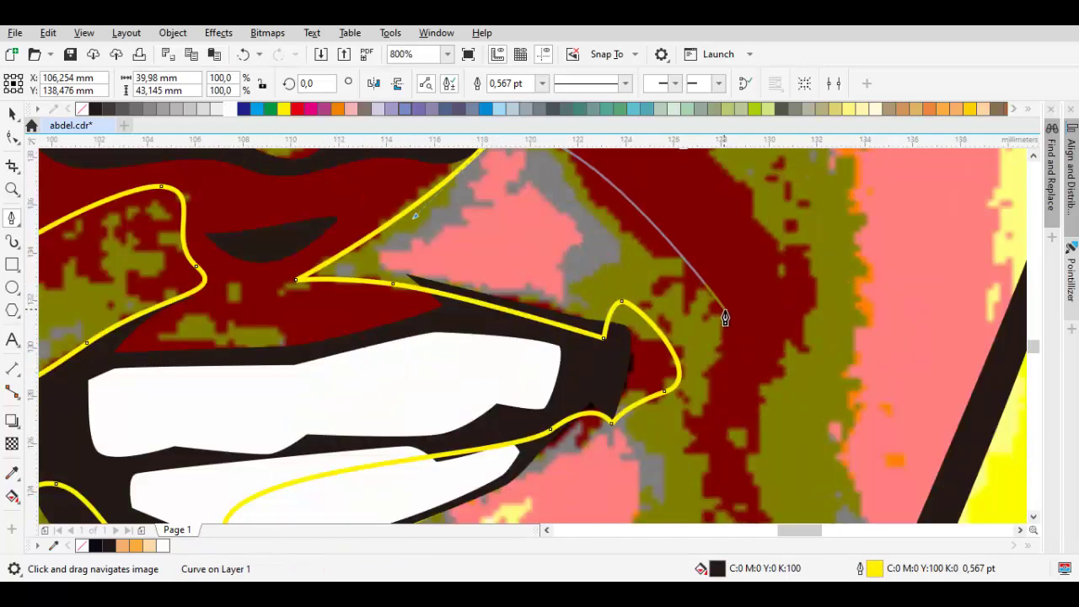
drag(726, 312, 746, 344)
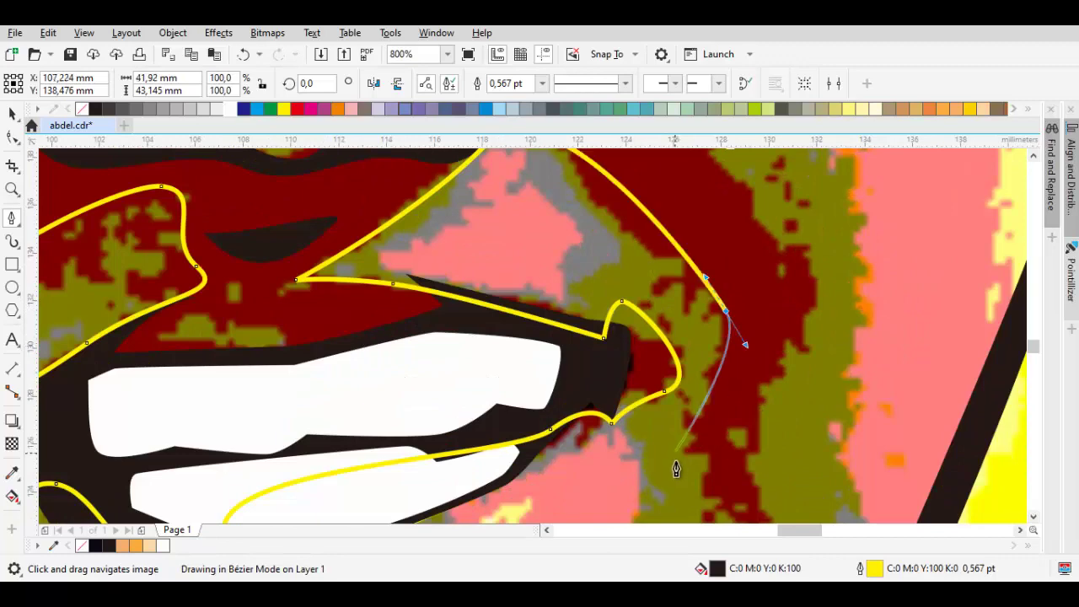
click(699, 474)
drag(822, 295, 764, 385)
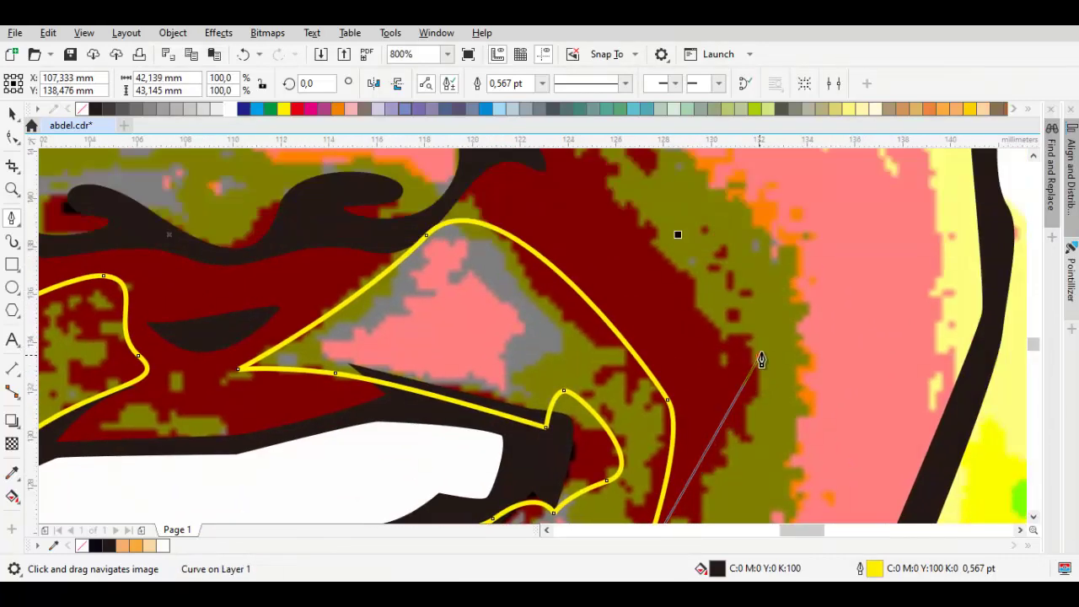
drag(706, 219, 726, 339)
drag(666, 318, 719, 405)
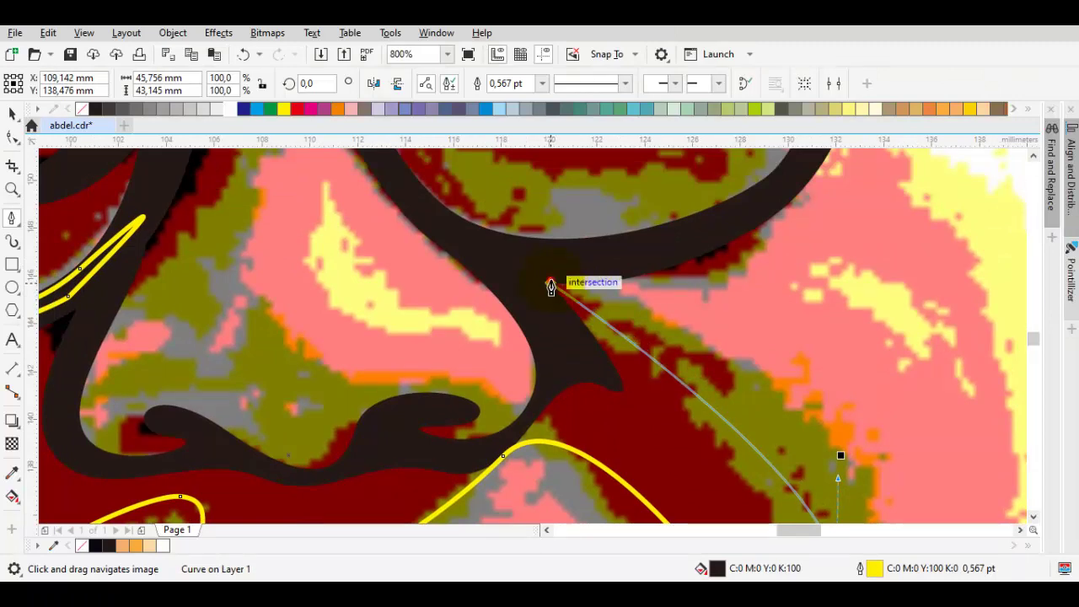
click(551, 286)
Trace along the underside of the right lens rim and up onto its outer side.
scroll(674, 287, right, 2)
scroll(675, 287, up, 2)
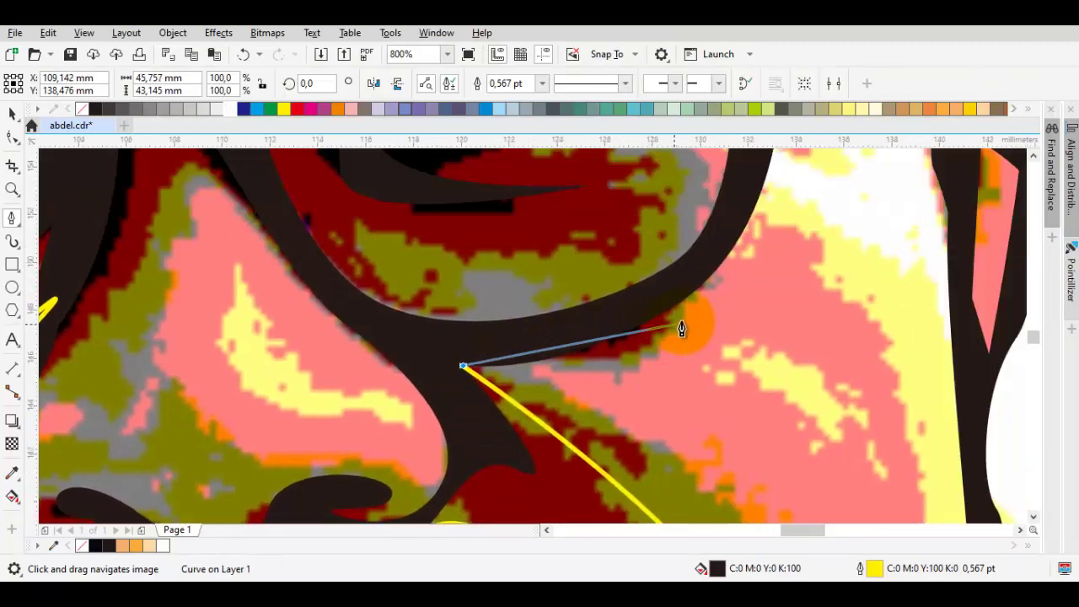
drag(690, 312, 755, 240)
scroll(717, 261, up, 2)
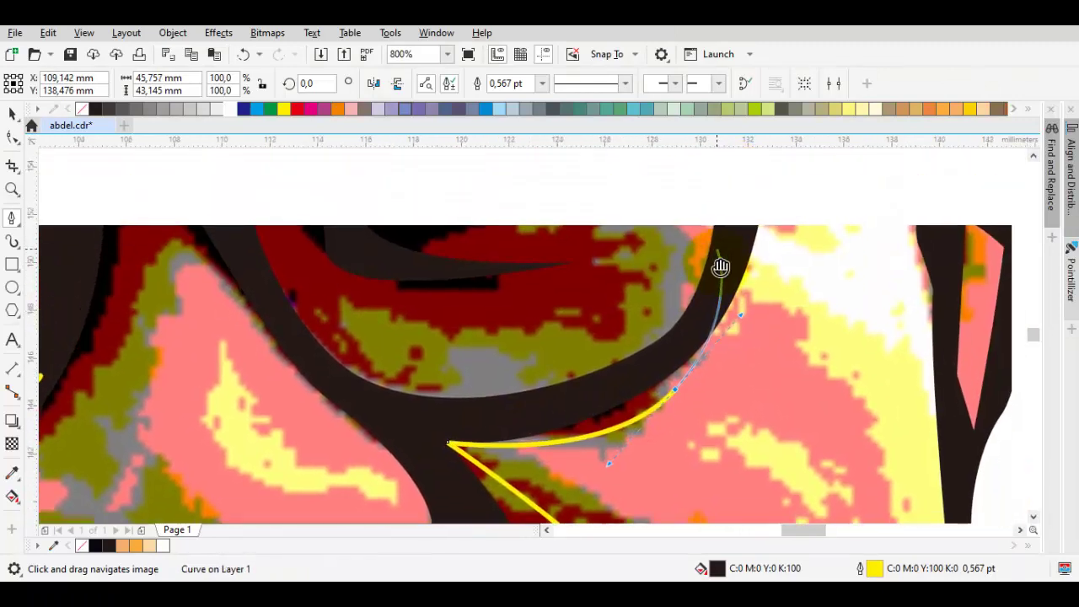
click(725, 283)
scroll(725, 282, down, 2)
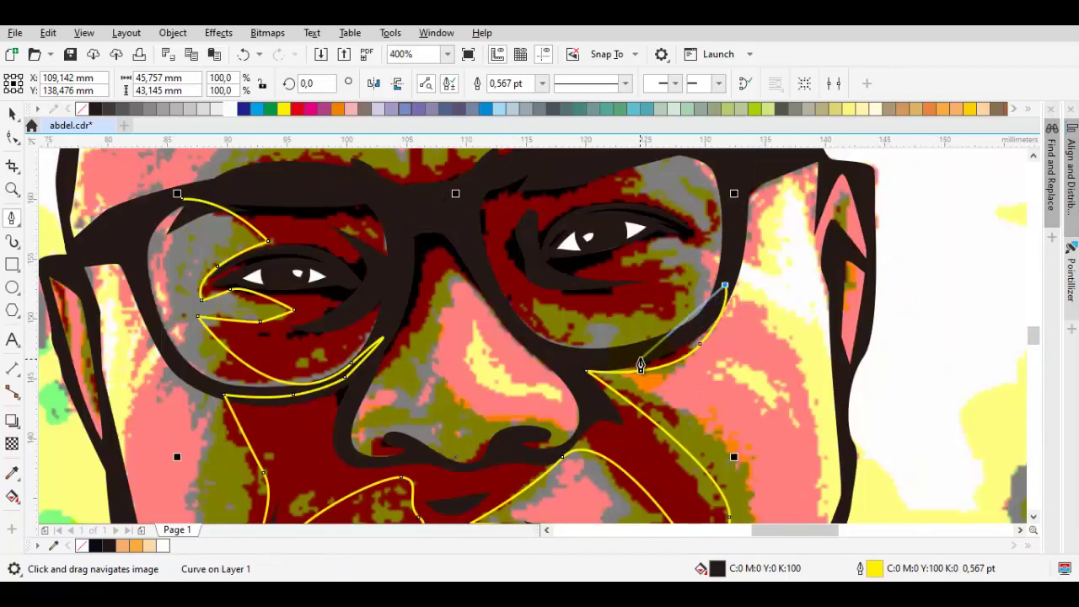
Continue the yellow Bézier outline along the right lens's lower rim, around its nose-side corner and through the shadow beneath the eye.
scroll(650, 354, up, 2)
drag(655, 342, 540, 374)
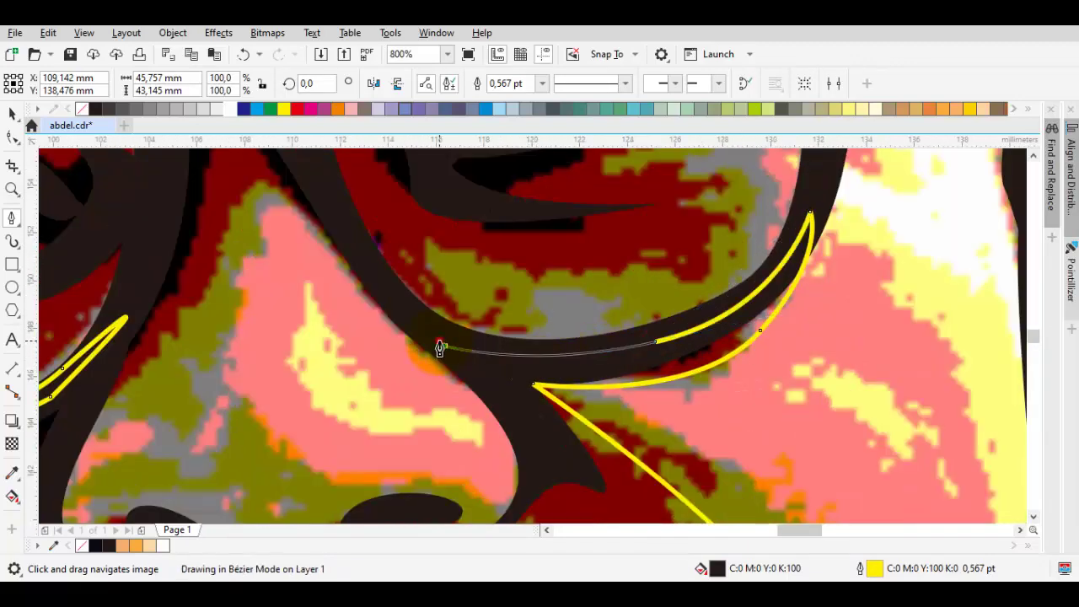
drag(389, 269, 479, 334)
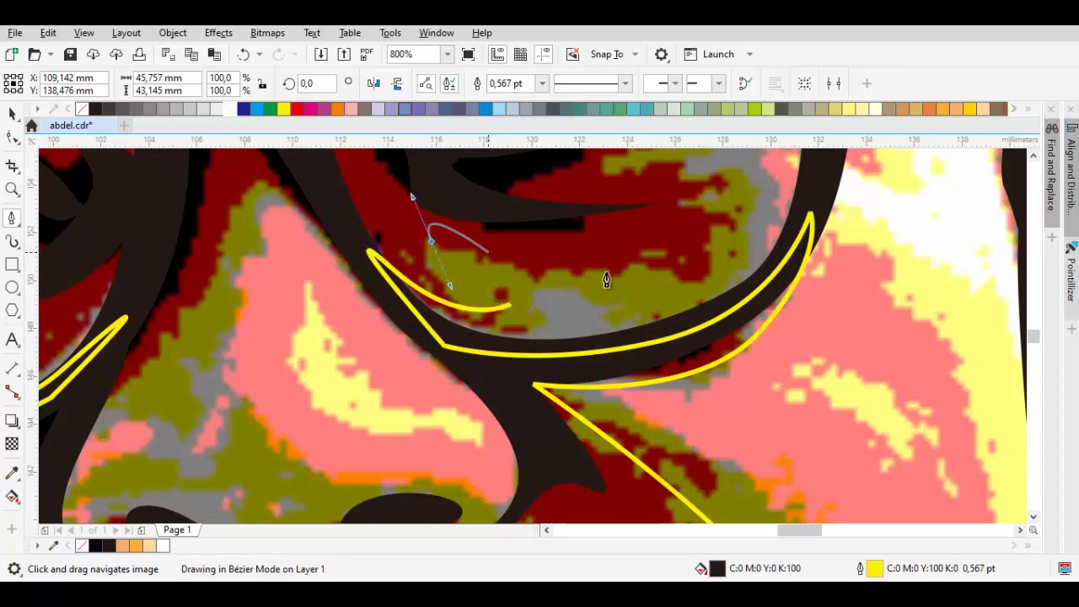
drag(606, 279, 661, 342)
drag(655, 241, 646, 305)
click(654, 302)
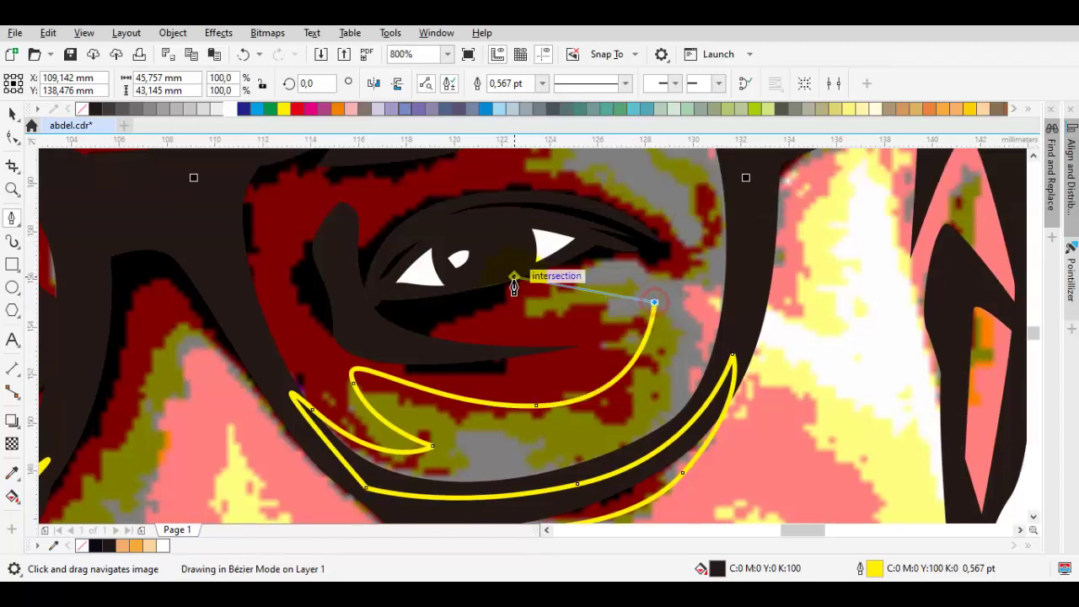
Extend the outline around the right eye's outer corner and back along the shadow above the upper eyelid.
drag(465, 226, 466, 226)
drag(577, 256, 592, 294)
scroll(704, 328, up, 2)
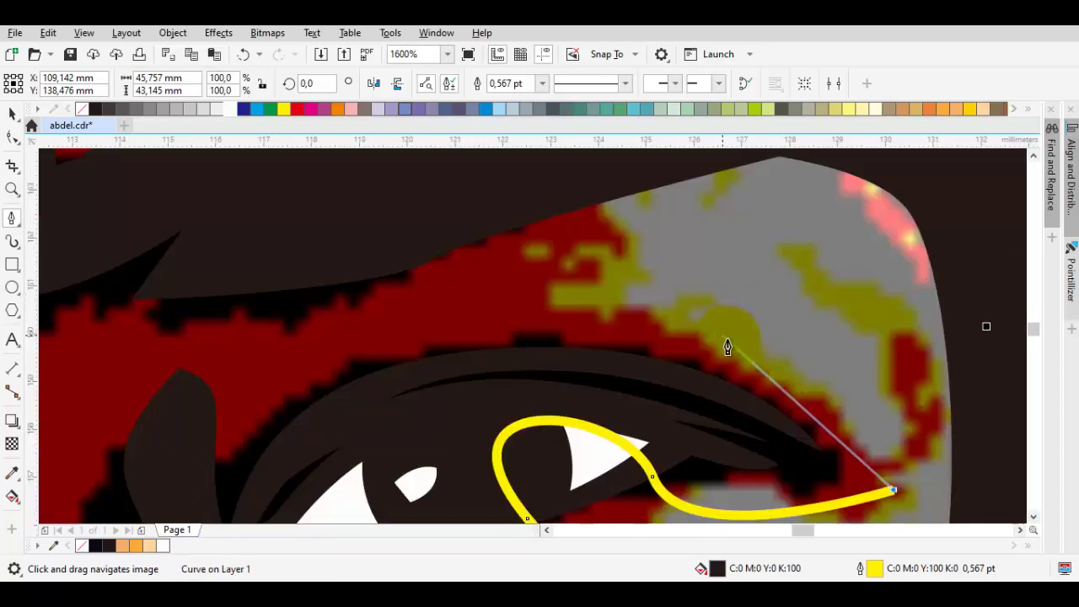
drag(737, 360, 629, 321)
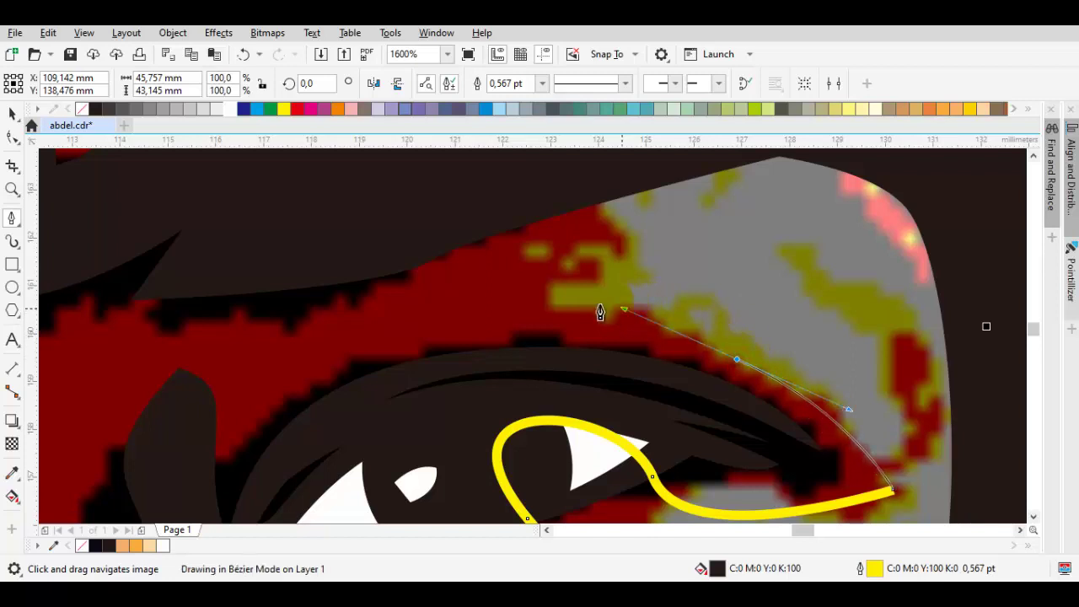
click(493, 318)
scroll(497, 320, down, 2)
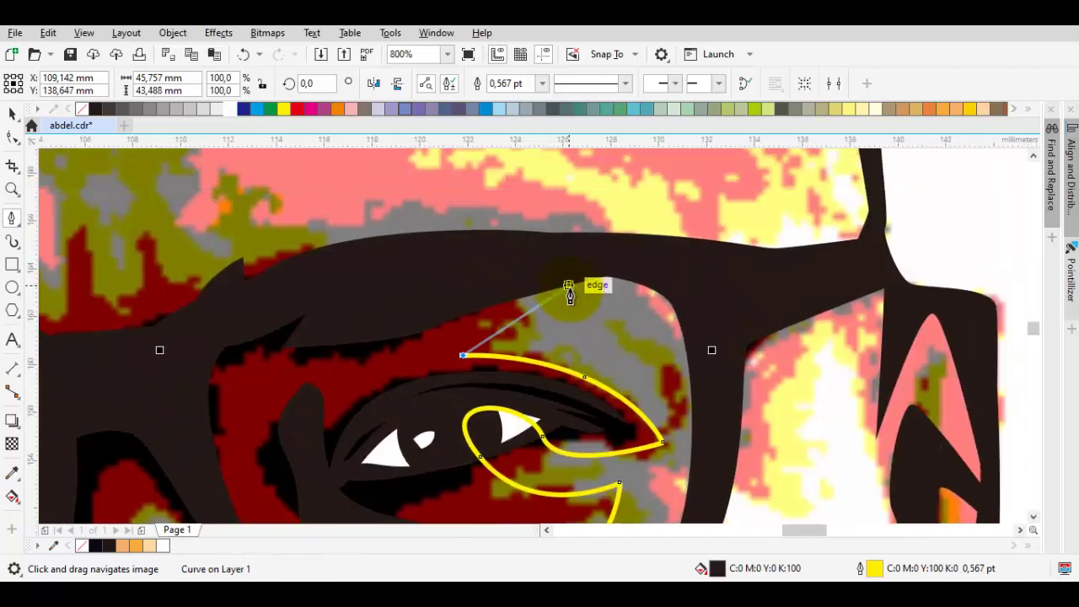
Carry the outline across the glasses' top frame and the notches above the bridge, closing it at the left lens.
drag(569, 285, 649, 269)
scroll(647, 270, down, 1)
drag(482, 264, 524, 271)
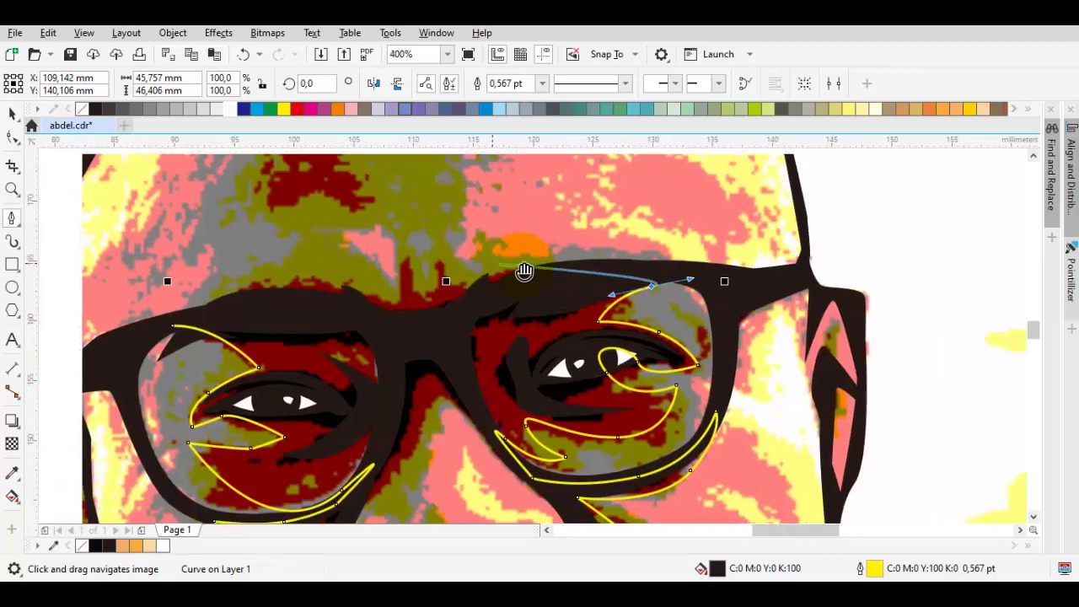
scroll(524, 270, up, 2)
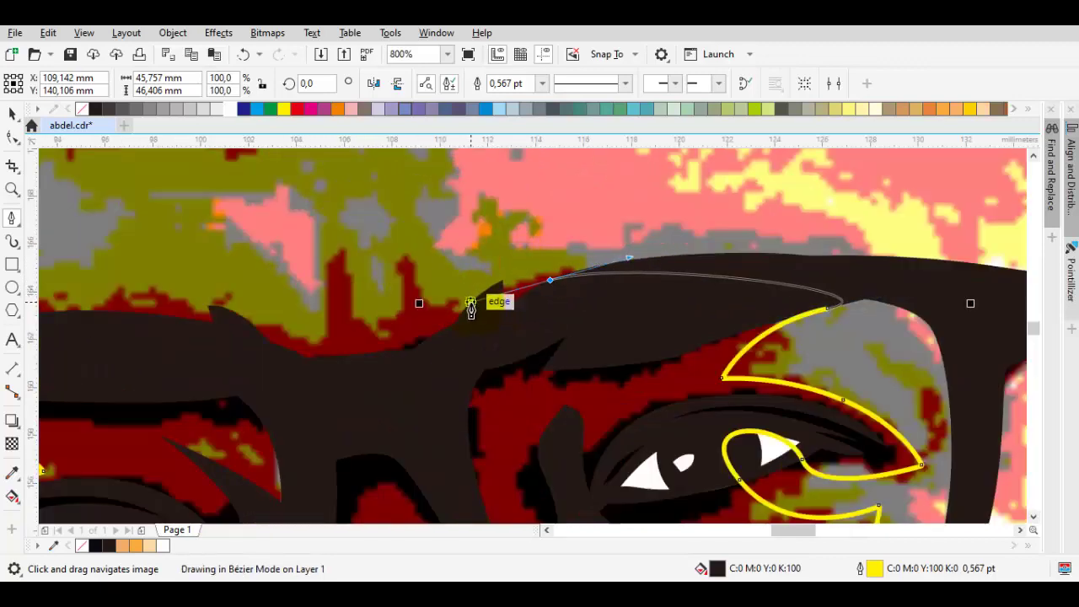
drag(404, 289, 387, 333)
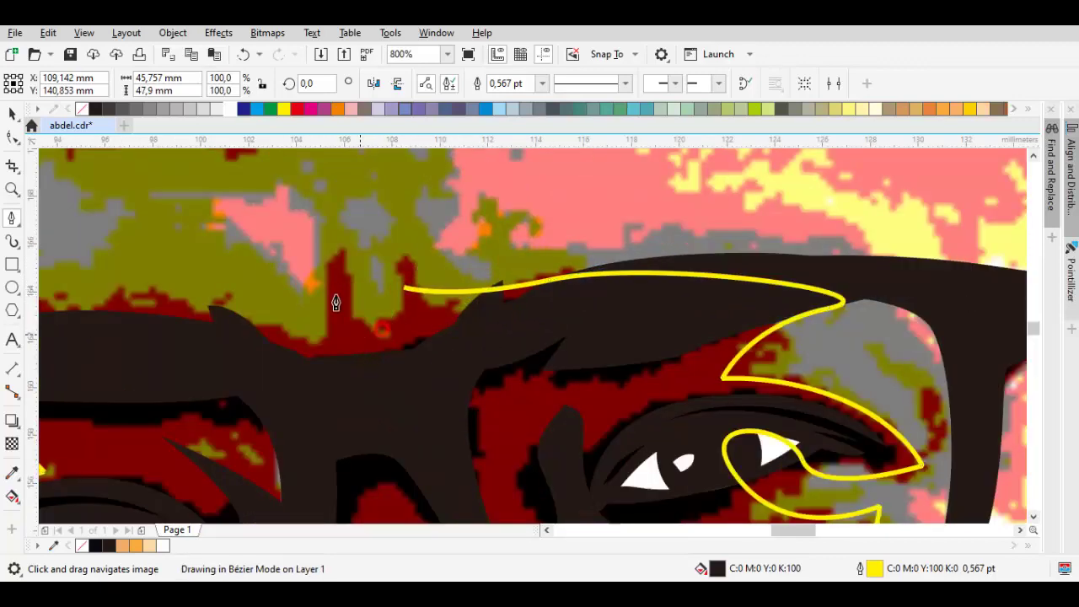
drag(117, 294, 488, 304)
drag(413, 322, 298, 338)
scroll(334, 386, down, 4)
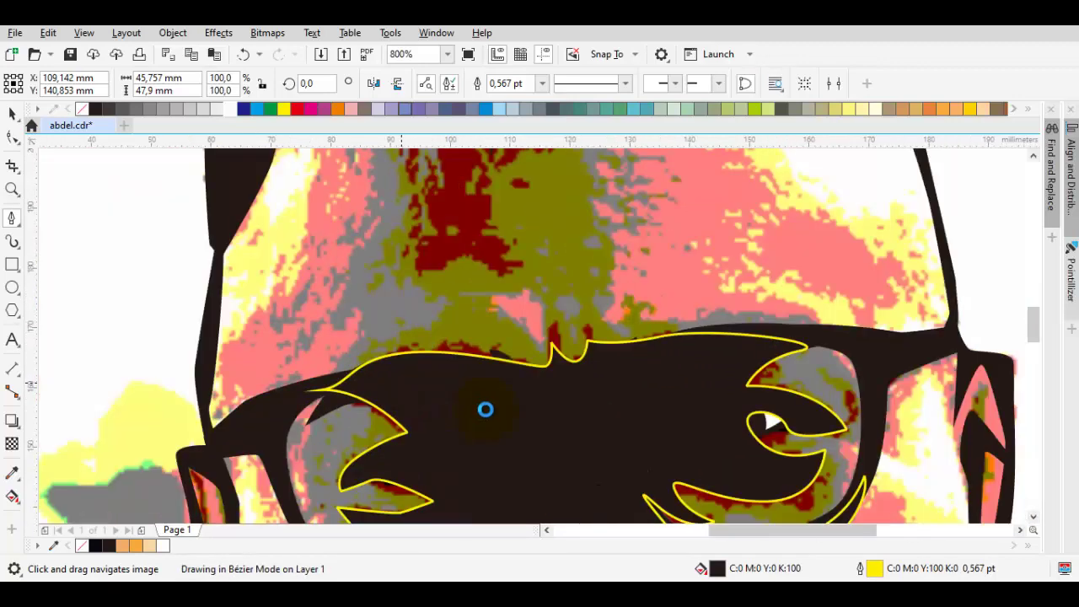
Convert all nodes of the closed face shadow shape to cusp nodes.
key(space)
double_click(504, 285)
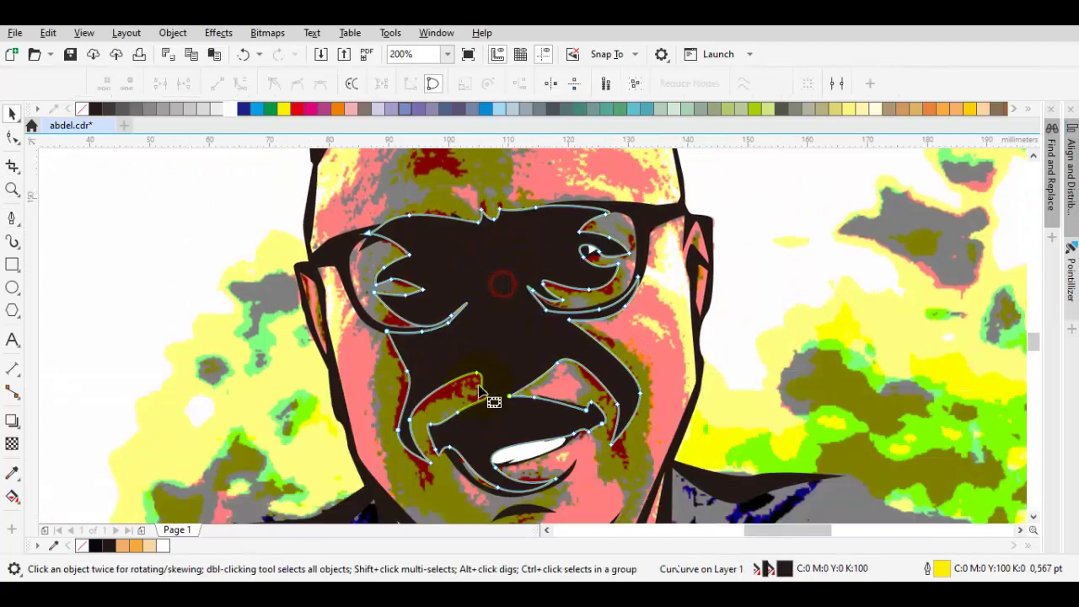
scroll(484, 388, up, 1)
drag(497, 331, 554, 306)
key(ctrl+a)
right_click(537, 253)
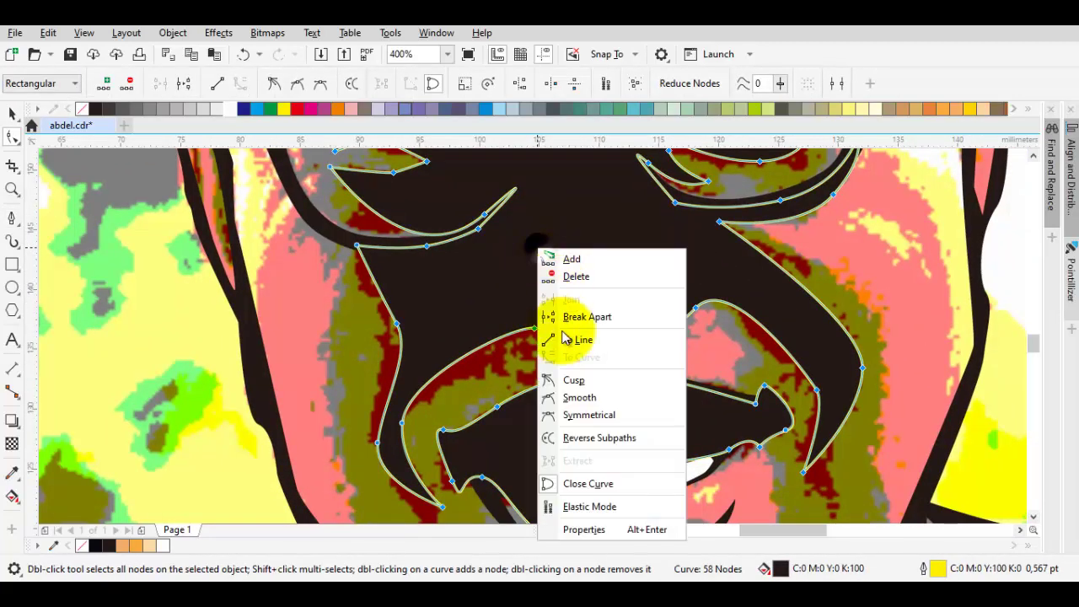
click(590, 381)
click(568, 254)
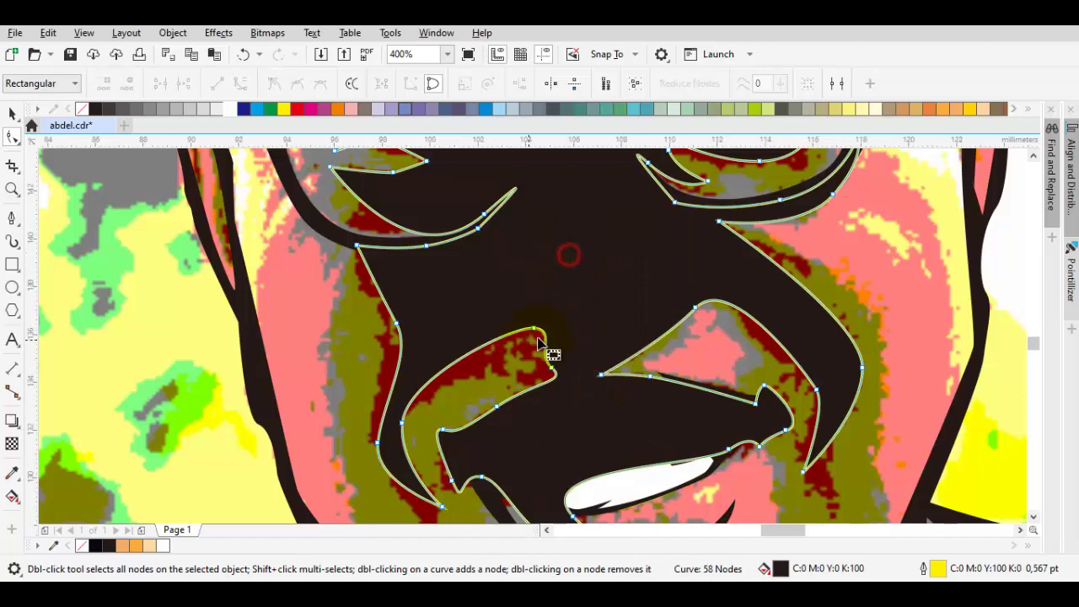
Shift the top node of the cutout left of the nose slightly left, then smooth the node at its right tip and adjust its handle.
scroll(568, 254, up, 2)
click(571, 301)
drag(540, 317, 518, 320)
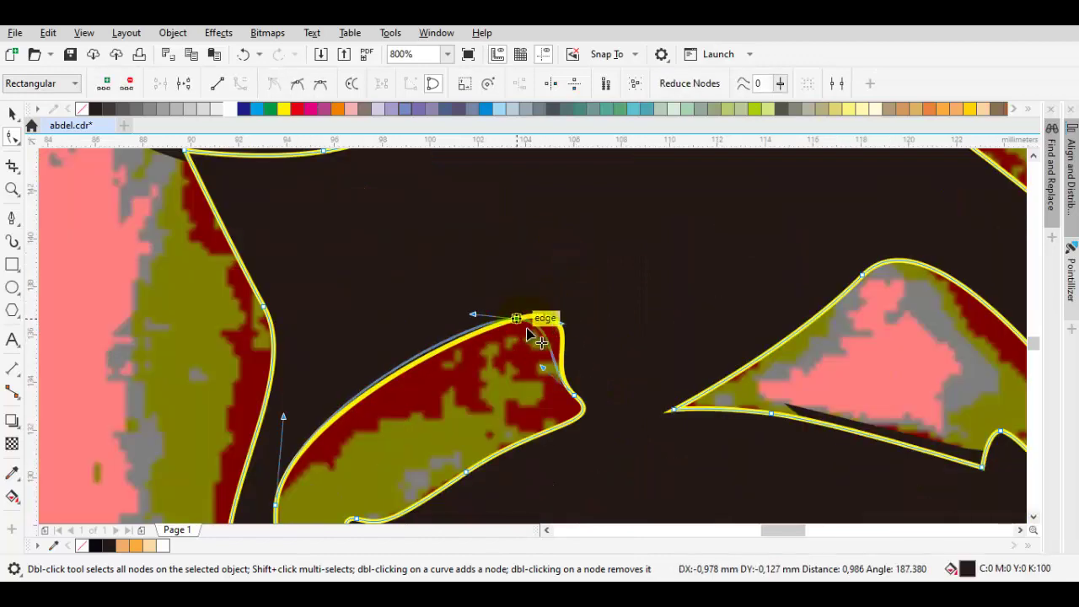
right_click(575, 396)
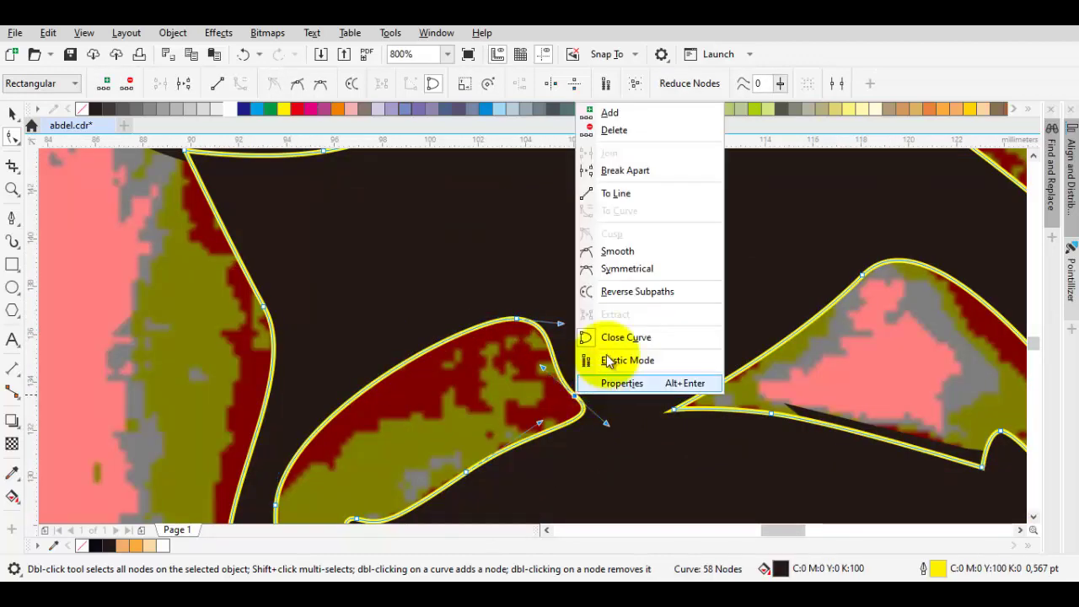
click(607, 254)
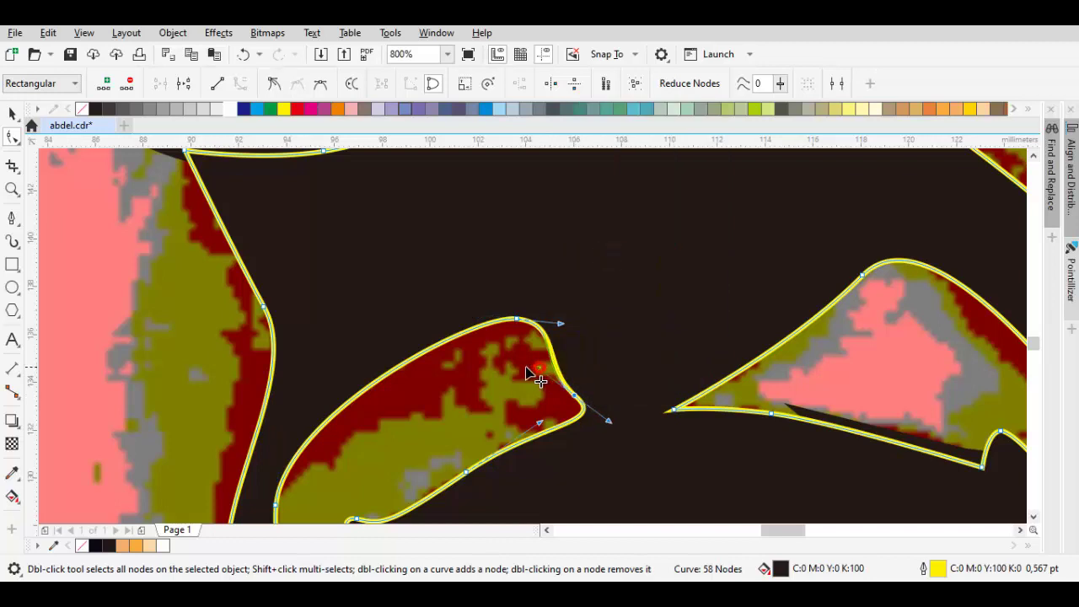
drag(527, 369, 512, 370)
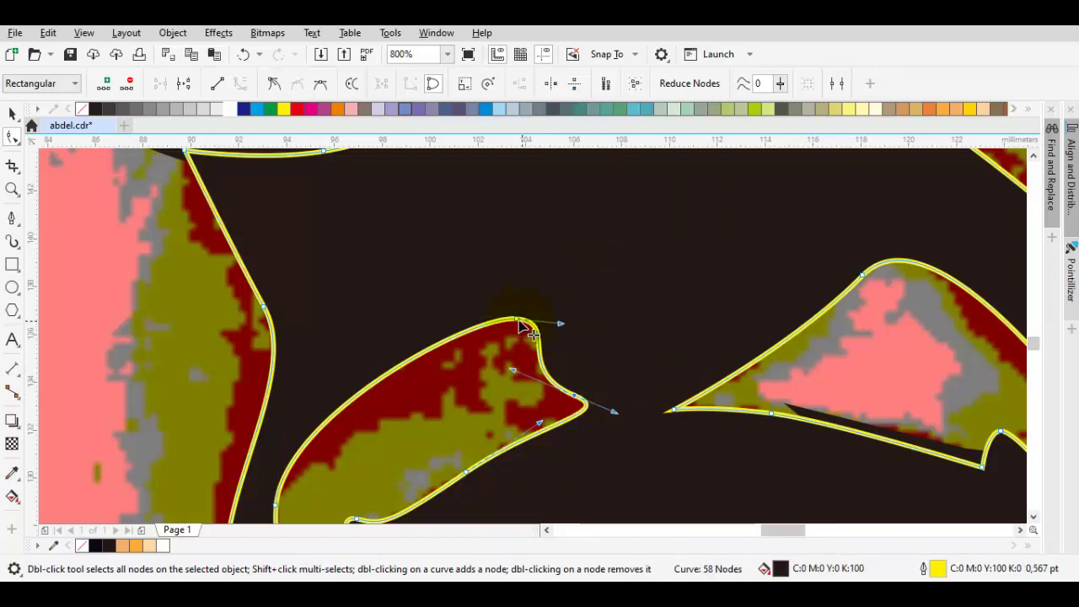
Smooth the top node of the left cheek cutout, stretch its handle and reshape the curve around the peak.
right_click(517, 320)
click(571, 180)
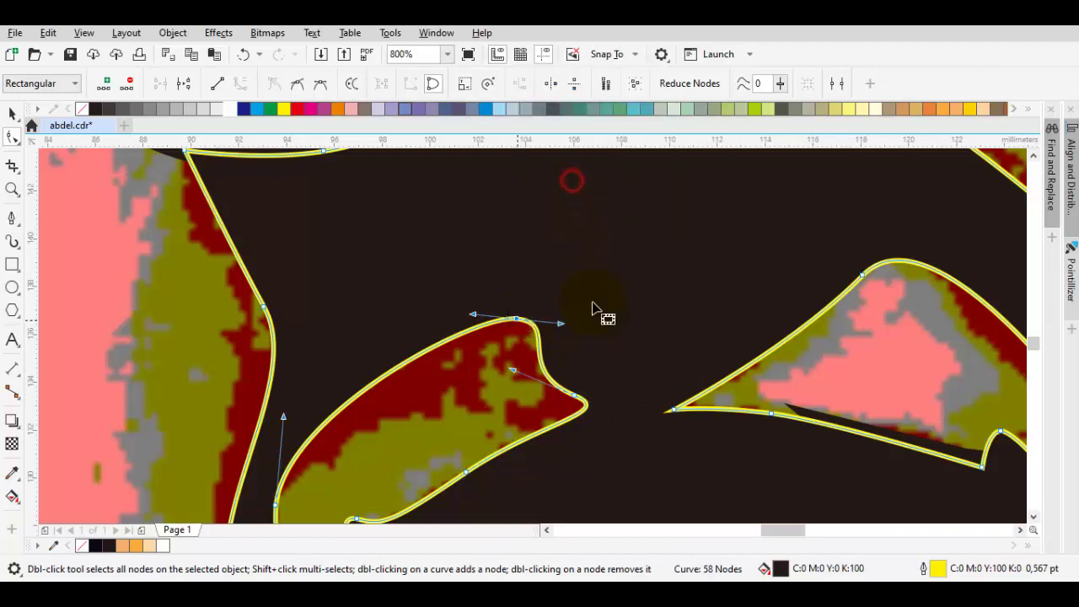
drag(562, 323, 585, 317)
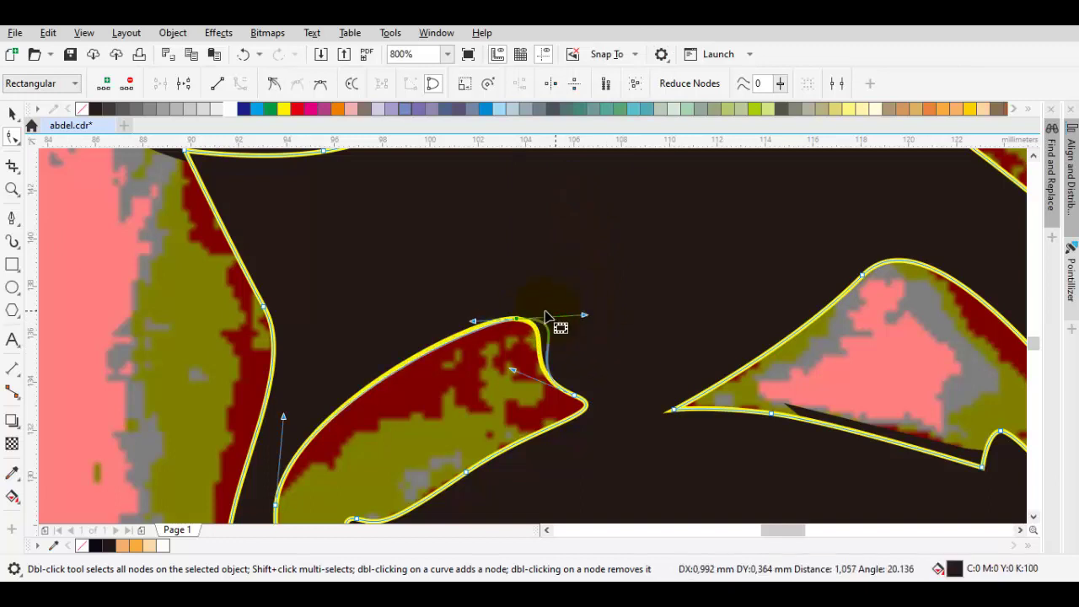
key(space)
key(space)
drag(516, 320, 494, 330)
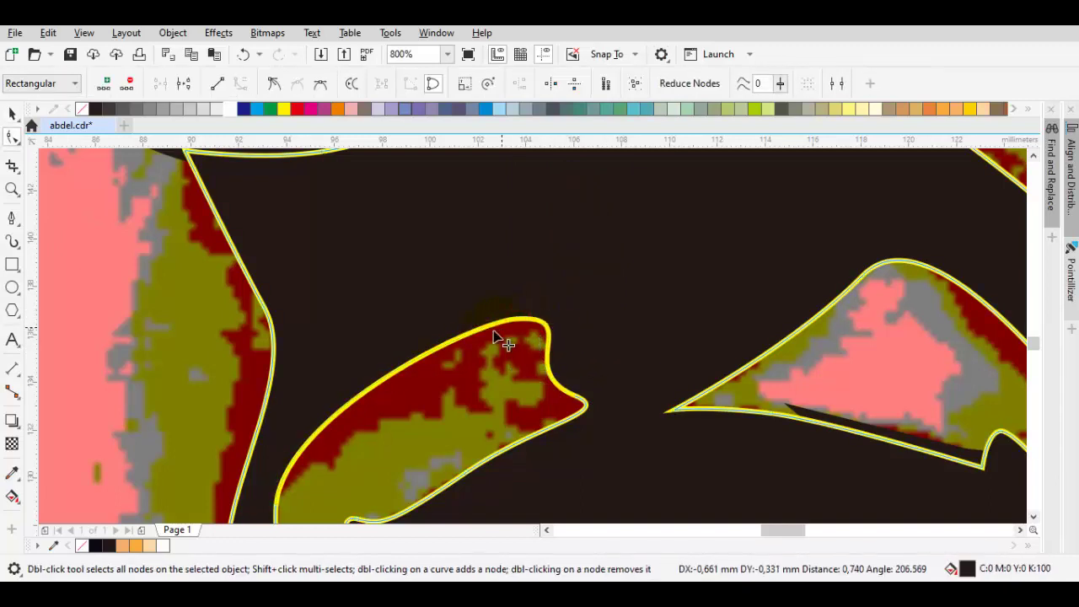
Smooth the left-side node of the left cheek cutout, tilt its handle and shift the node inward.
drag(361, 409, 492, 292)
right_click(410, 388)
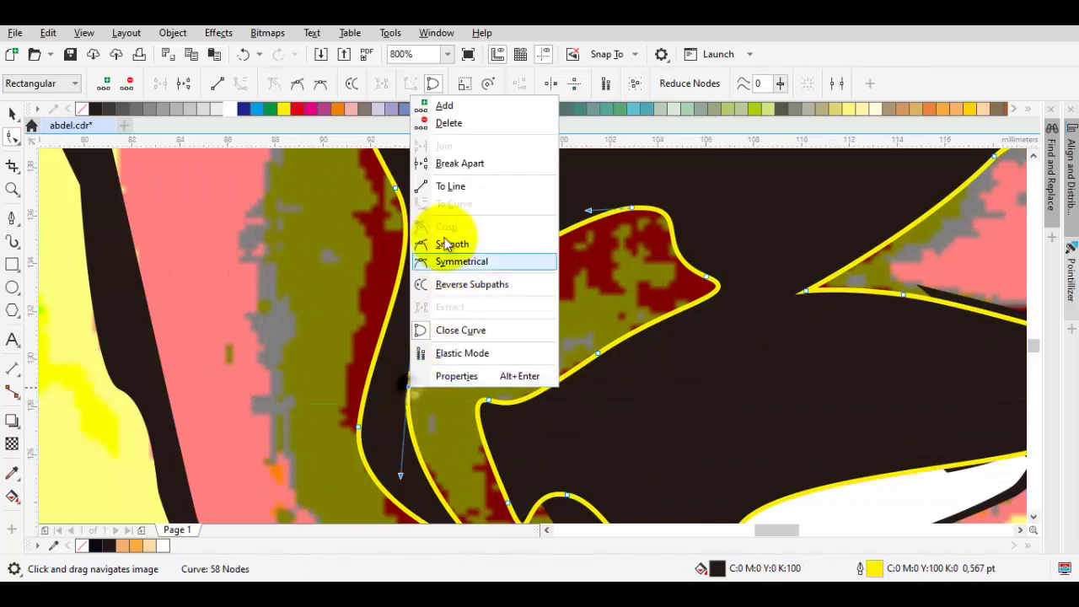
click(447, 243)
drag(416, 300, 438, 288)
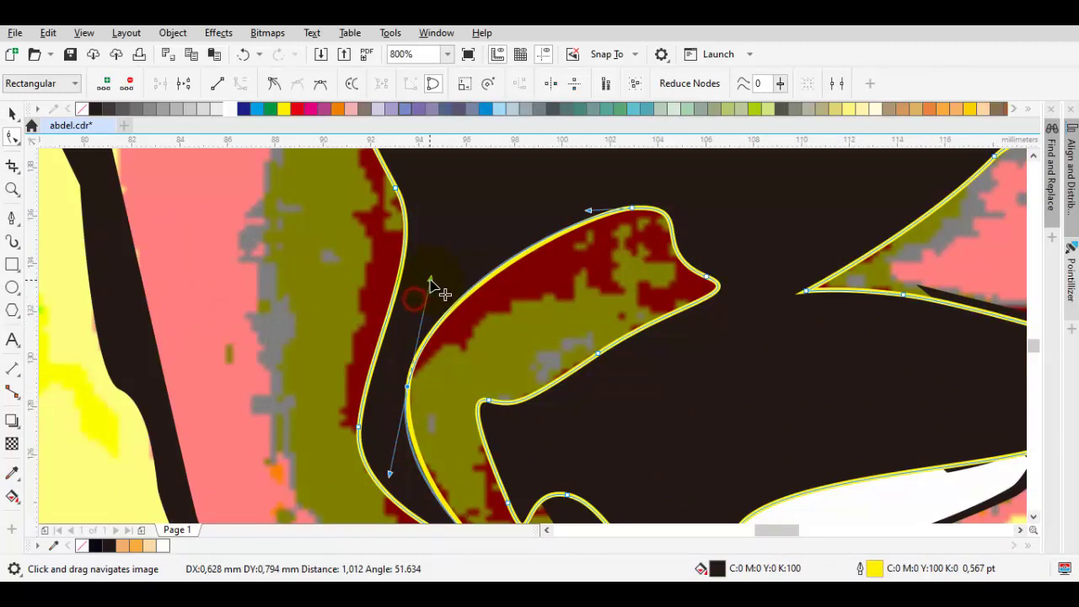
drag(408, 390, 419, 401)
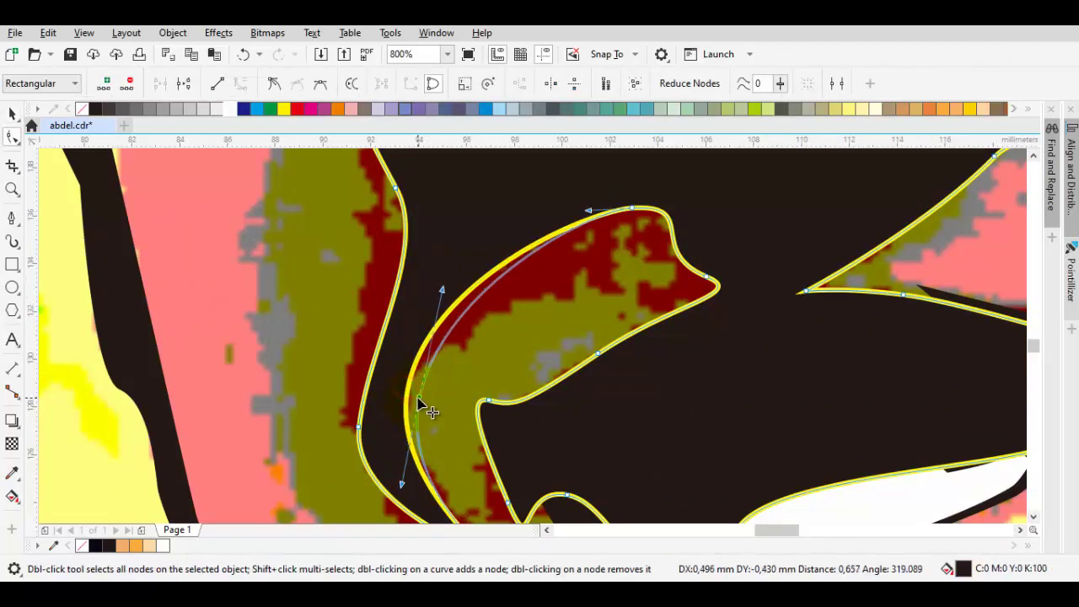
click(381, 419)
Smooth the lower node on the face shadow's outer left edge and adjust its upper handle.
right_click(360, 428)
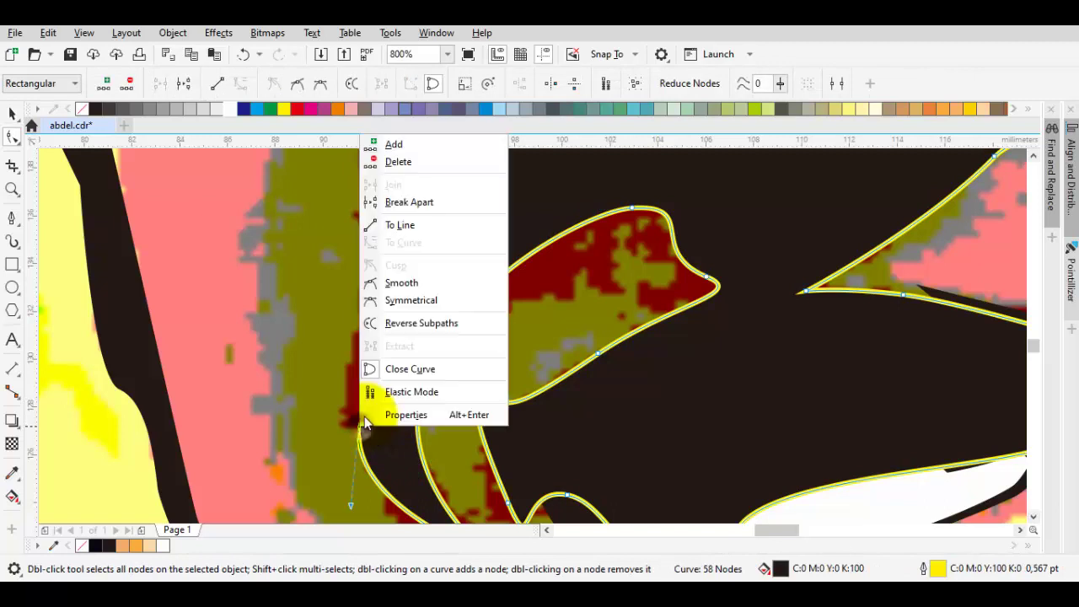
click(392, 281)
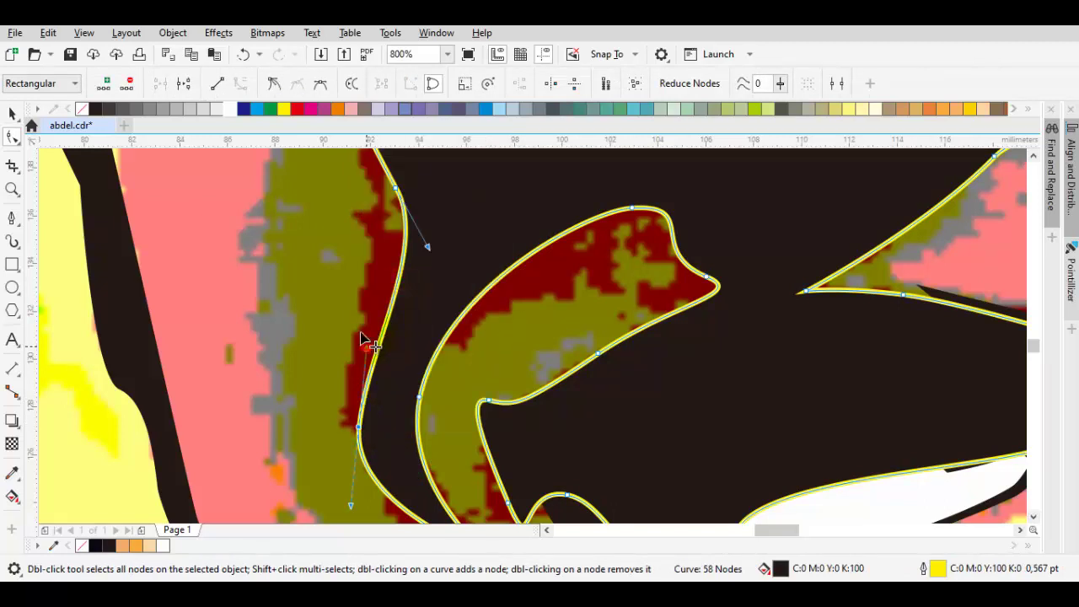
drag(361, 335, 359, 319)
drag(334, 406, 391, 317)
click(417, 338)
scroll(405, 381, up, 1)
scroll(411, 324, down, 2)
Draw a closed crescent about 11 by 3.5 mm over the chin crease and pull its left tip slightly outward.
key(space)
drag(546, 384, 532, 324)
scroll(511, 339, down, 2)
scroll(563, 415, up, 2)
scroll(535, 334, up, 2)
scroll(527, 315, down, 2)
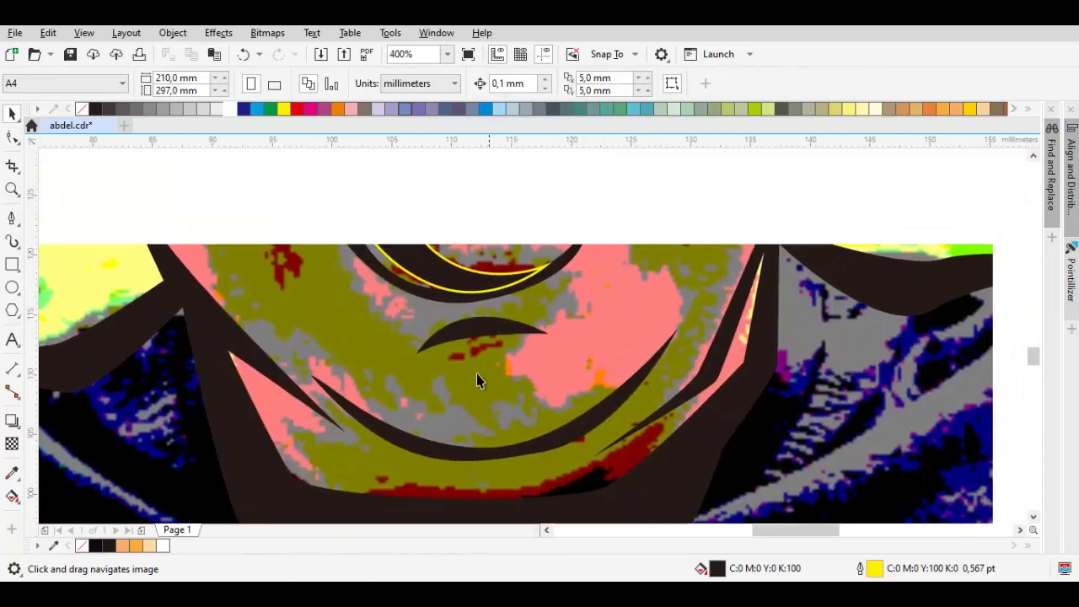
scroll(480, 378, up, 2)
key(space)
drag(229, 324, 493, 246)
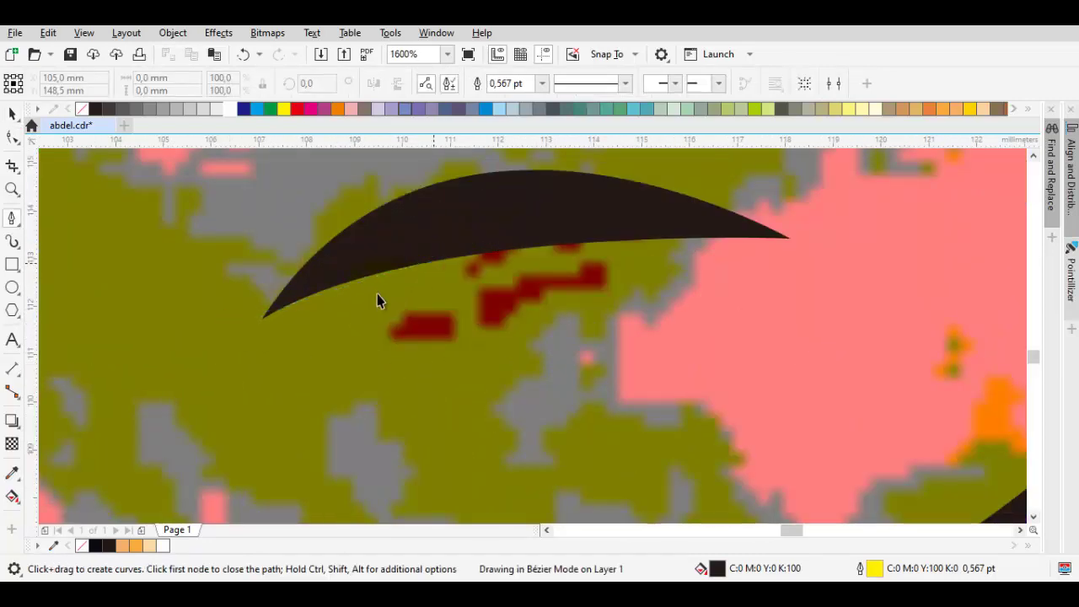
click(789, 241)
drag(544, 205, 626, 236)
drag(549, 203, 384, 225)
click(335, 369)
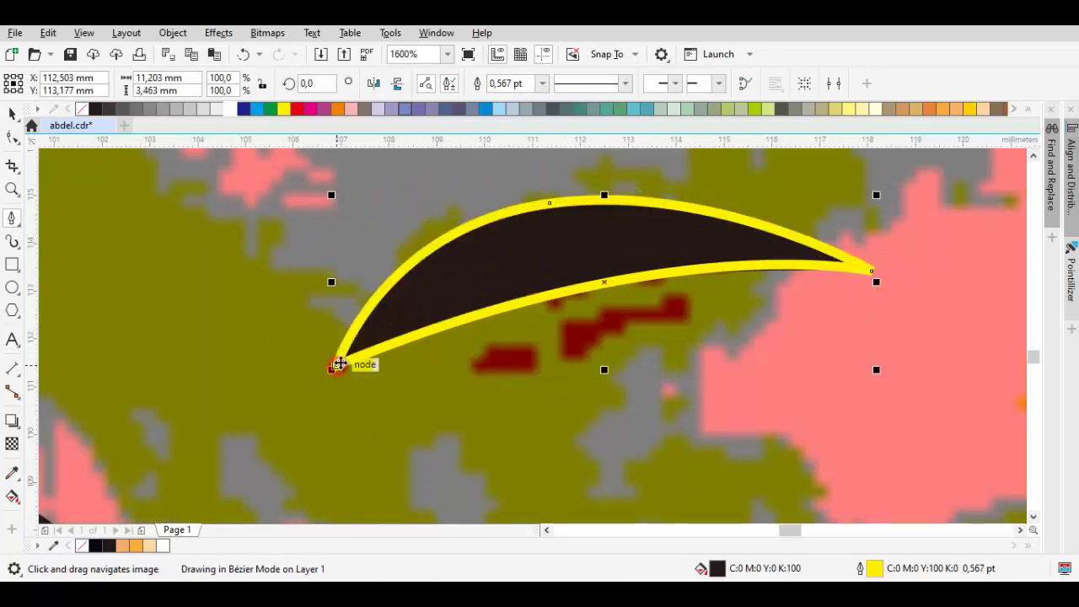
key(F10)
drag(343, 368, 329, 379)
scroll(329, 373, down, 3)
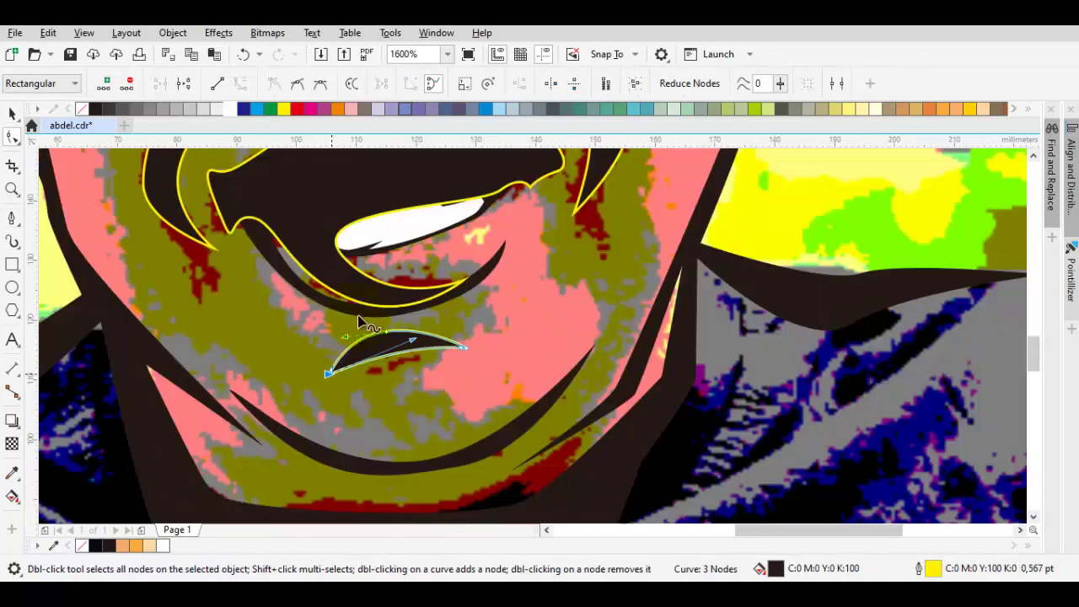
Weld the chin crescent to the large face shadow shape.
shift+click(340, 203)
key(space)
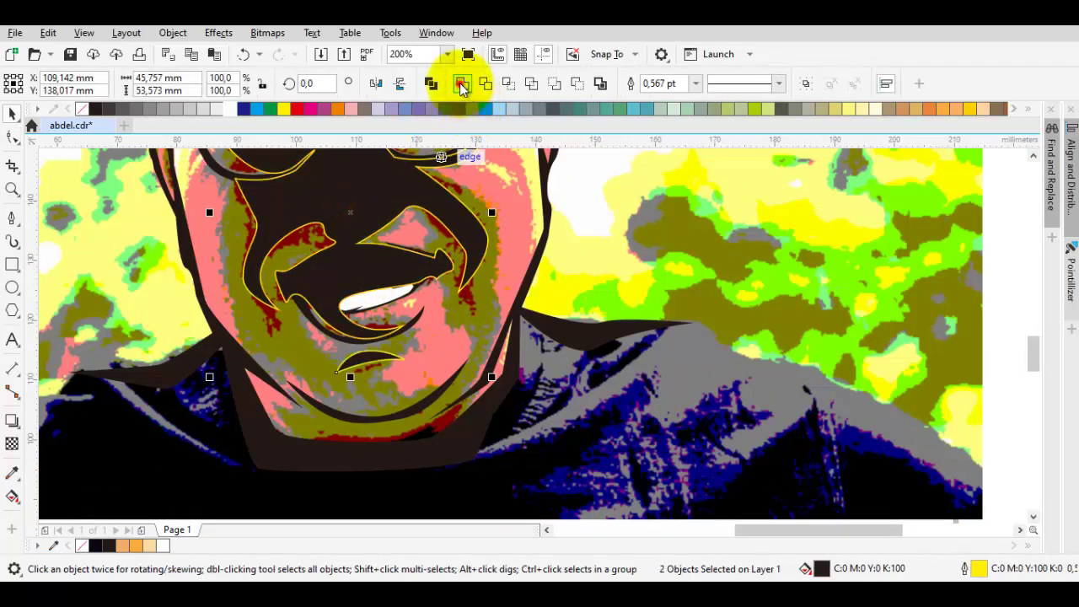
click(462, 83)
Draw a closed curved shape about 35 mm wide over the dark shadow along the underside of the jaw.
scroll(316, 428, up, 3)
drag(116, 426, 200, 478)
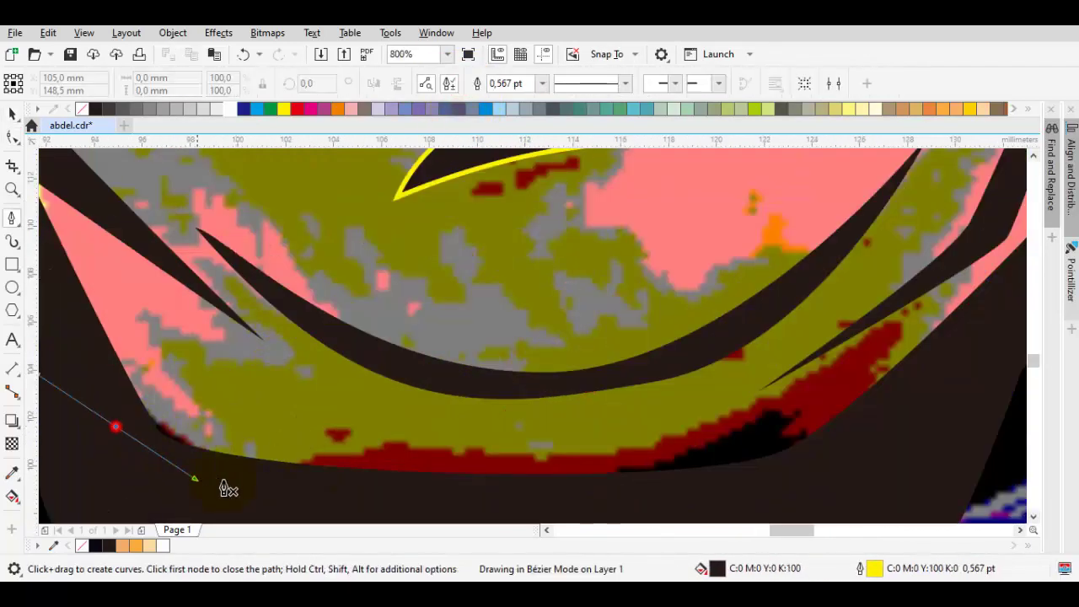
drag(456, 396, 297, 389)
click(408, 431)
drag(442, 448, 537, 430)
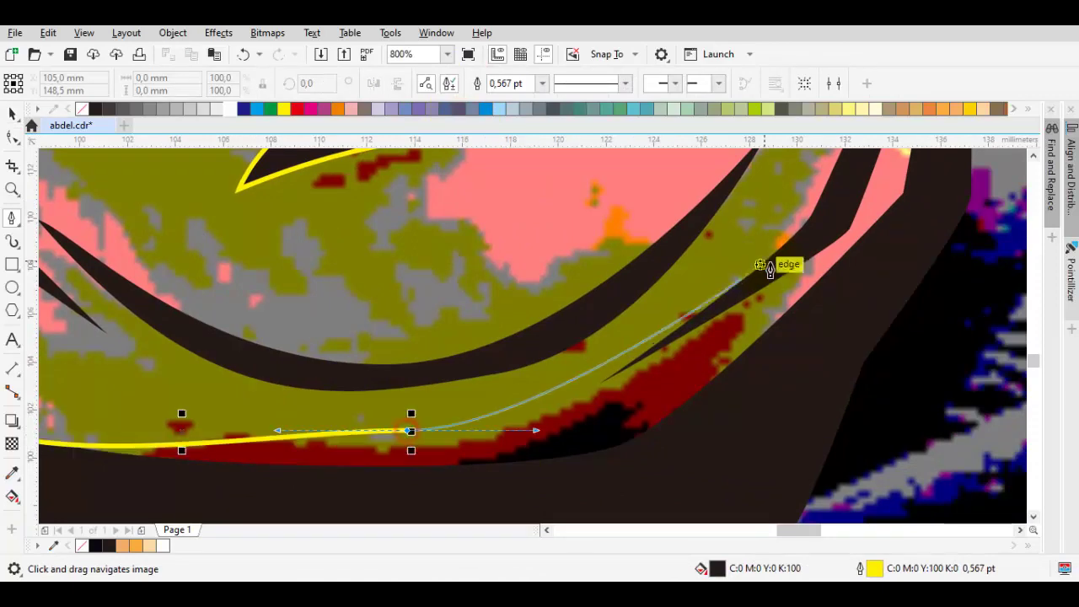
drag(774, 256, 828, 319)
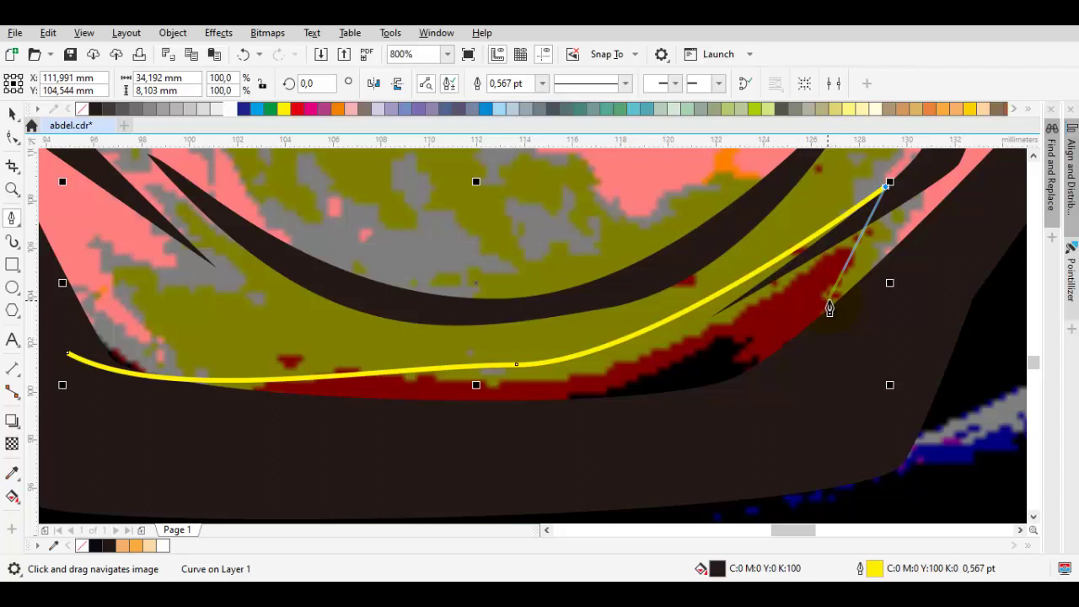
drag(837, 333, 745, 293)
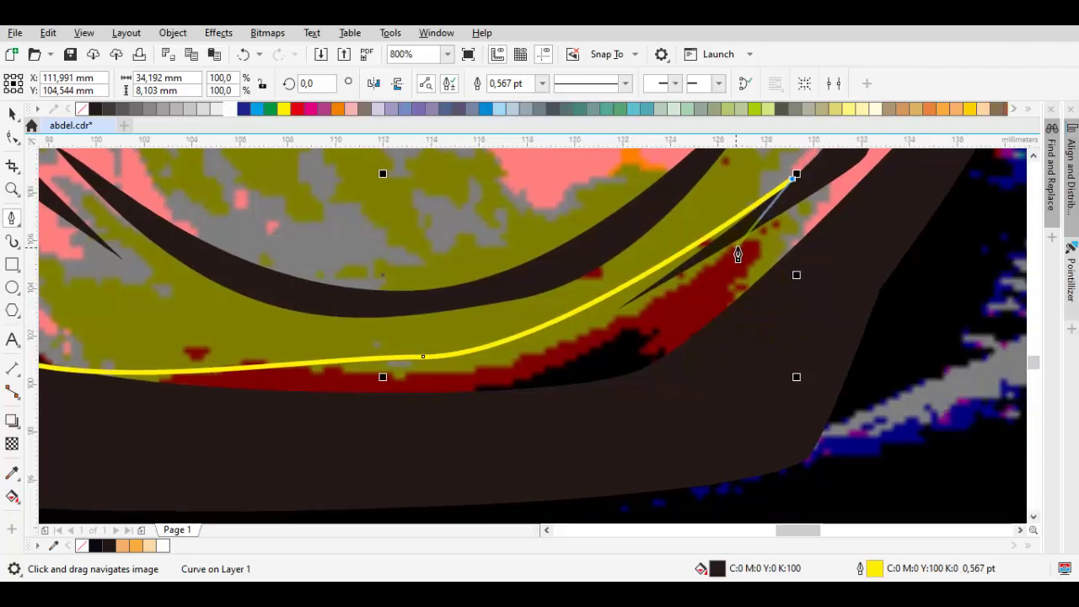
drag(793, 207, 747, 289)
scroll(747, 289, down, 1)
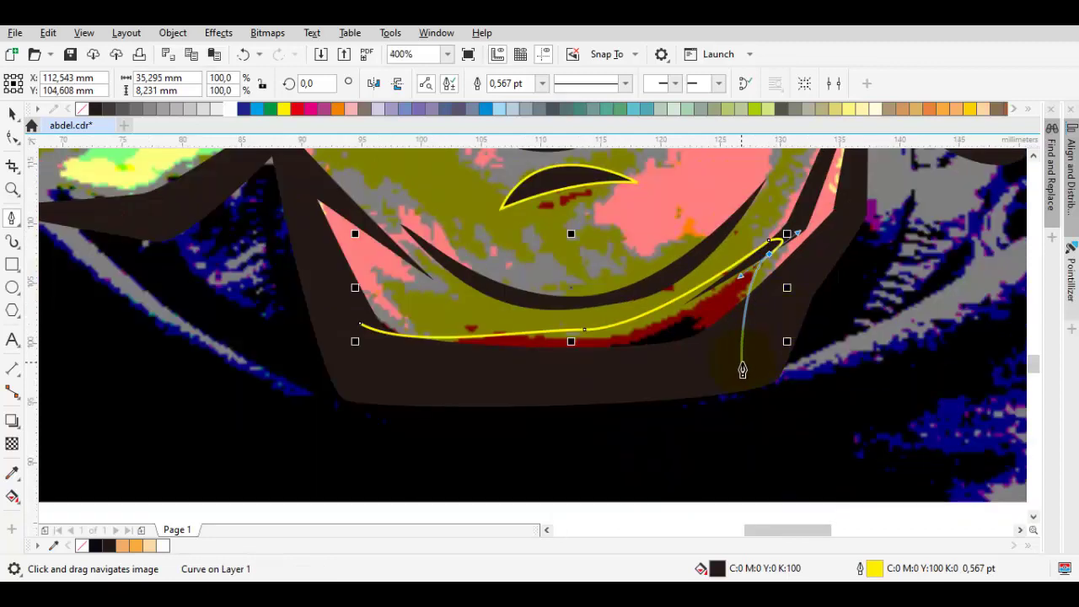
scroll(712, 377, left, 1)
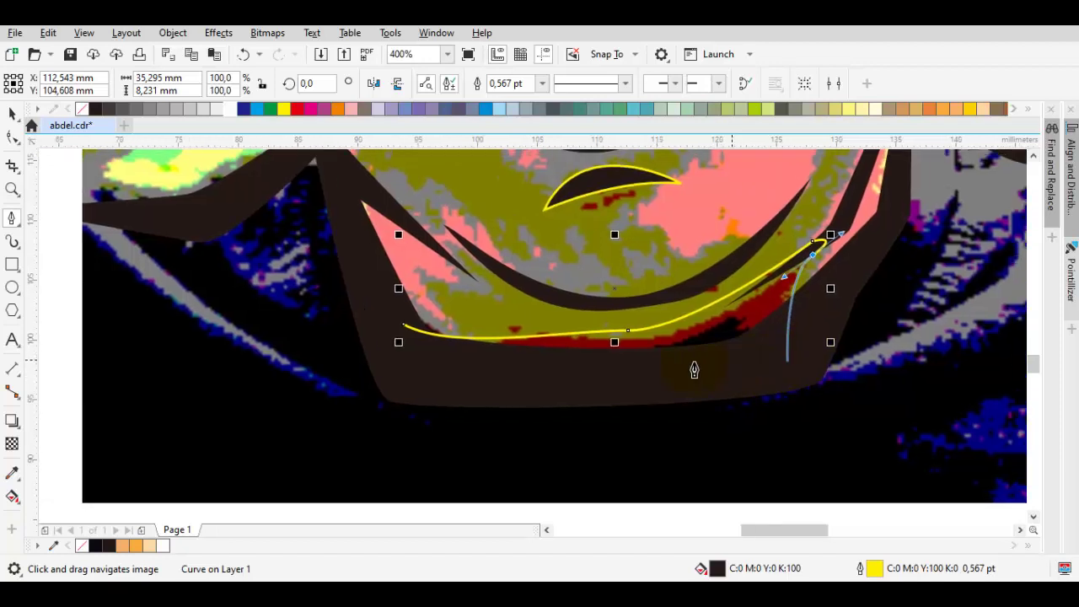
drag(680, 379, 585, 386)
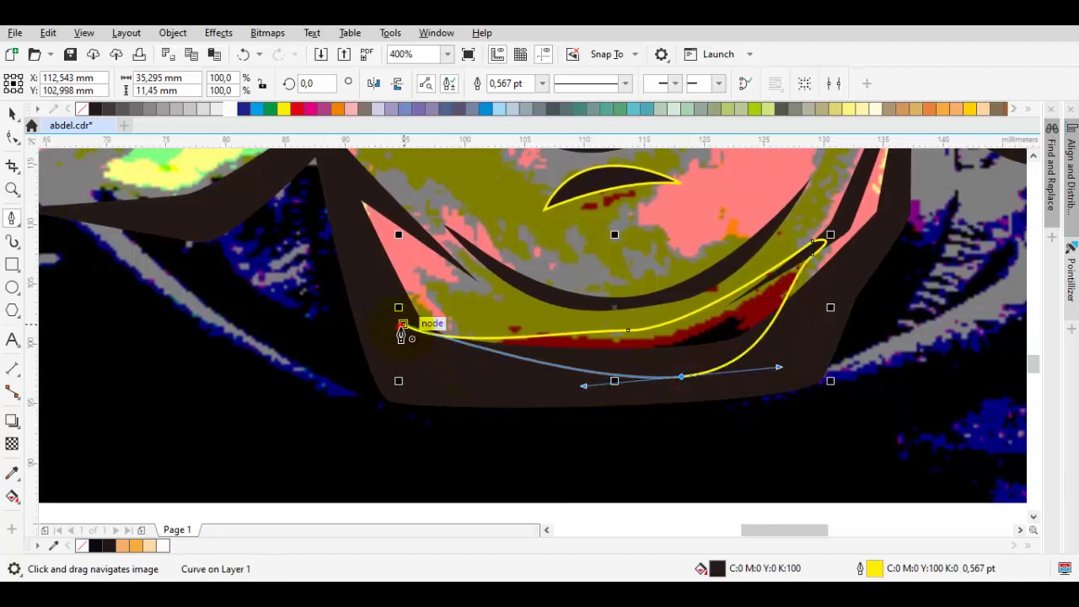
drag(402, 326, 411, 413)
Weld the jaw underside shape to the large face shadow shape.
key(space)
shift+click(605, 179)
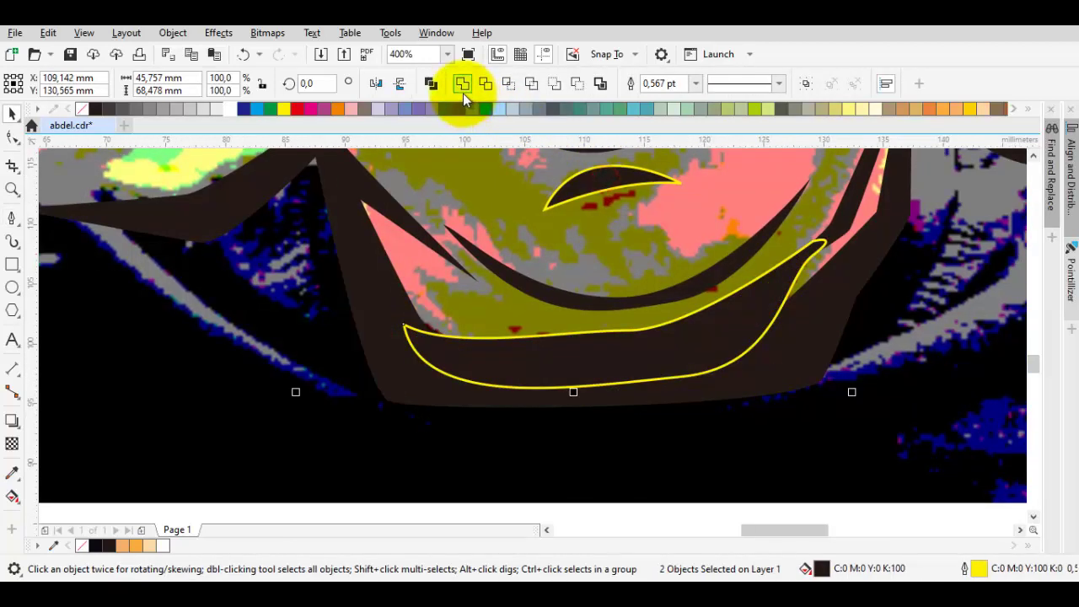
click(462, 86)
Draw a closed shape about 28 by 21 mm over the forehead shadow, tucking its upper part under the hairline.
scroll(667, 352, down, 1)
drag(714, 271, 607, 485)
drag(691, 268, 678, 408)
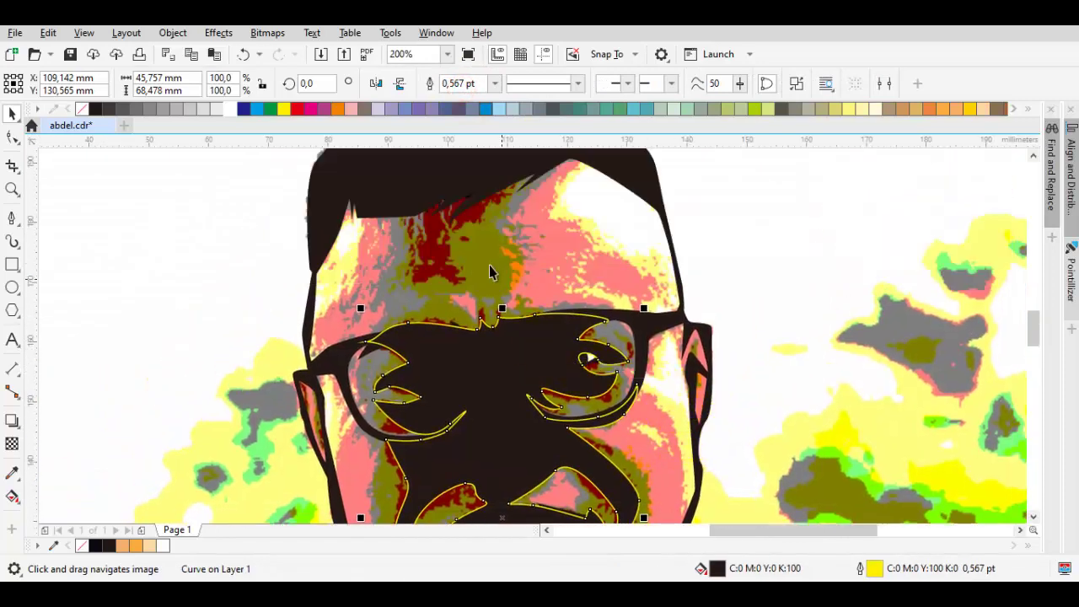
drag(440, 237, 466, 294)
key(space)
scroll(439, 336, up, 1)
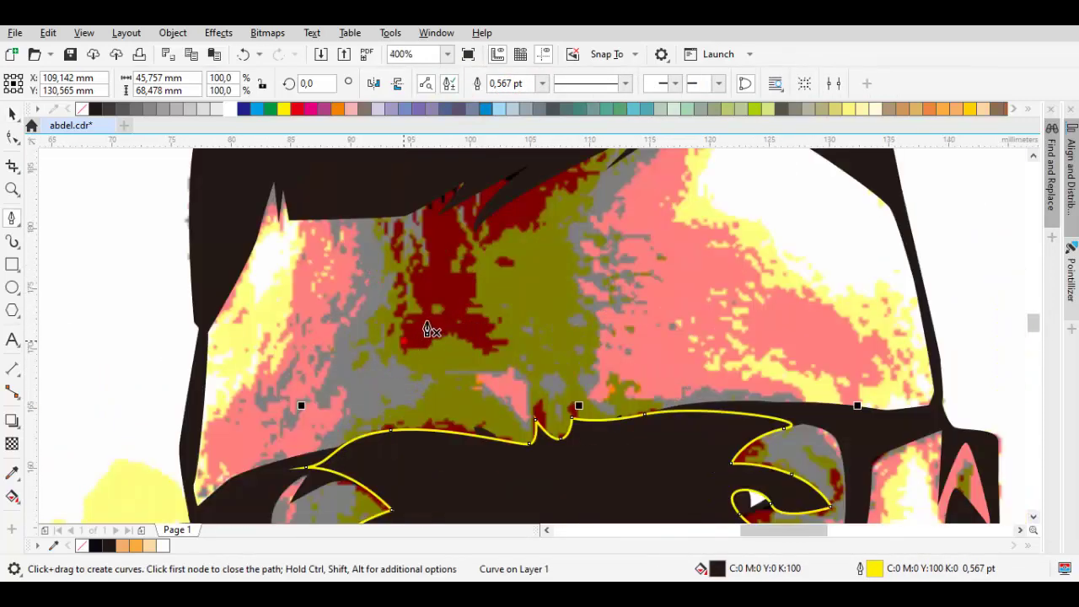
mouse_move(404, 340)
mouse_down()
mouse_move(498, 291)
mouse_move(520, 229)
mouse_move(475, 224)
mouse_up()
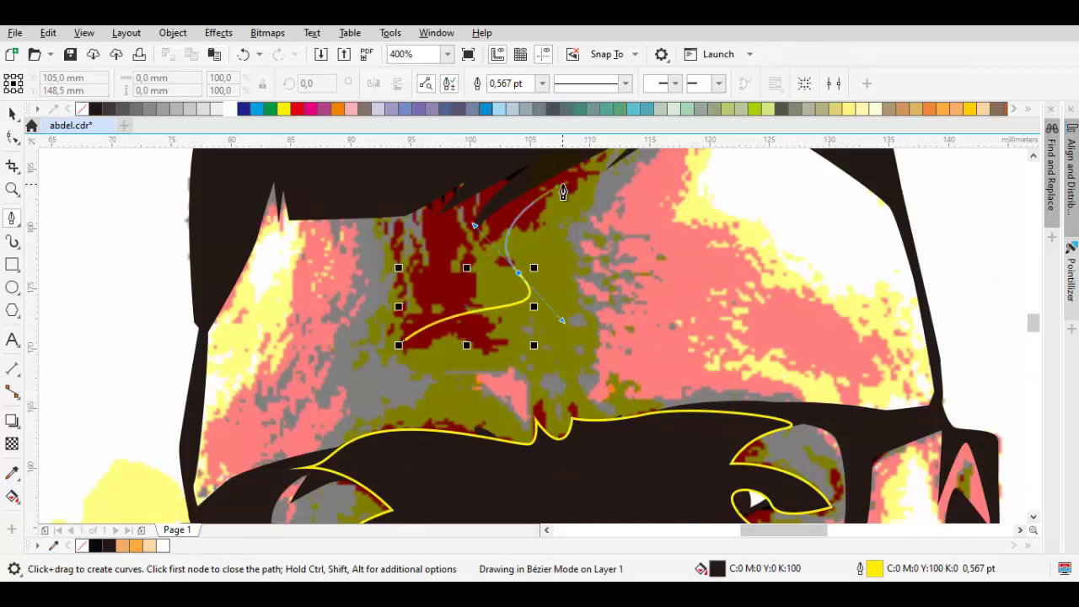
drag(609, 150, 480, 279)
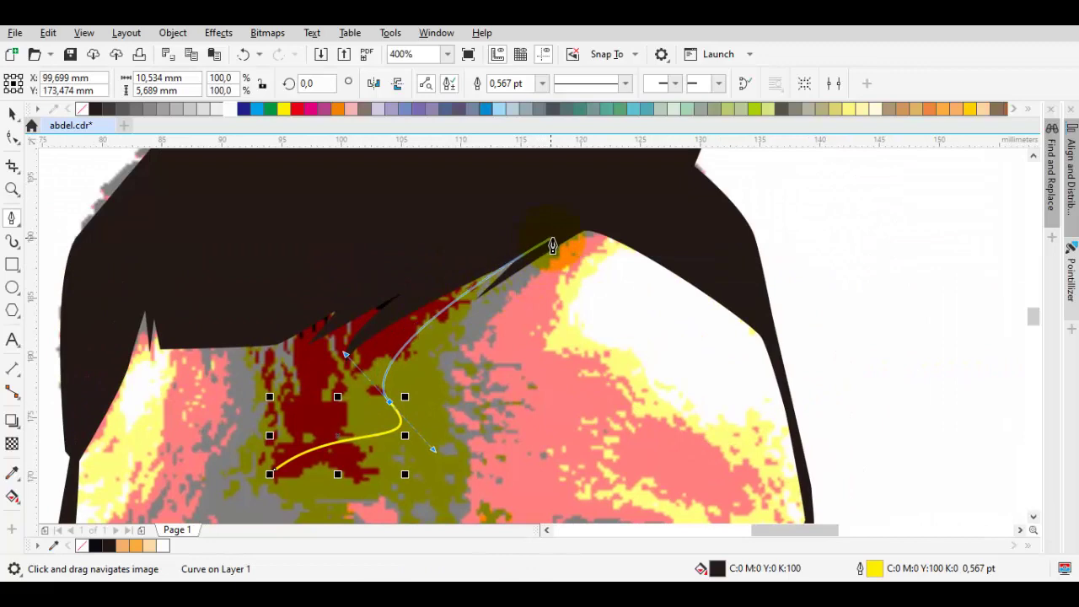
drag(566, 237, 207, 295)
drag(274, 470, 278, 314)
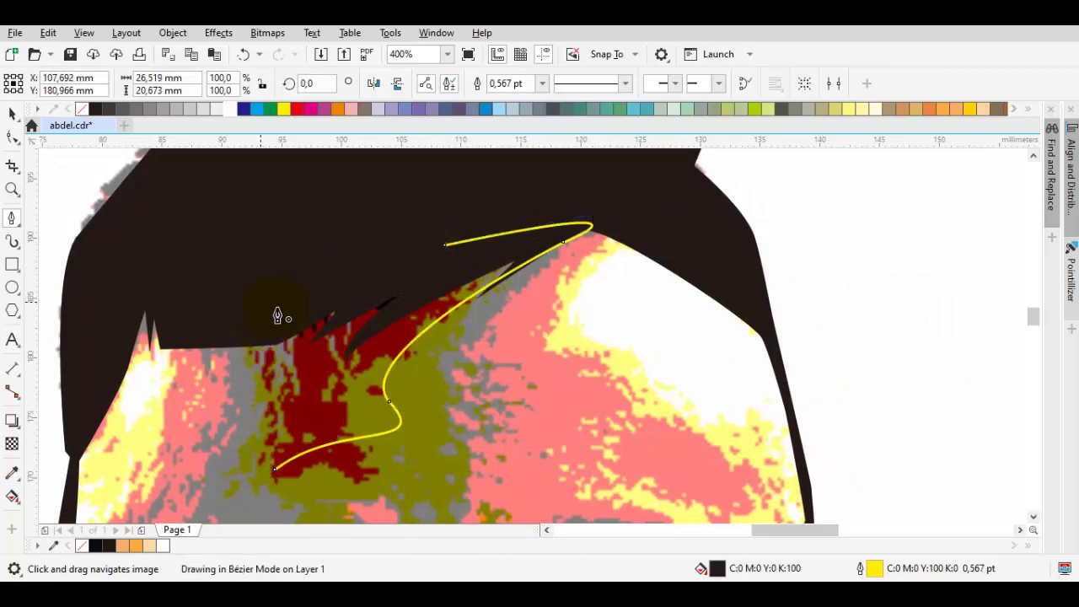
click(277, 316)
scroll(335, 357, down, 2)
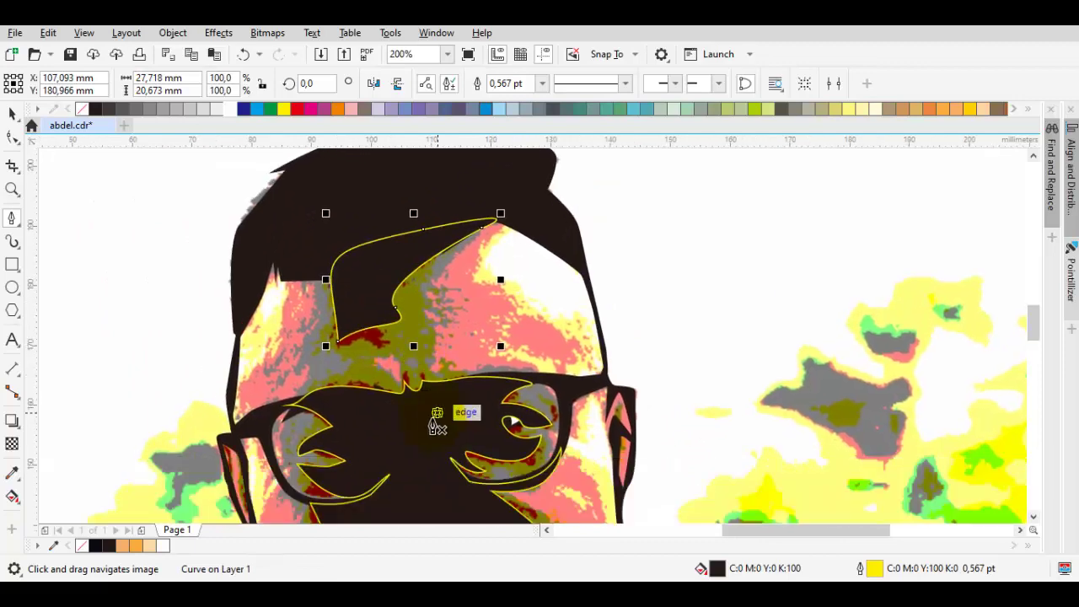
Weld the forehead shape to the large face shadow shape.
key(space)
shift+click(398, 436)
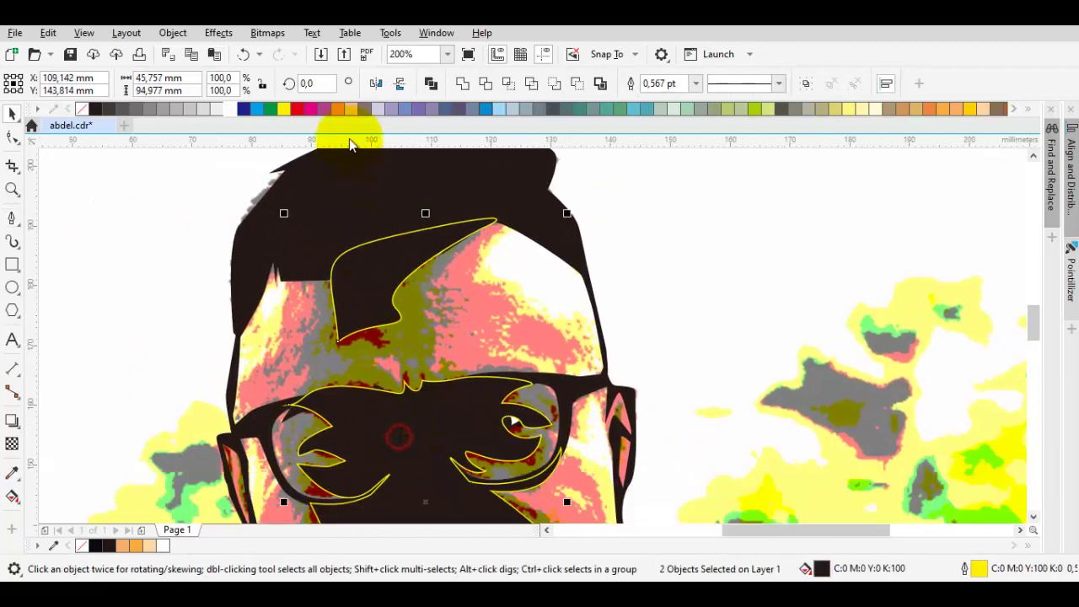
click(462, 84)
Reorder the welded face shadow directly in front of the photo, behind the glasses, eyes and hair.
drag(431, 396, 482, 321)
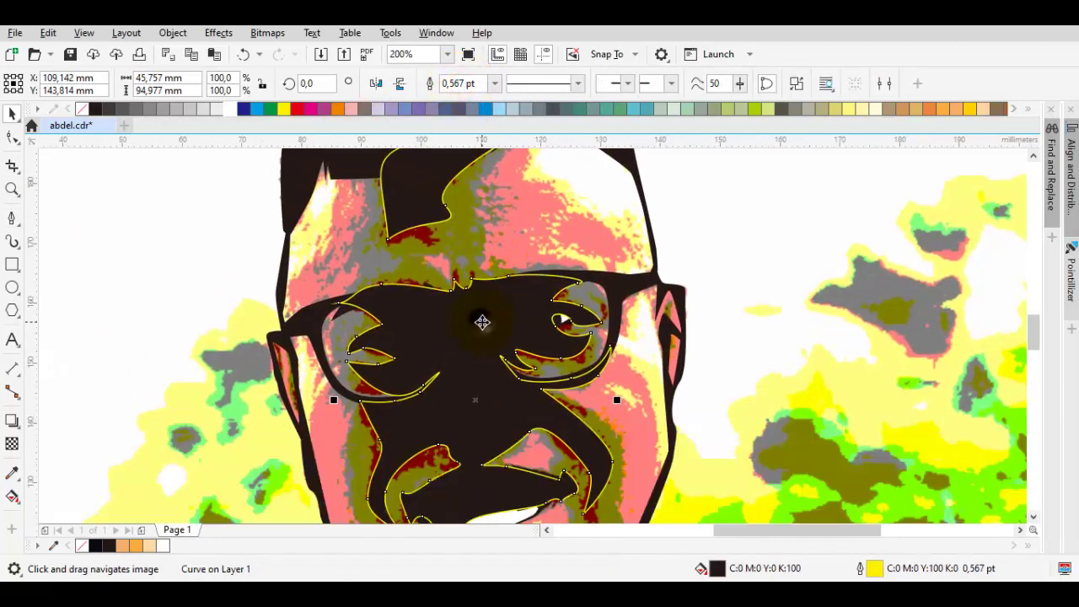
right_click(483, 321)
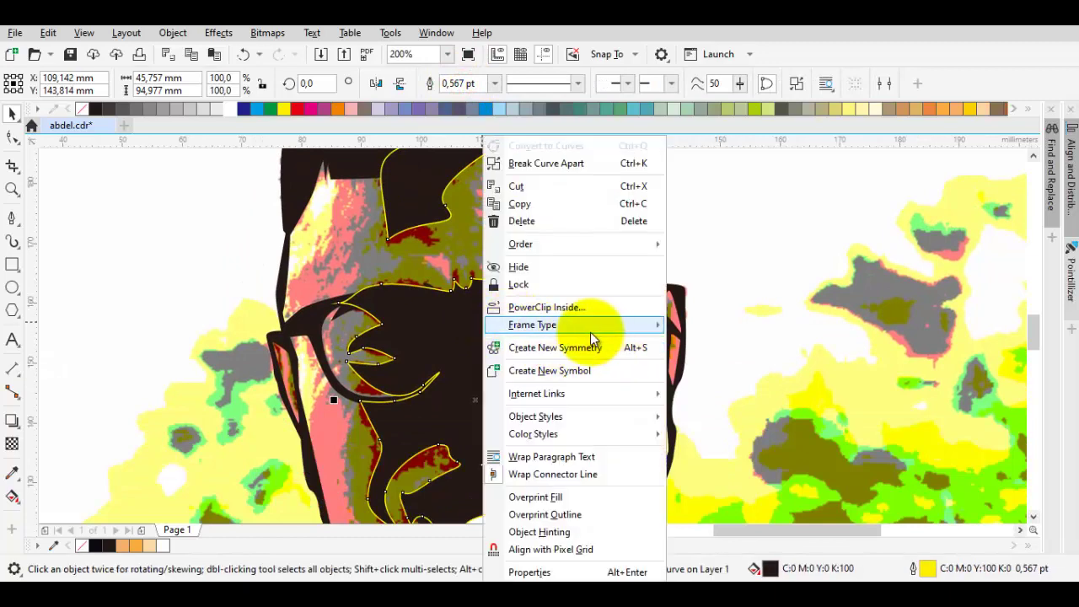
mouse_move(578, 244)
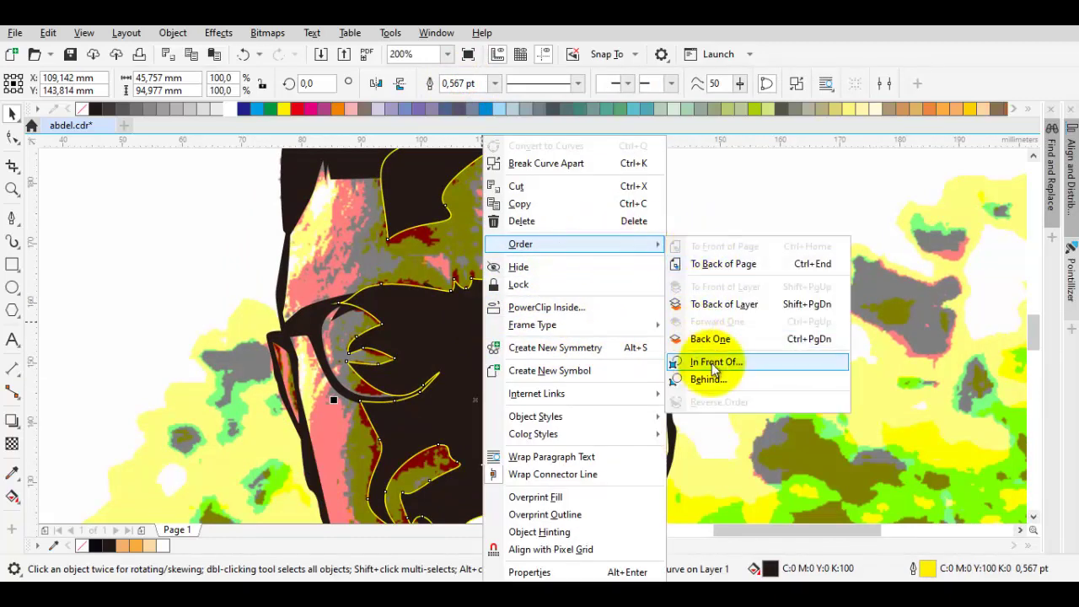
click(714, 364)
click(553, 236)
Shorten the lower handle of the forehead patch's right-side node, flatten its bottom edge and shift its lower tip slightly down.
scroll(435, 217, up, 1)
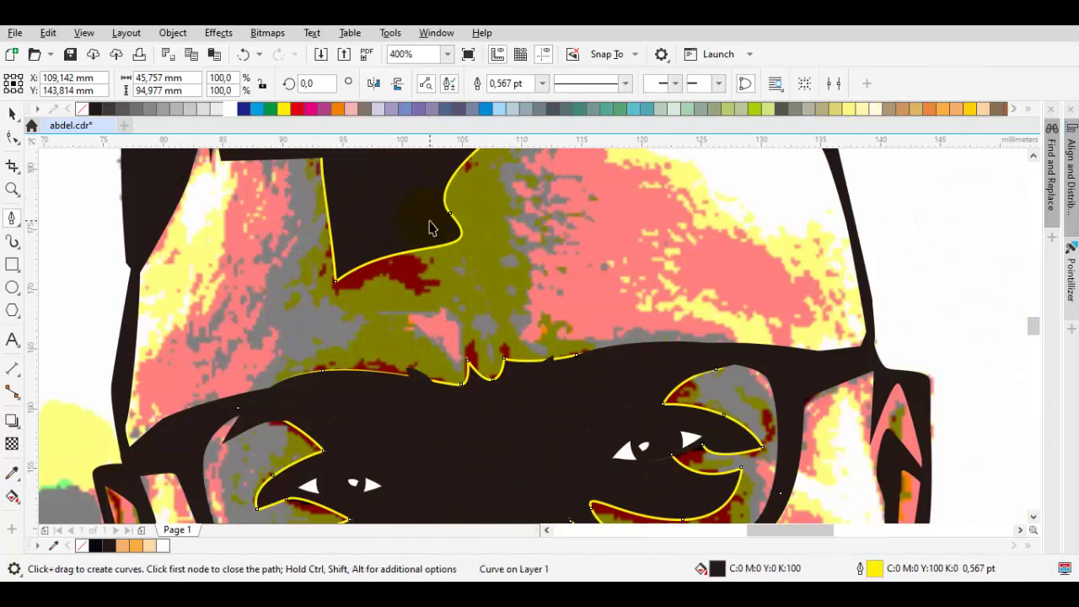
key(F10)
click(450, 214)
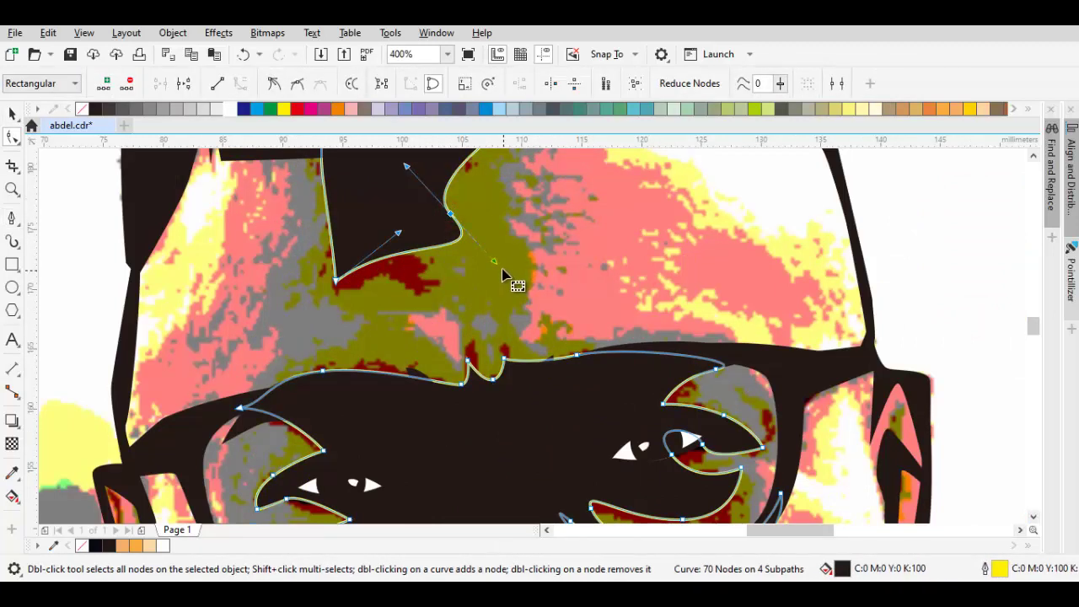
drag(492, 259, 482, 246)
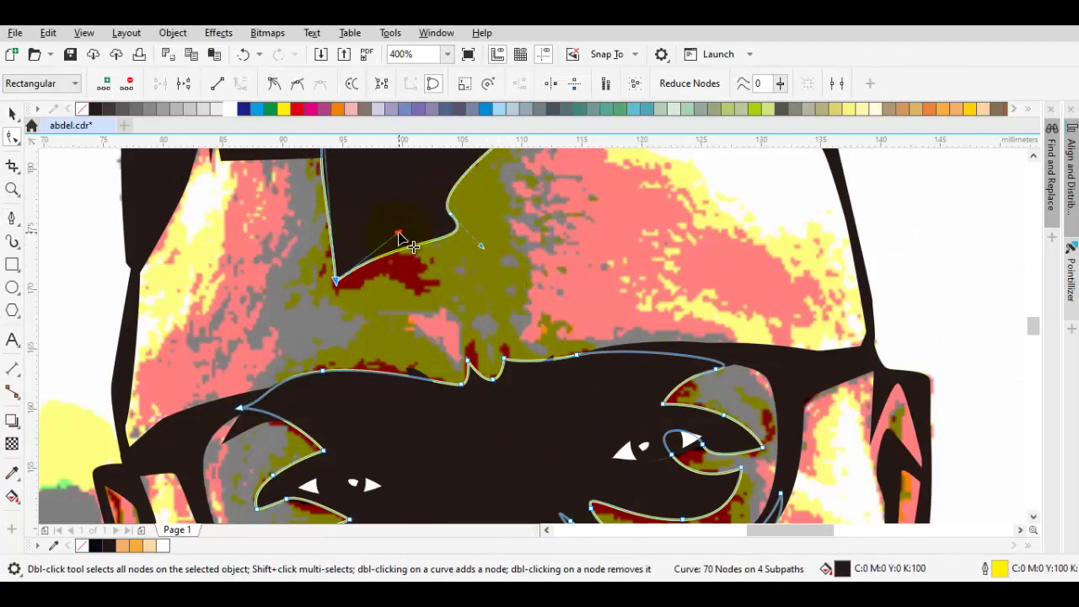
drag(400, 235, 422, 244)
drag(340, 287, 345, 297)
Adjust the handle of the forehead patch's left edge so that it bows outward over the dark area.
scroll(354, 288, down, 1)
scroll(352, 235, up, 1)
scroll(353, 234, up, 1)
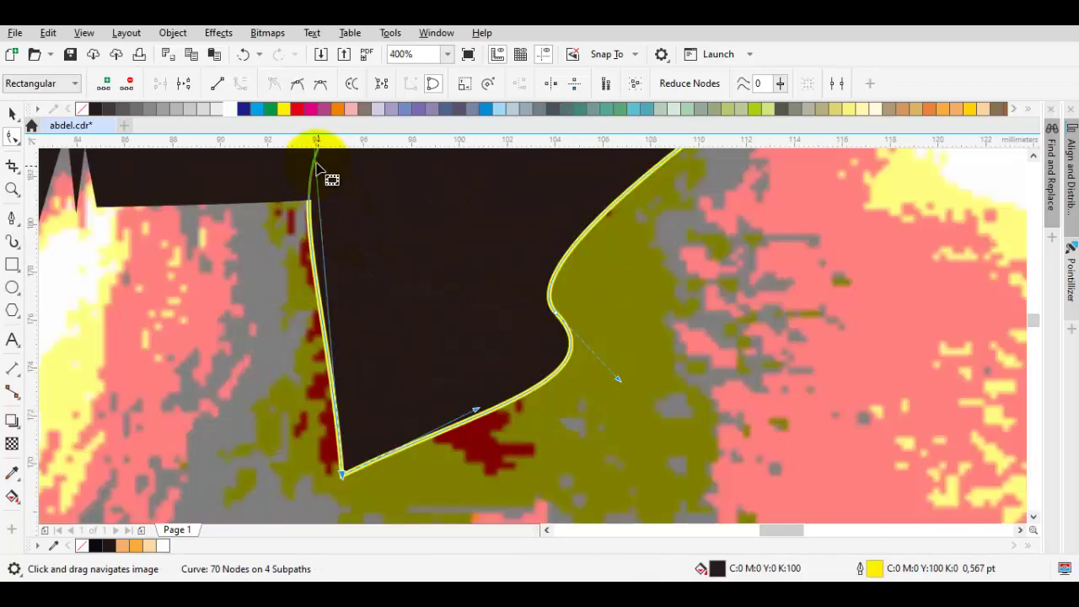
scroll(321, 197, up, 1)
drag(310, 187, 262, 325)
scroll(262, 322, down, 1)
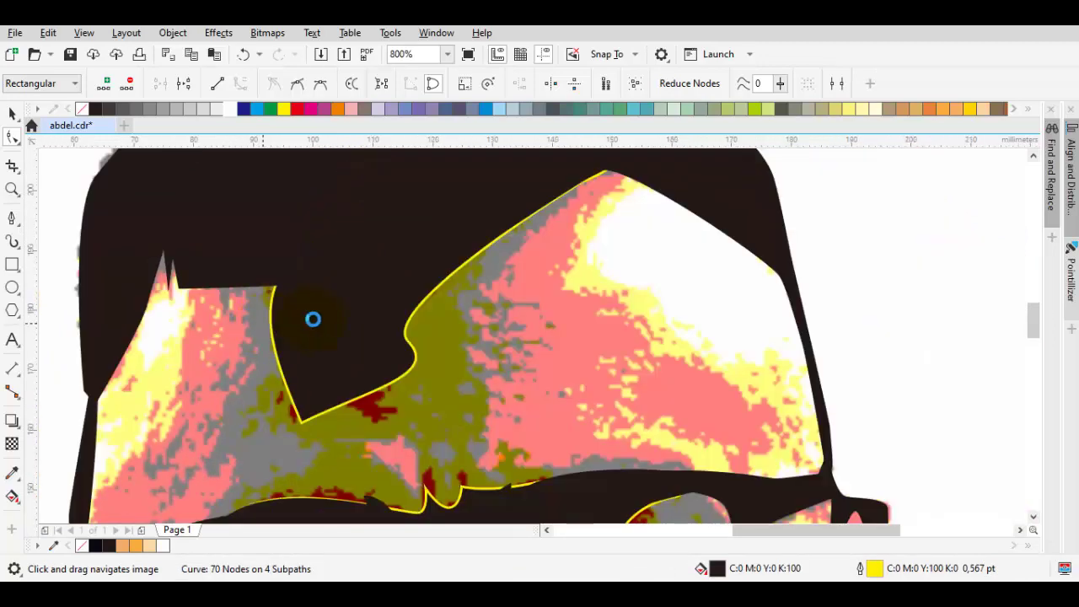
Move the forehead patch's right-side node up, adjust its upper handle and round the patch's lower edge.
scroll(336, 295, down, 1)
click(357, 297)
scroll(358, 296, up, 1)
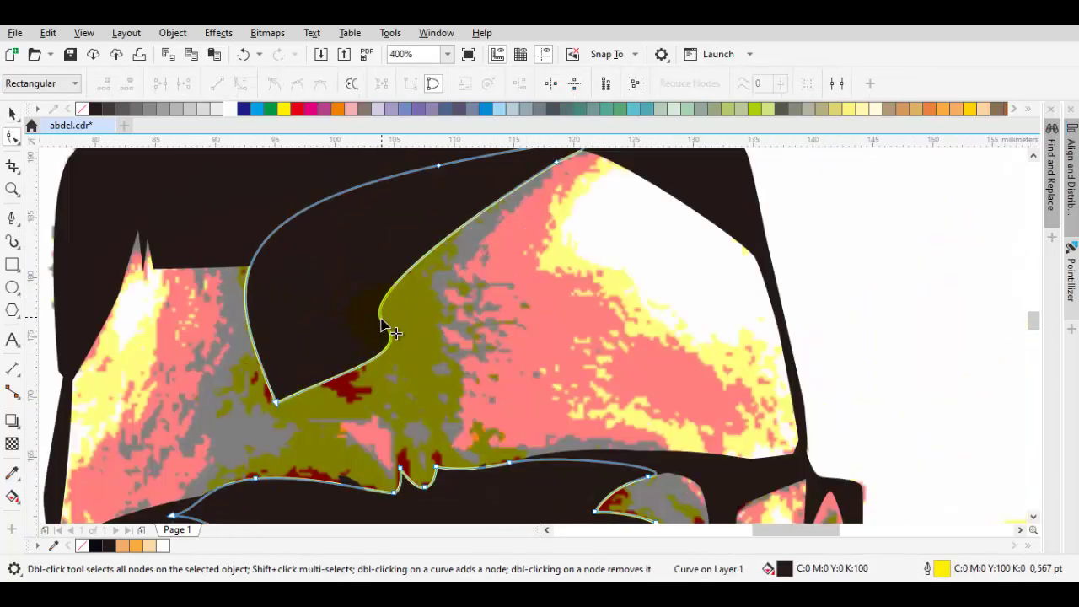
click(379, 315)
drag(348, 289, 350, 260)
key(space)
key(space)
drag(383, 322, 381, 303)
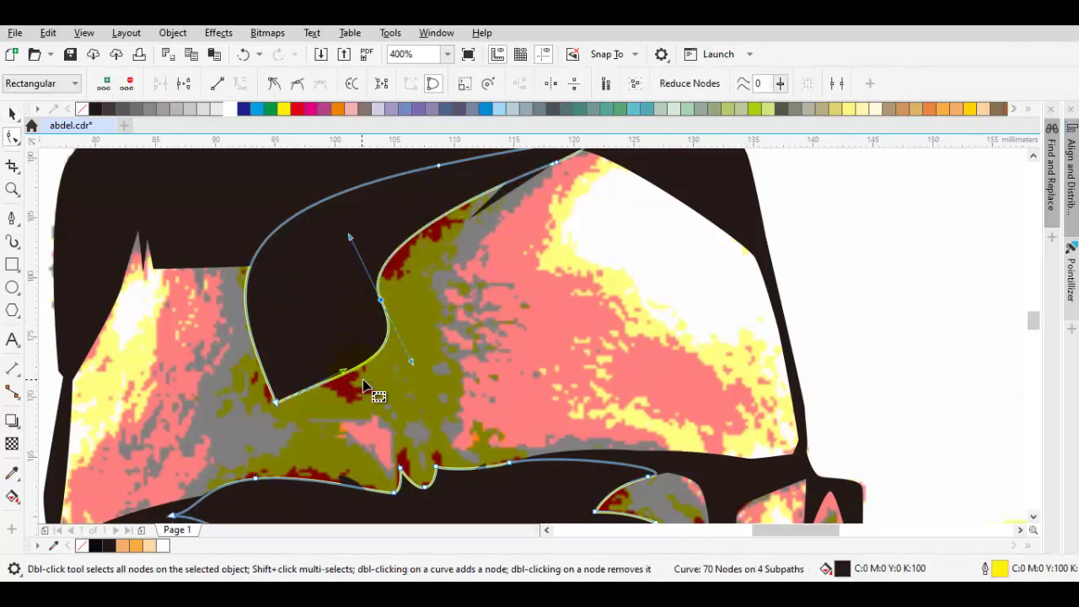
drag(346, 372, 389, 249)
key(space)
scroll(332, 394, down, 1)
key(Escape)
Fill the face shadow shape with a uniform brown, C55 M76 Y100 K29 (#73492F).
drag(425, 318, 405, 290)
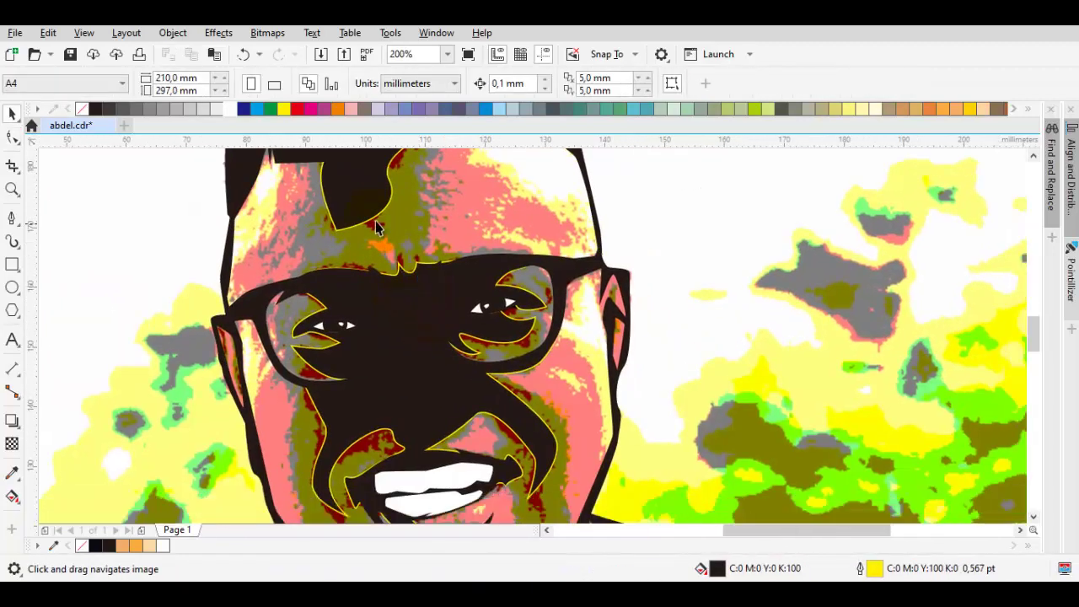
scroll(379, 227, up, 1)
drag(381, 232, 379, 295)
key(space)
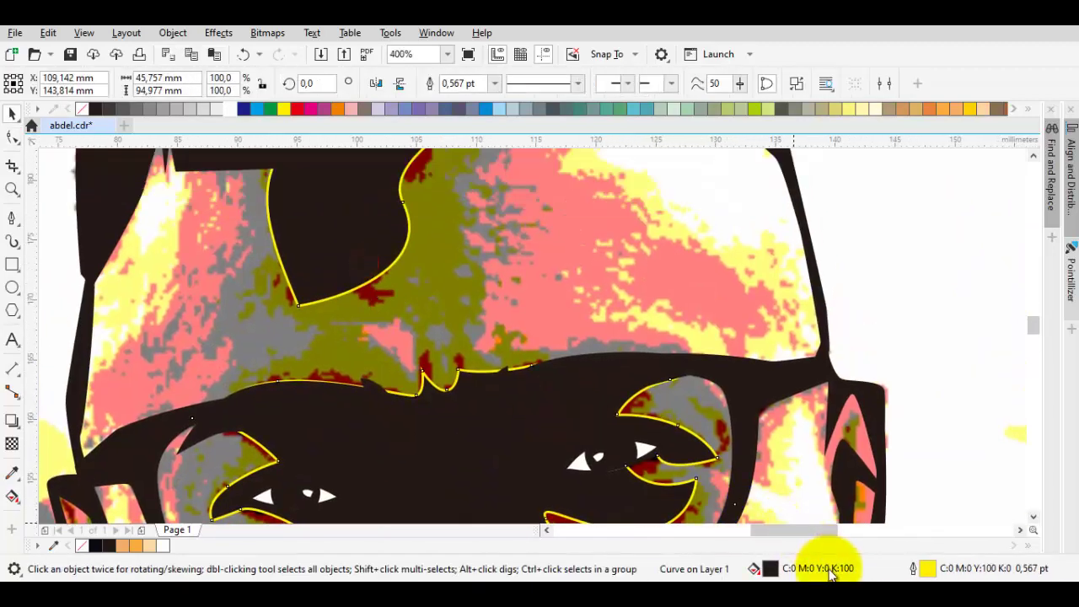
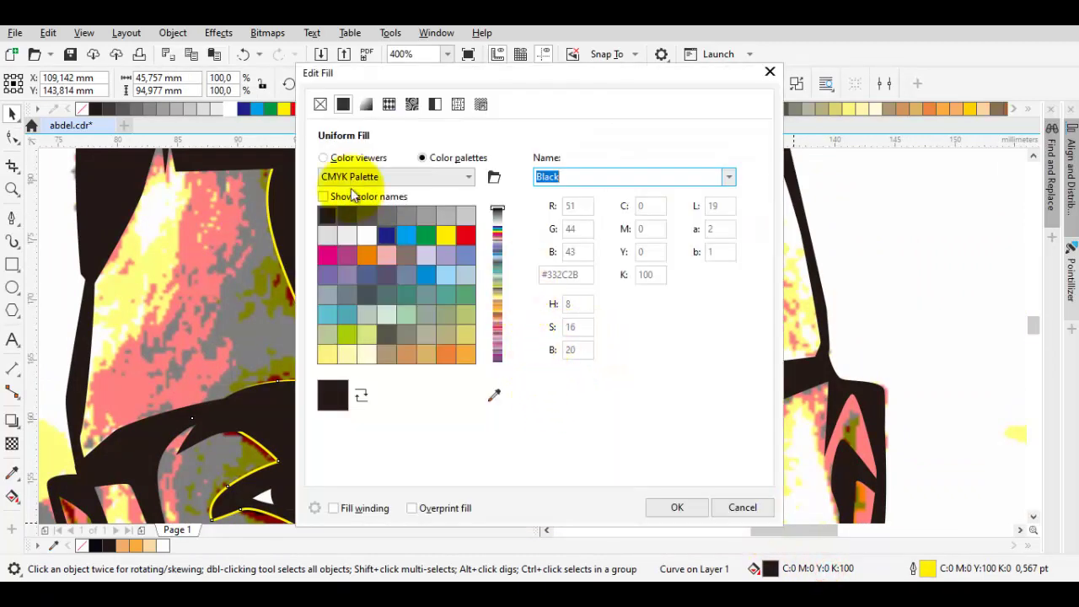
click(323, 158)
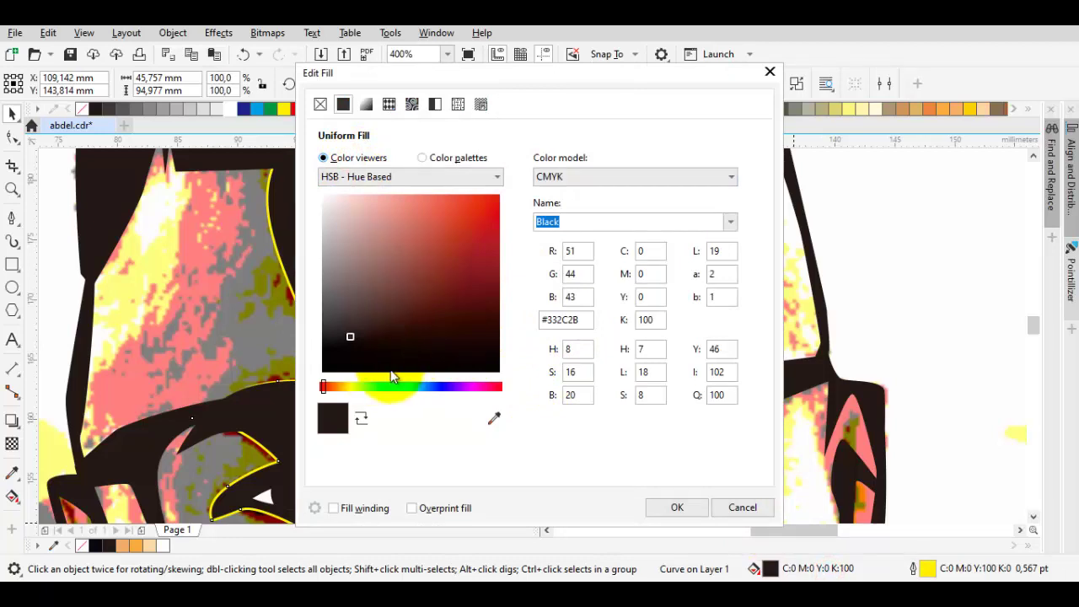
drag(338, 384, 333, 387)
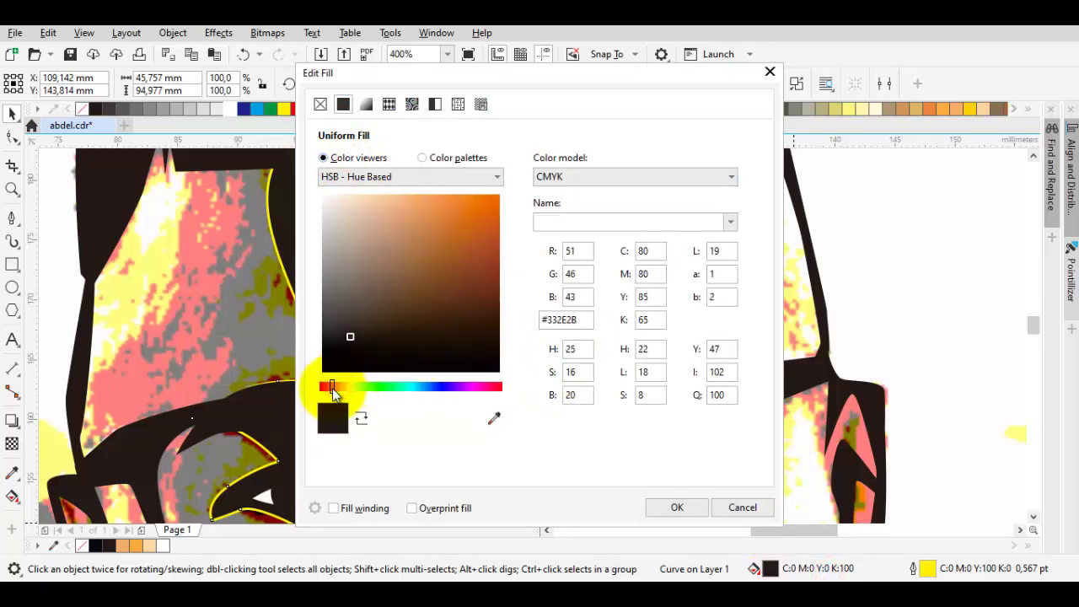
drag(462, 291, 431, 287)
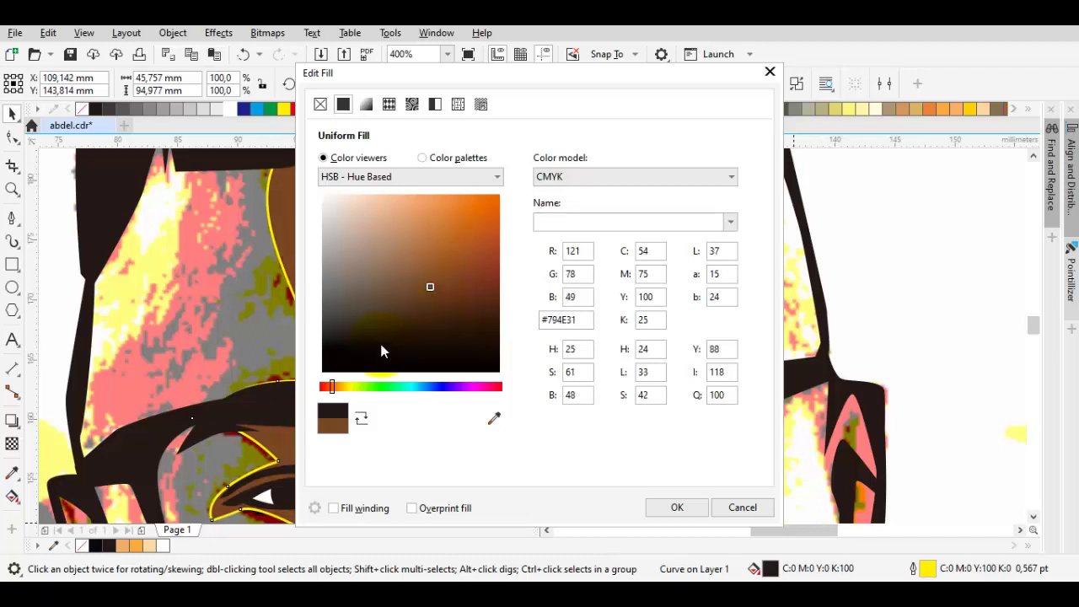
click(328, 387)
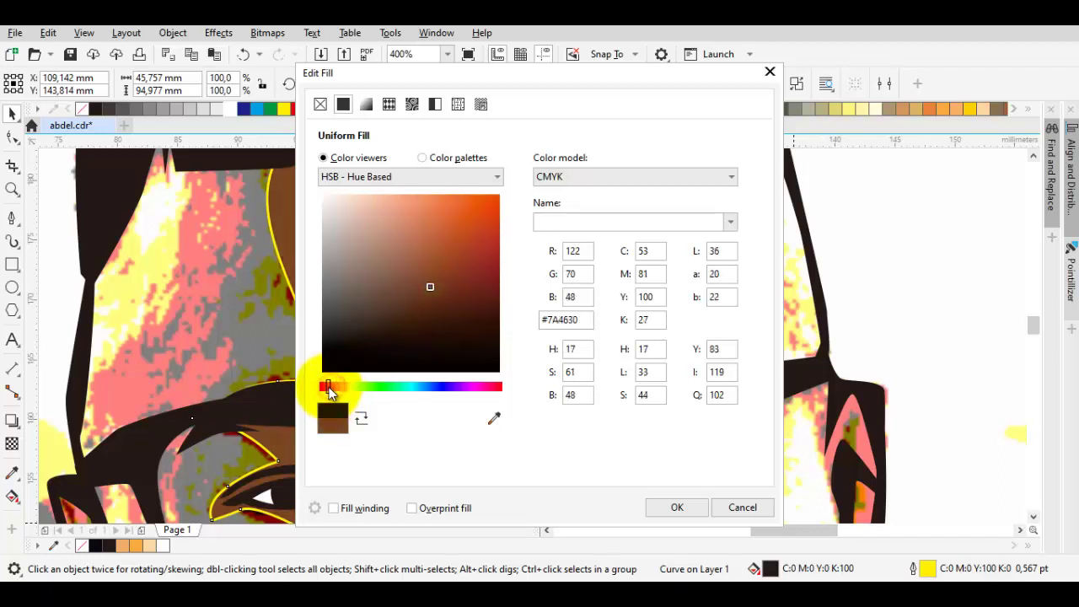
click(431, 297)
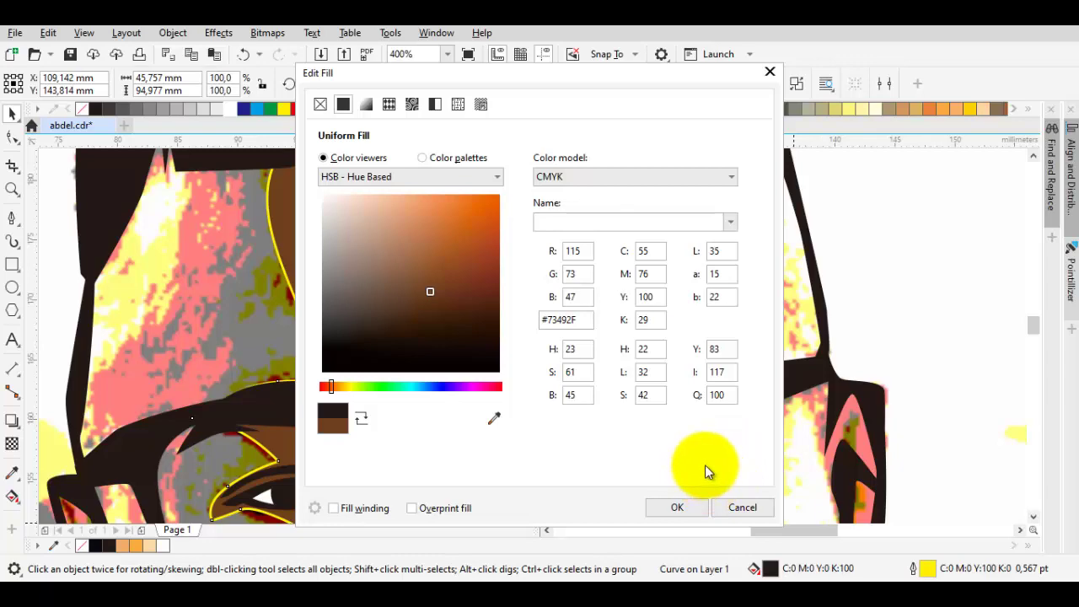
click(674, 507)
scroll(722, 445, down, 2)
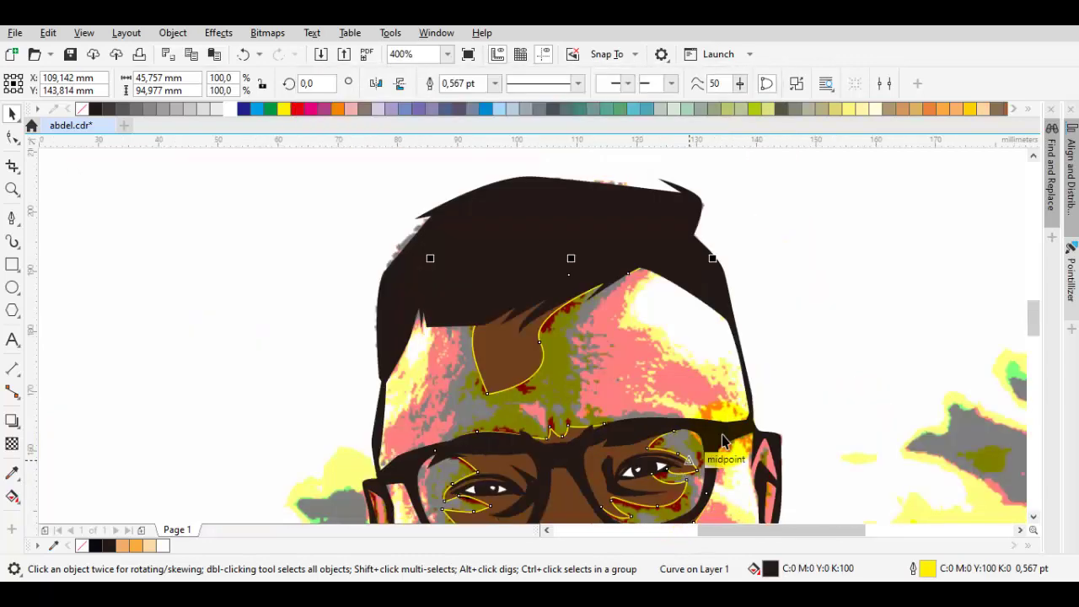
drag(787, 392, 677, 318)
click(786, 326)
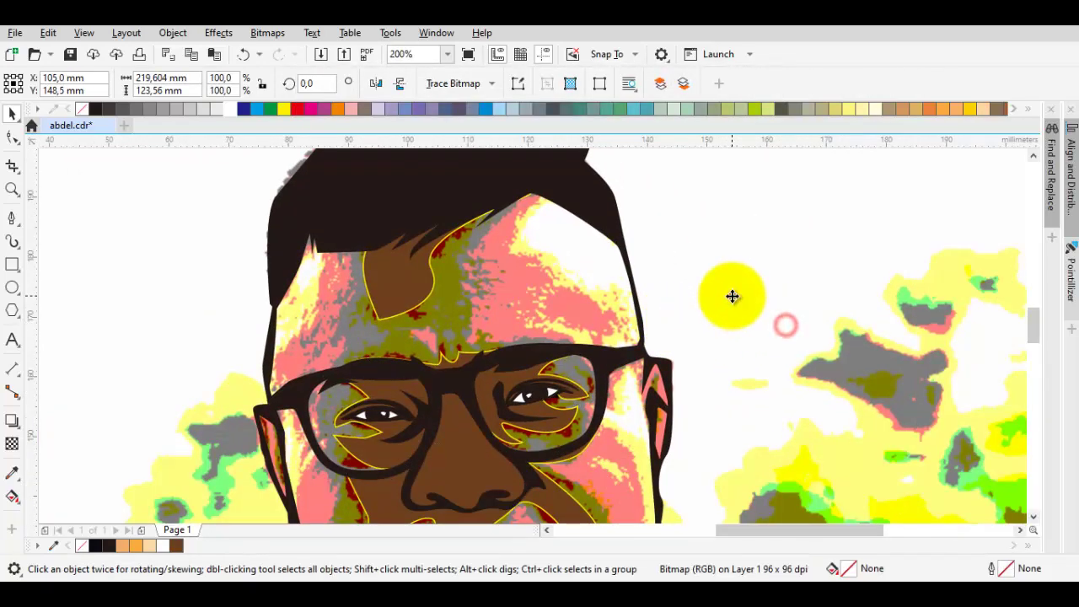
Cut the black lower-lip patch out of the peach skin shape with Back minus Front to open a pale highlight.
shift+click(644, 250)
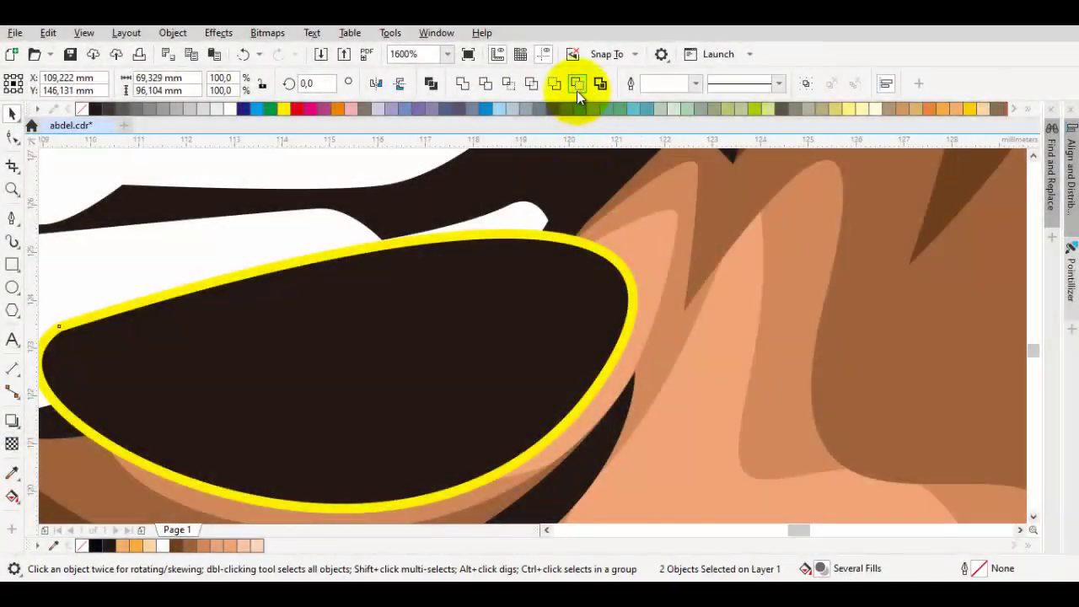
click(576, 89)
key(Escape)
scroll(675, 309, down, 2)
drag(686, 299, 681, 322)
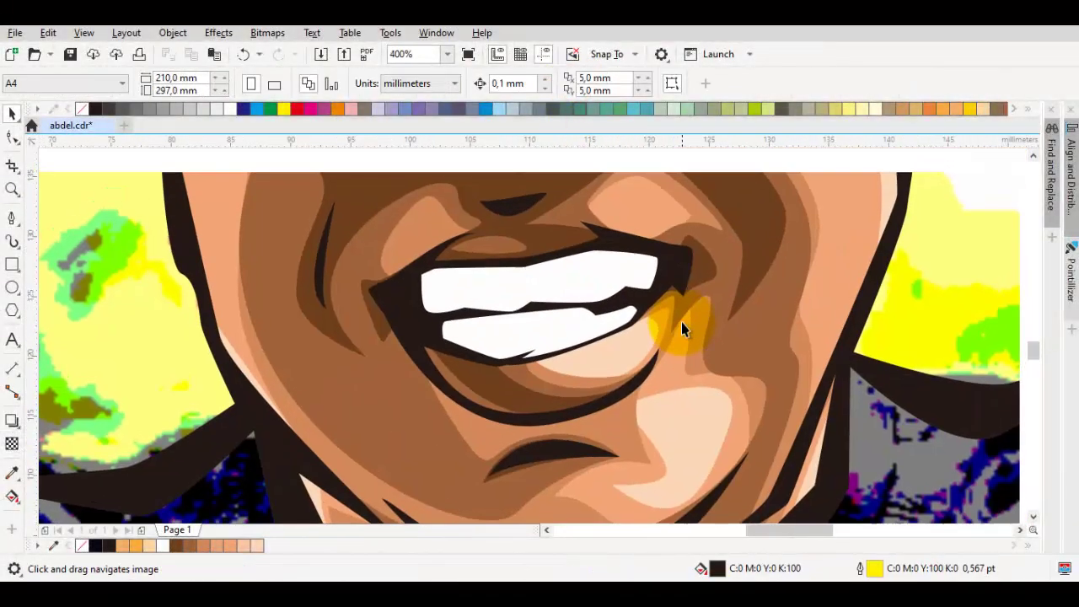
scroll(680, 320, down, 2)
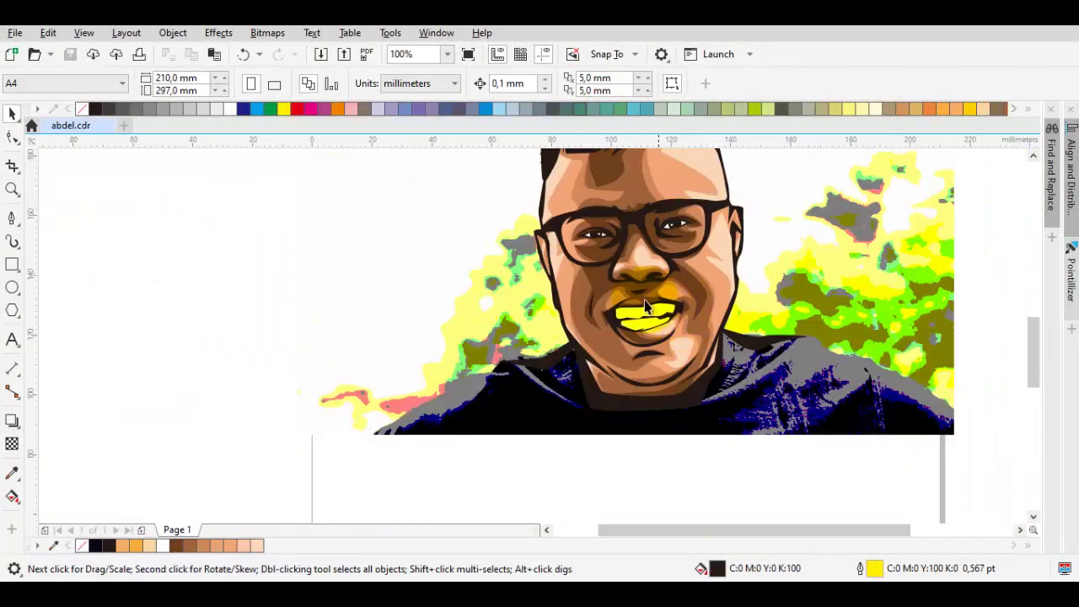
Draw a closed Pen curve about 7.1 by 4.7 mm over the peach area above the mouth's right half, overlapping the lip line.
scroll(645, 301, up, 2)
drag(754, 329, 597, 270)
scroll(605, 194, up, 1)
drag(605, 194, 546, 248)
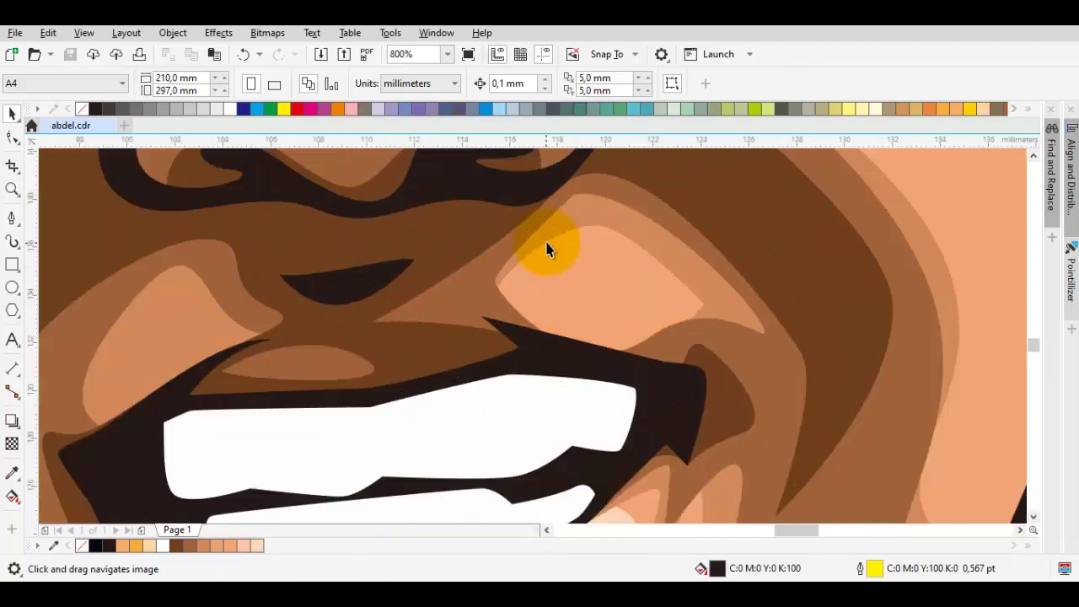
key(space)
drag(479, 342, 446, 315)
drag(607, 251, 666, 263)
drag(672, 364, 538, 369)
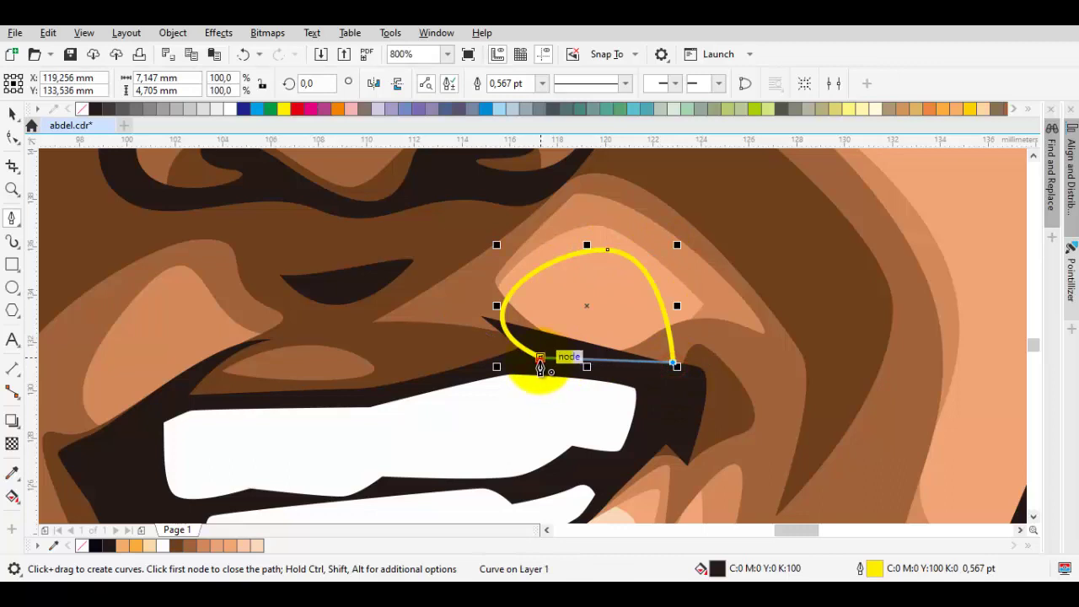
click(540, 359)
Move the top node of the right upper-lip patch slightly up and to the right.
key(F10)
scroll(608, 257, up, 2)
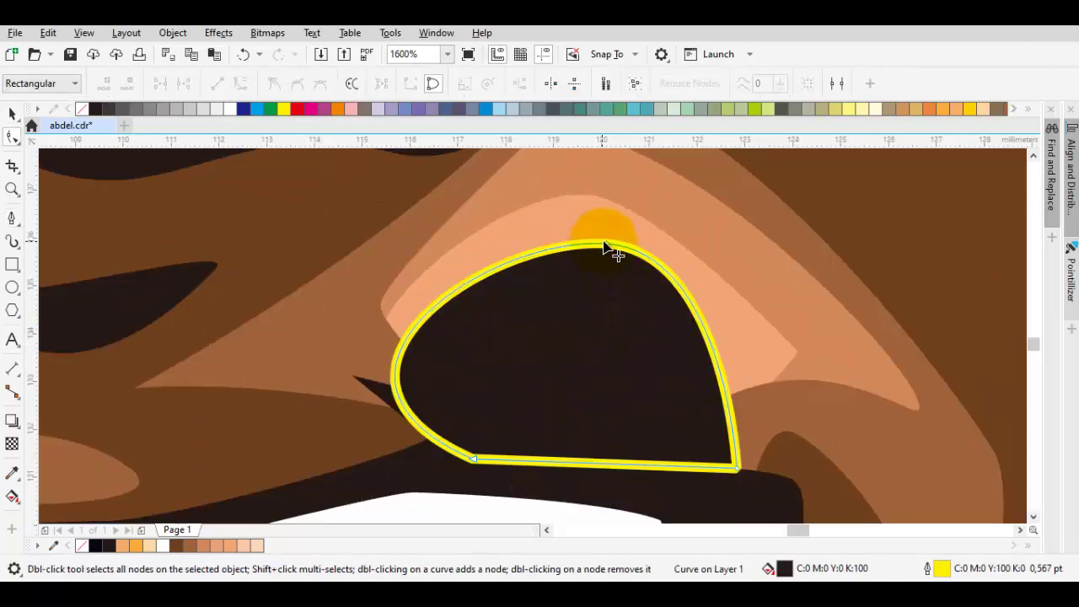
drag(605, 245, 631, 228)
key(space)
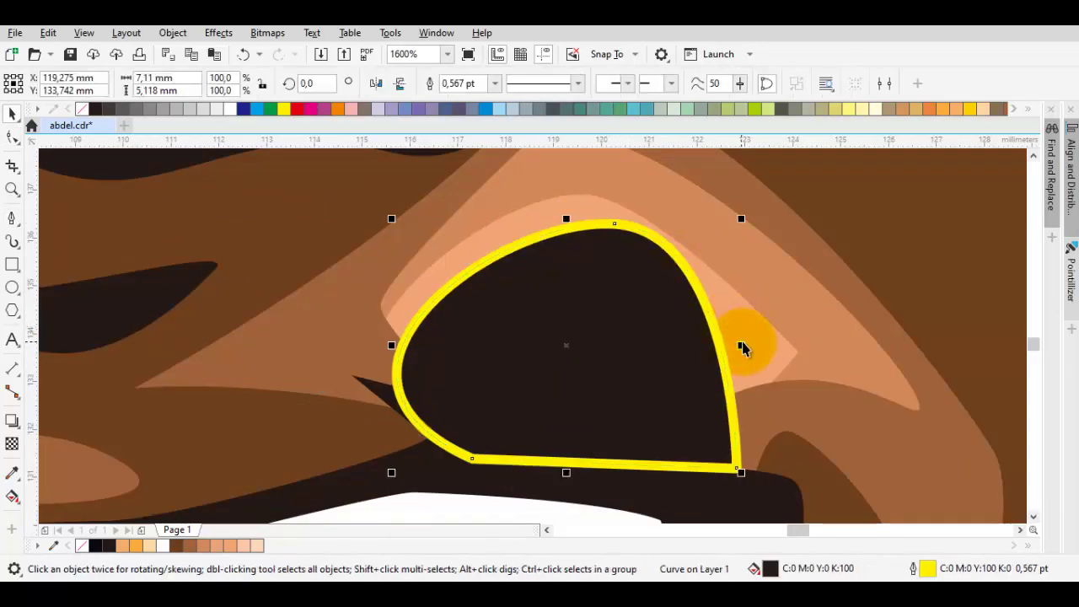
Subtract the right upper-lip patch from the surrounding peach skin shape with Back minus Front.
shift+click(735, 325)
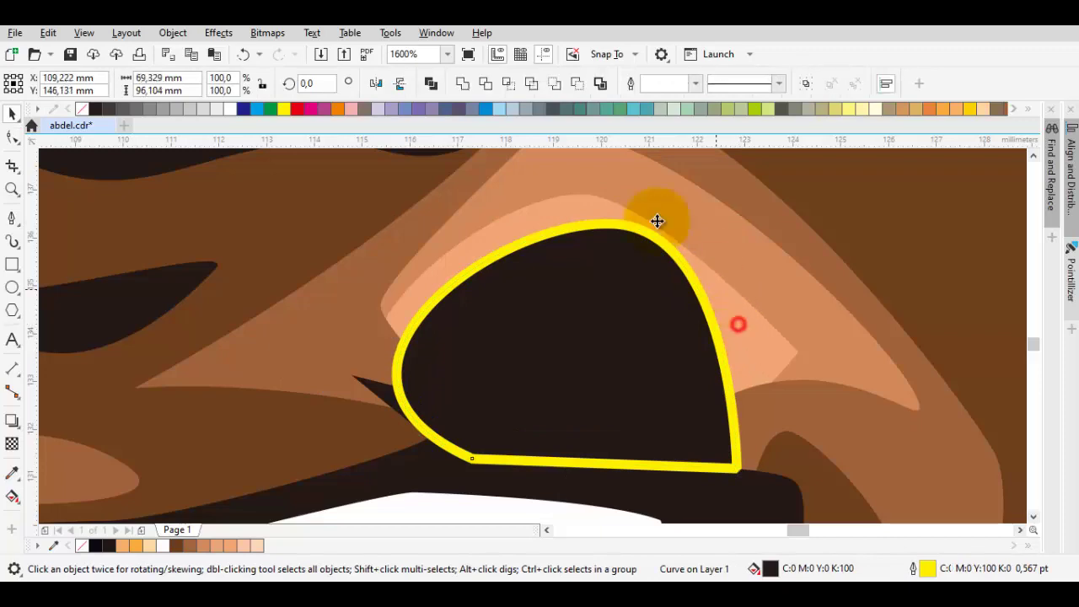
click(576, 85)
scroll(655, 297, down, 2)
scroll(656, 300, down, 1)
key(Escape)
Draw a closed Pen curve about 6.3 by 5.8 mm over the light-brown area above the mouth's left corner.
scroll(546, 320, up, 2)
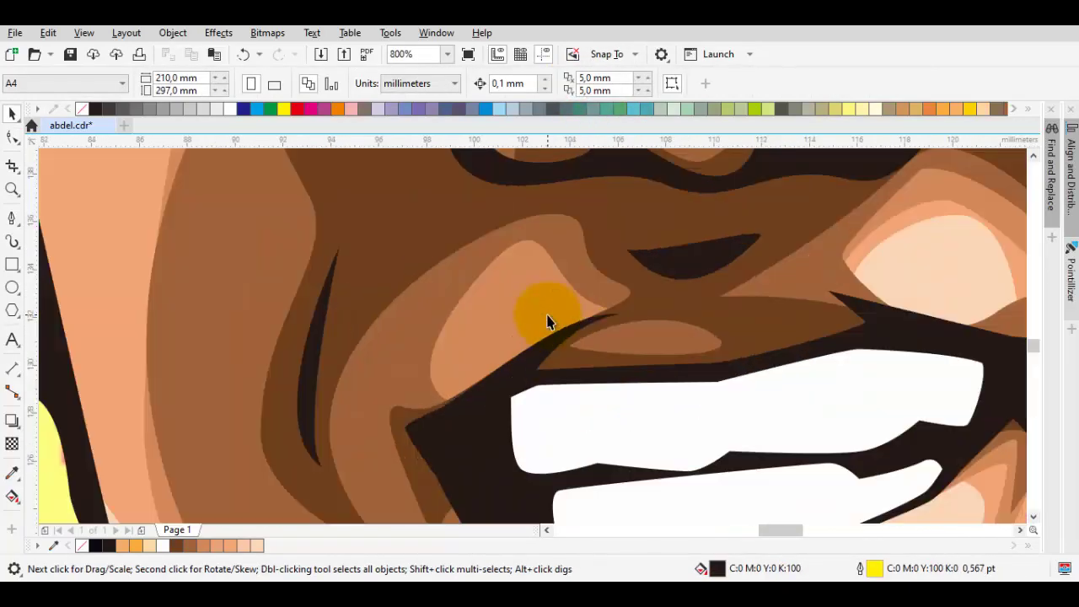
key(p)
drag(549, 316, 547, 334)
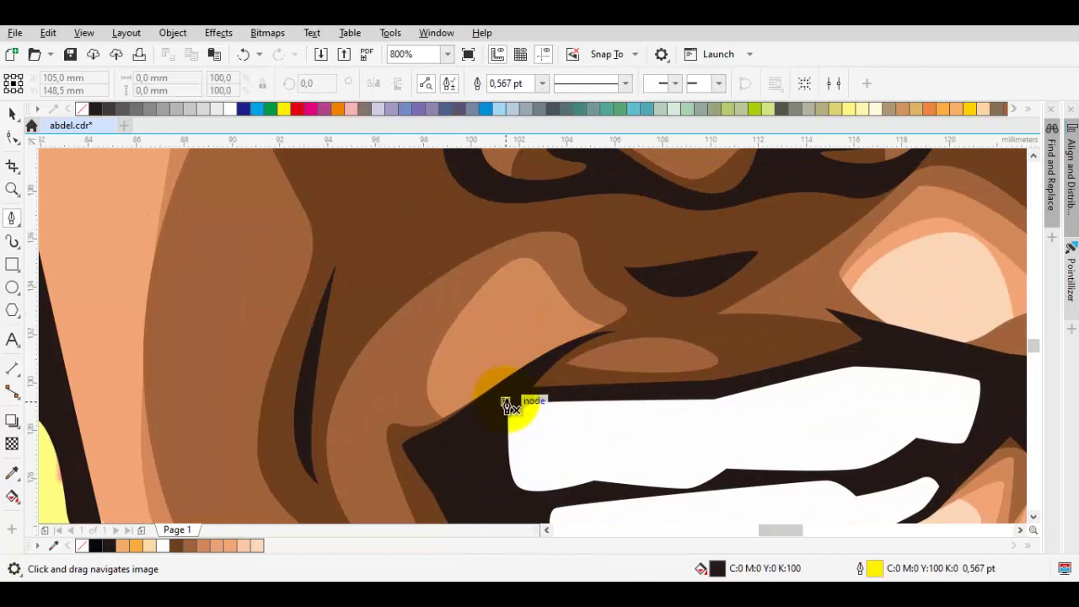
drag(489, 419, 419, 444)
drag(496, 292, 558, 249)
click(592, 367)
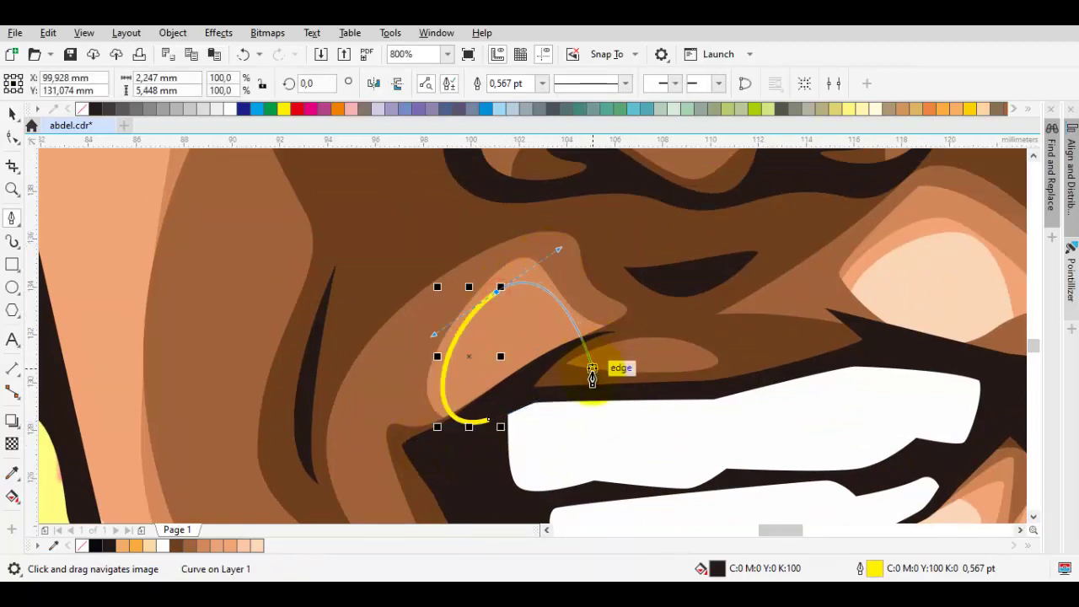
click(493, 421)
scroll(506, 277, up, 1)
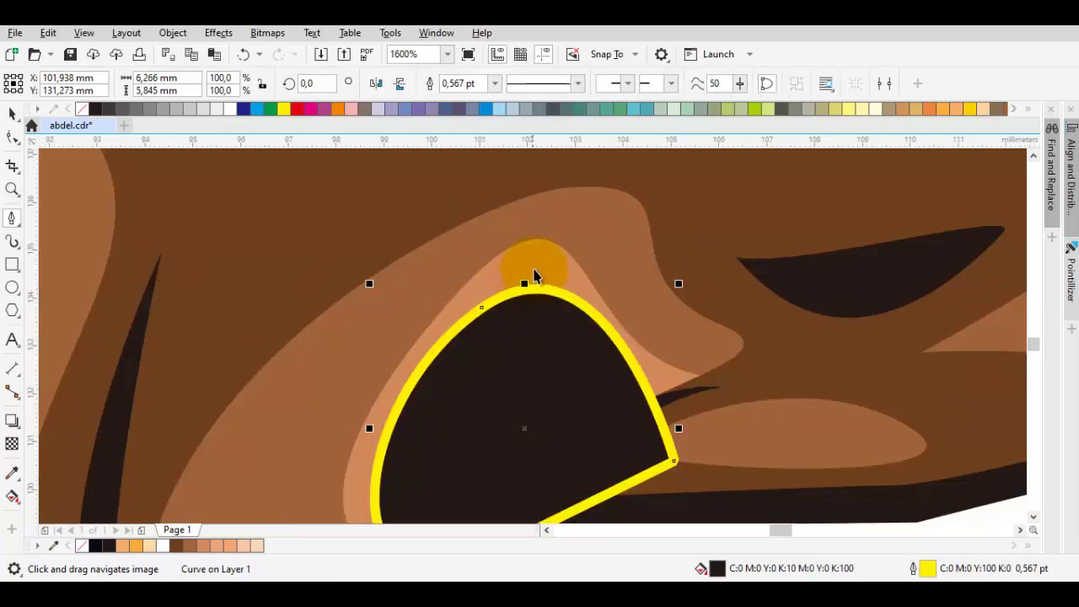
Subtract the left upper-lip patch from the surrounding light-brown skin shape with Back minus Front and save the drawing.
key(space)
shift+click(540, 211)
click(579, 83)
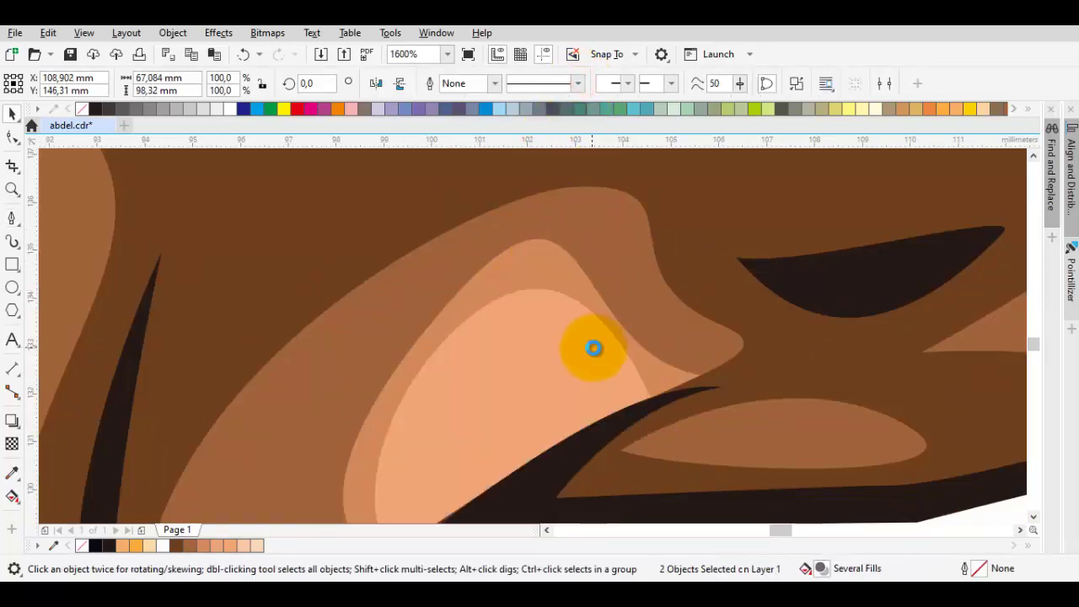
scroll(595, 349, down, 4)
drag(658, 349, 557, 344)
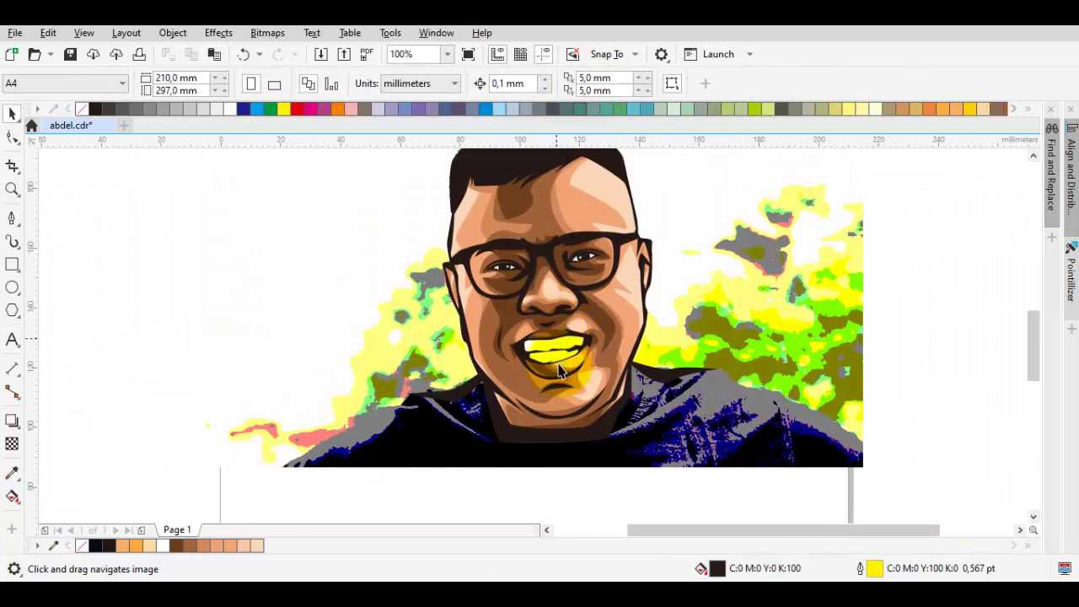
key(ctrl+s)
scroll(552, 356, up, 4)
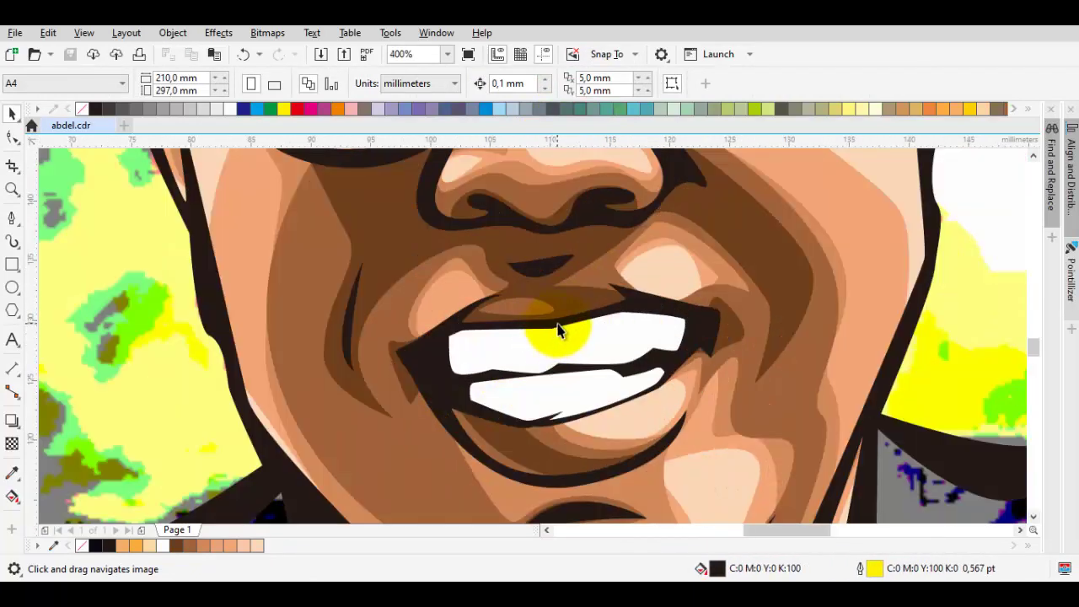
scroll(558, 331, down, 4)
scroll(484, 287, up, 2)
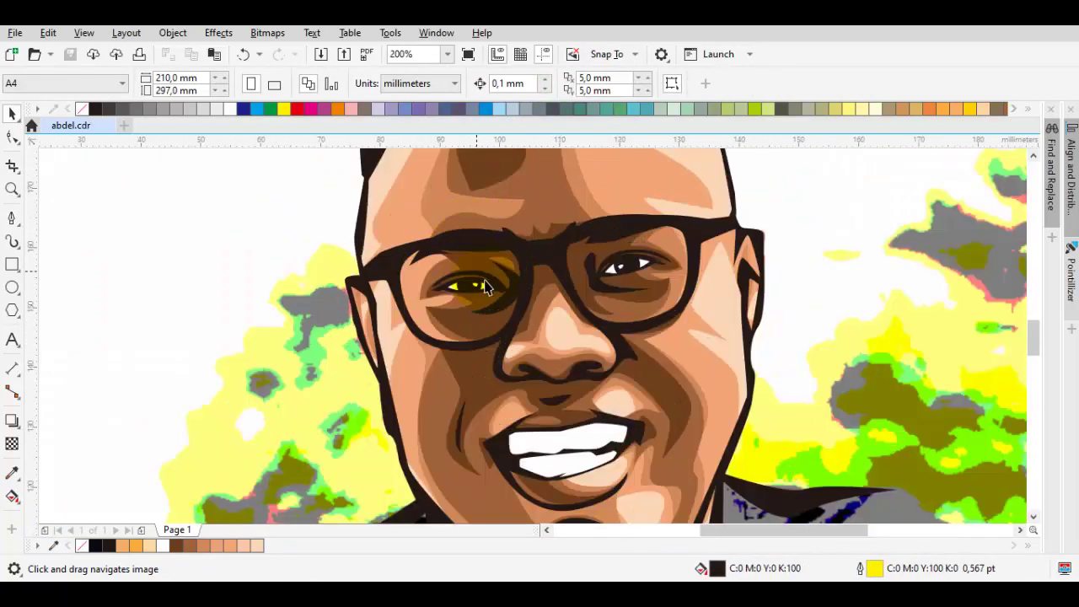
Change the uniform fill of the darkest brown face shadow shape to a darker, redder brown.
drag(572, 308, 504, 314)
click(403, 382)
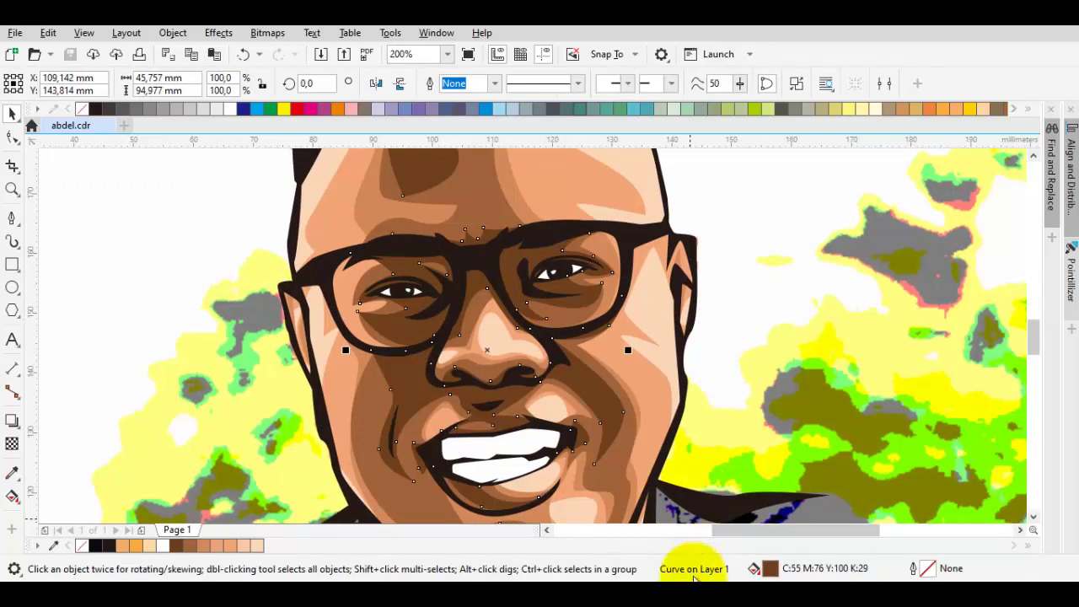
double_click(771, 568)
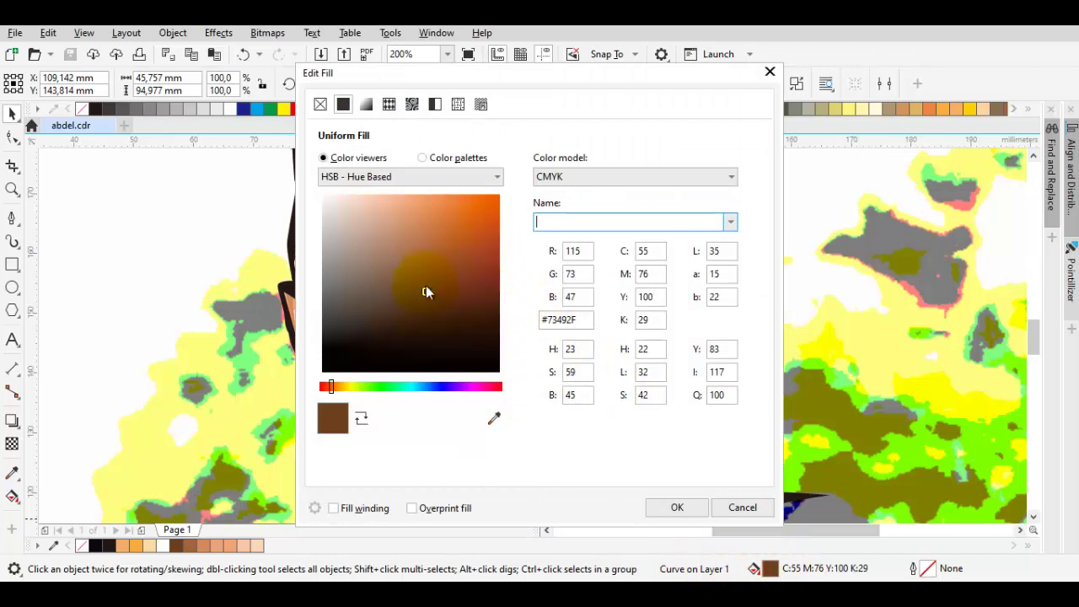
drag(487, 78, 788, 82)
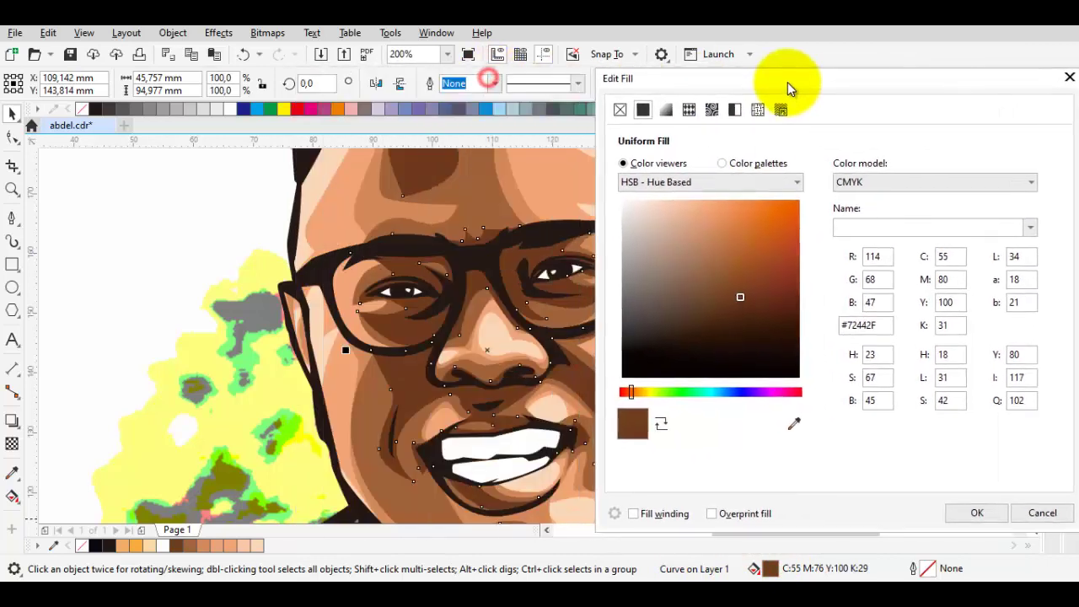
click(751, 299)
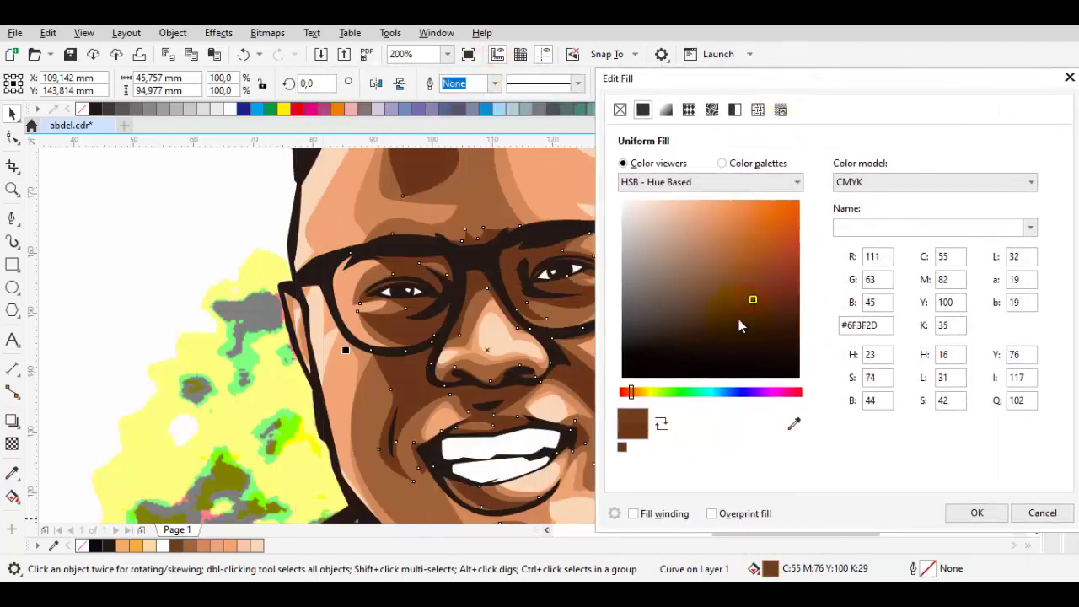
drag(631, 393, 626, 393)
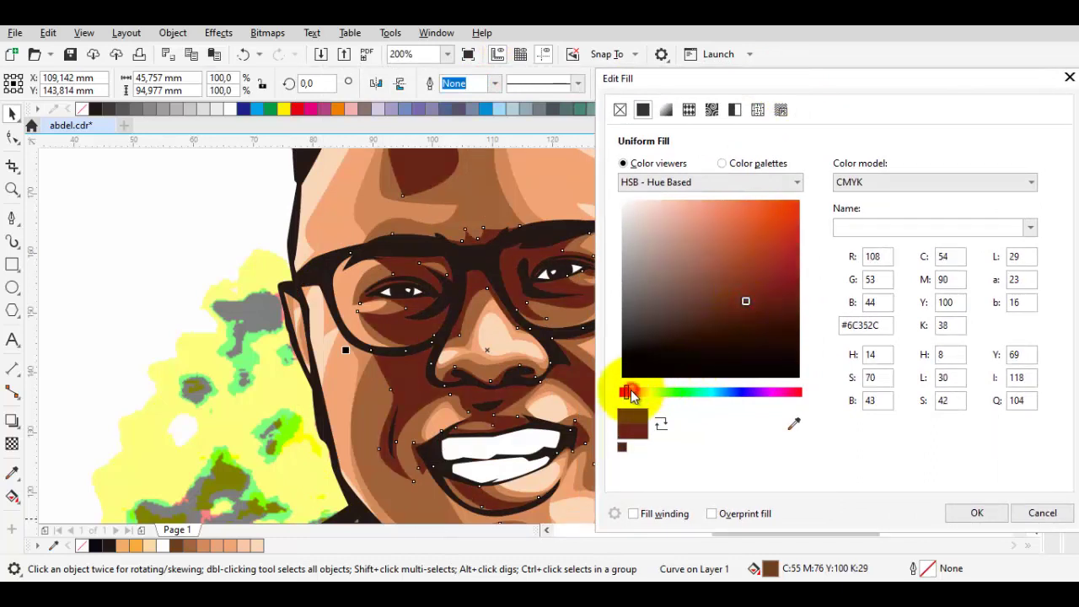
mouse_move(633, 394)
mouse_down()
mouse_move(622, 396)
mouse_move(647, 389)
mouse_up()
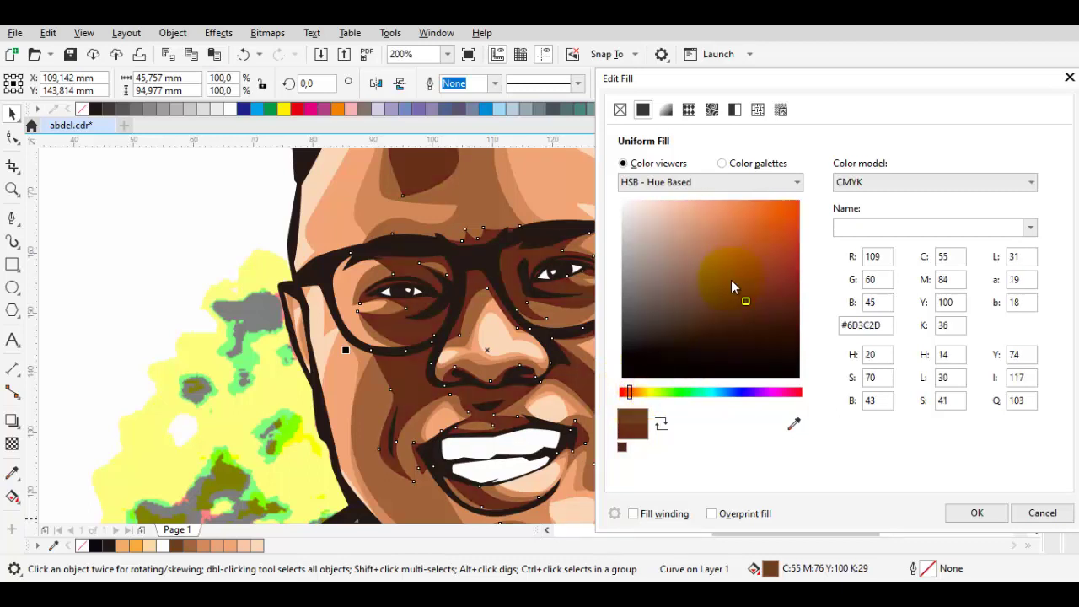
drag(740, 302, 746, 309)
key(Return)
scroll(706, 327, down, 1)
click(777, 334)
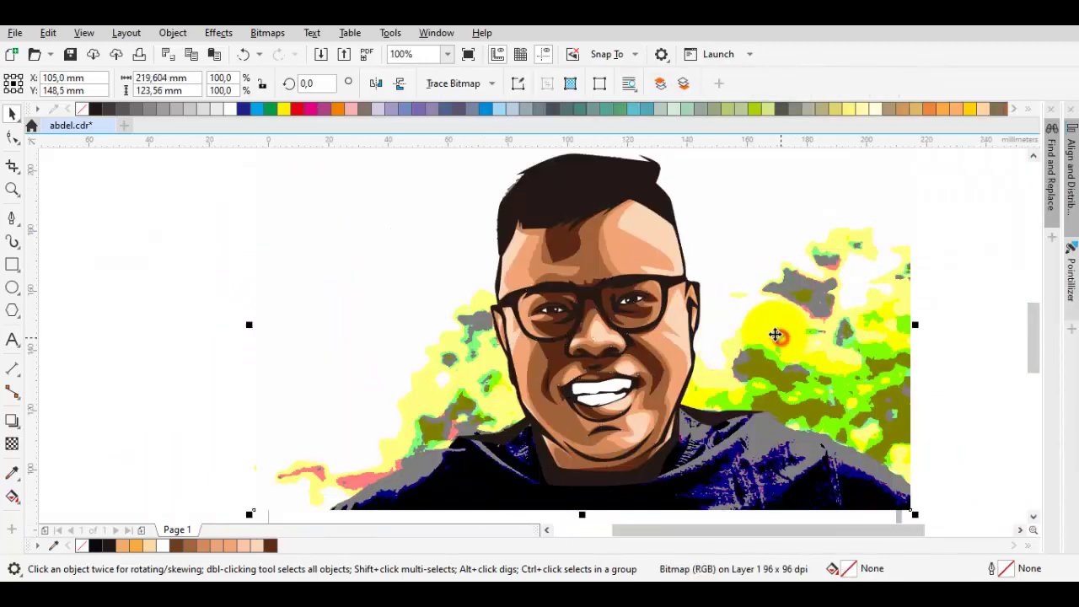
Set the mid-brown face shadow shape's uniform fill to a darker, redder brown, C49 M78 Y96 K17 (#8A4F35).
scroll(600, 259, up, 1)
scroll(600, 259, up, 2)
click(554, 238)
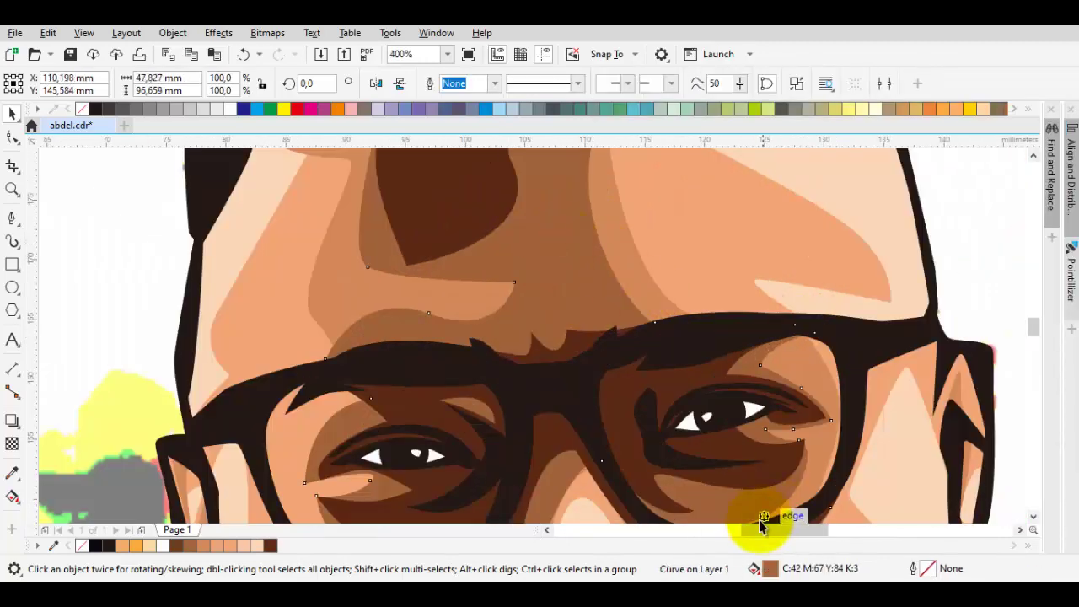
double_click(770, 569)
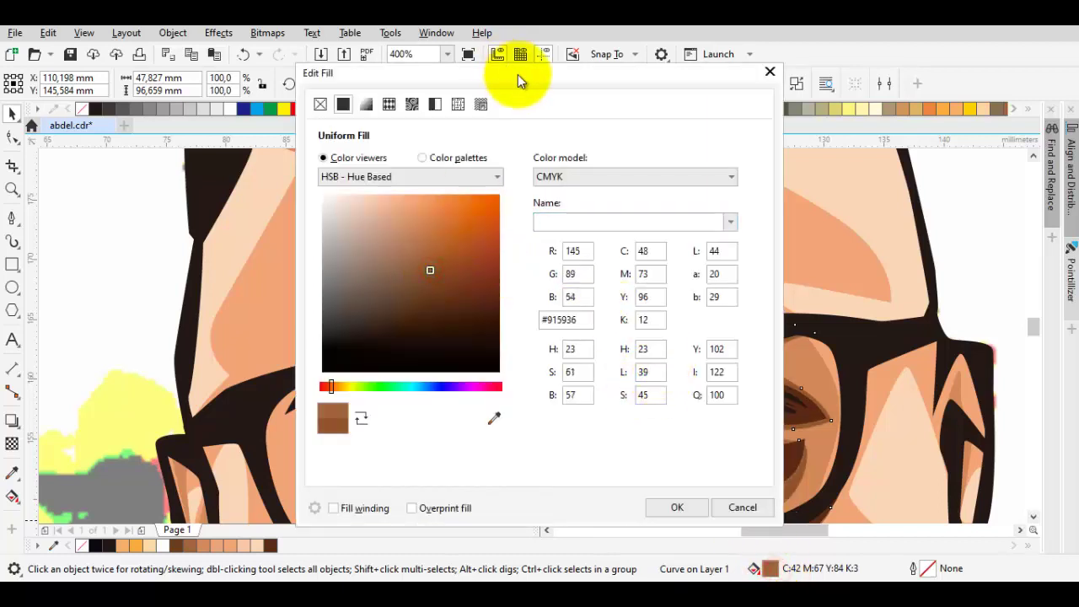
drag(517, 74, 855, 90)
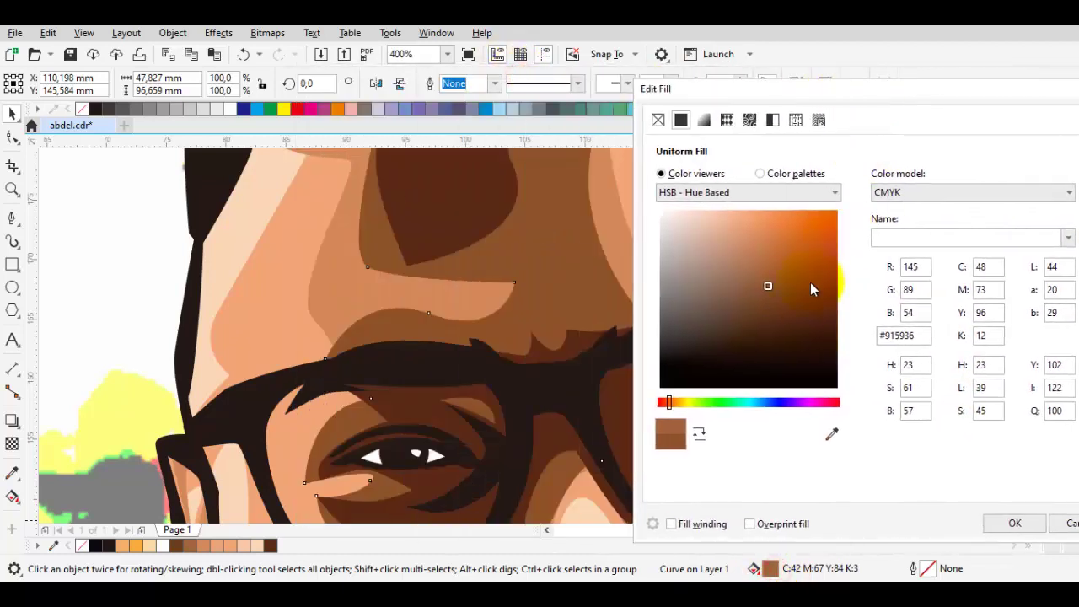
click(768, 296)
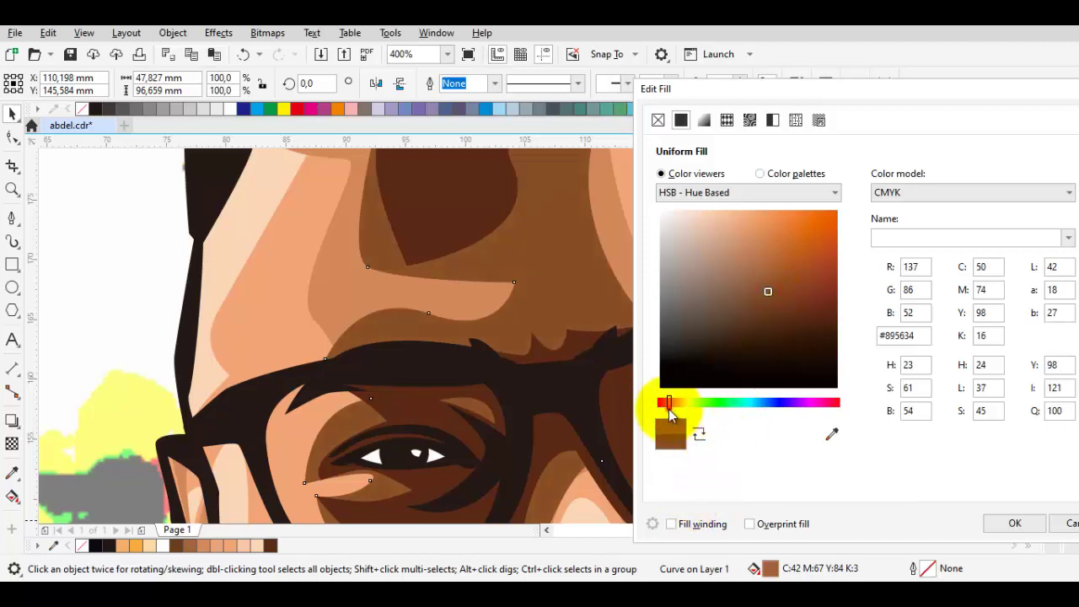
drag(667, 407, 664, 402)
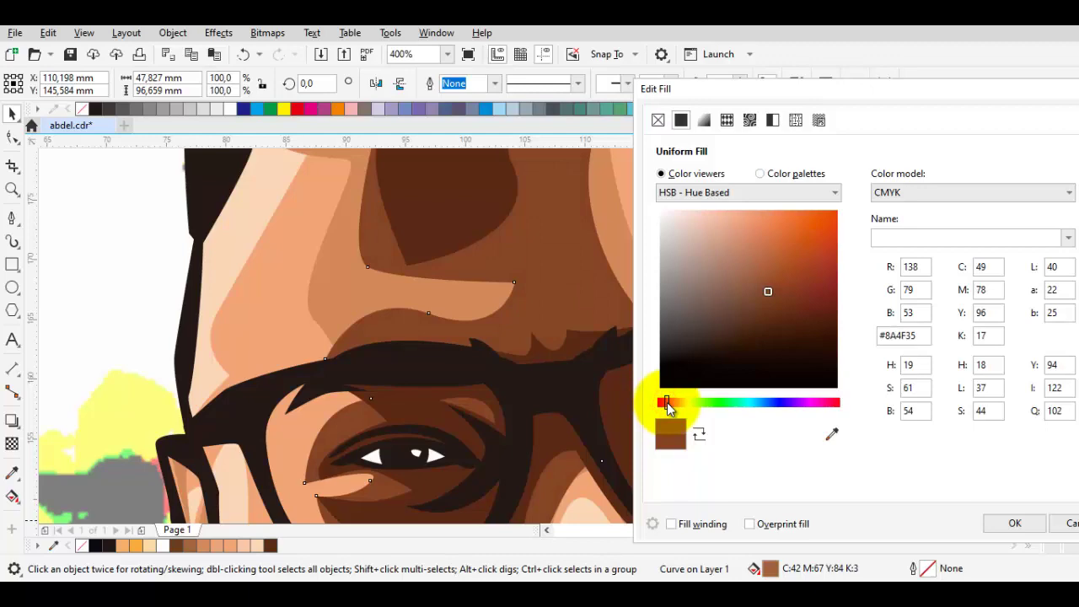
key(Return)
scroll(669, 410, down, 2)
click(826, 392)
drag(830, 391, 732, 363)
scroll(730, 369, down, 1)
key(Escape)
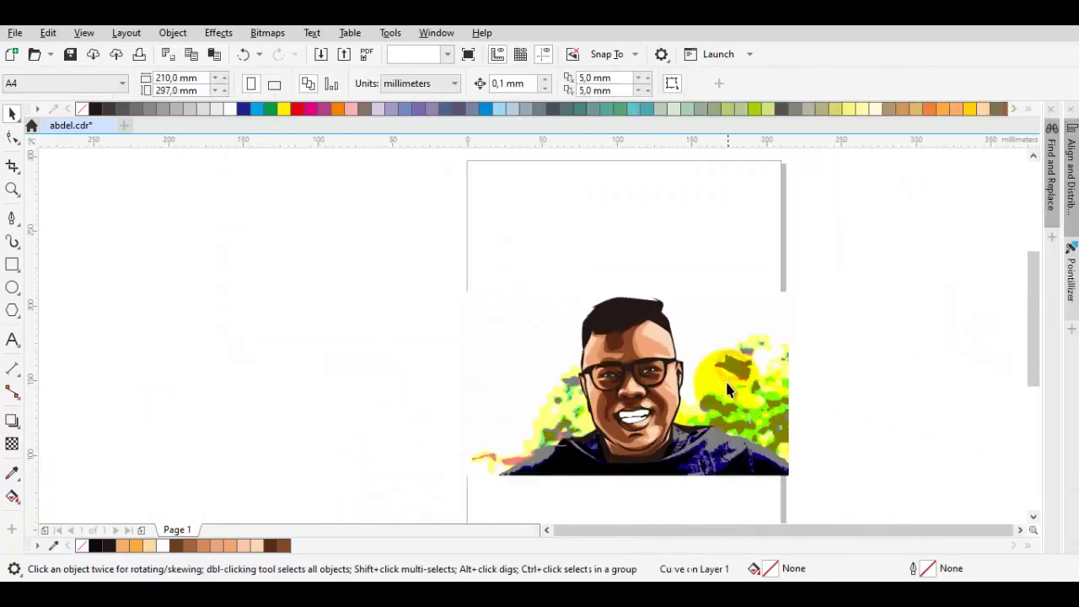
click(855, 351)
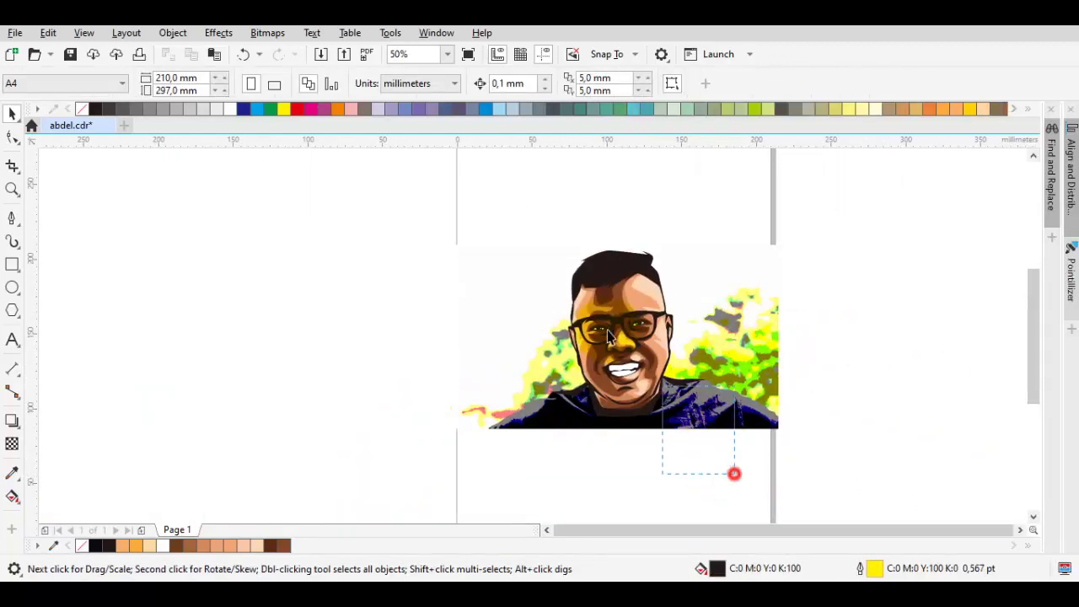
Place a copy of all the traced portrait shapes on the empty area beside the photo and inspect it.
drag(734, 473, 464, 193)
drag(610, 311, 334, 311)
click(356, 241)
scroll(334, 382, up, 2)
drag(334, 382, 452, 376)
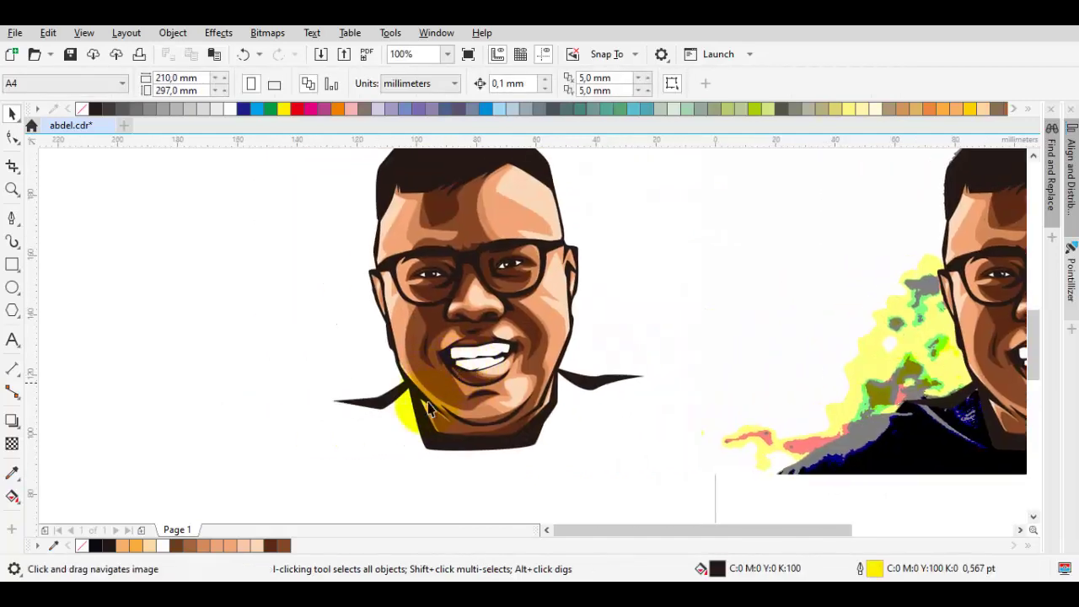
scroll(394, 433, up, 1)
drag(393, 434, 414, 393)
scroll(408, 333, down, 2)
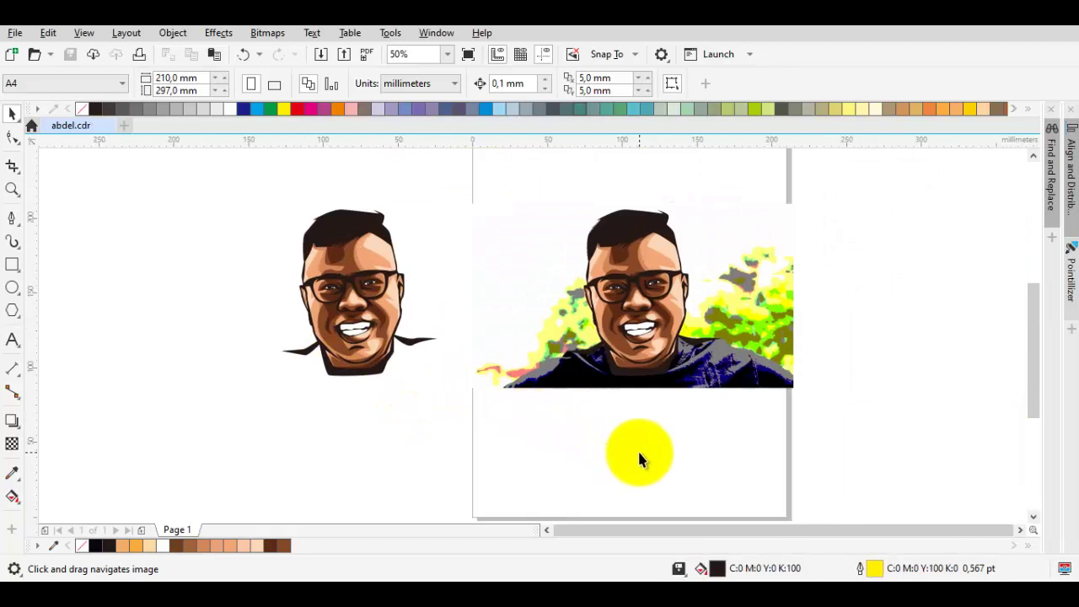
Undo the copy of the portrait shapes and clear the selection.
key(ctrl+z)
click(360, 405)
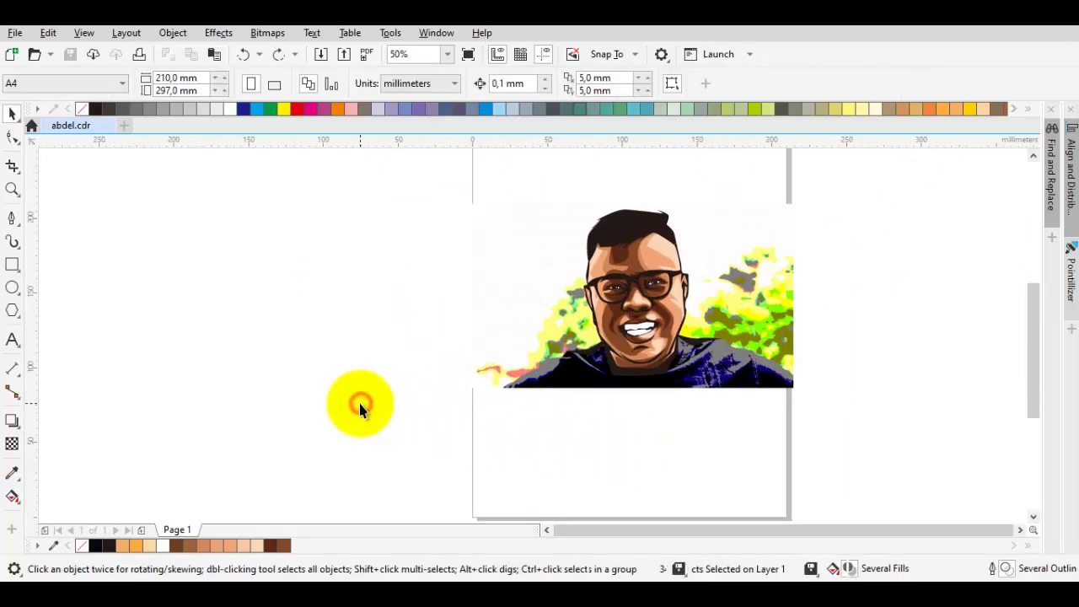
Delete the posterised bitmap lying over the original photo behind the portrait.
scroll(349, 406, up, 2)
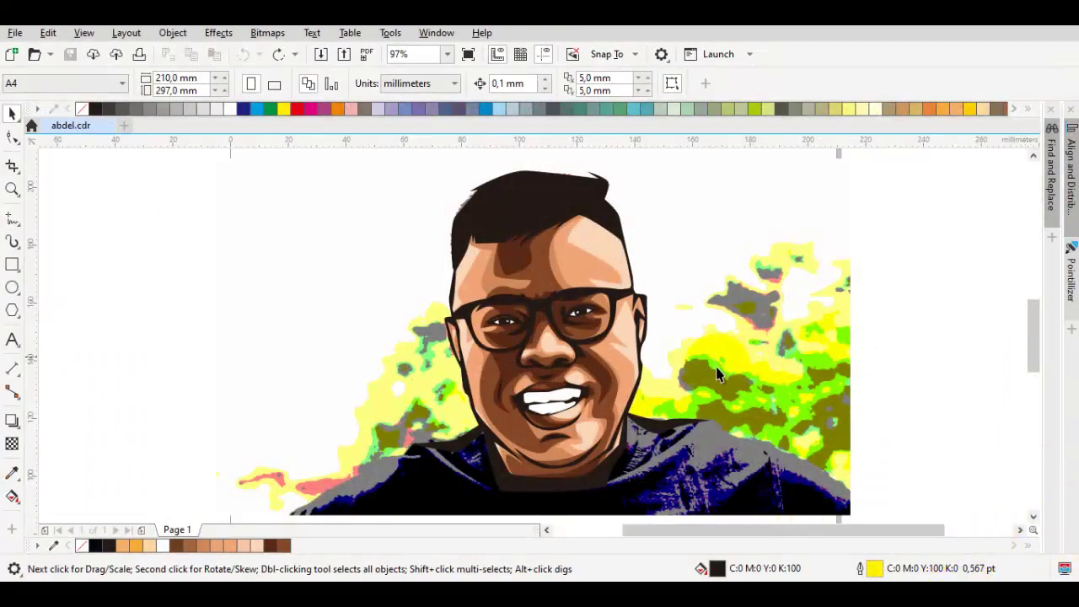
scroll(585, 433, up, 2)
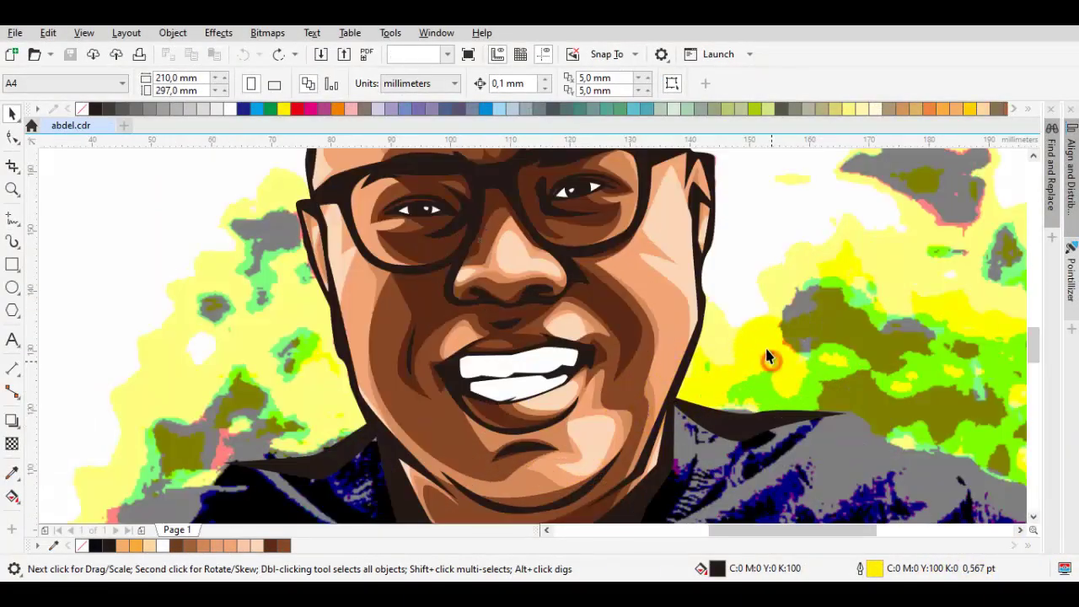
click(767, 357)
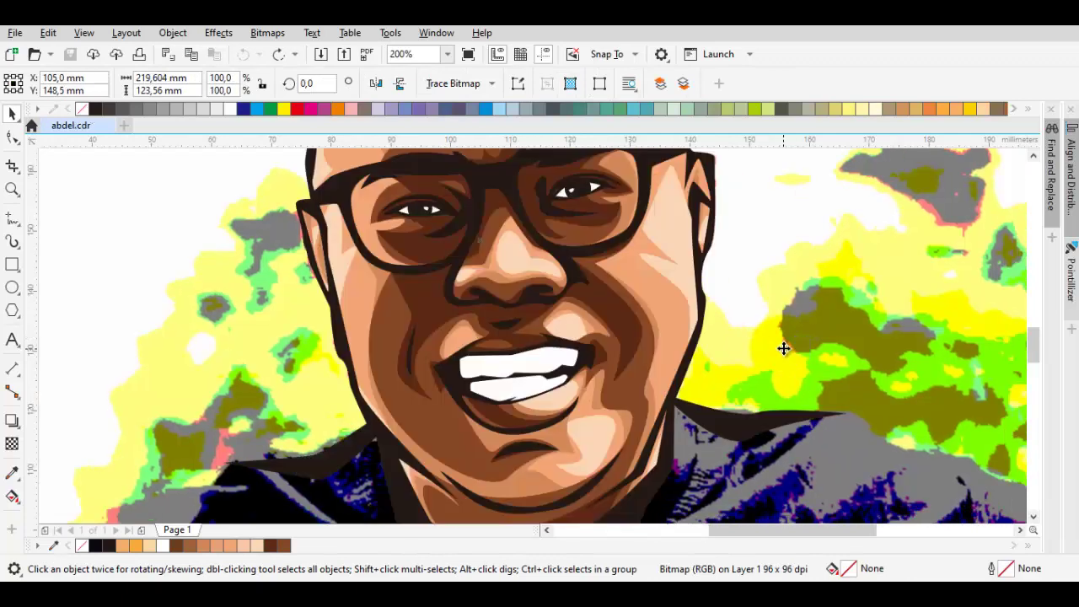
scroll(602, 401, up, 2)
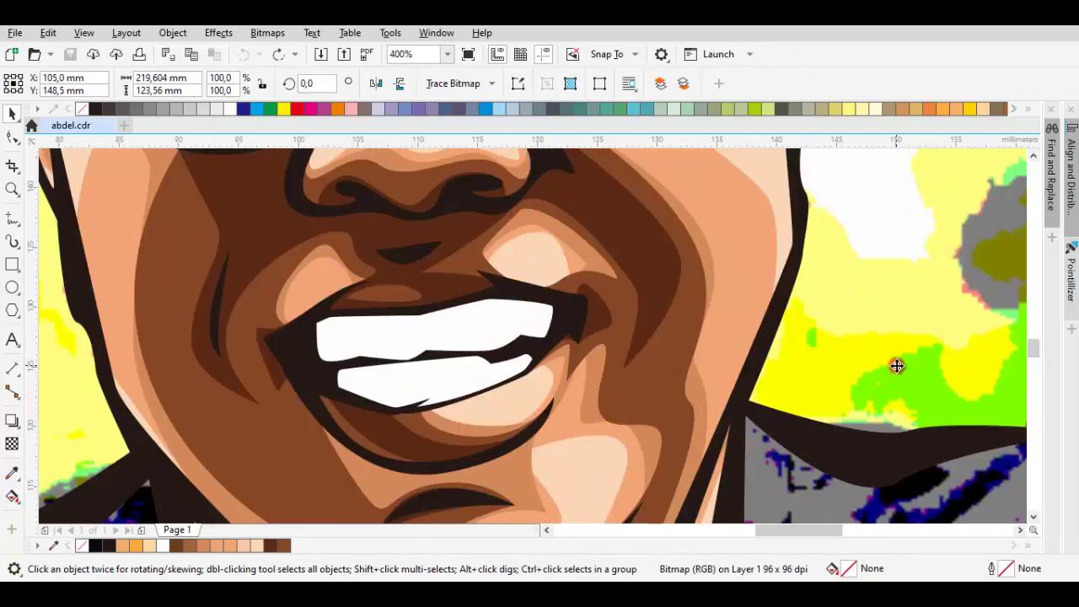
click(897, 365)
key(Delete)
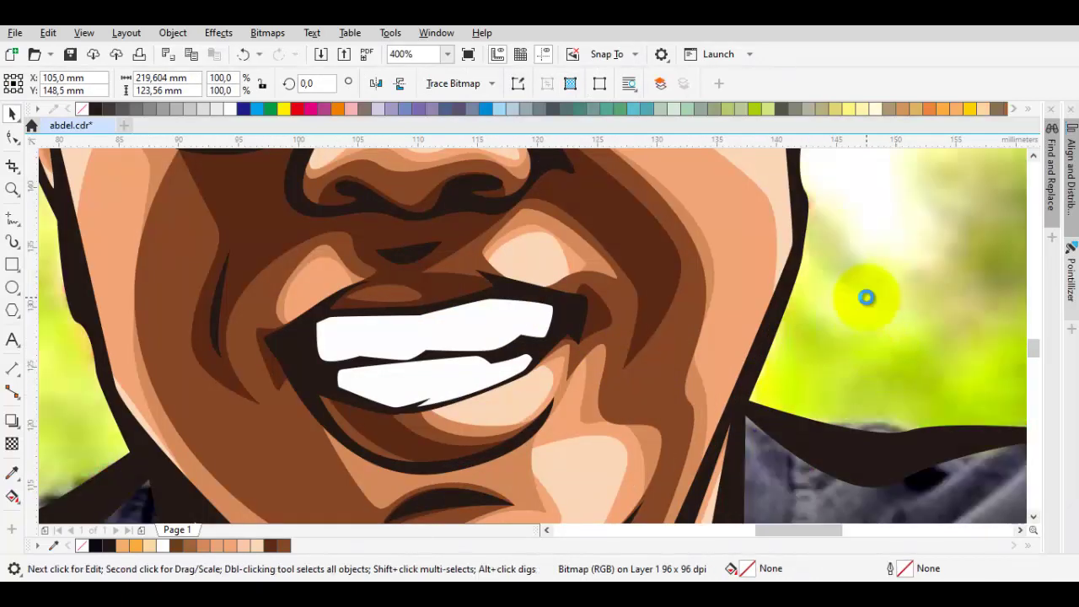
Reorder the original photo so it sits directly behind the white teeth shape.
right_click(866, 297)
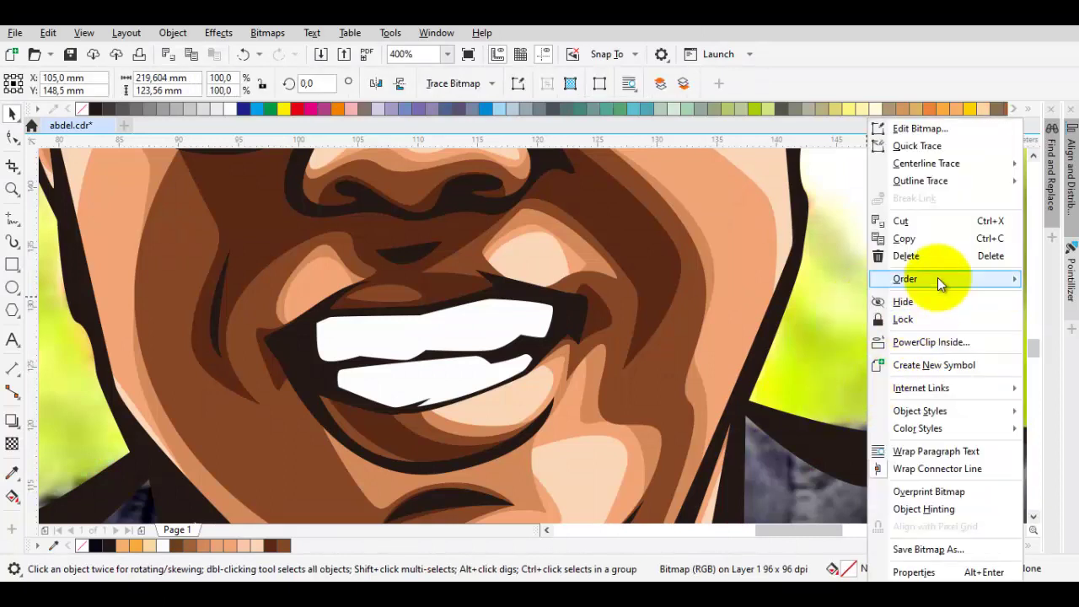
mouse_move(937, 278)
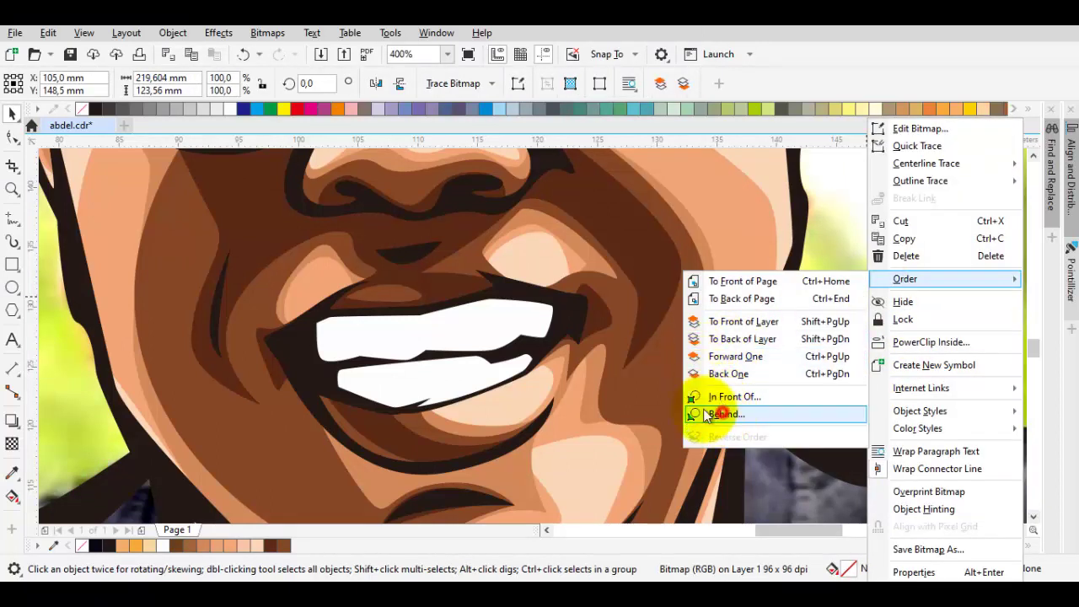
click(712, 414)
click(443, 321)
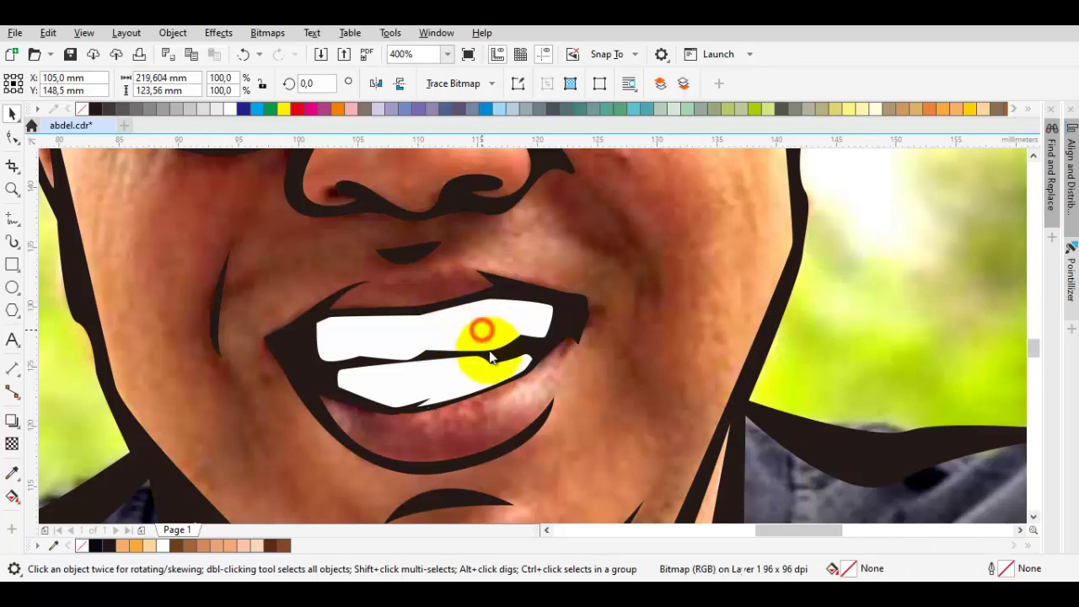
Adjust the lower edge of the white teeth shape by moving a node and remove the shape's fill.
click(482, 330)
scroll(448, 409, up, 2)
key(F10)
scroll(366, 405, up, 1)
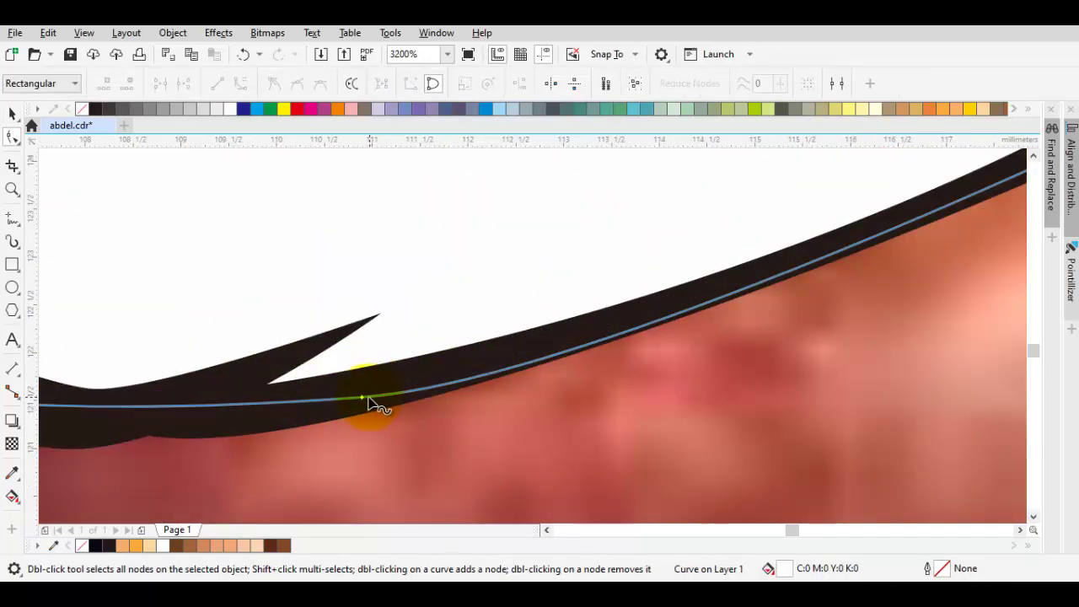
drag(355, 402, 330, 403)
scroll(334, 402, down, 4)
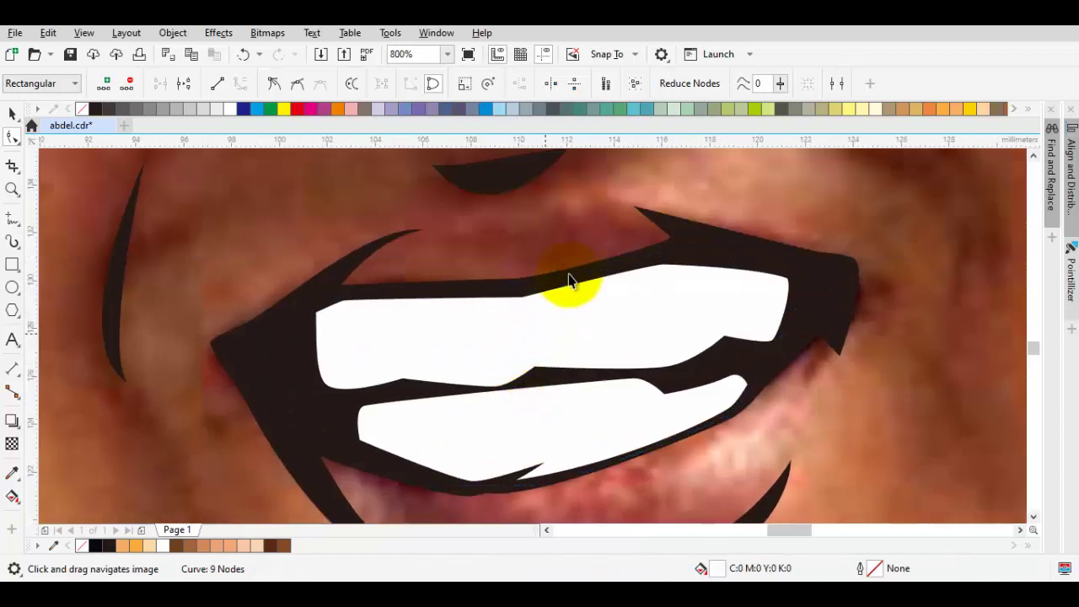
key(space)
click(84, 110)
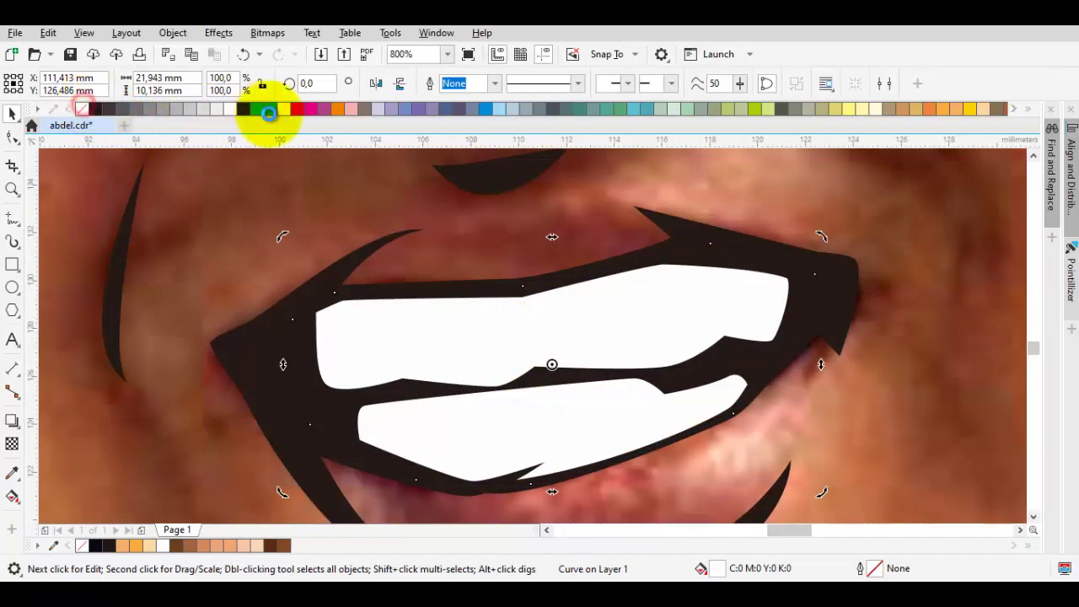
Trace the arched upper edge of a highlight across the three leftmost upper teeth, dipping at each gap, with the Pen tool.
scroll(379, 380, up, 2)
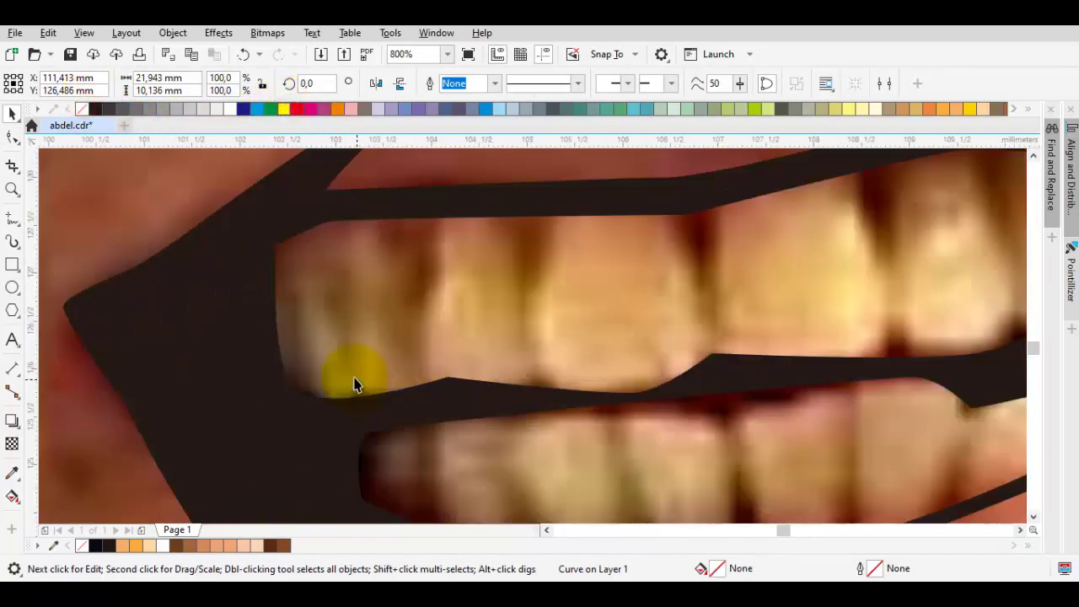
key(Escape)
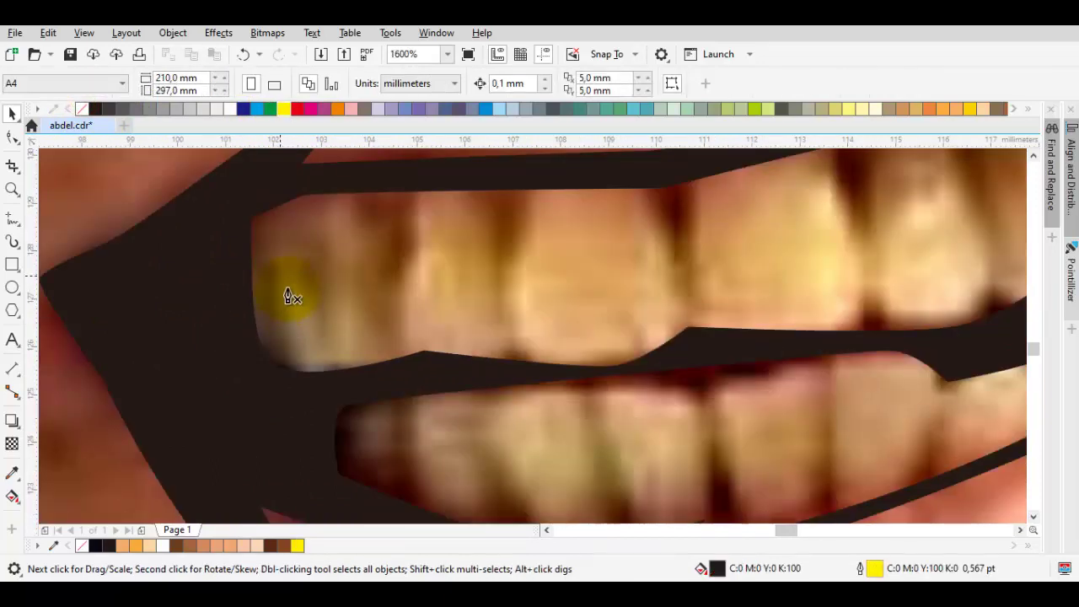
key(space)
scroll(294, 278, down, 1)
scroll(295, 278, up, 2)
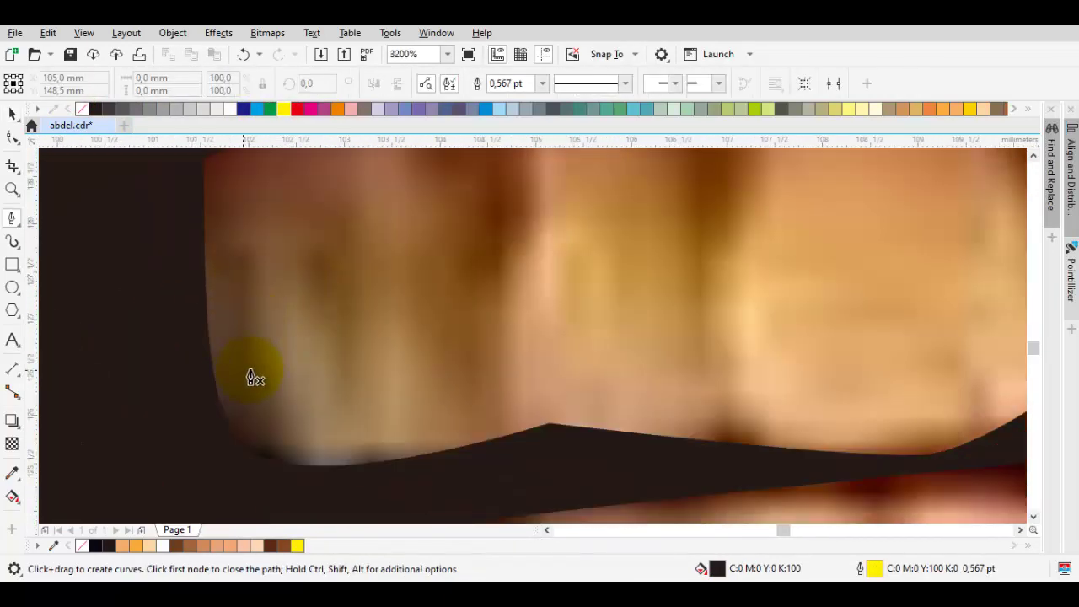
click(488, 413)
click(599, 203)
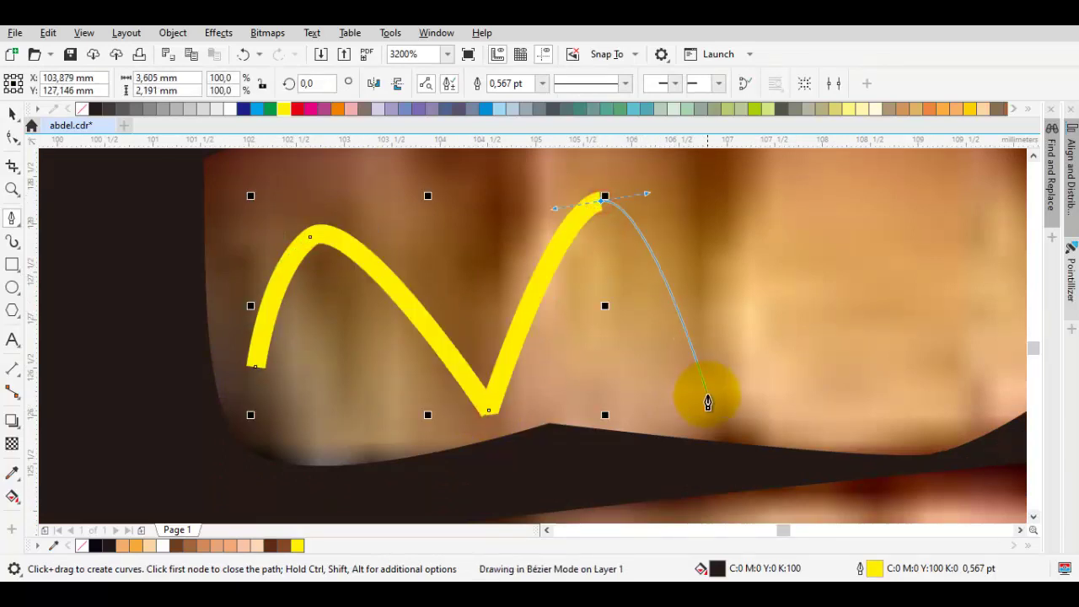
click(709, 394)
drag(792, 239, 378, 325)
scroll(388, 306, down, 1)
drag(390, 287, 432, 276)
click(493, 303)
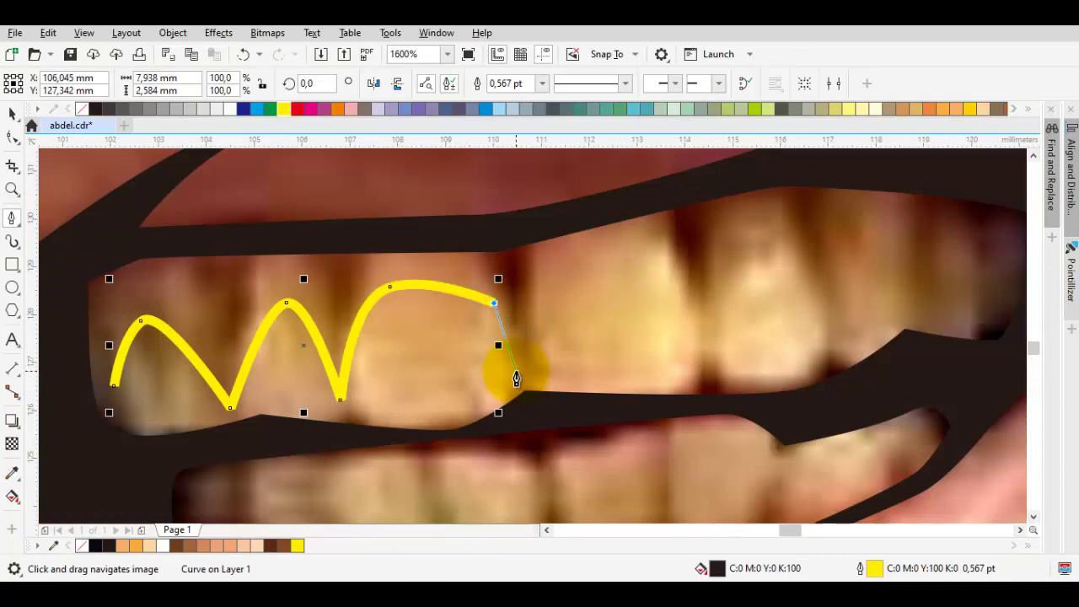
click(515, 380)
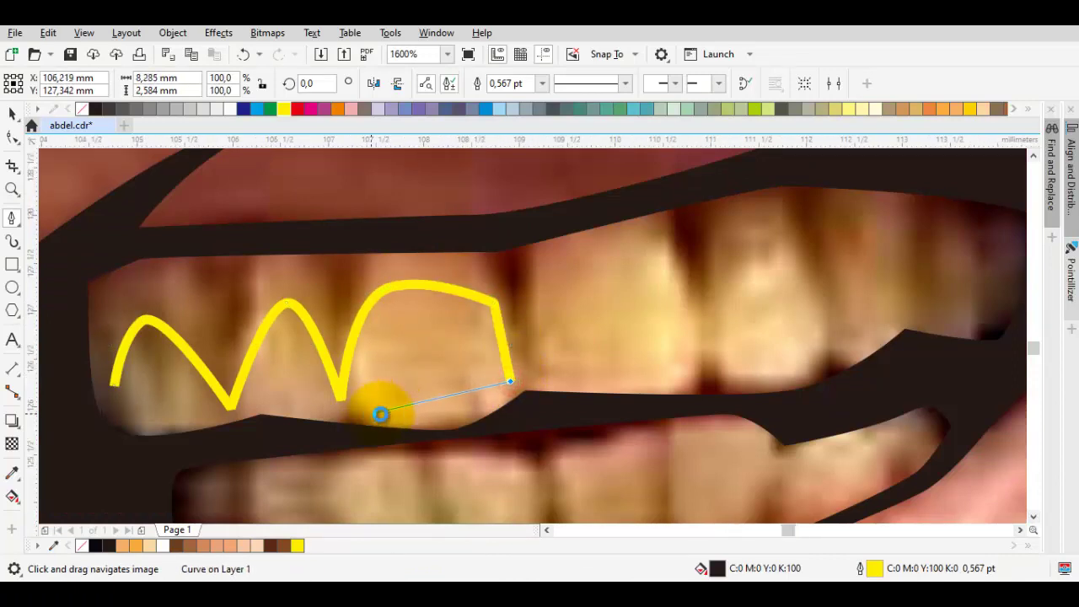
Close the outline along the lower edge of the three upper teeth, about 8.3 by 2.9 mm, and fill it white.
scroll(376, 413, up, 1)
click(461, 425)
click(317, 404)
drag(220, 408, 80, 426)
drag(80, 427, 505, 402)
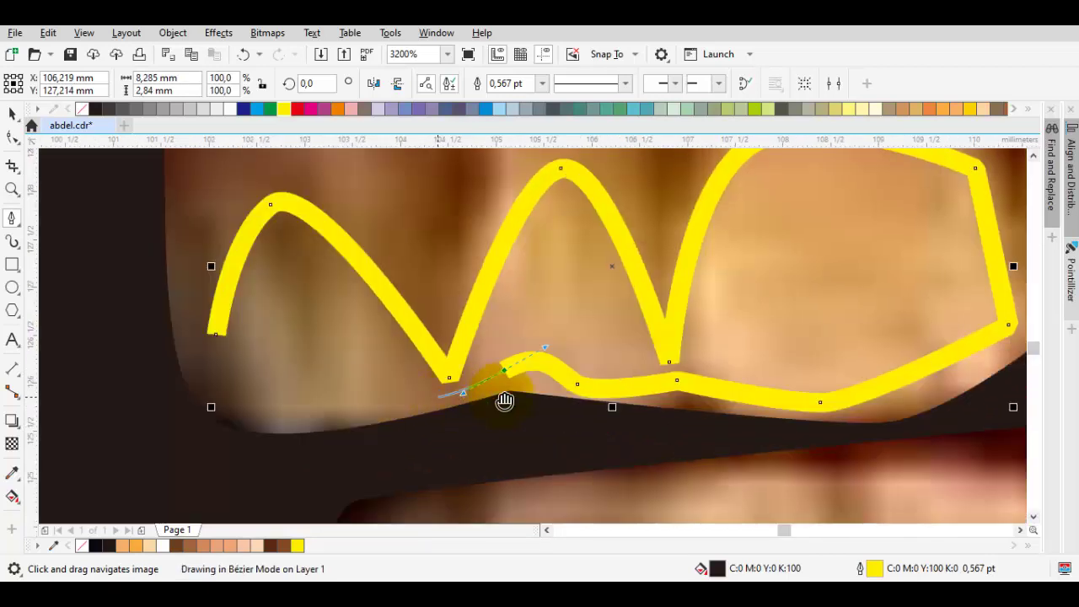
drag(375, 408, 308, 409)
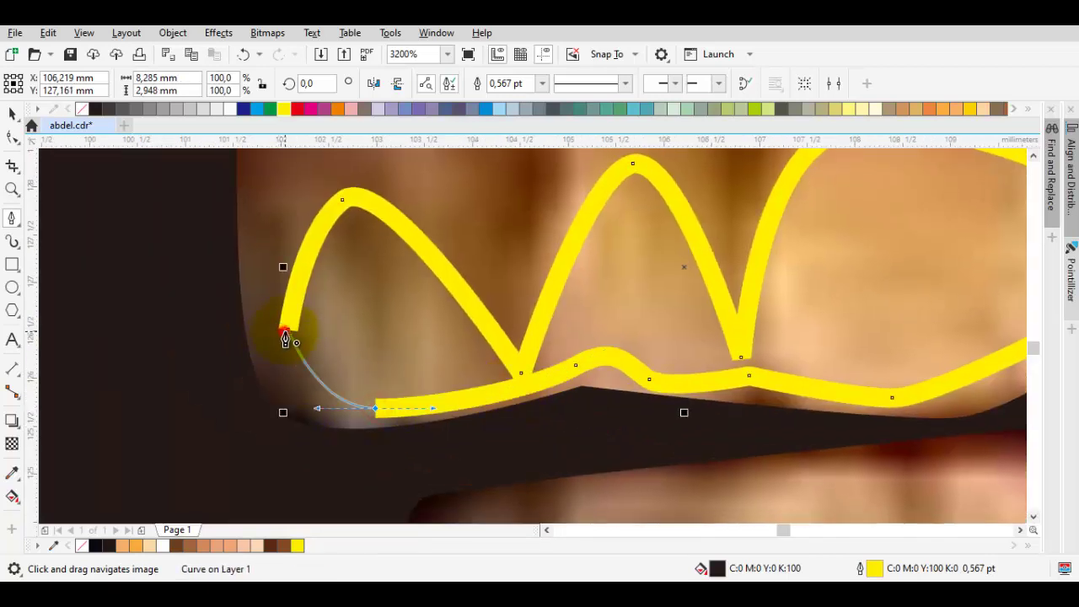
click(285, 335)
click(230, 111)
Draw a closed four-sided highlight with slightly curved edges on the next upper front tooth beside the white shape.
scroll(633, 248, down, 4)
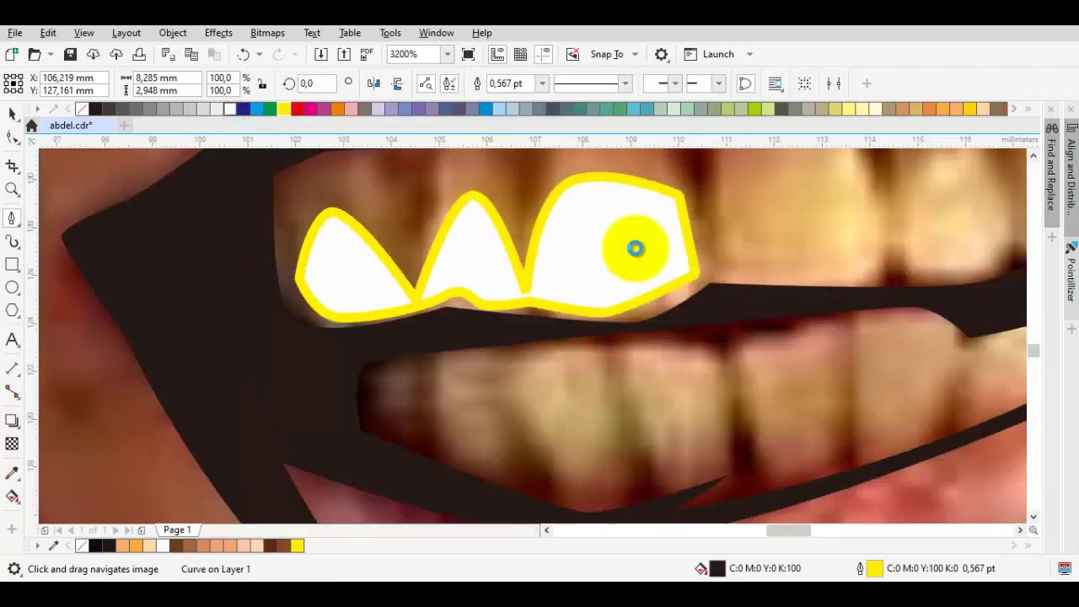
scroll(244, 303, up, 2)
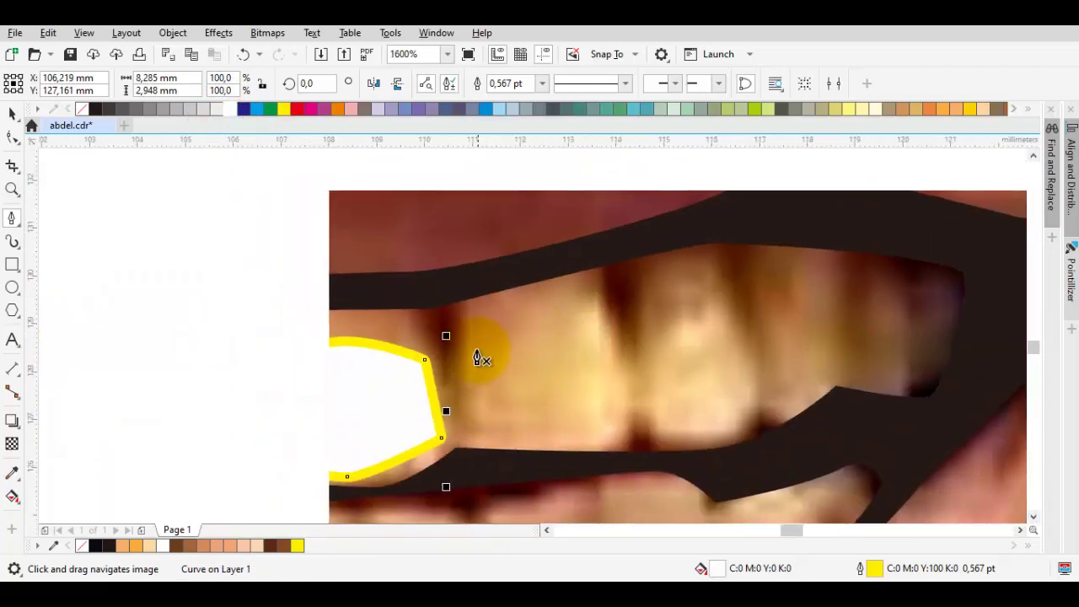
drag(485, 337, 479, 433)
click(479, 430)
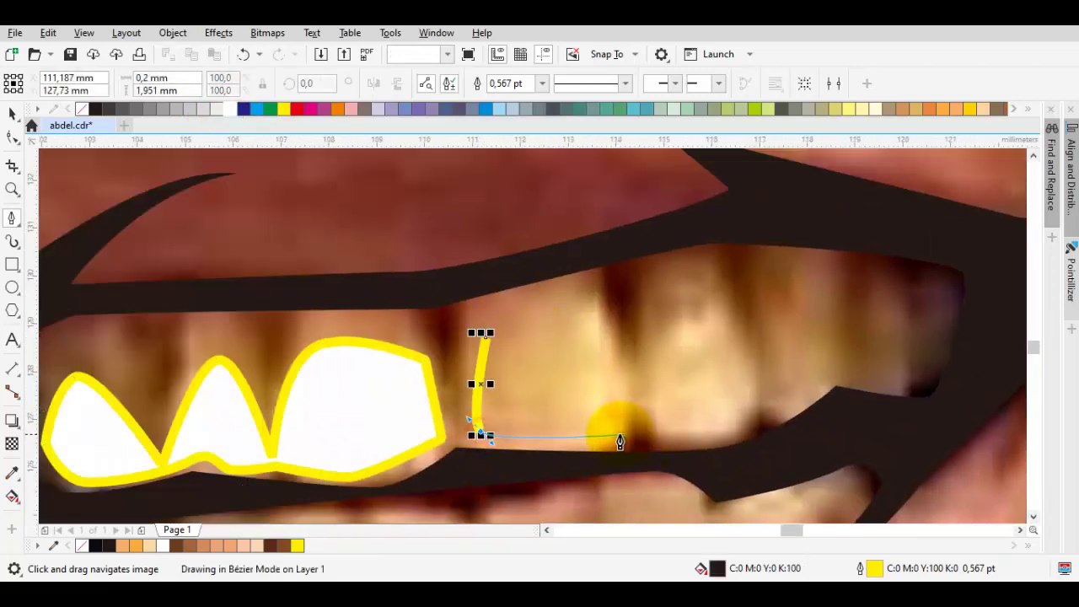
drag(619, 435, 639, 361)
click(499, 338)
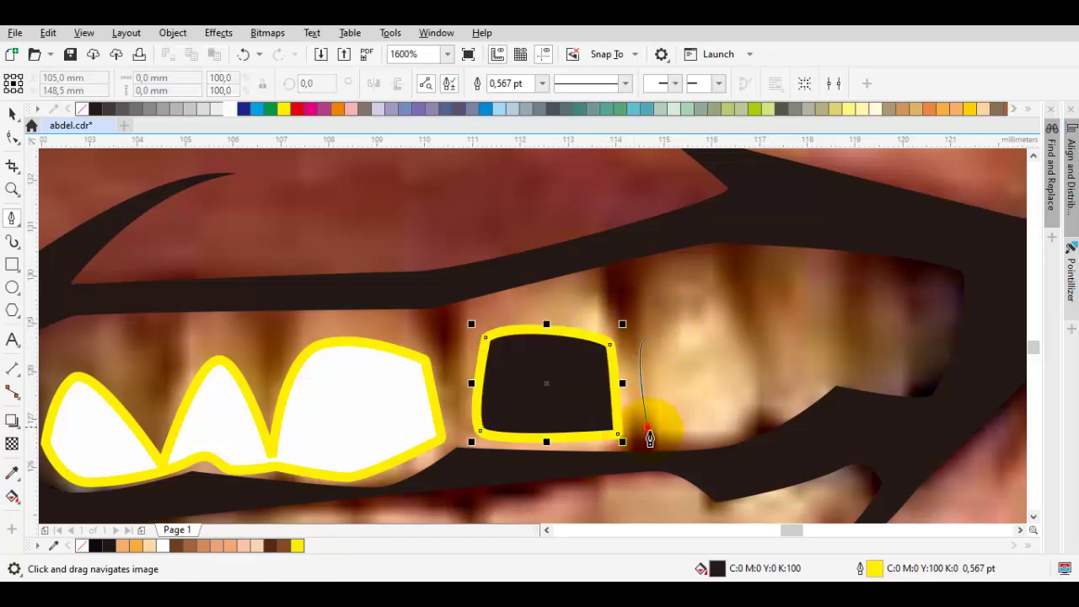
Trace a four-sided highlight about 2.3 mm wide on the following upper tooth and weld it with the two earlier teeth shapes.
click(644, 431)
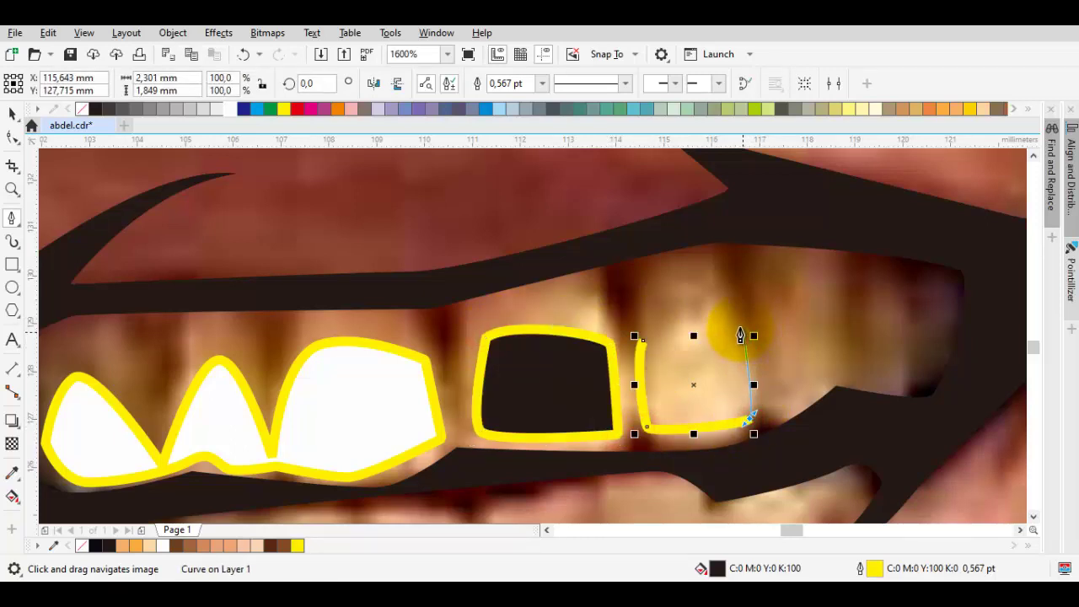
drag(643, 340, 700, 322)
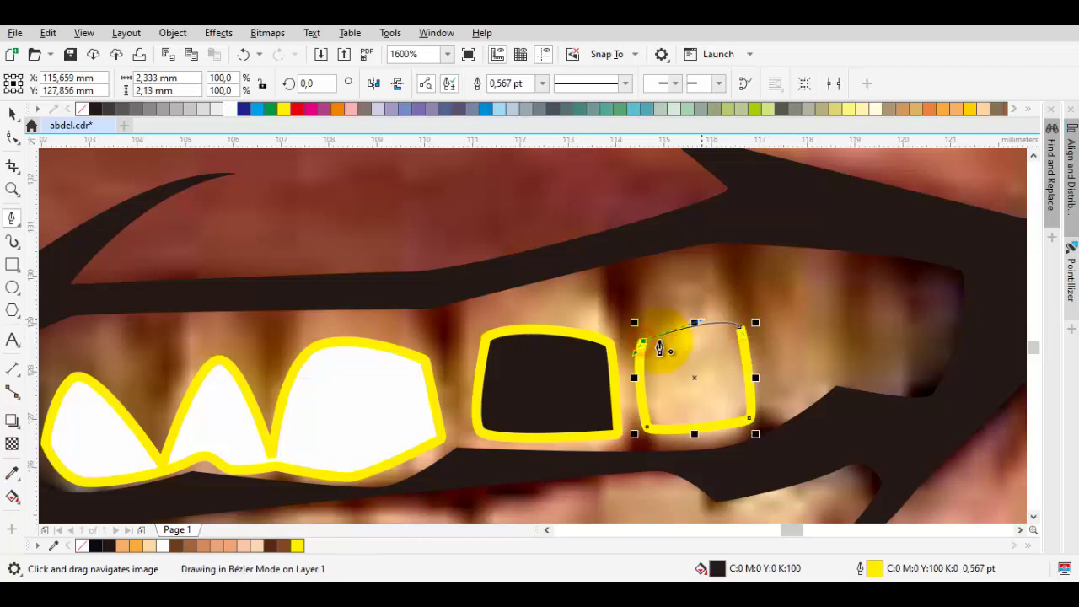
key(space)
shift+click(532, 363)
shift+click(362, 395)
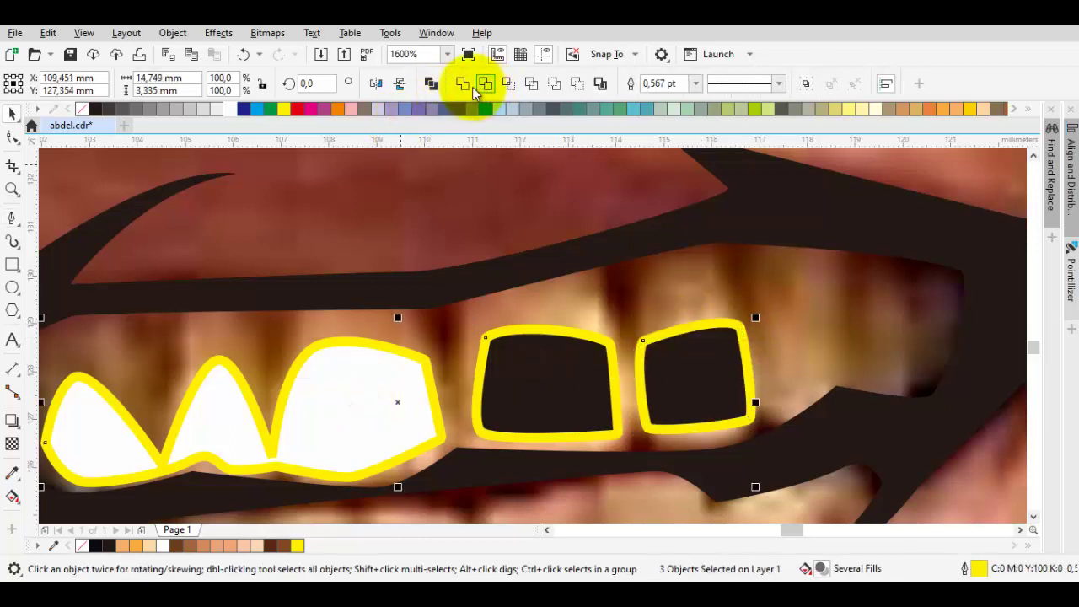
click(464, 86)
Draw a rounded triangular highlight about 1.2 by 1.9 mm on the upper tooth next to the last four-sided shape.
scroll(802, 369, up, 2)
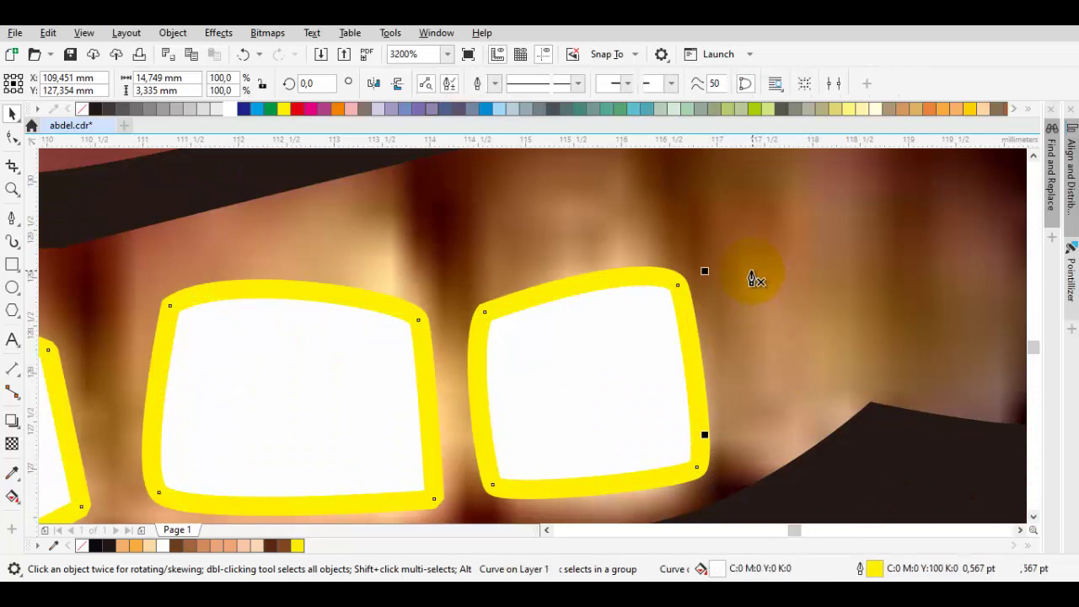
key(space)
click(747, 272)
double_click(860, 366)
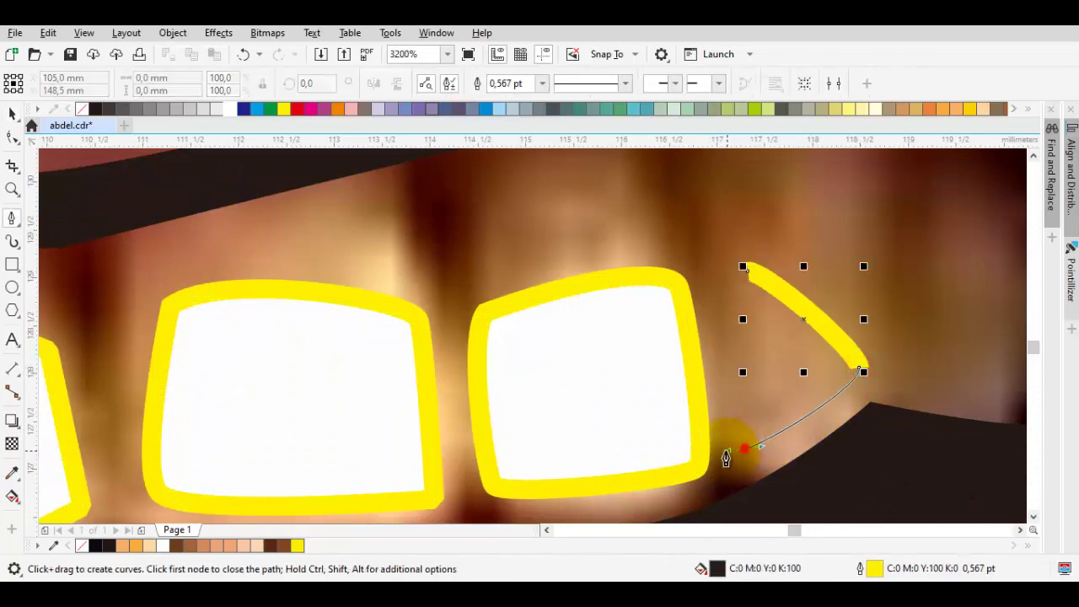
drag(745, 448, 725, 447)
click(742, 275)
drag(713, 300, 710, 307)
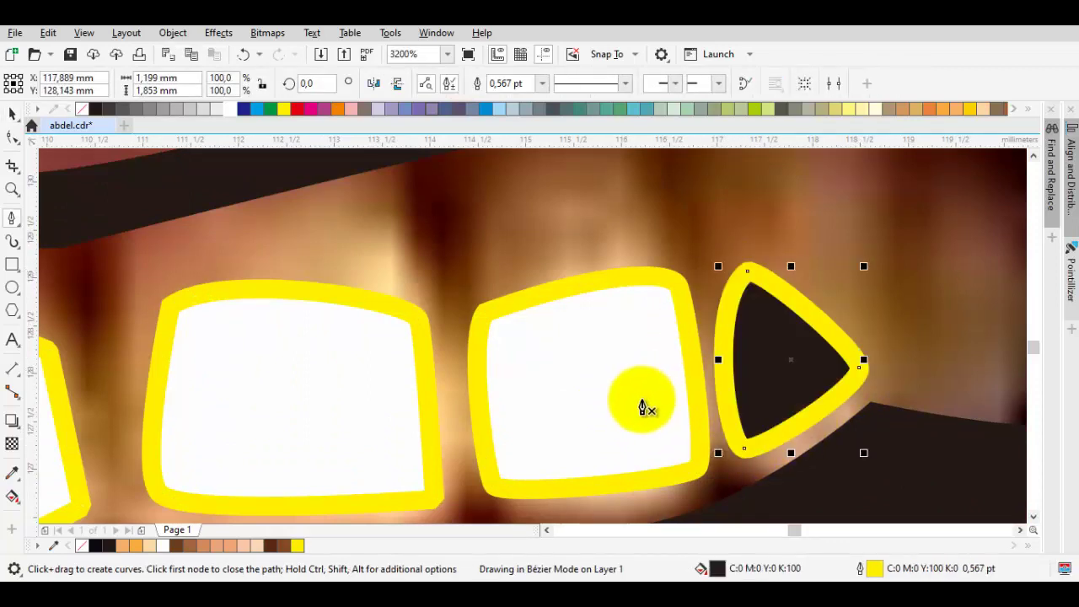
Weld the triangular tooth highlight to the white upper teeth shape and clear the selection.
key(space)
shift+click(631, 399)
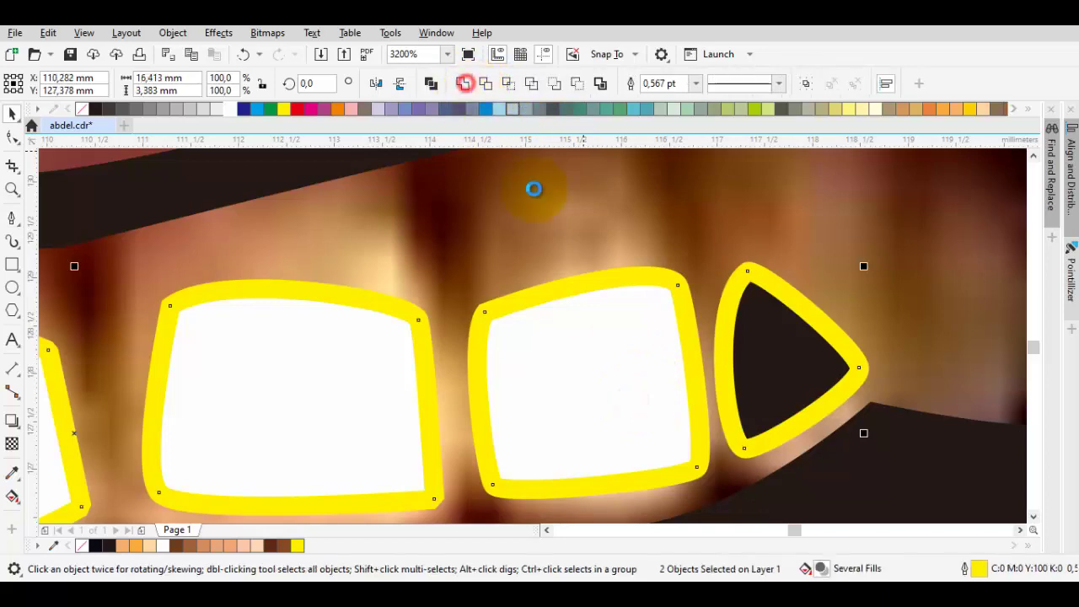
scroll(692, 352, down, 3)
key(Escape)
Draw one open curve around the first lower tooth and over the tops of the next two, about 5.8 mm wide.
scroll(517, 373, up, 1)
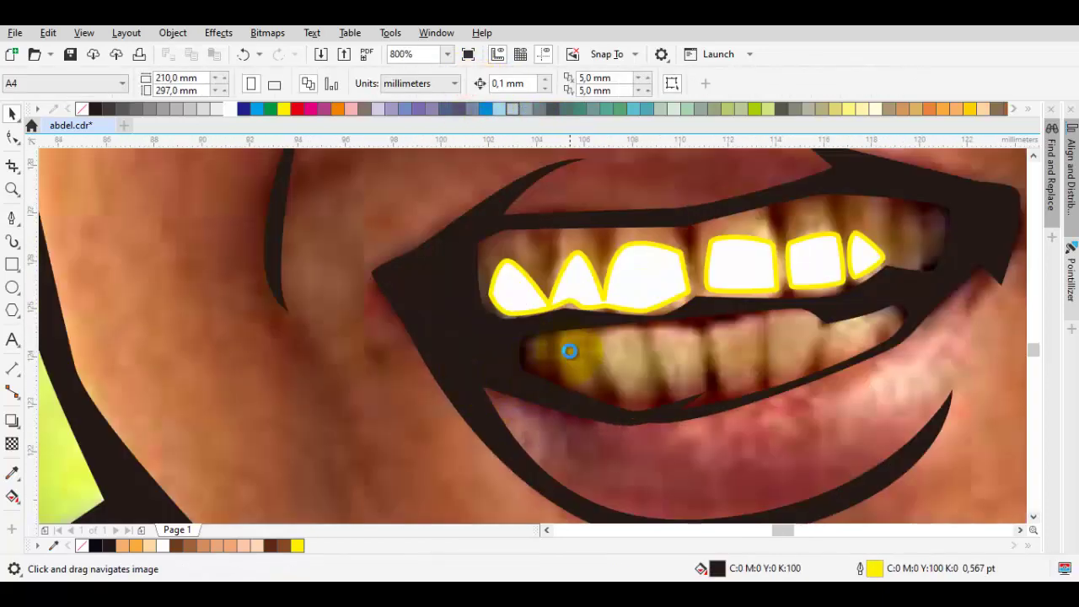
scroll(570, 351, up, 1)
key(space)
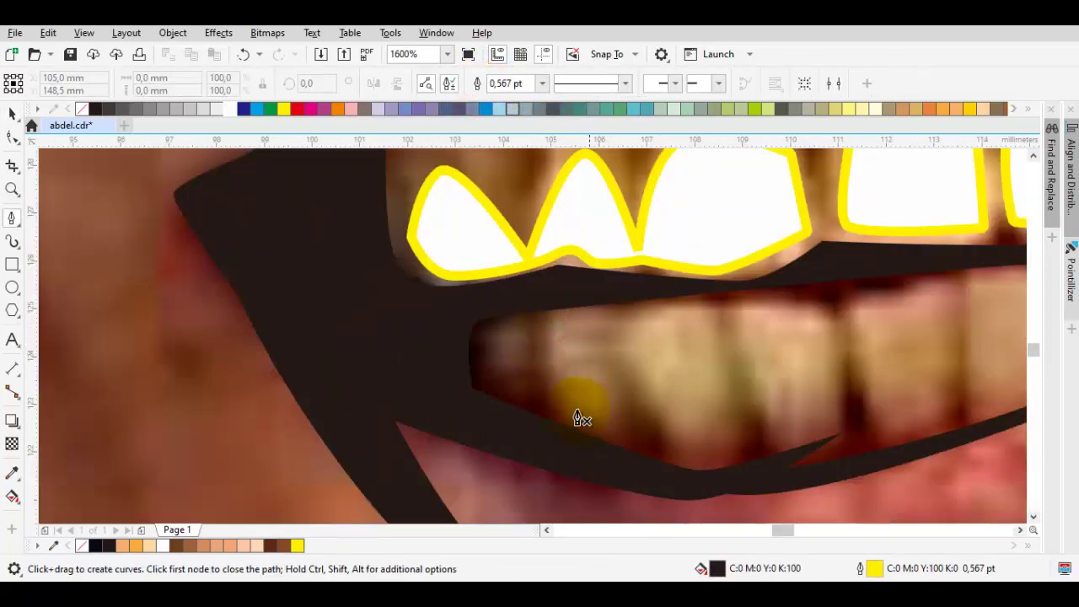
scroll(580, 413, up, 1)
drag(553, 378, 537, 351)
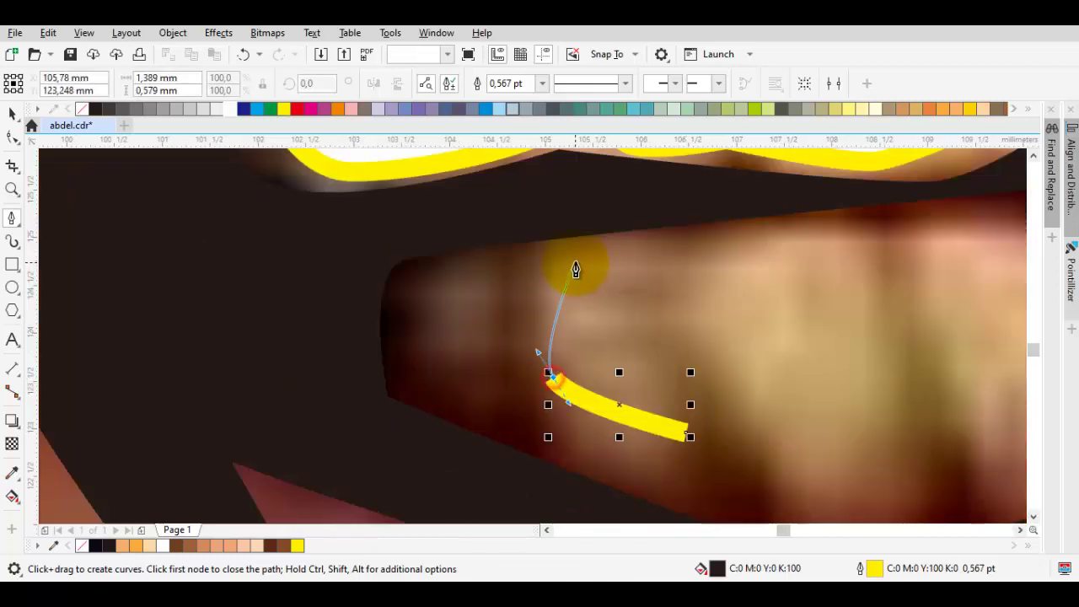
drag(565, 261, 666, 268)
click(696, 318)
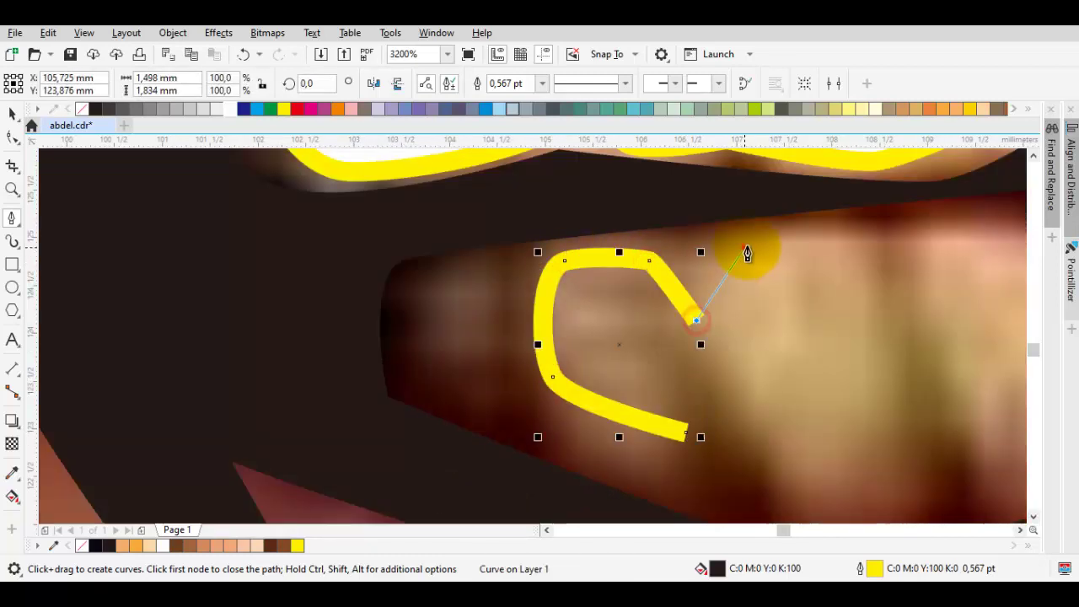
click(745, 248)
click(855, 248)
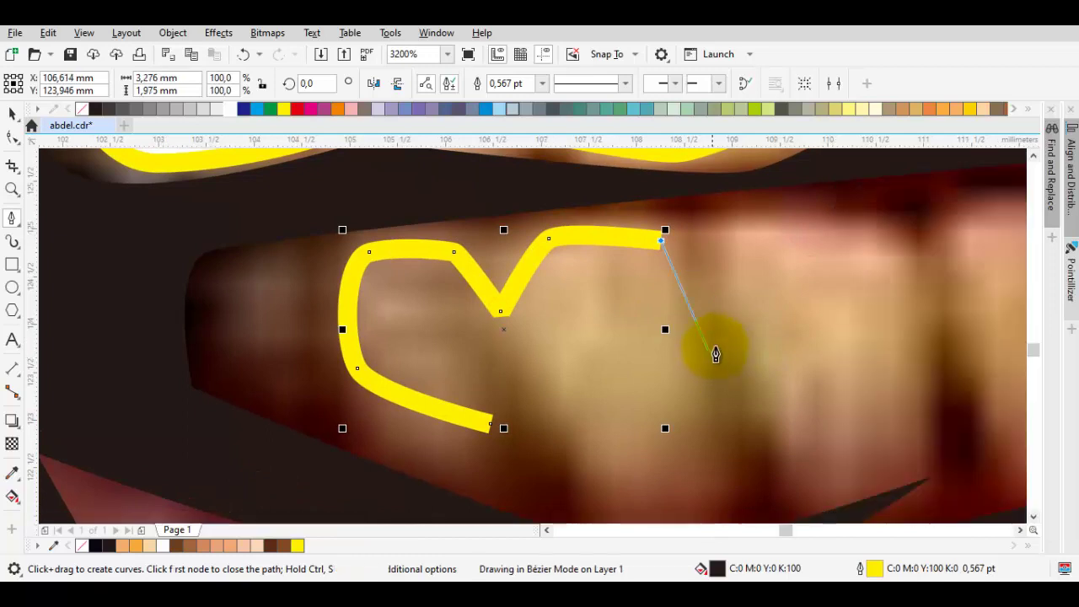
click(714, 333)
click(754, 231)
click(904, 251)
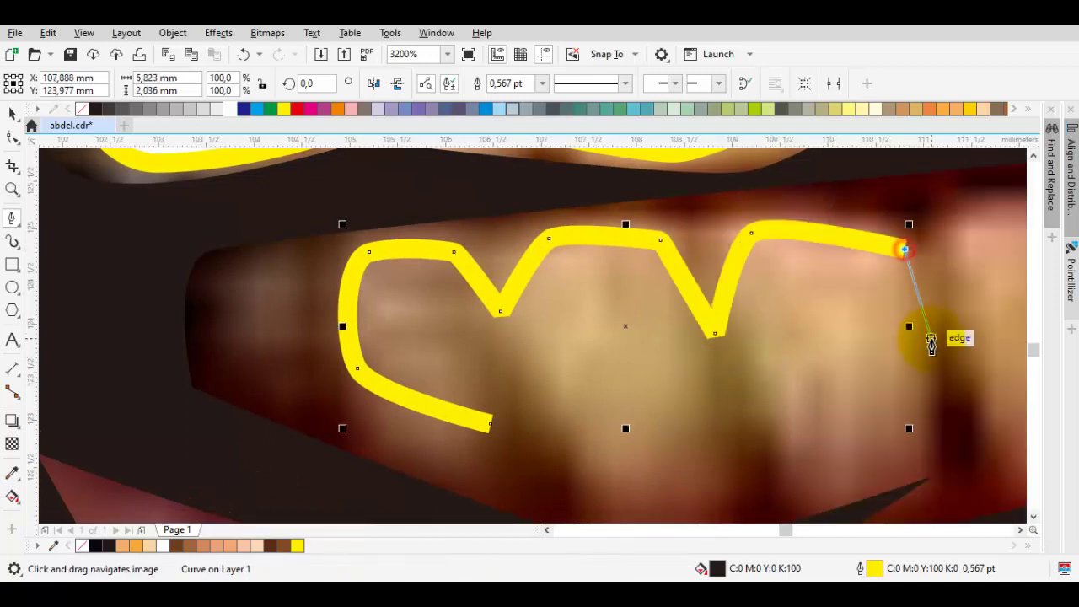
Close the outline with pointed lower edges beneath the three lower teeth, about 6 by 2.1 mm overall.
click(924, 350)
drag(721, 349, 643, 410)
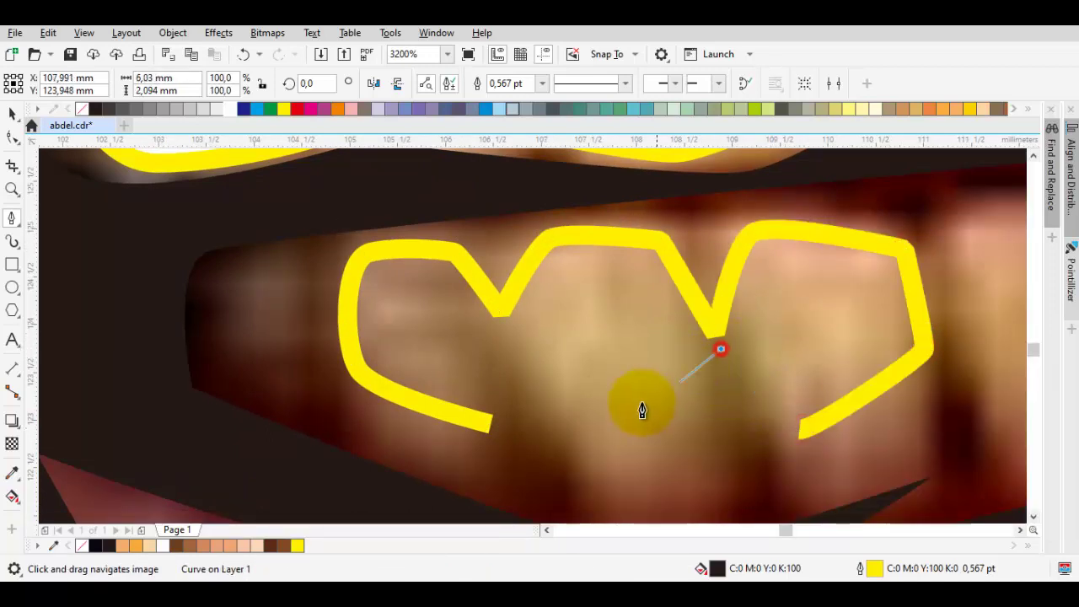
click(603, 416)
click(501, 327)
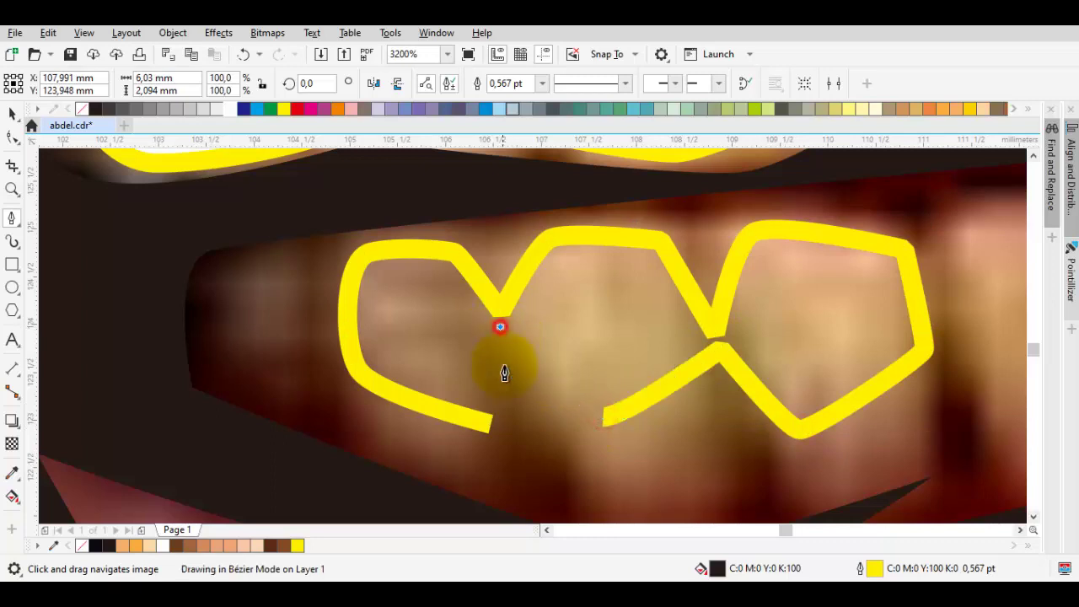
click(492, 421)
Weld the three-tooth lower outline to the white upper teeth shape.
scroll(515, 415, down, 1)
key(space)
shift+click(578, 232)
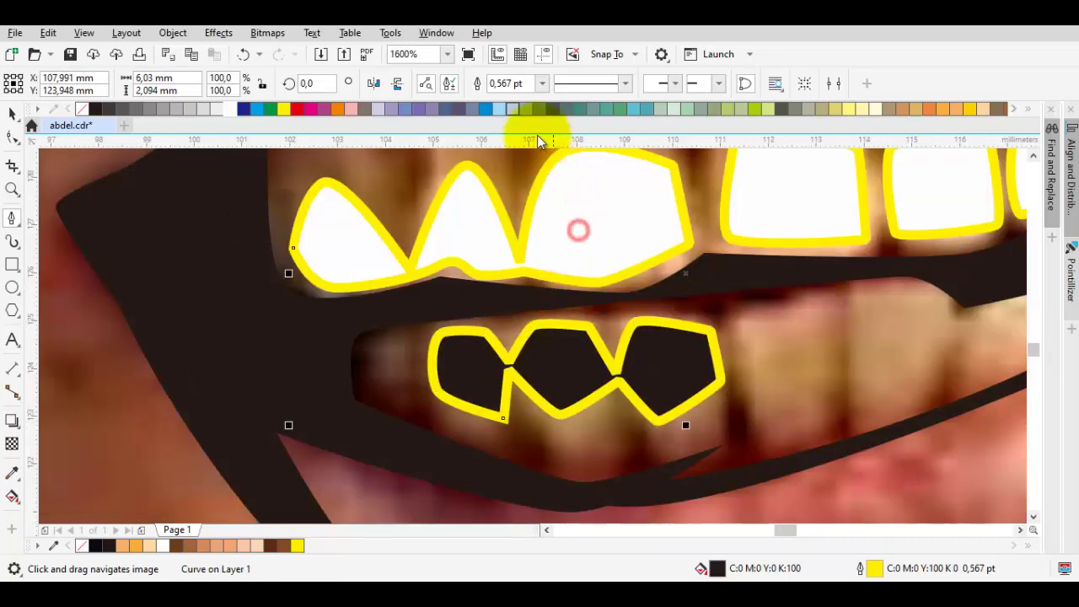
click(458, 88)
Draw an open zigzag curve under the next two lower teeth beside the white shapes, about 3.4 mm wide.
key(space)
scroll(765, 354, up, 1)
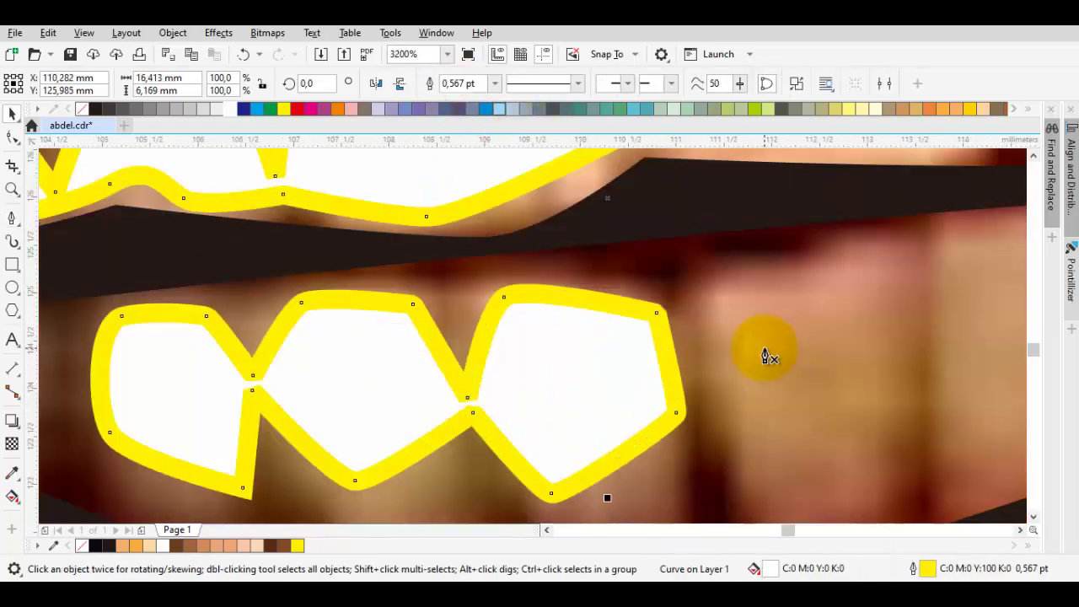
click(696, 309)
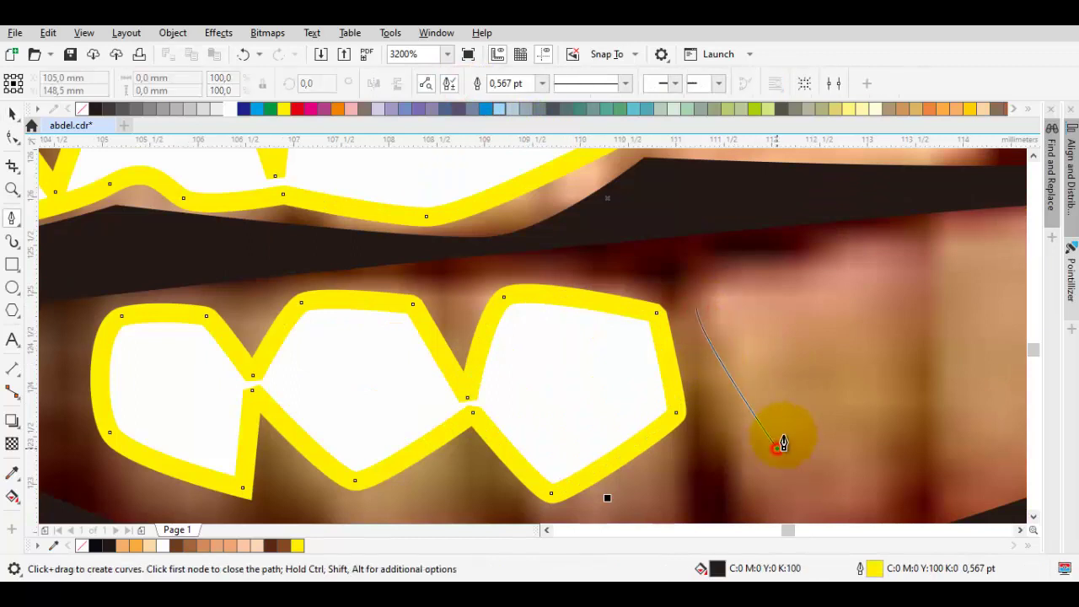
click(777, 447)
click(918, 343)
scroll(915, 338, right, 1)
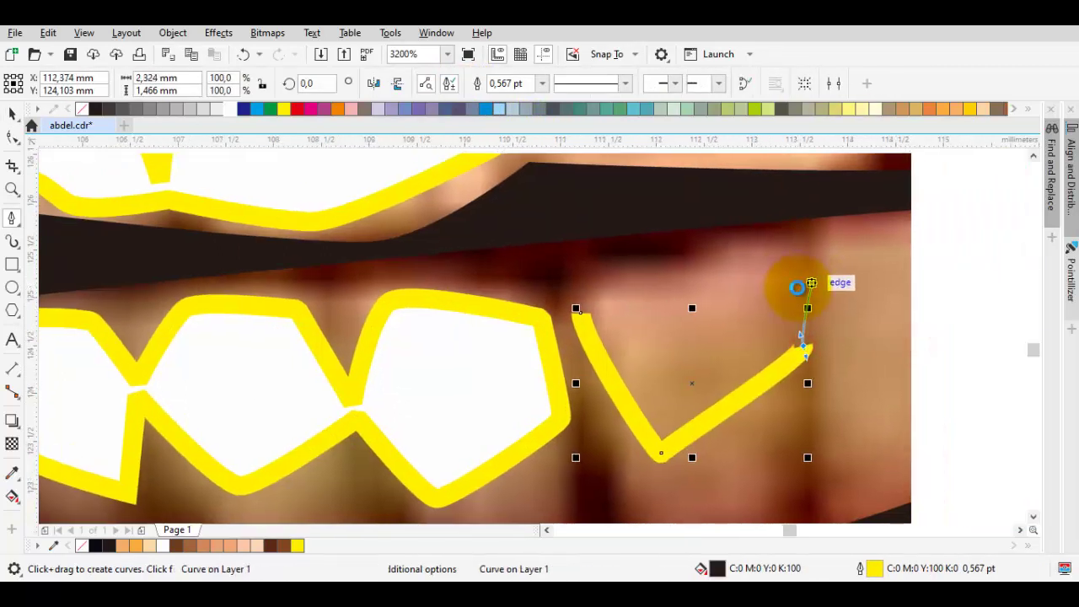
key(ctrl+z)
click(814, 302)
scroll(582, 428, right, 3)
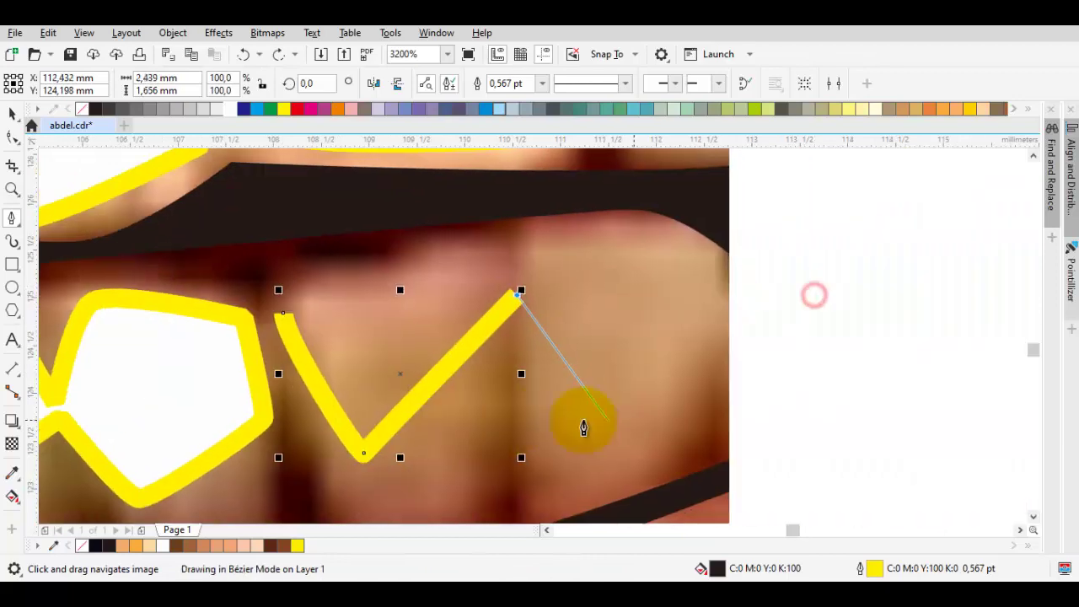
click(583, 400)
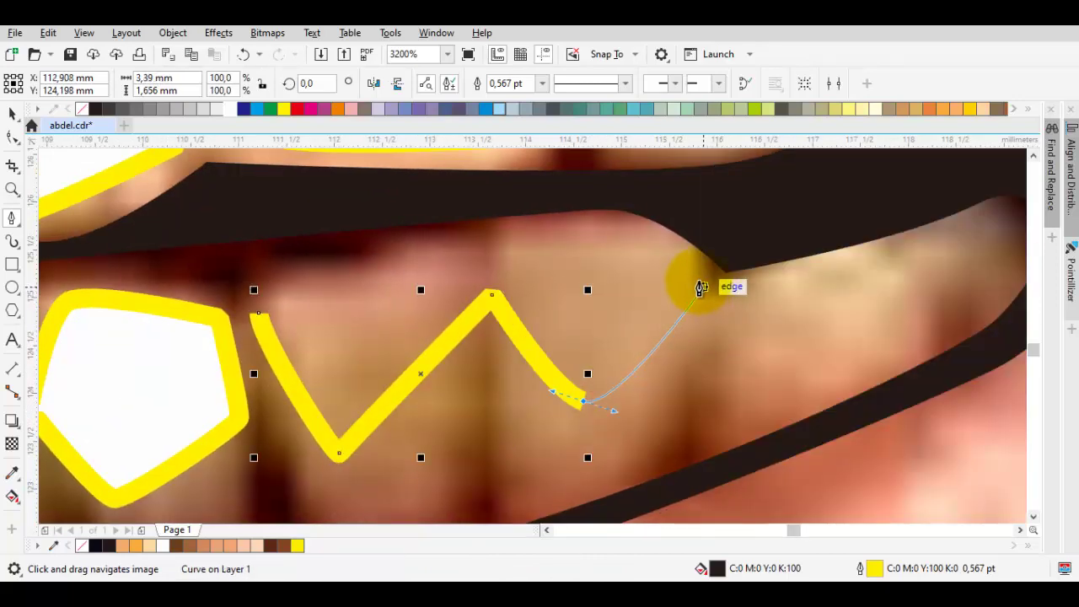
Close the two-tooth outline around the far side and along the upper edges, about 4.6 by 2.2 mm overall.
click(698, 278)
click(519, 241)
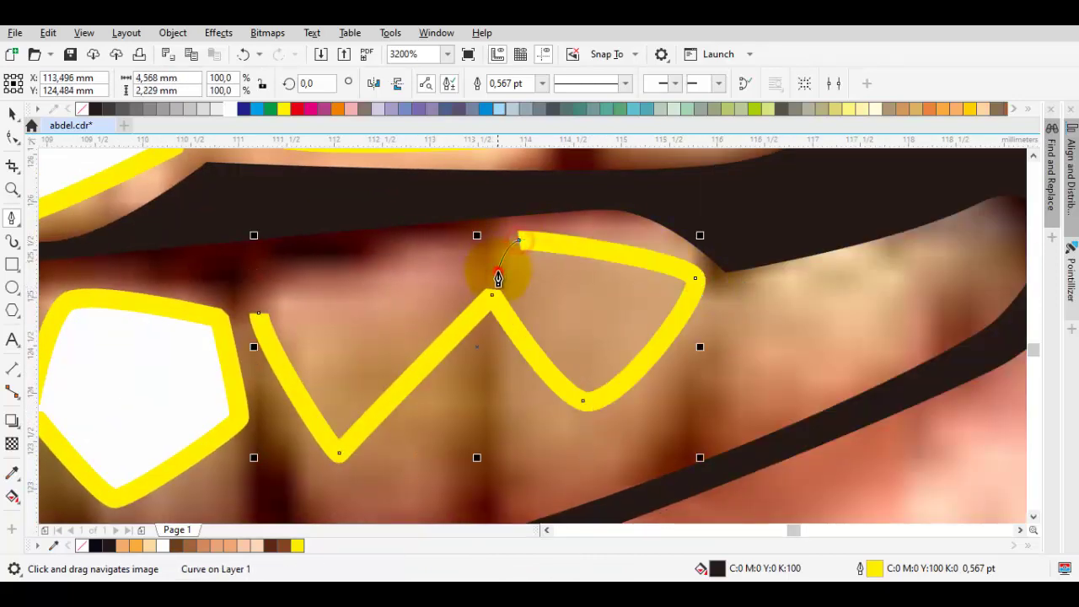
click(444, 256)
click(258, 314)
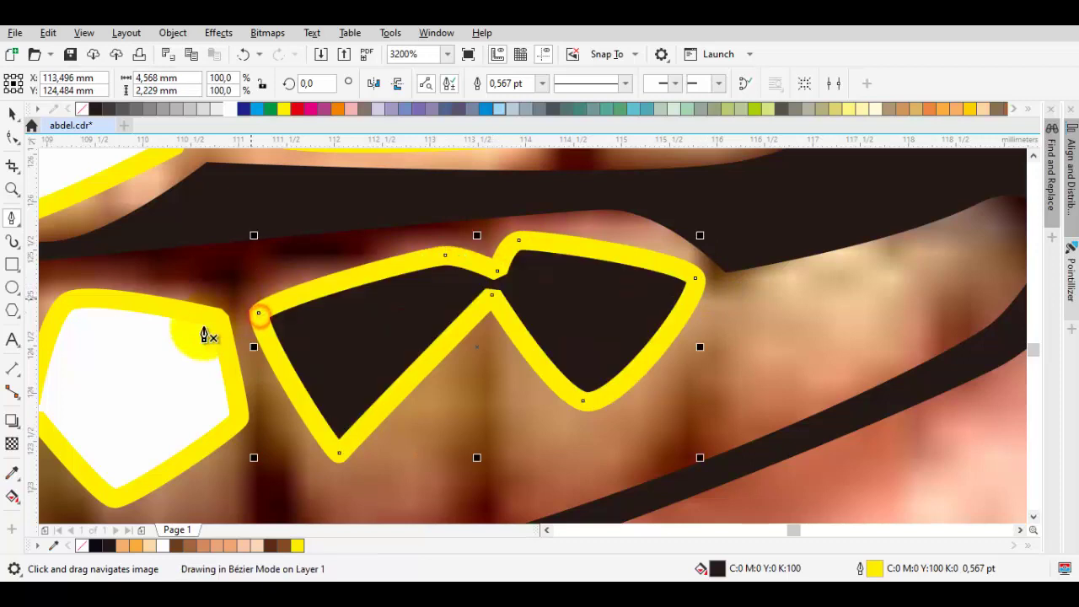
Weld the two-tooth lower outline to the white teeth shape.
key(space)
shift+click(154, 344)
click(468, 83)
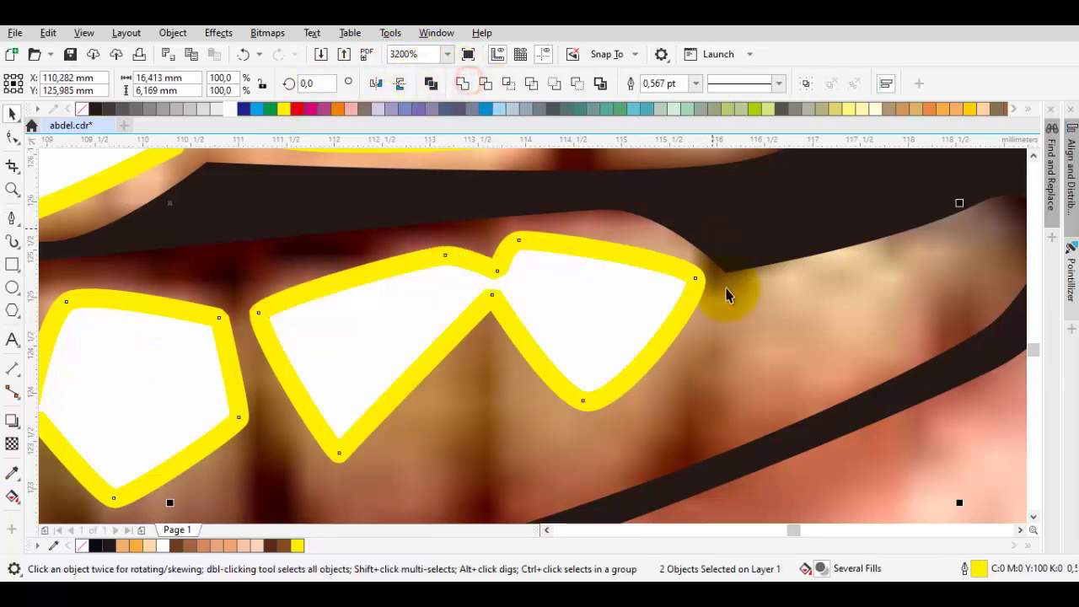
Draw a closed four-sided highlight about 2 by 1.1 mm on the last visible lower tooth near the mouth corner.
key(space)
click(732, 367)
click(747, 291)
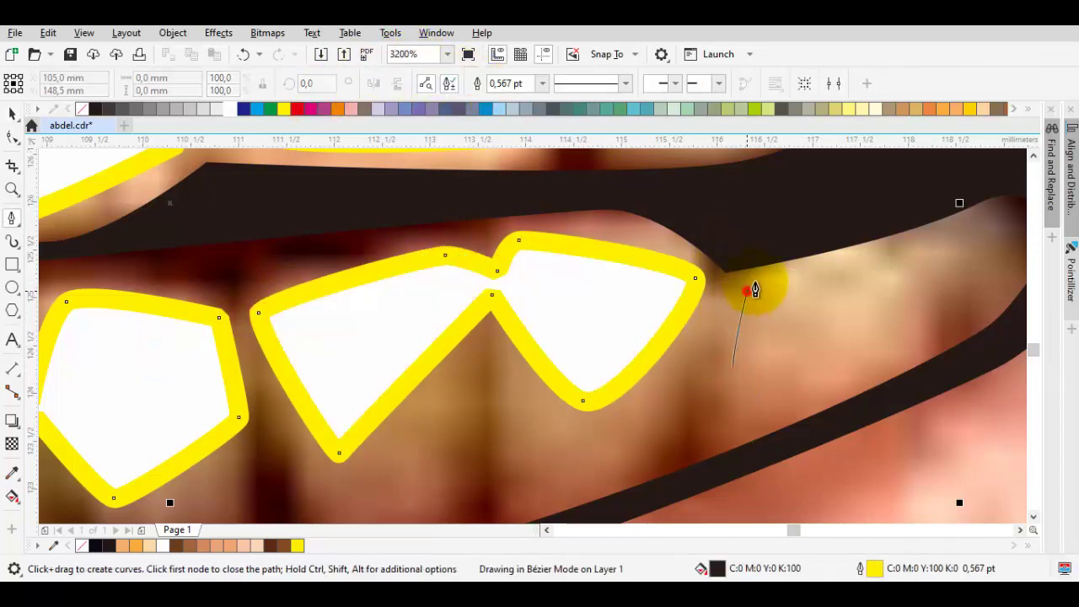
click(887, 263)
click(925, 343)
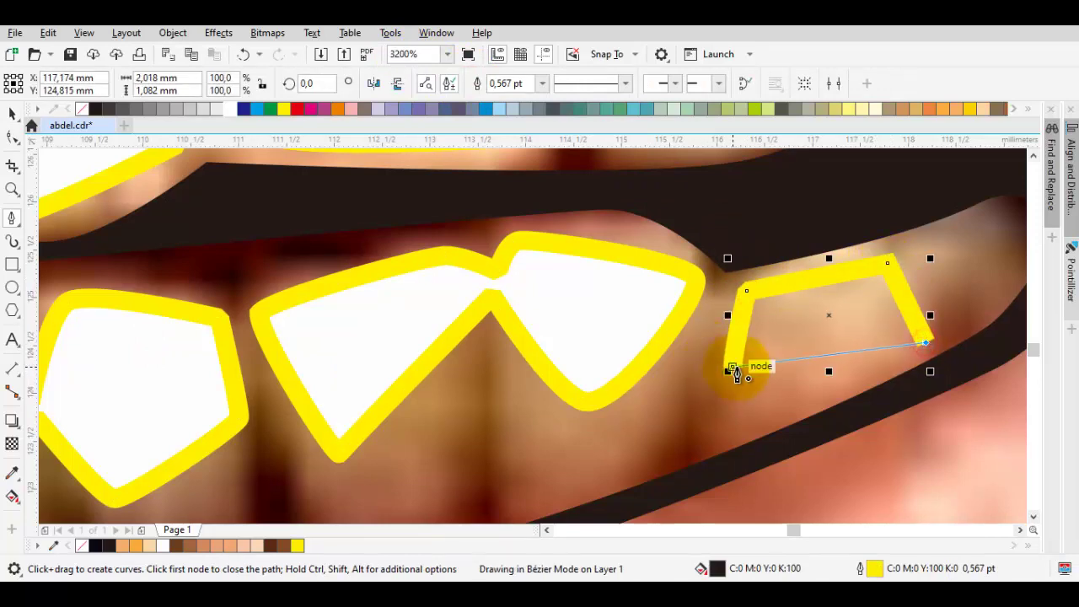
click(732, 371)
Weld the four-sided lower tooth highlight to the white teeth shape.
key(space)
shift+click(568, 319)
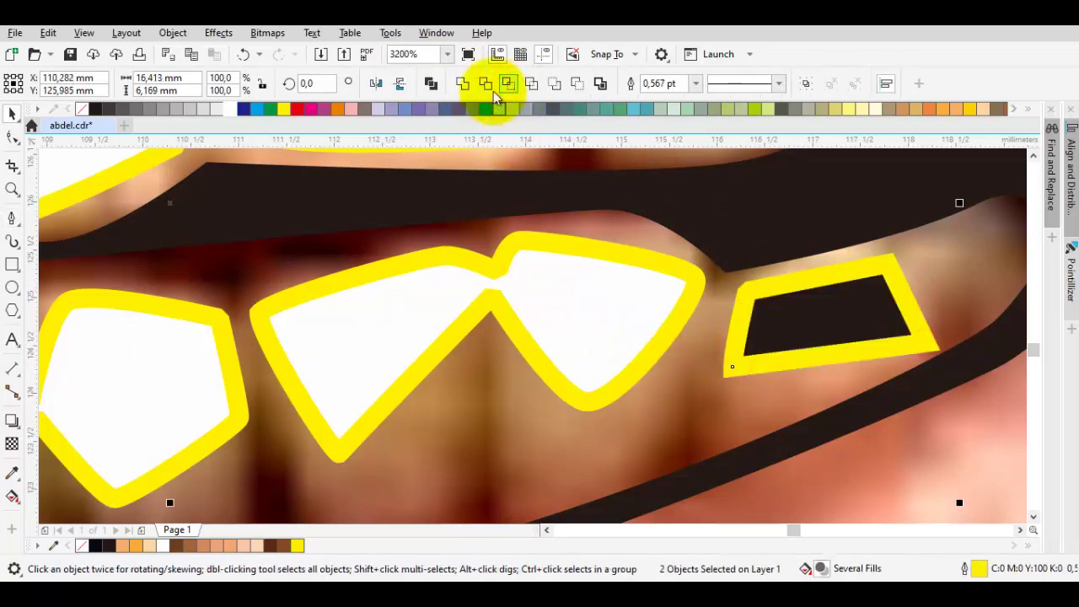
click(459, 84)
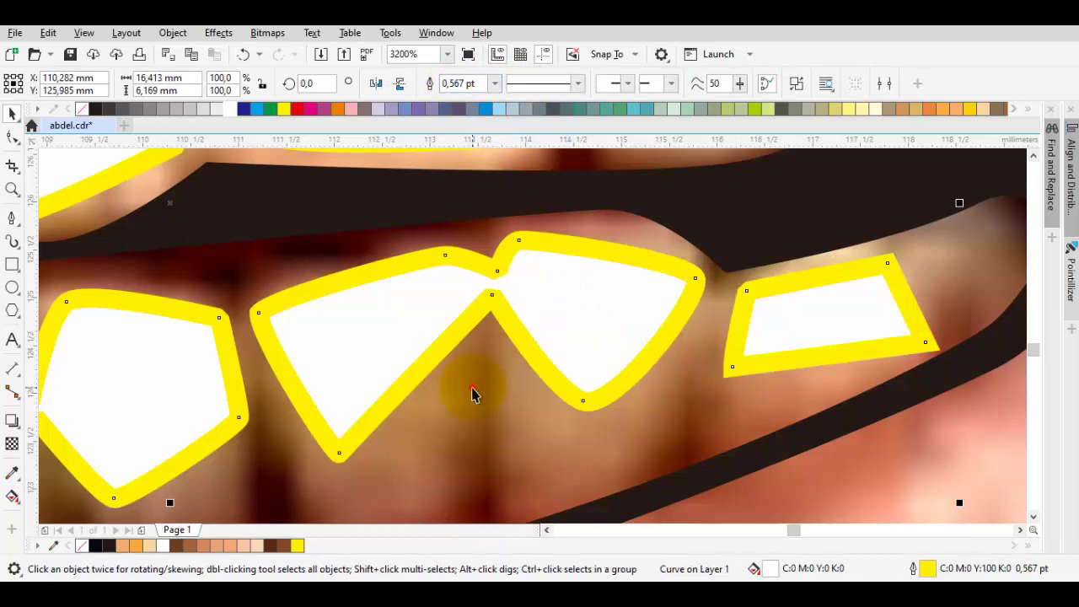
Fill the mouth interior behind the teeth with 40% black and remove the yellow outlines from the artwork.
click(181, 107)
scroll(516, 343, down, 4)
scroll(516, 343, down, 5)
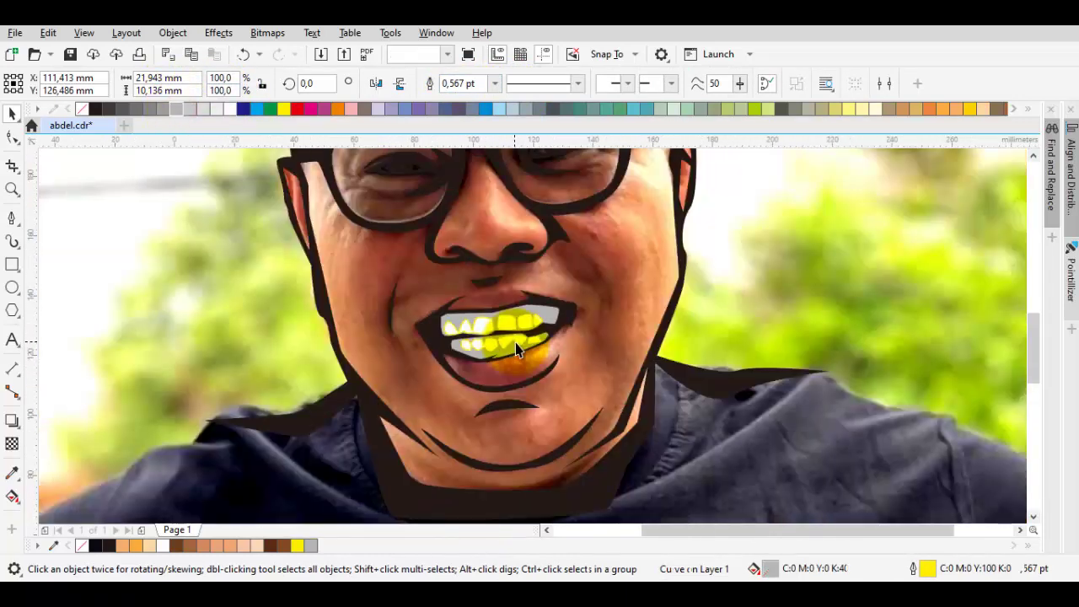
key(Escape)
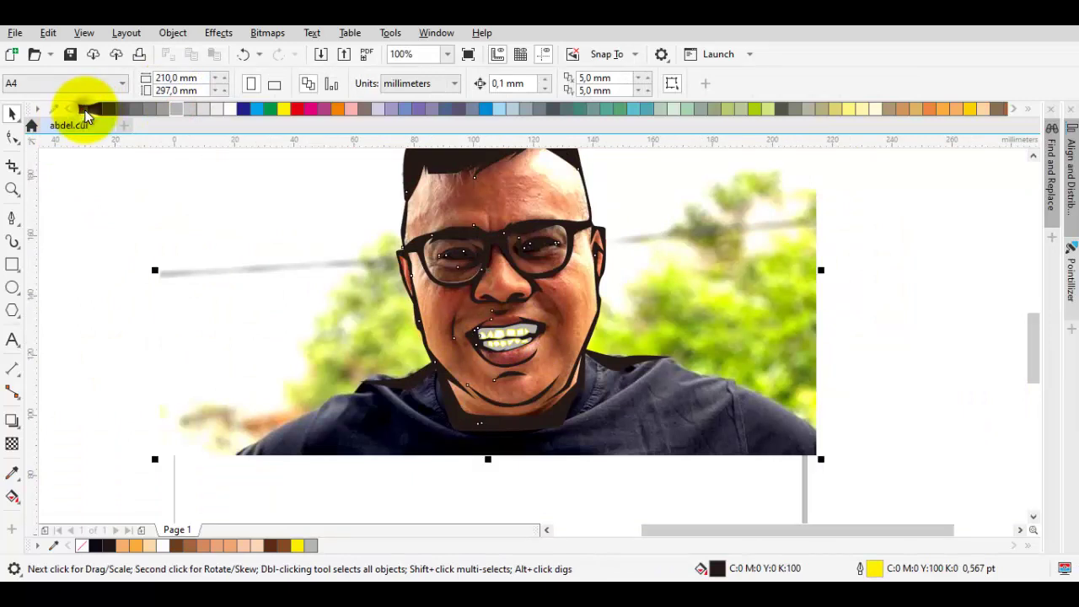
key(ctrl+a)
Remove the reference photo covering the skin tones and inspect the upper teeth near the mouth corner.
click(280, 256)
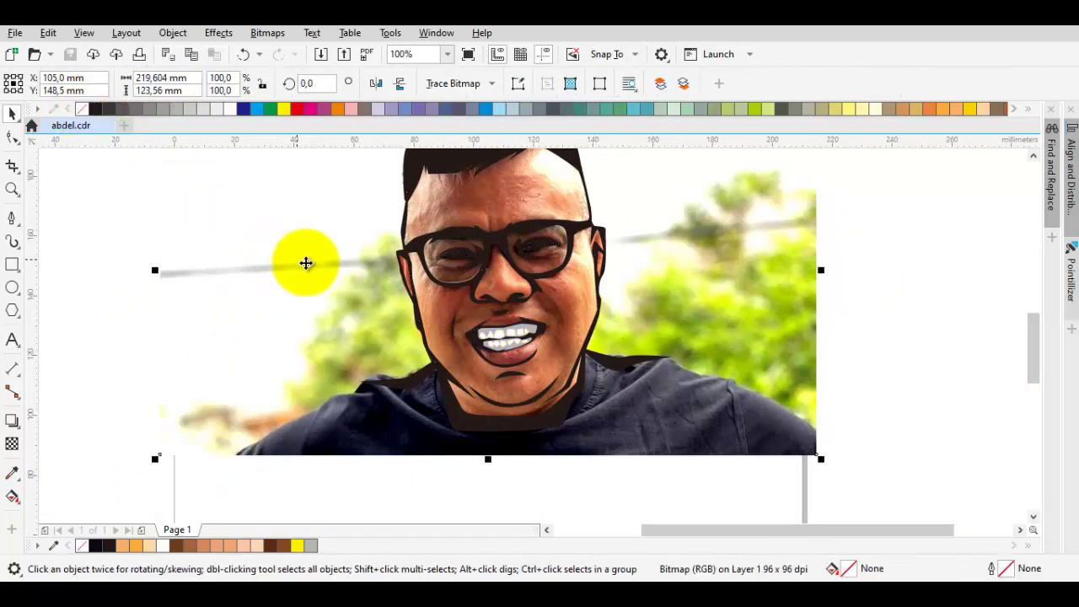
key(Delete)
click(883, 393)
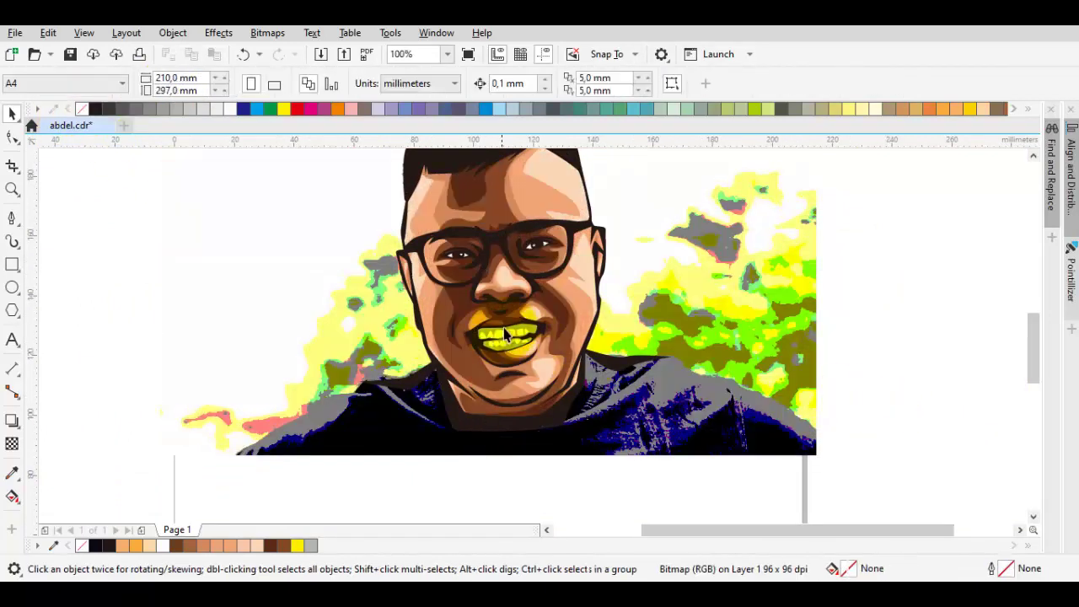
scroll(504, 335, up, 2)
click(540, 342)
scroll(562, 347, up, 2)
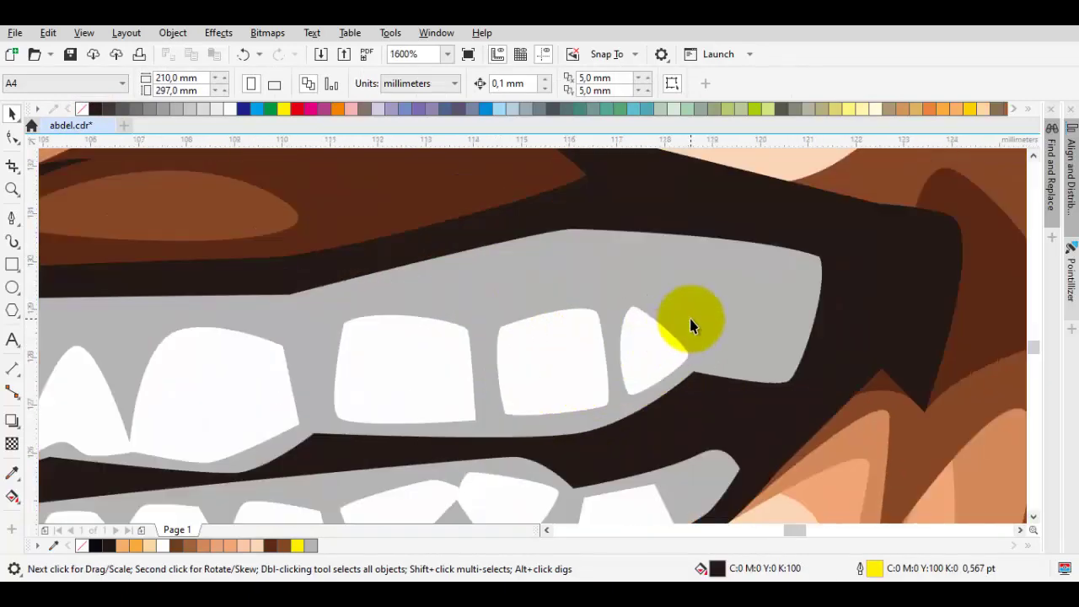
click(691, 319)
scroll(701, 334, up, 1)
key(space)
click(712, 297)
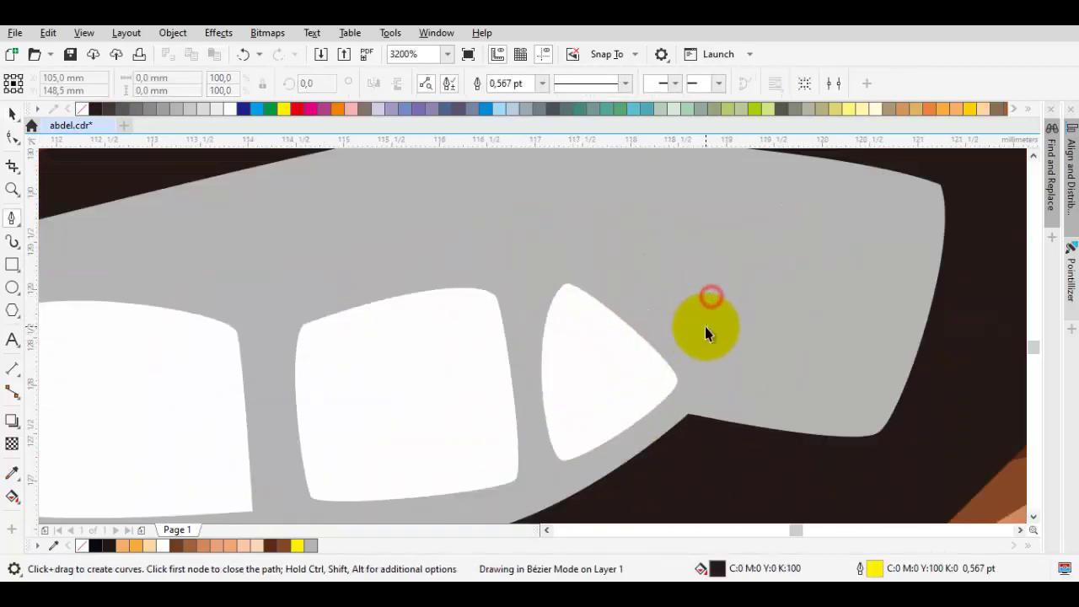
key(space)
scroll(705, 326, down, 3)
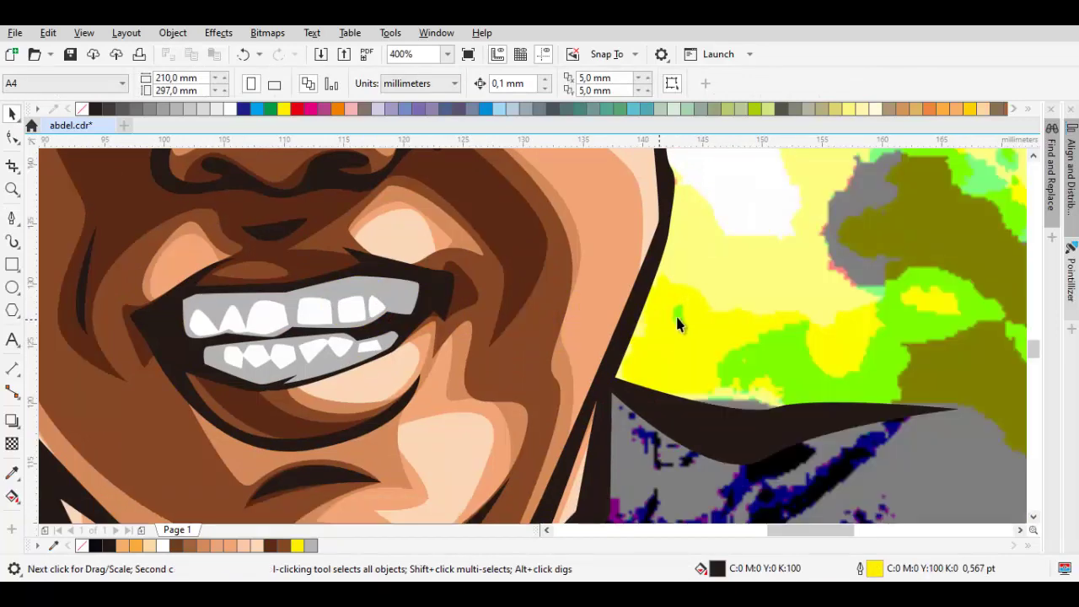
Undo the removal of the reference photo.
key(space)
key(space)
key(ctrl+z)
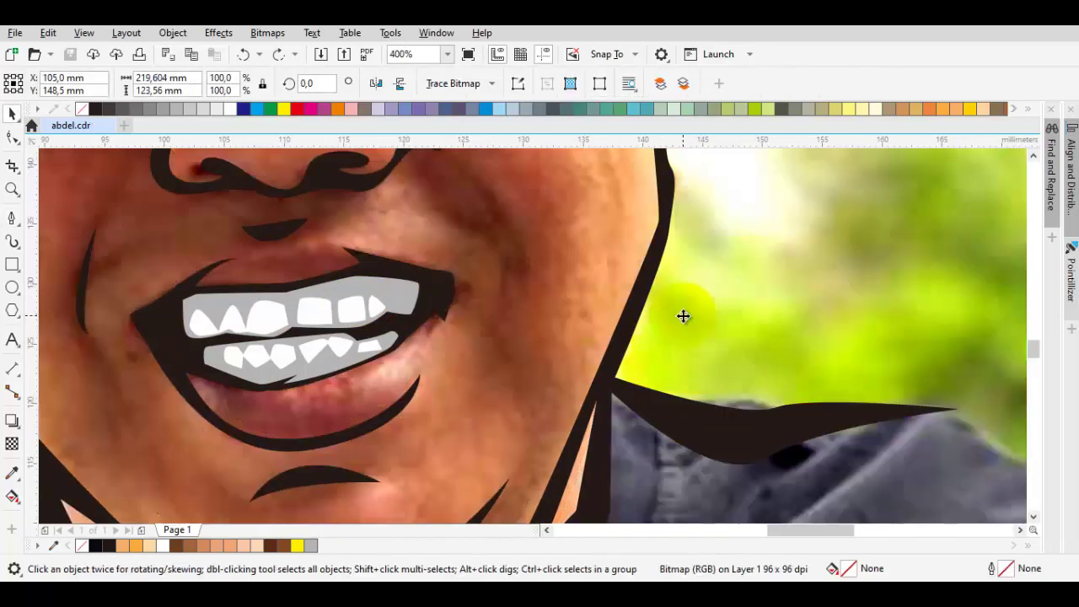
Try to bring the reference photo to the front and undo the changes.
key(Escape)
drag(679, 313, 689, 318)
key(shift+Page_Up)
key(ctrl+z)
key(ctrl+z)
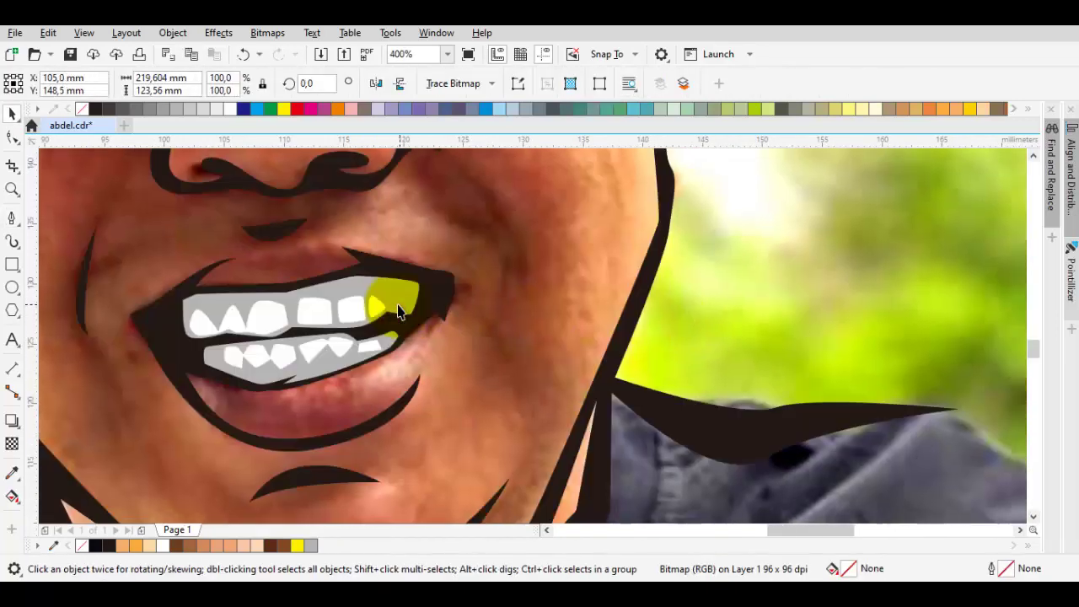
Draw a closed three-cornered highlight about 1.4 mm wide on the upper tooth beside the last white triangle.
scroll(399, 311, up, 3)
key(space)
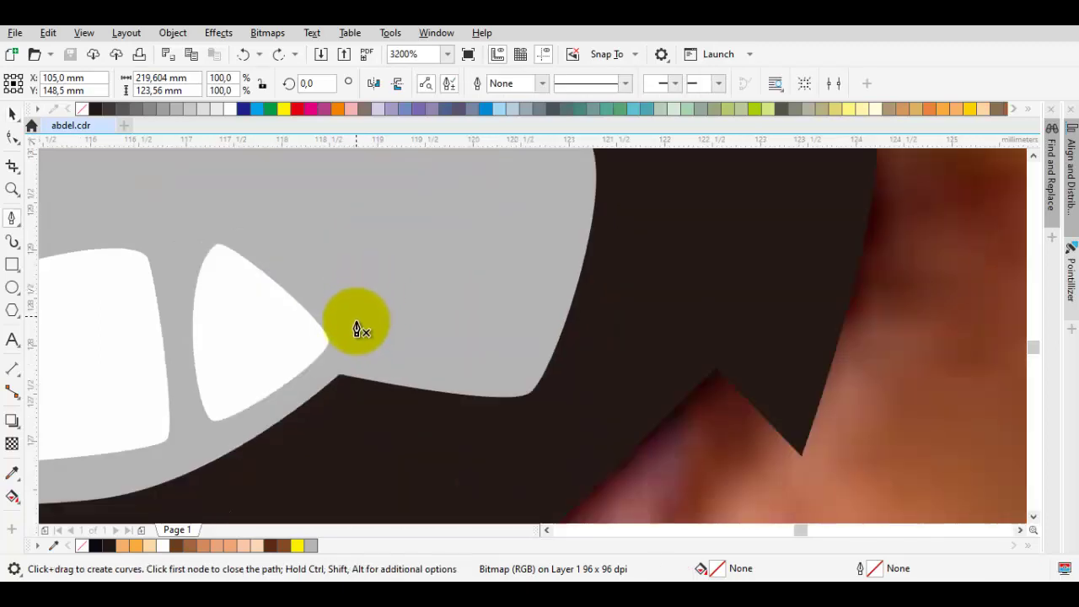
drag(357, 322, 377, 302)
click(486, 246)
key(space)
key(space)
drag(432, 361, 403, 365)
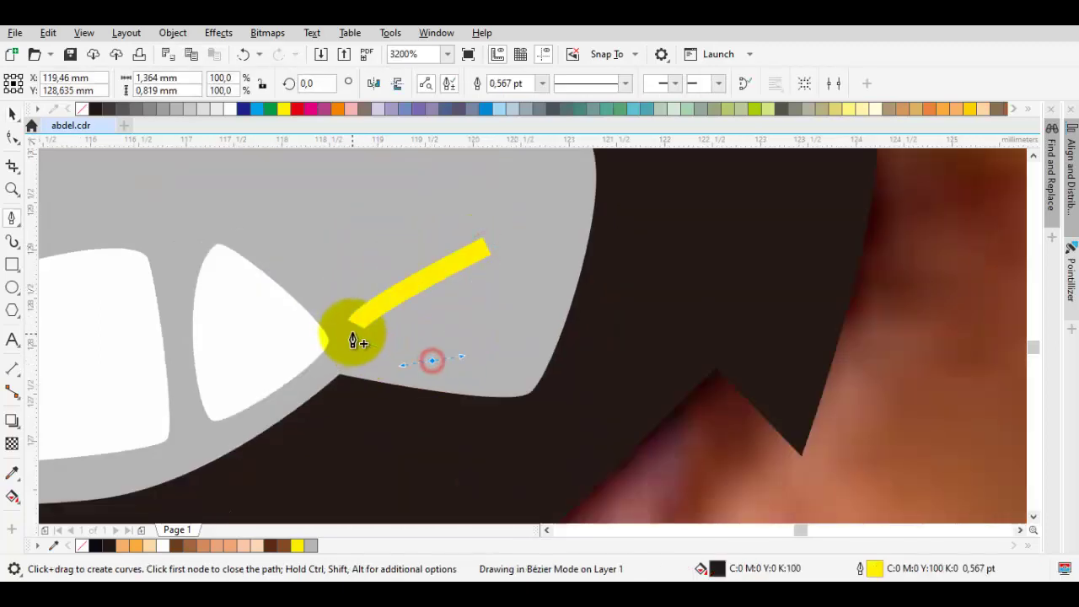
drag(355, 324, 355, 347)
Weld the three-cornered tooth highlight to the white teeth shape.
key(space)
shift+click(237, 346)
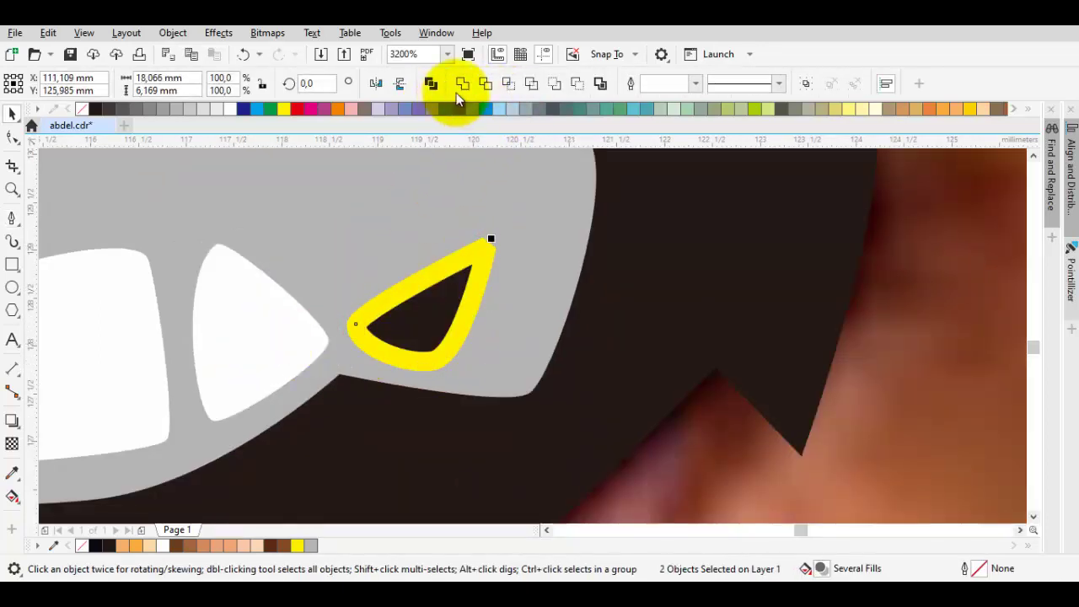
click(462, 84)
Draw a closed three-cornered highlight about 1 mm wide in the outer corner of the grey teeth, beside the last white highlight.
key(space)
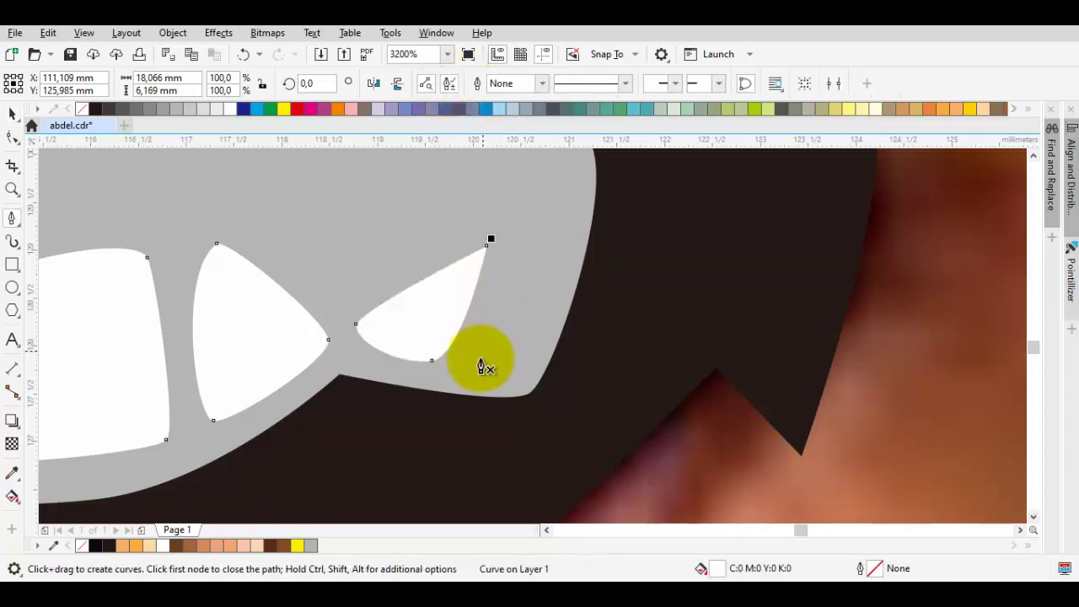
drag(478, 370, 489, 380)
key(space)
key(space)
drag(554, 277, 546, 323)
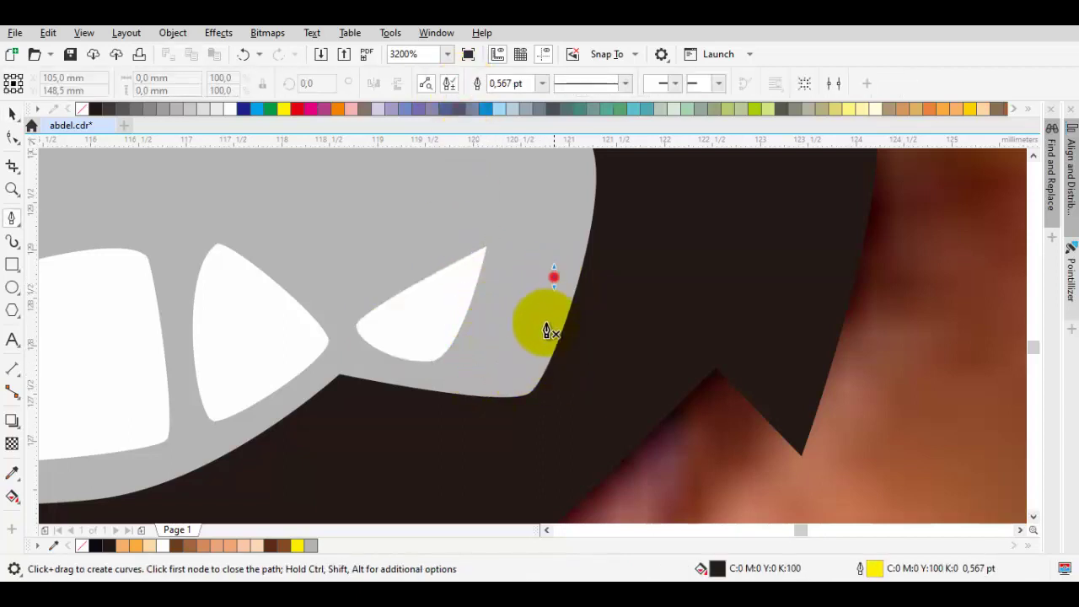
drag(461, 361, 467, 352)
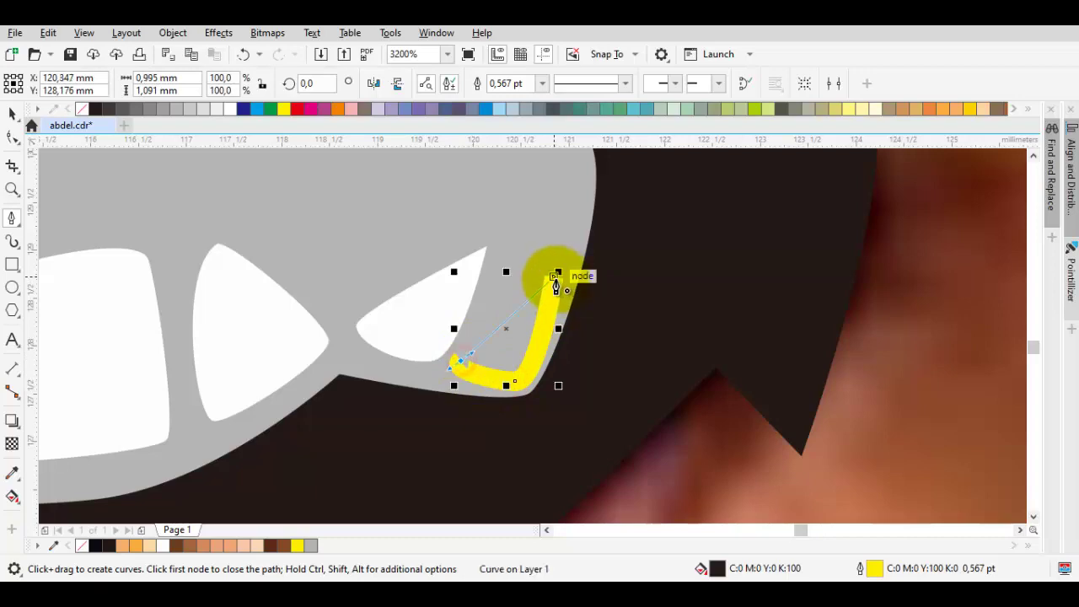
drag(553, 278, 513, 325)
Weld the outer corner highlight to the white teeth shape.
key(space)
shift+click(408, 325)
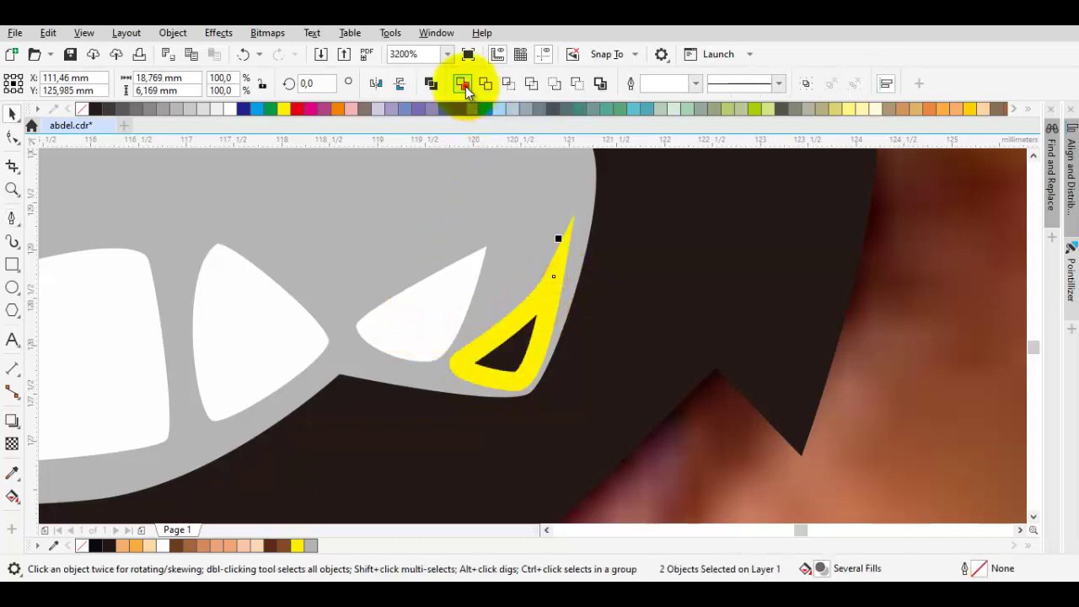
click(465, 86)
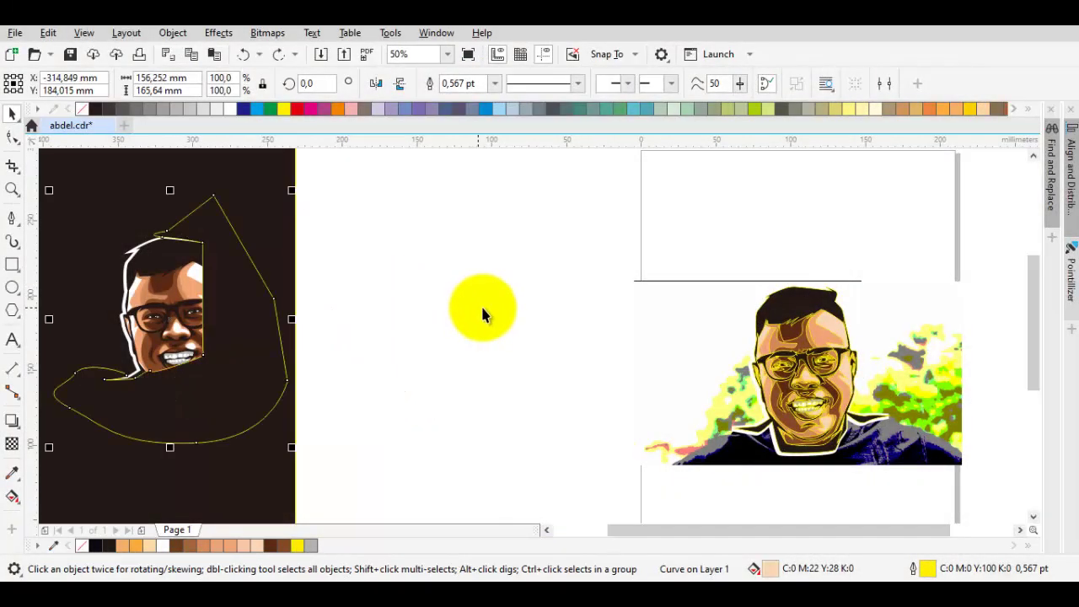
Undo the large cover shape drawn over the right half of the portrait, back to before its first segment.
key(ctrl+z)
key(ctrl+z)
key(ctrl+z)
key(ctrl+z)
key(ctrl+z)
key(ctrl+z)
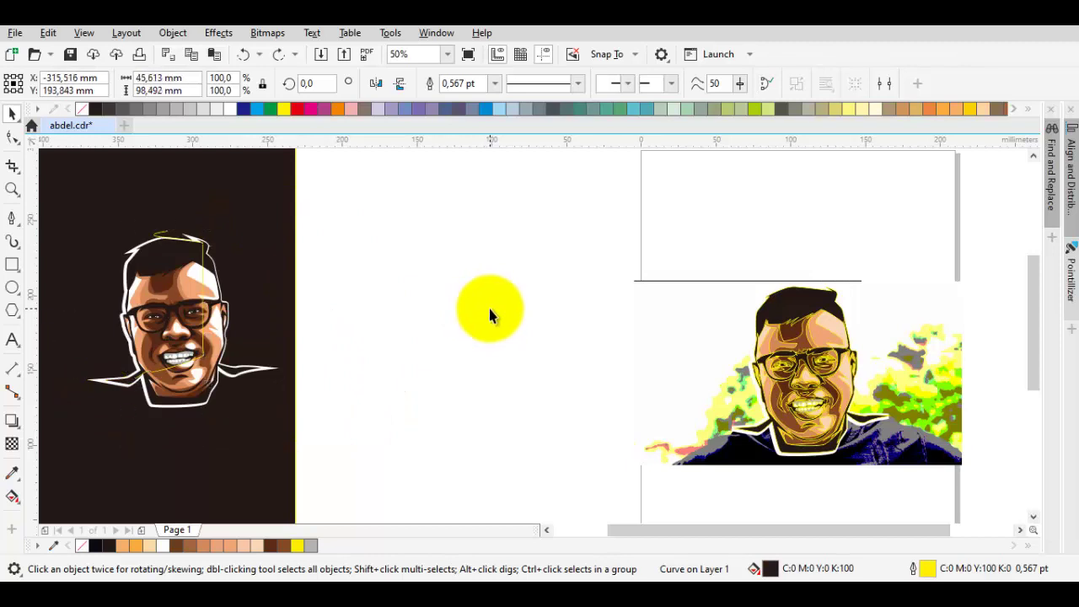
key(ctrl+z)
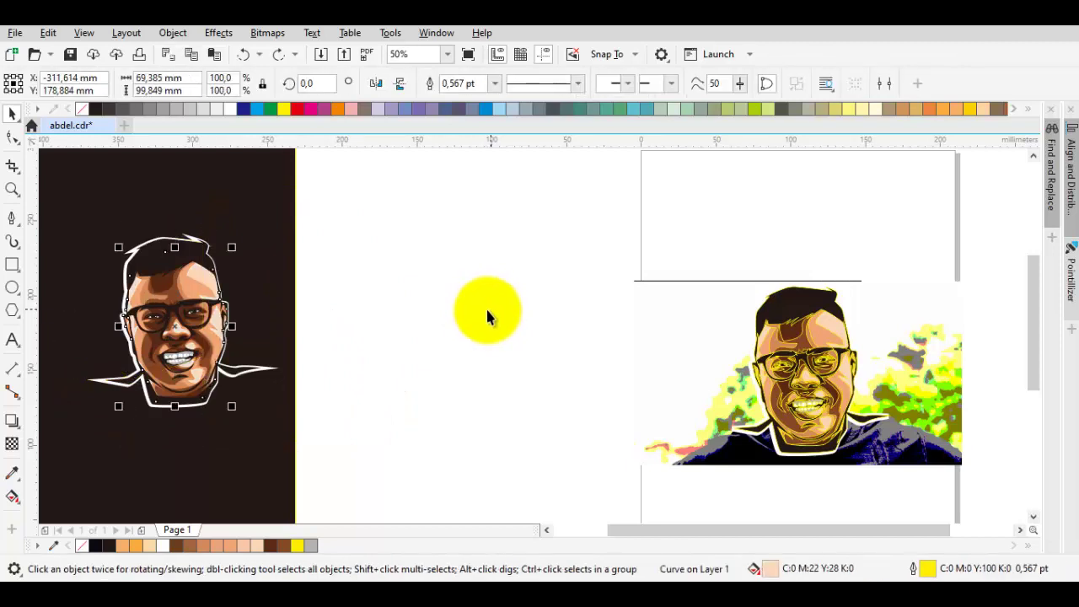
click(430, 302)
scroll(188, 252, up, 2)
drag(231, 240, 320, 251)
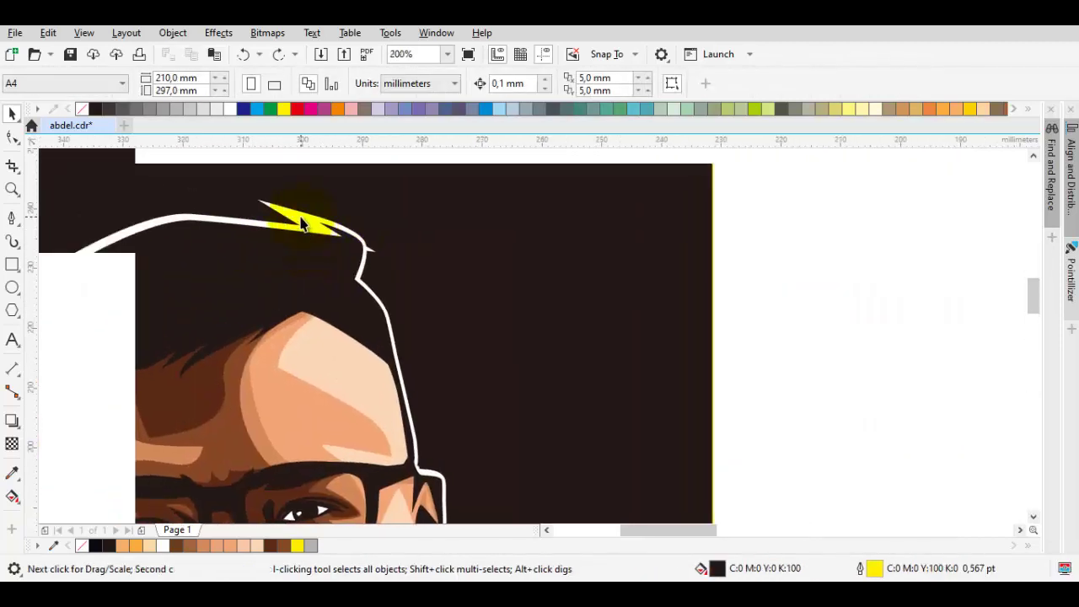
double_click(301, 216)
click(361, 397)
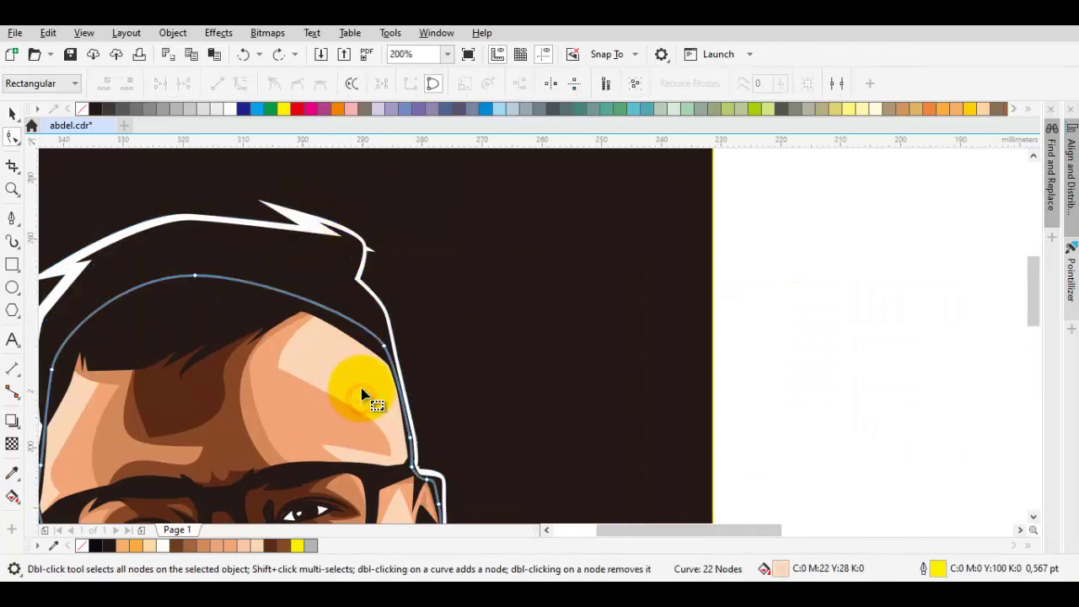
scroll(537, 261, down, 2)
scroll(524, 197, up, 2)
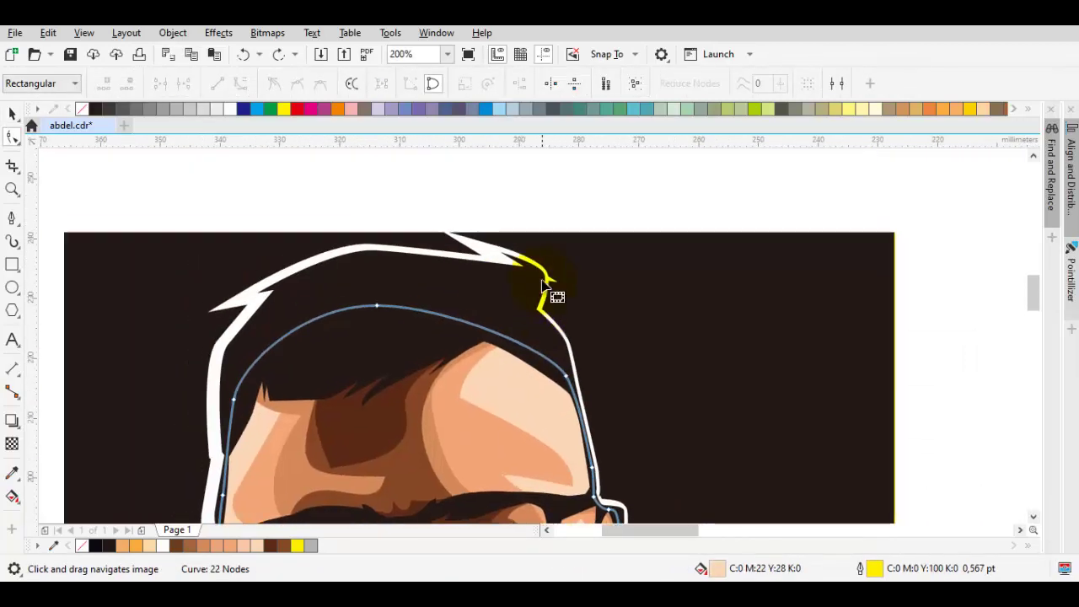
Try redoing the undone changes up to the first cover curve segment above the hair and undo them again.
click(277, 53)
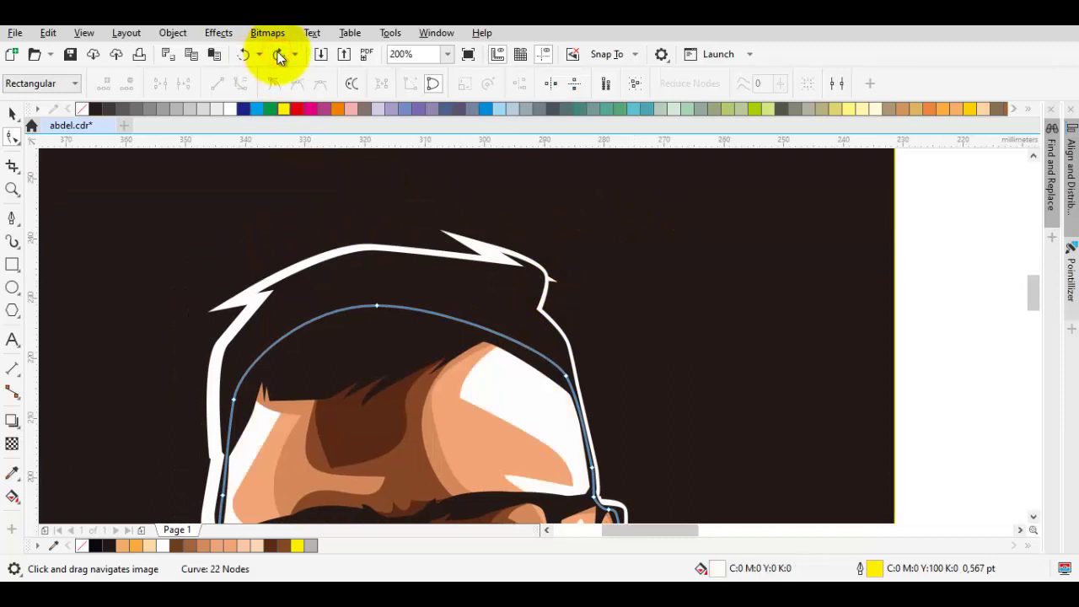
click(277, 54)
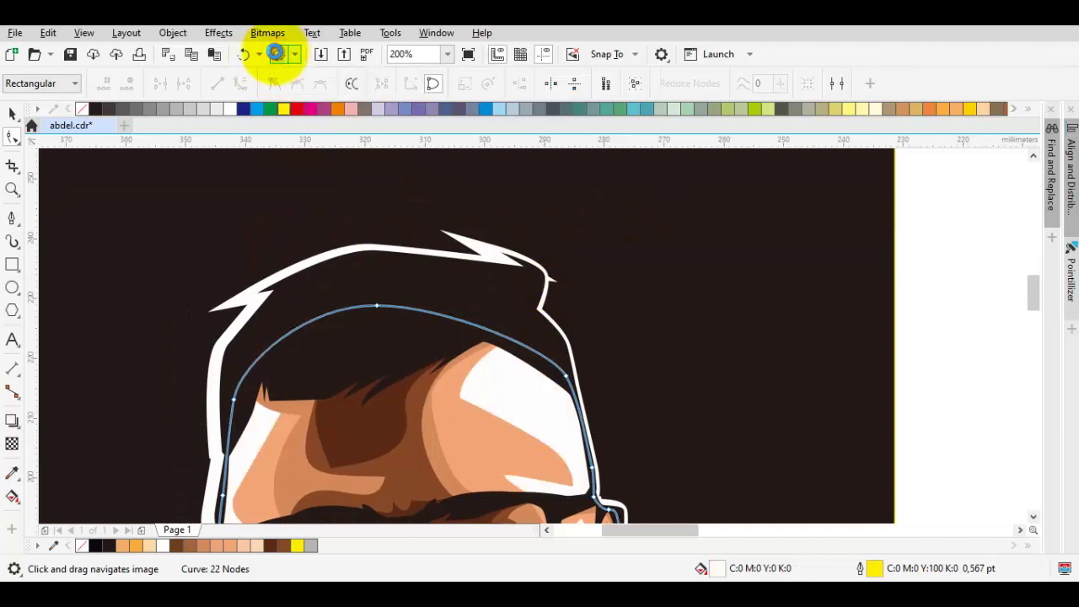
click(278, 54)
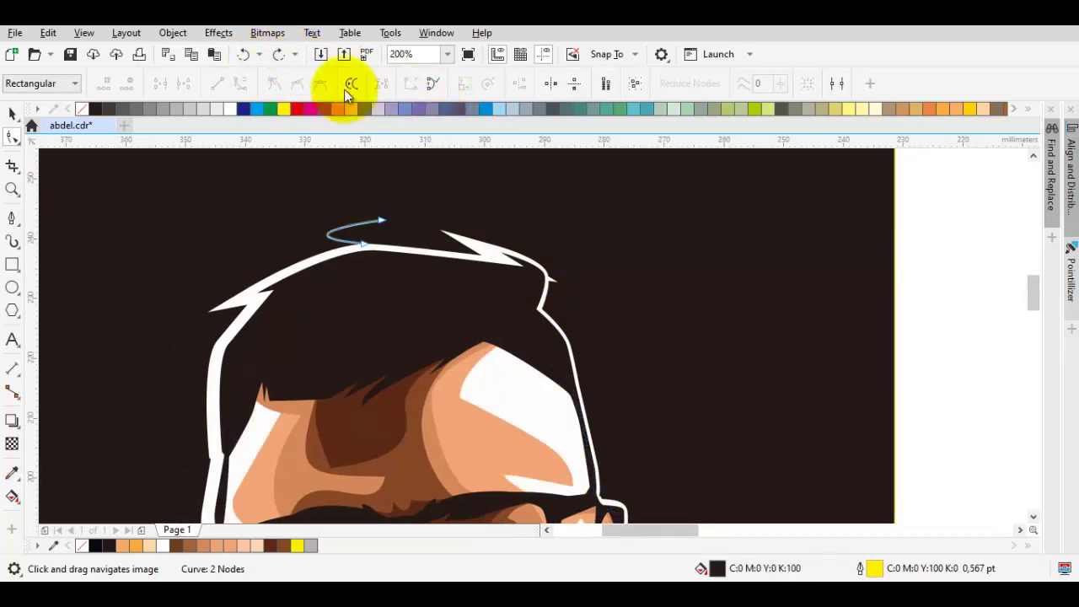
key(ctrl+z)
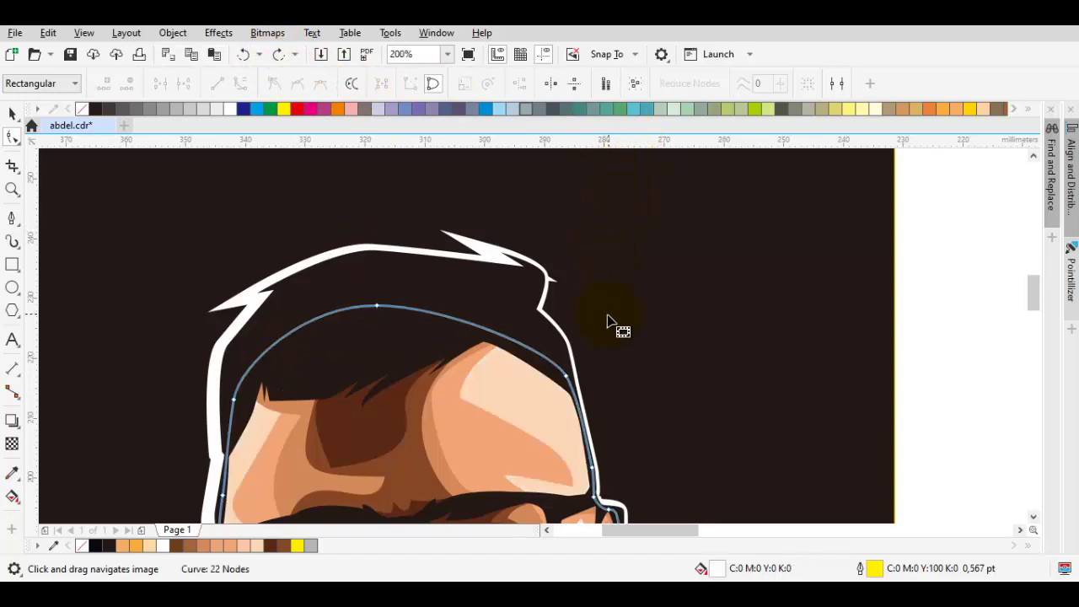
Start a curve above the hair that follows the white hair outline to a point and runs down across the face to the chin.
scroll(396, 228, up, 3)
click(322, 218)
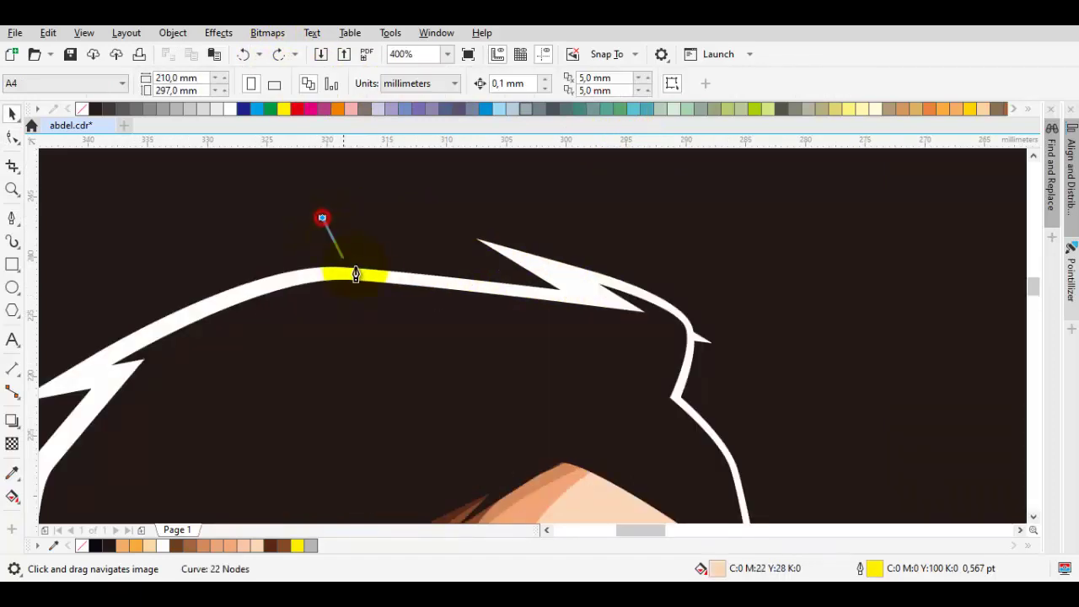
drag(411, 276, 647, 314)
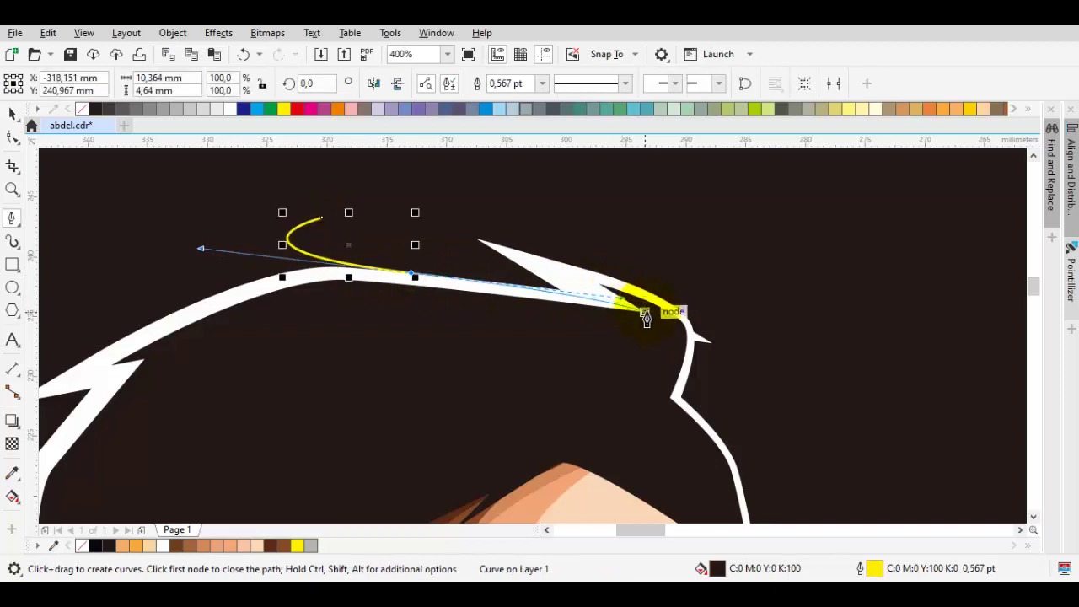
click(645, 314)
scroll(643, 326, down, 2)
drag(627, 374, 620, 295)
click(658, 232)
scroll(658, 339, up, 1)
scroll(524, 193, up, 1)
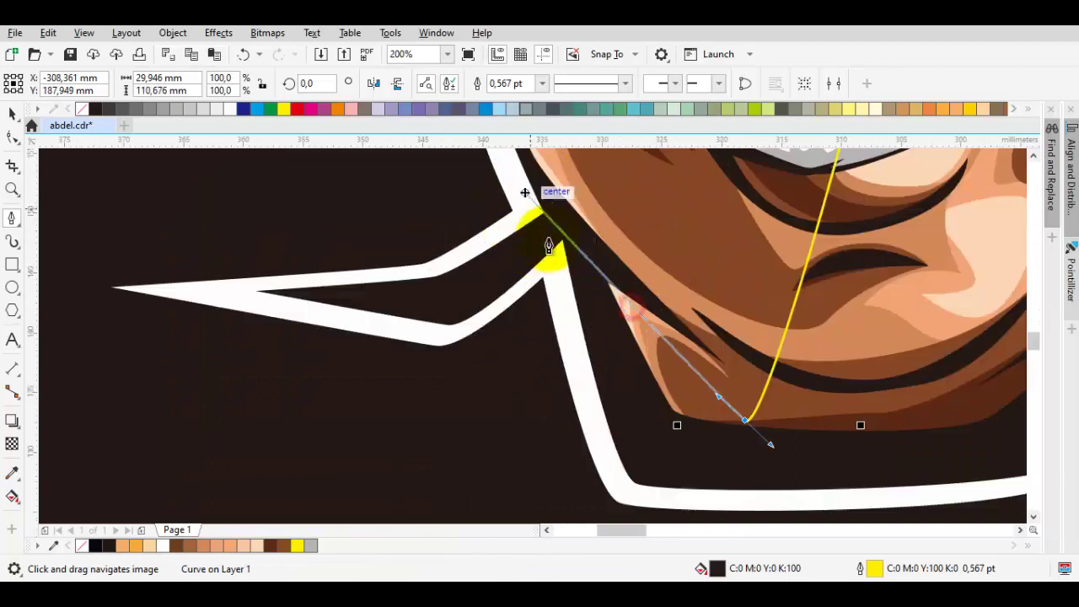
Continue the curve from the chin past the jaw to the inner tip of the left collar and back along its upper white line.
drag(578, 223, 463, 301)
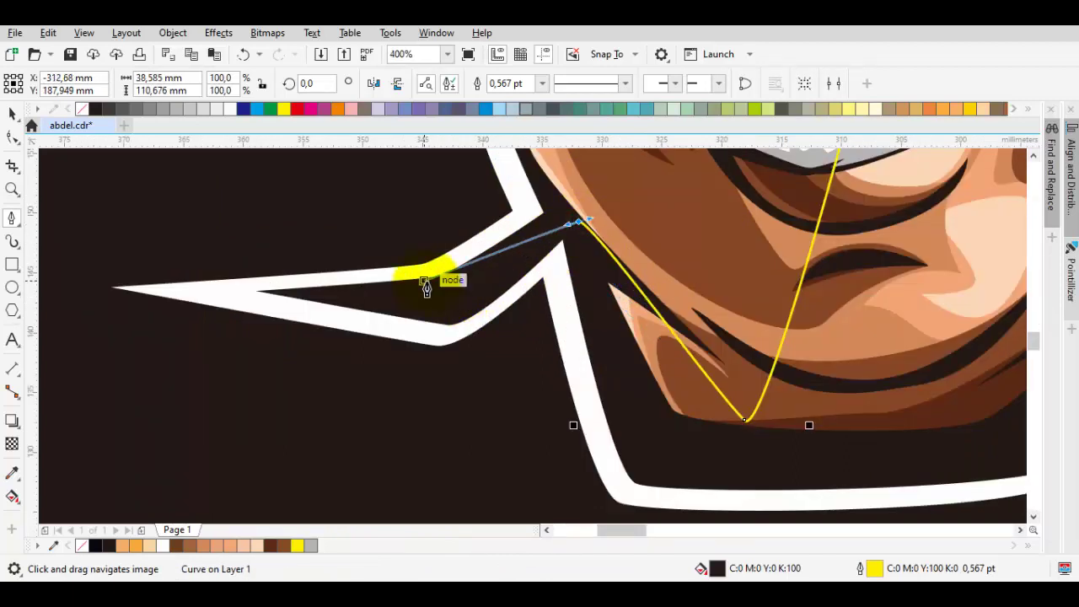
drag(332, 291, 335, 290)
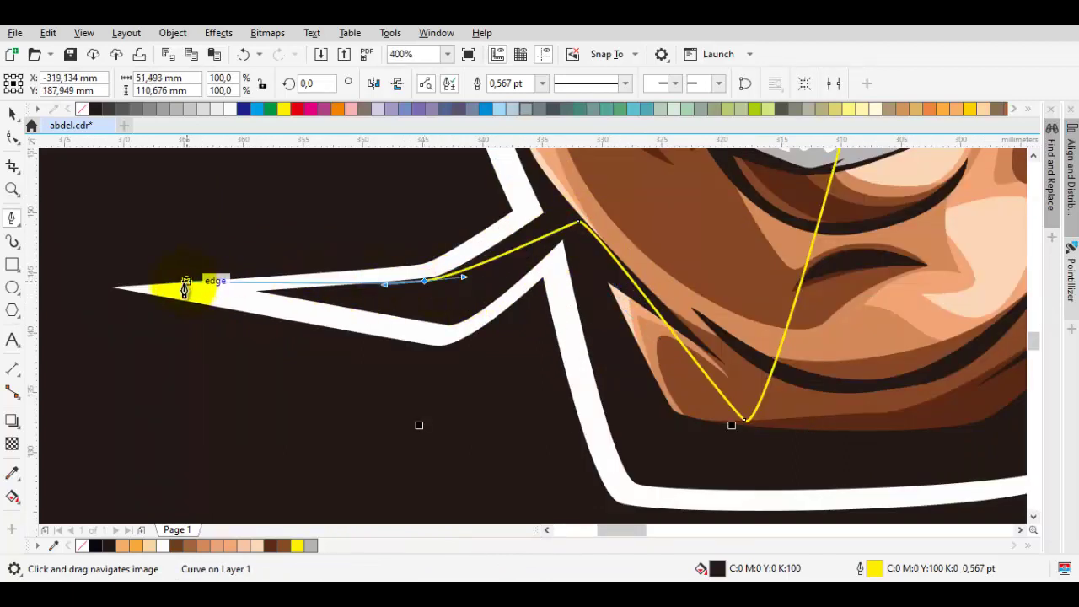
scroll(239, 301, up, 3)
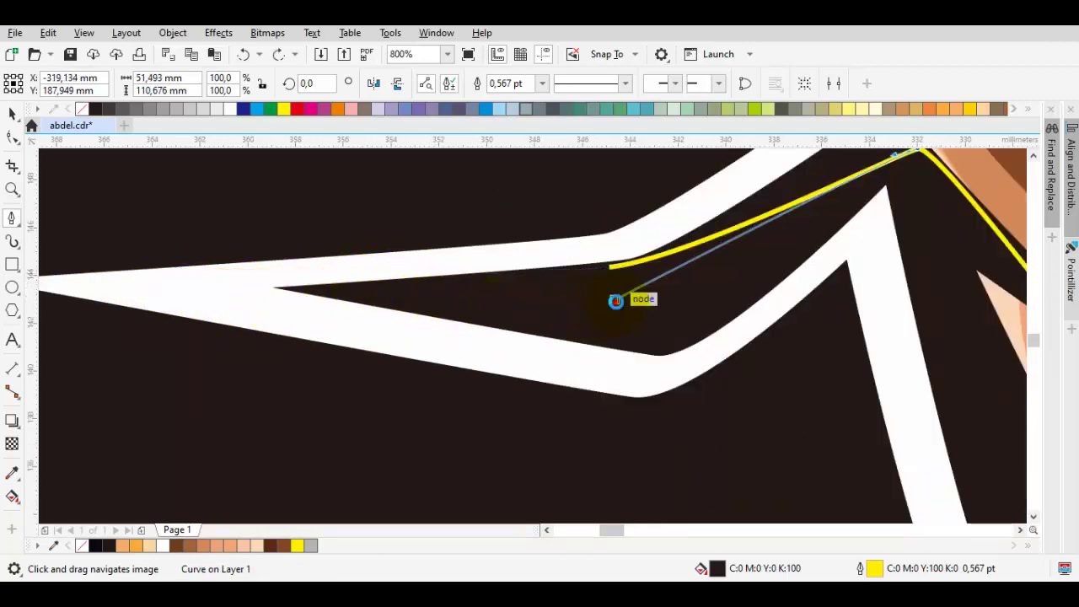
click(616, 301)
click(272, 284)
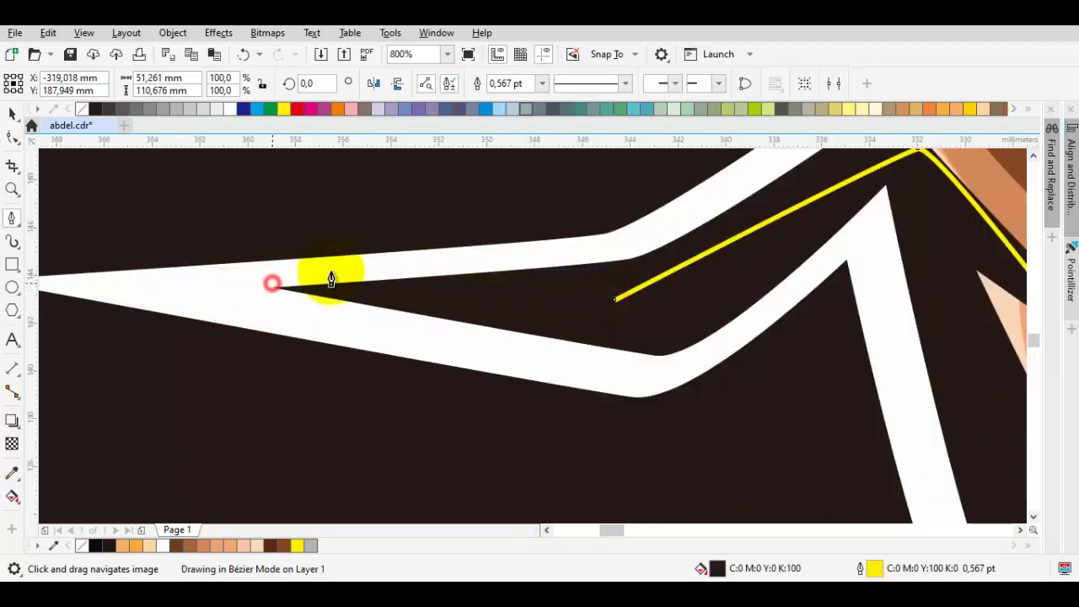
drag(331, 278, 674, 207)
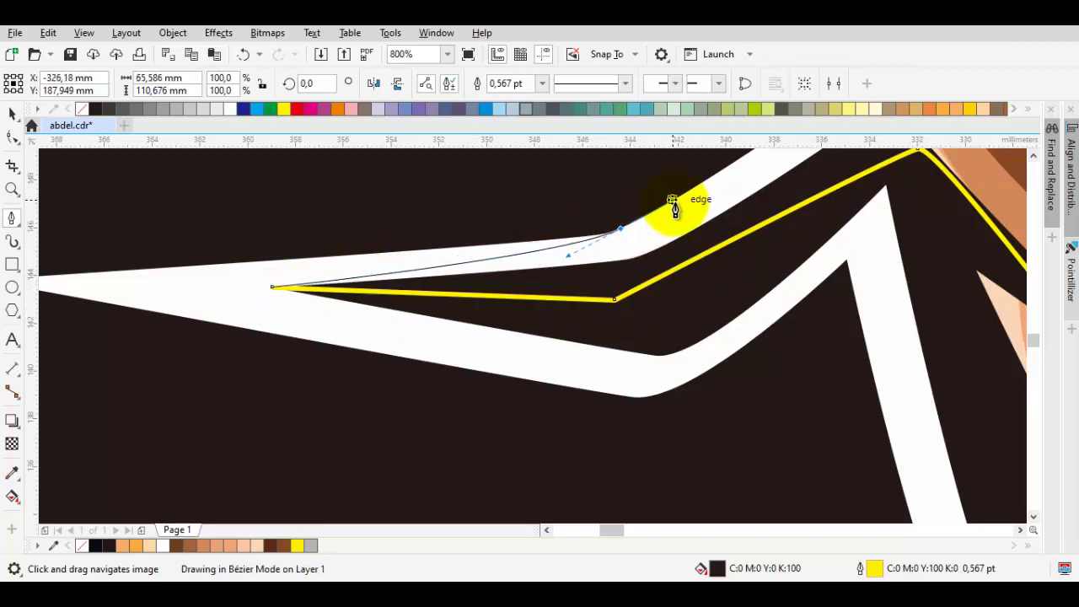
scroll(673, 207, down, 3)
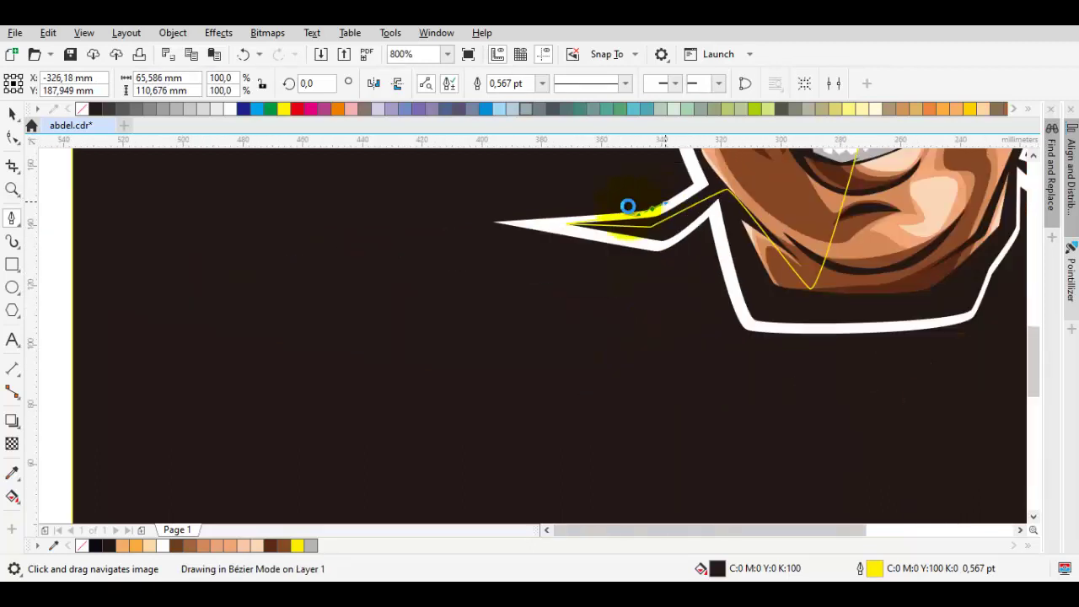
Close the curve around the lower and right sides of the portrait, making a cover shape about 149 by 150 mm.
click(524, 208)
drag(853, 354, 843, 352)
drag(960, 200, 868, 318)
drag(820, 217, 777, 368)
drag(761, 300, 759, 293)
drag(715, 223, 680, 278)
drag(613, 257, 613, 257)
scroll(613, 257, up, 4)
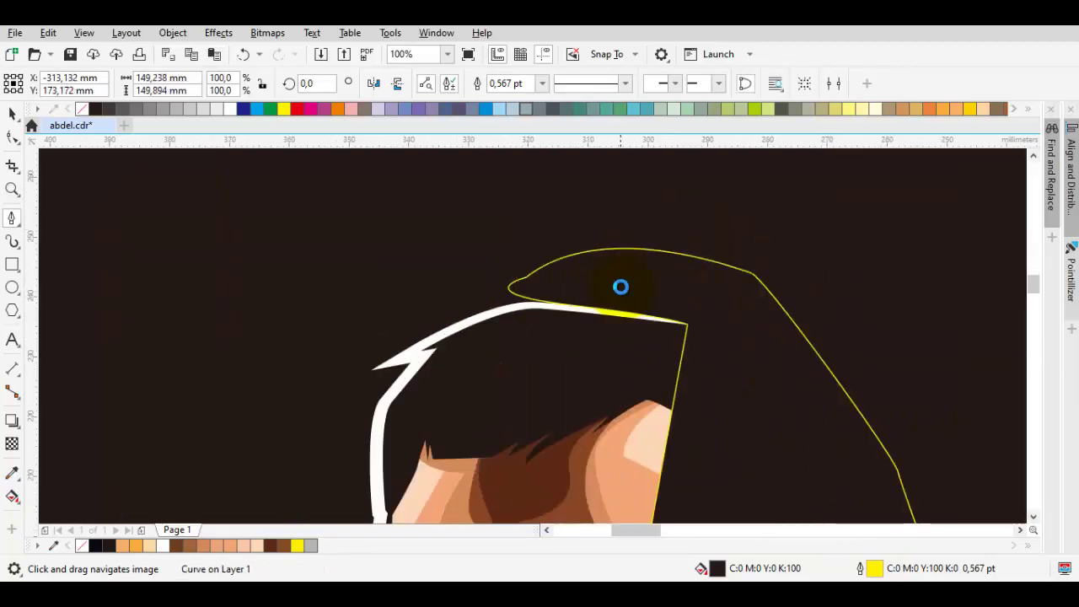
Remove the cover shape's outline and order it directly in front of the white portrait outline, behind the face.
right_click(84, 107)
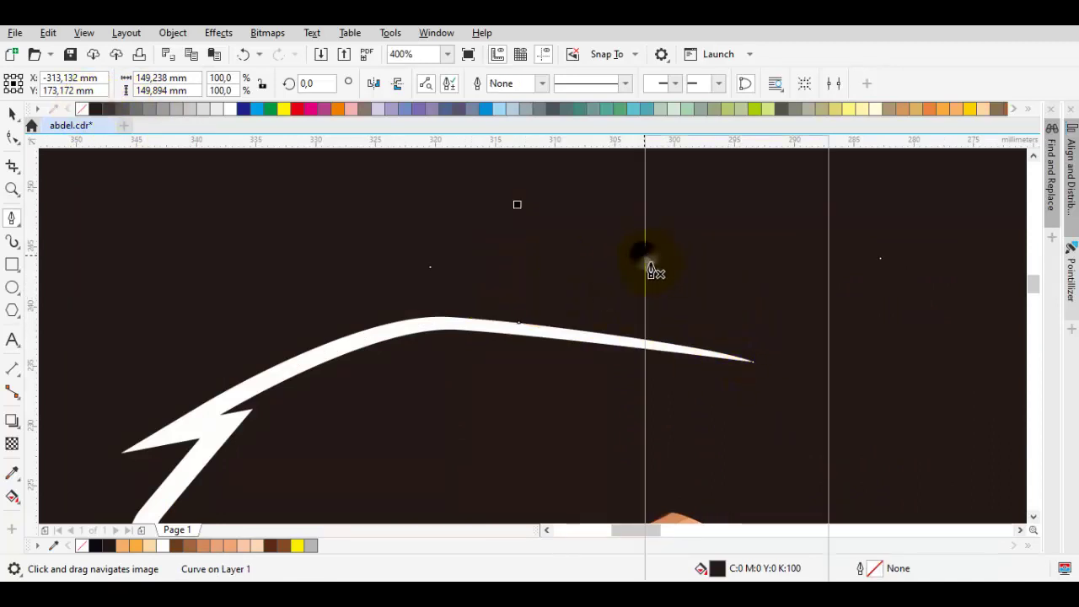
right_click(650, 268)
mouse_move(747, 246)
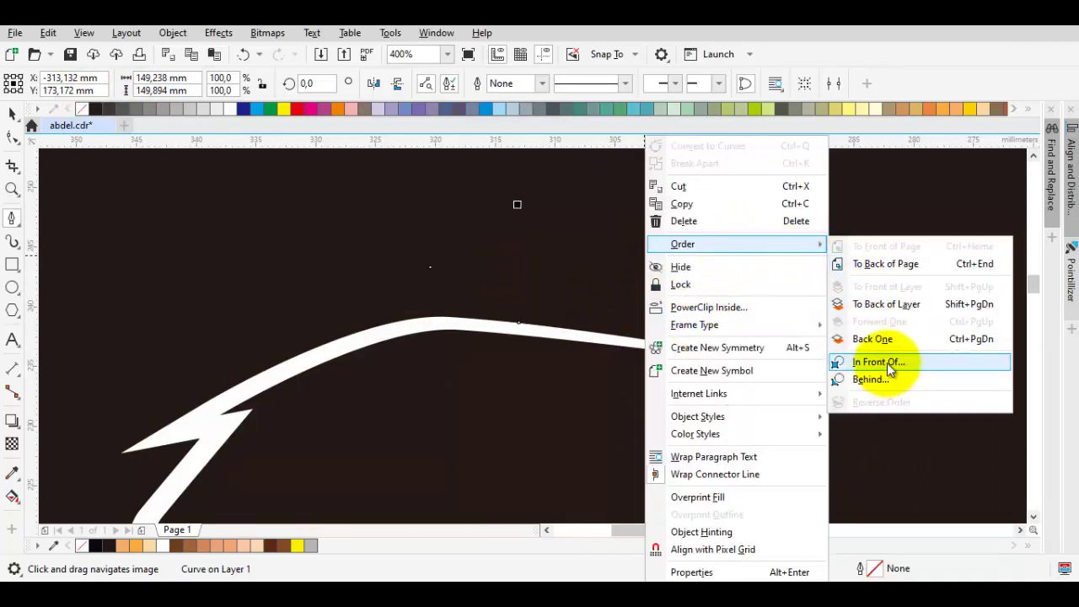
click(889, 369)
scroll(304, 422, down, 3)
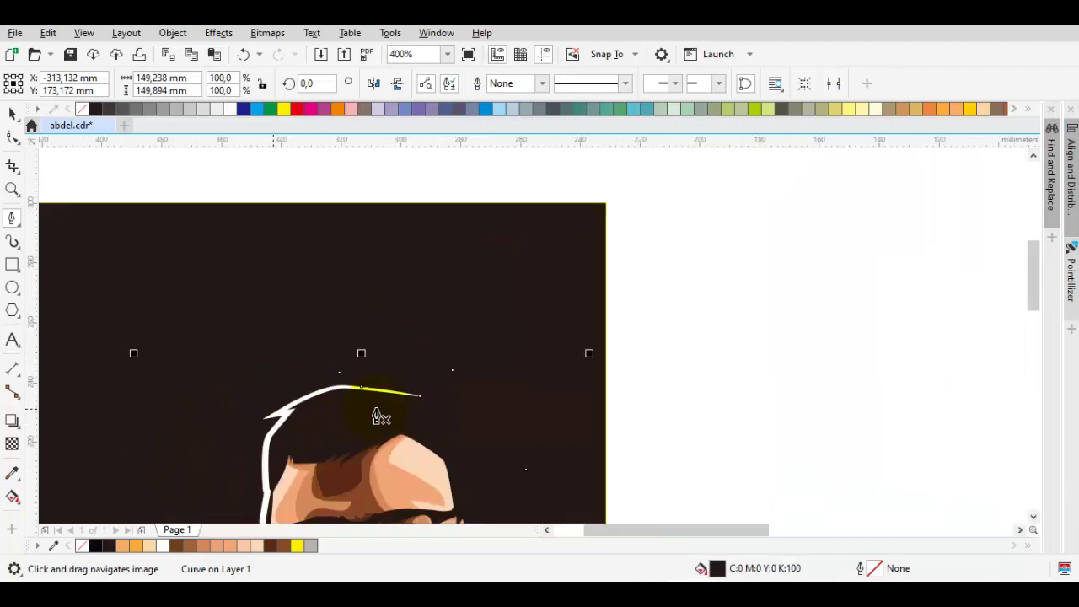
drag(523, 447, 619, 251)
scroll(619, 251, down, 1)
key(space)
click(711, 302)
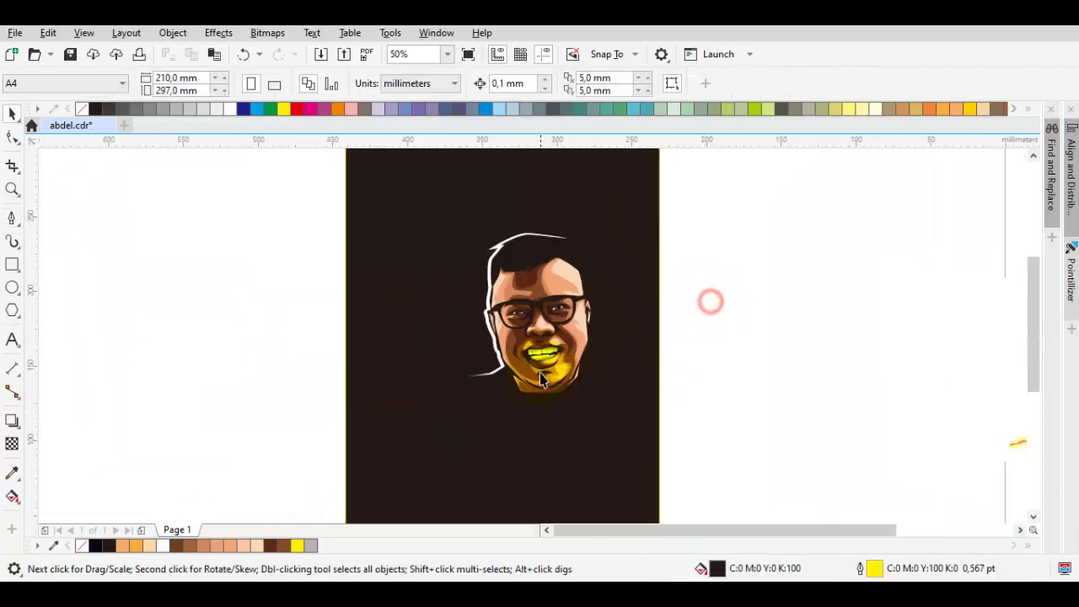
Adjust the cover shape's curve handle near the tip of the white hair line so the line tapers more smoothly.
scroll(553, 374, up, 2)
scroll(554, 374, down, 2)
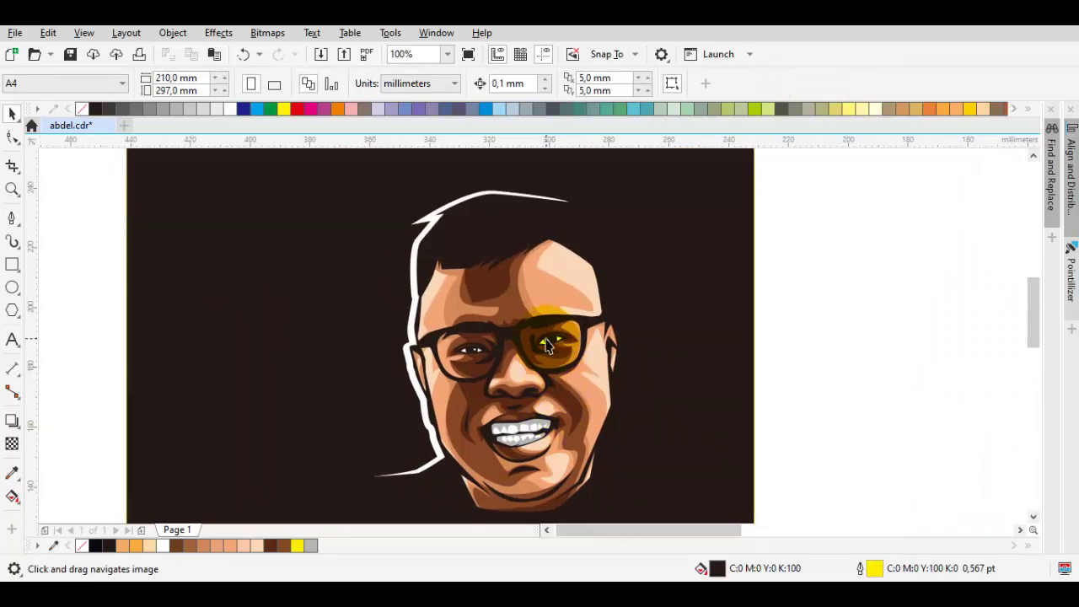
scroll(571, 199, up, 4)
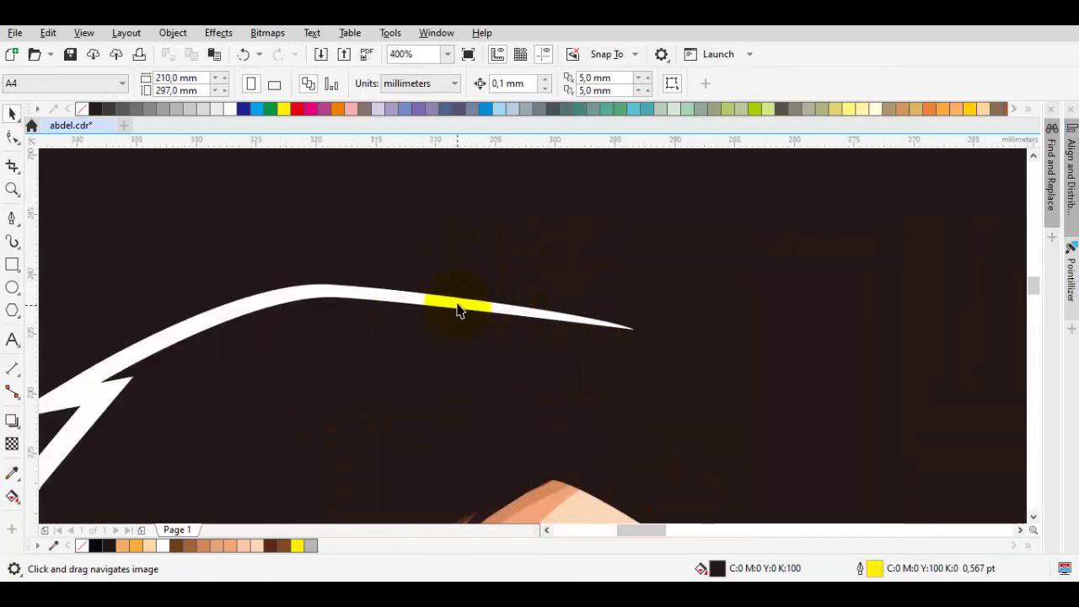
key(F10)
click(570, 326)
scroll(600, 327, up, 4)
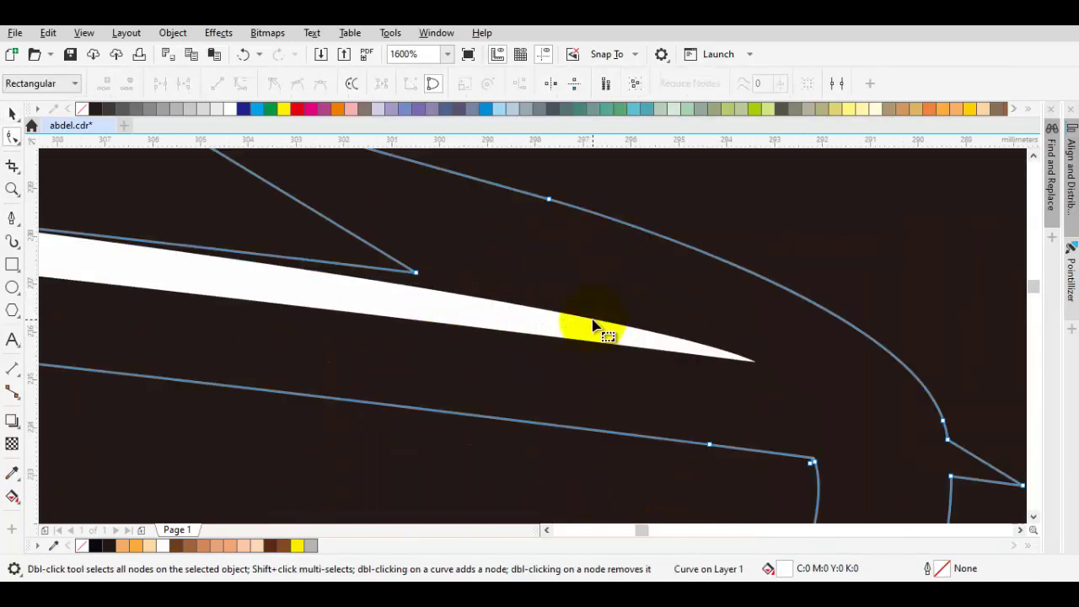
click(578, 311)
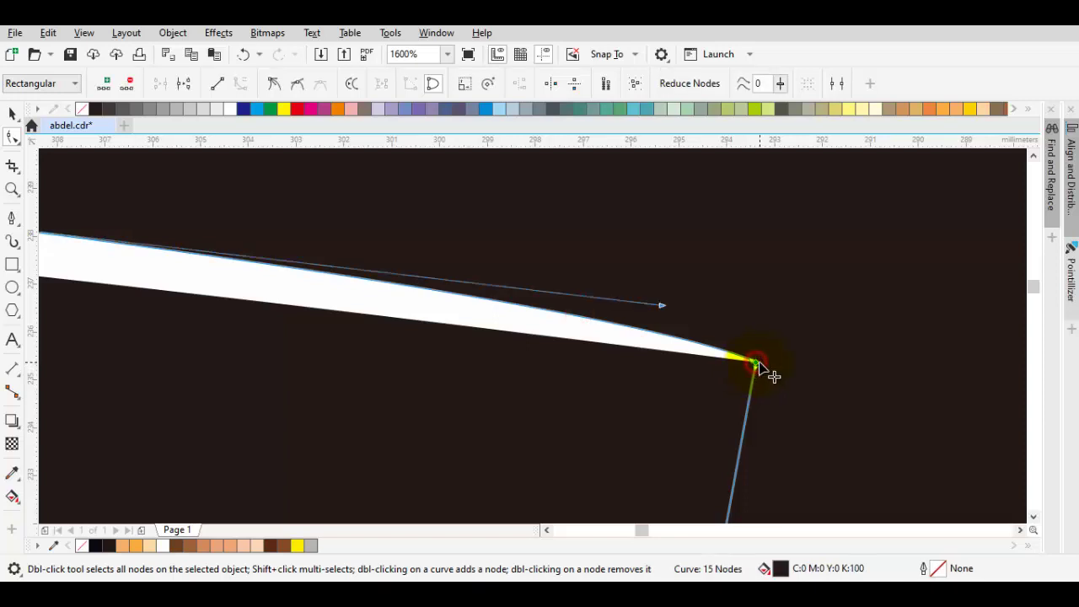
drag(662, 305, 571, 279)
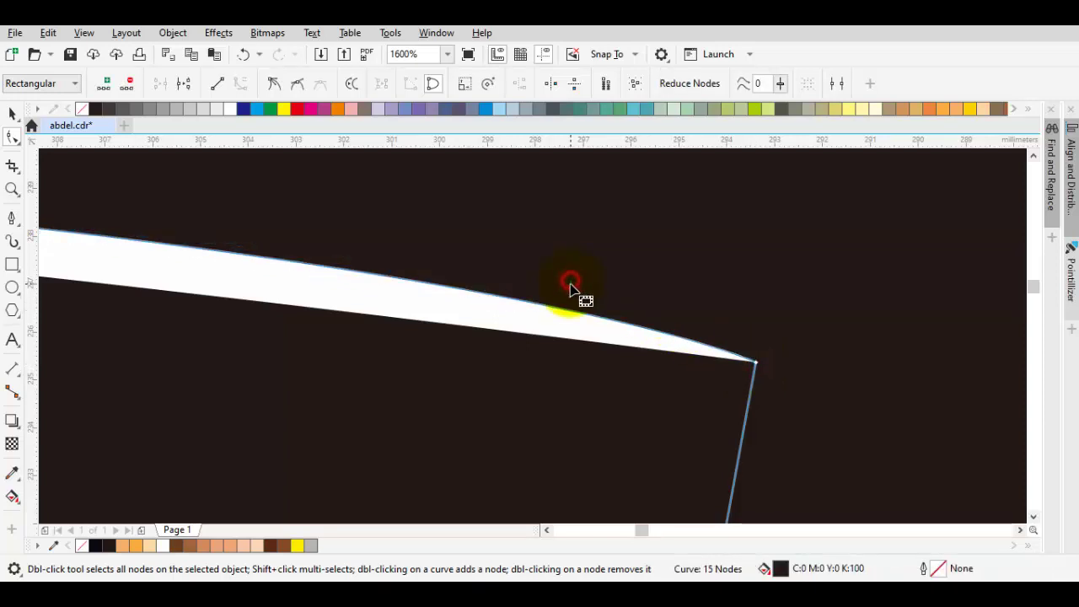
scroll(578, 295, down, 8)
Select all the portrait objects, shift them about 26 mm left and 10 mm up on the dark background, and group them.
key(space)
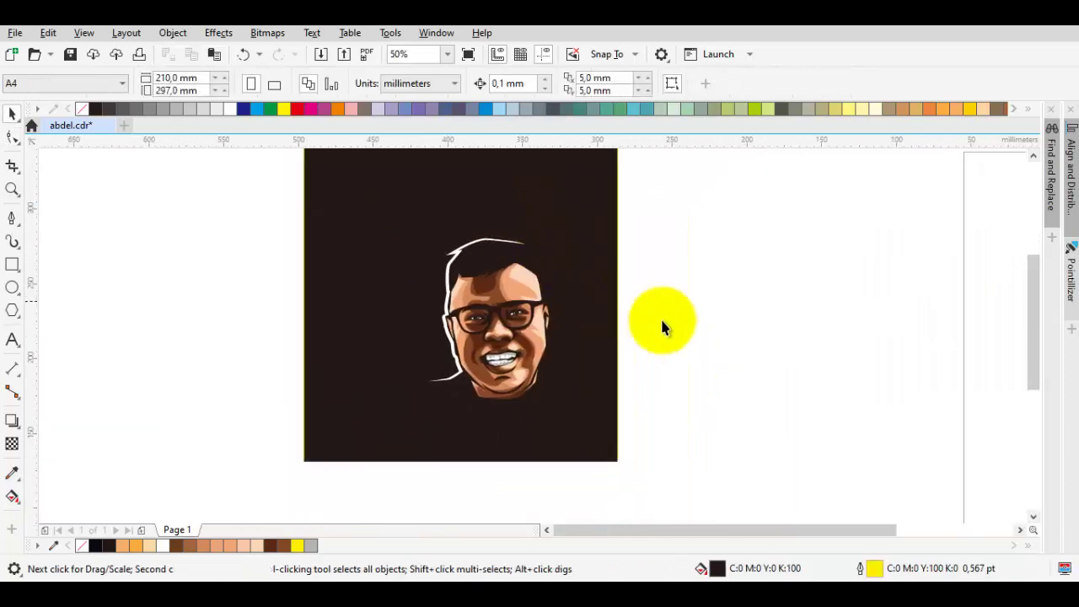
drag(809, 473, 301, 150)
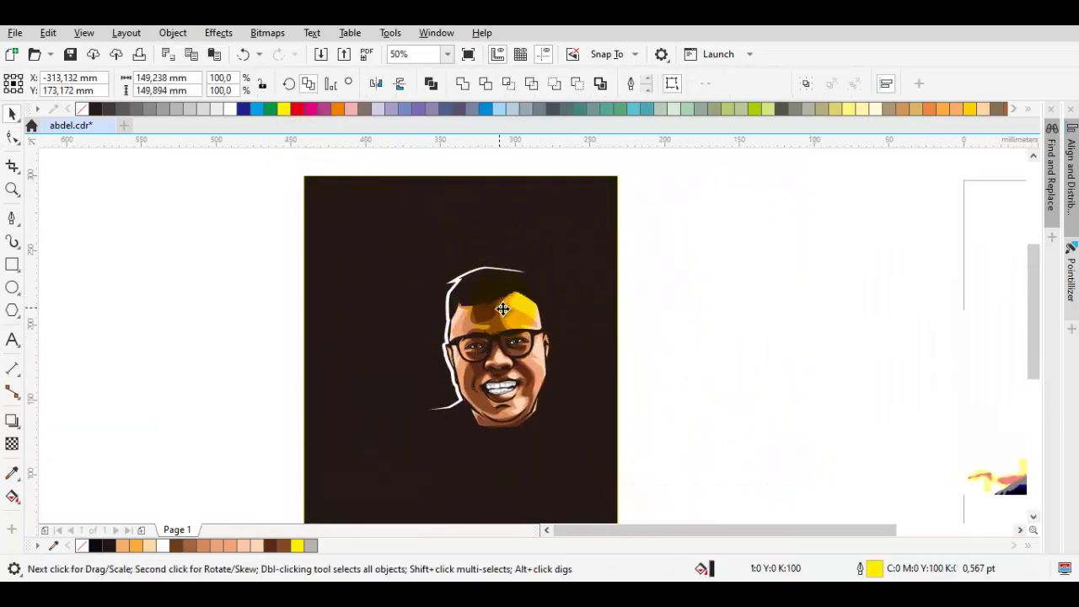
right_click(464, 295)
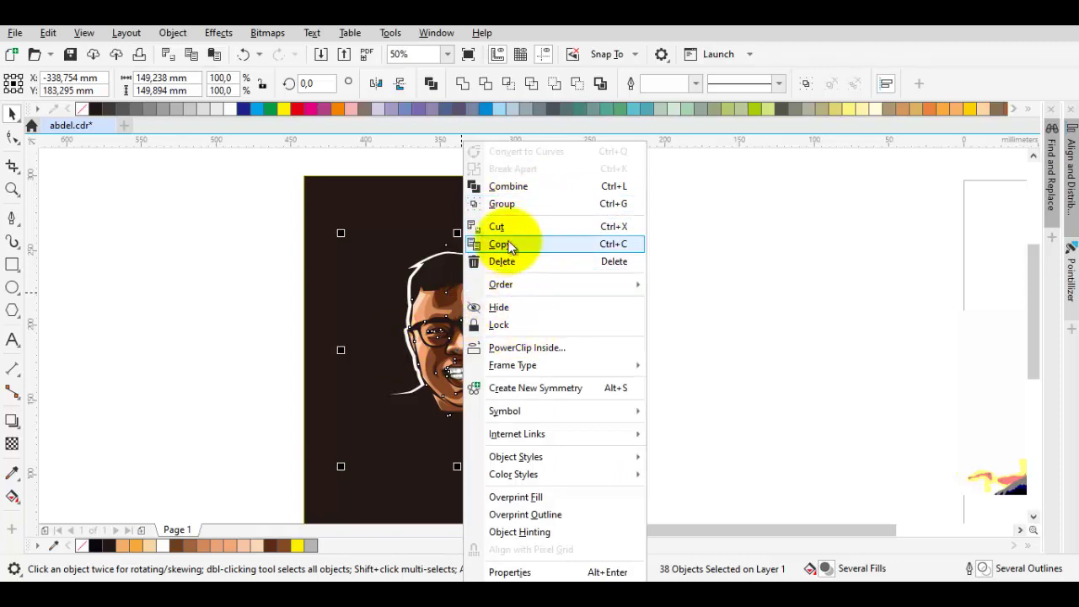
click(500, 203)
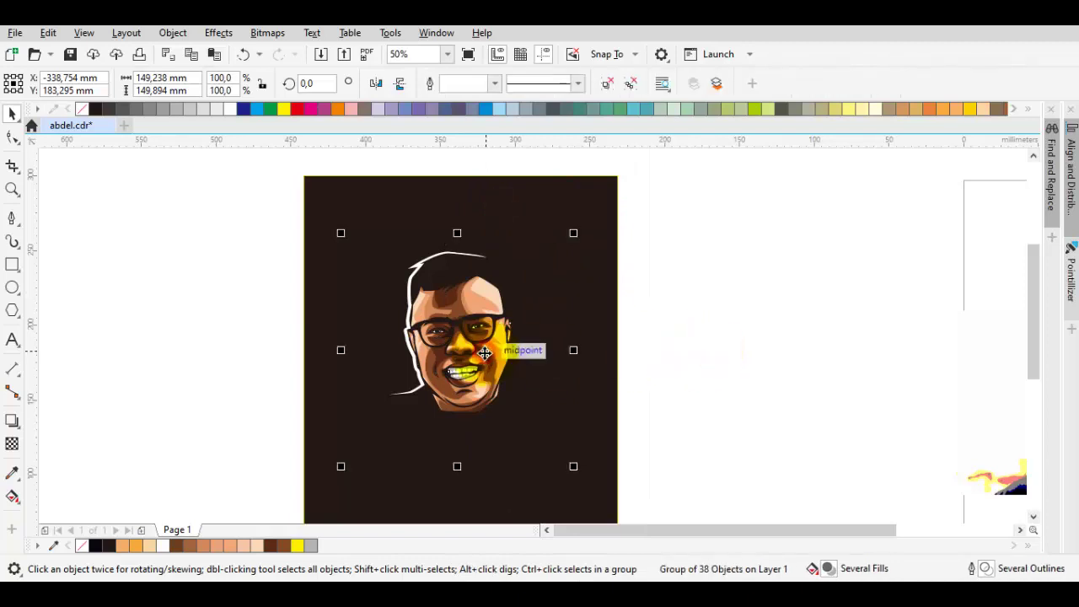
Examine the grouped portrait up close and as a whole, checking the forehead, glasses, skin tones and white outline.
scroll(485, 352, up, 4)
key(Escape)
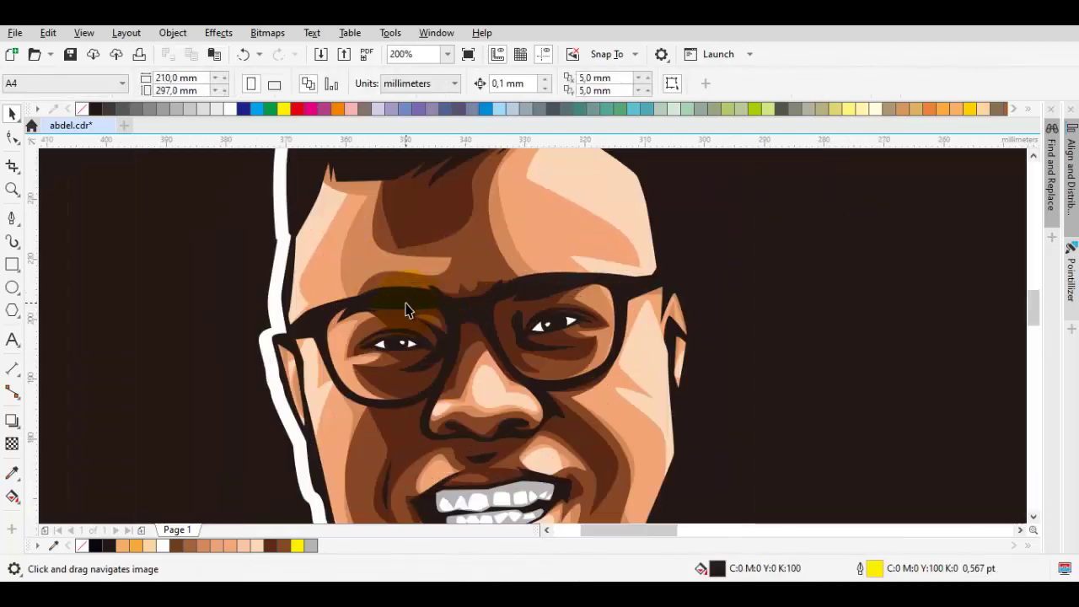
scroll(406, 310, down, 2)
scroll(460, 262, up, 2)
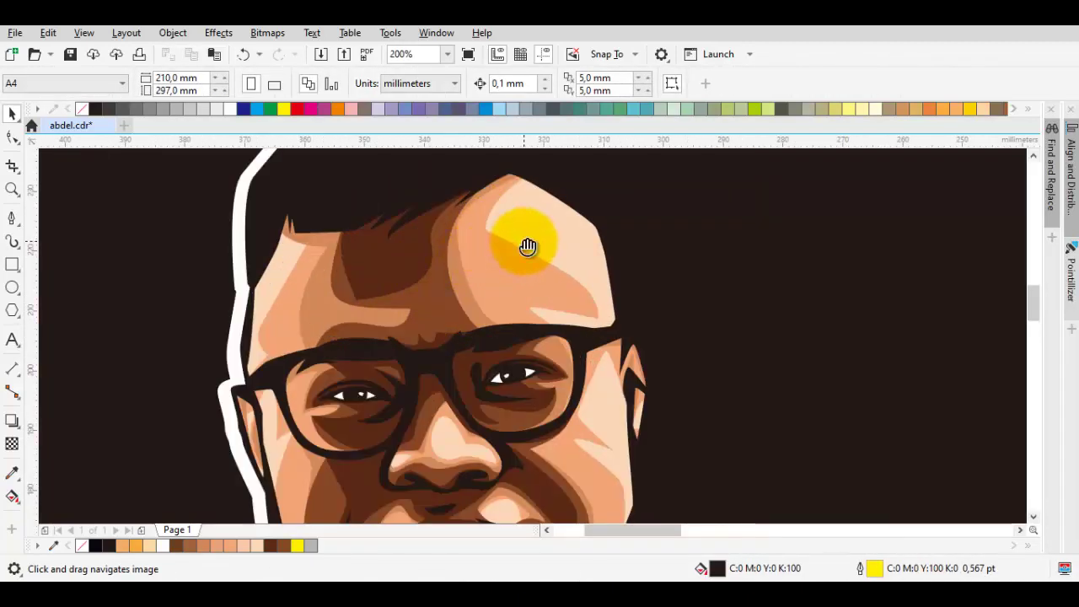
drag(527, 246, 488, 244)
drag(516, 293, 621, 309)
double_click(502, 250)
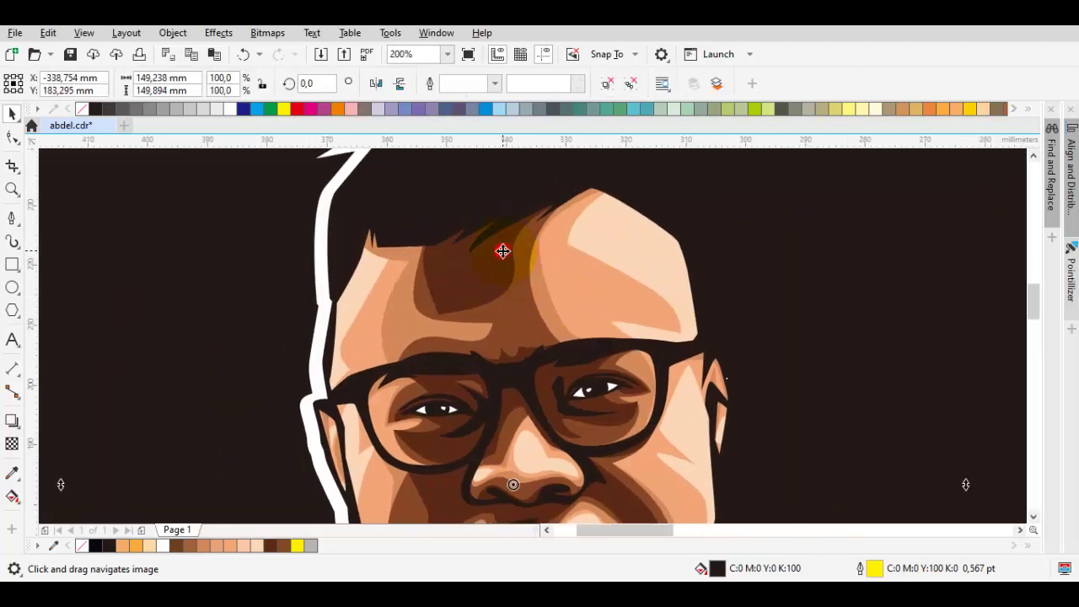
scroll(504, 257, down, 2)
key(Escape)
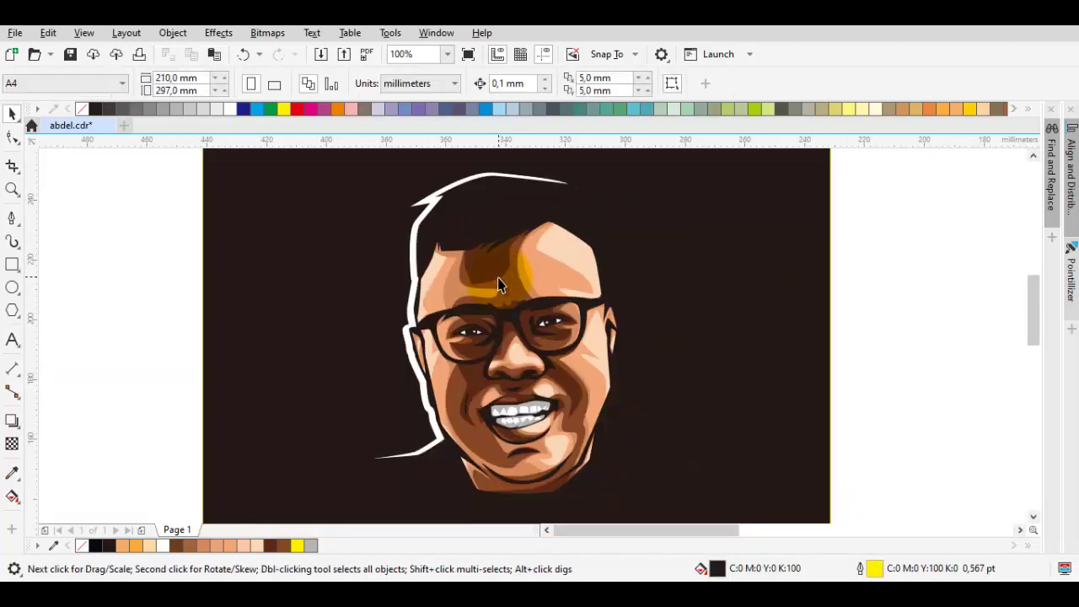
scroll(542, 304, up, 2)
scroll(474, 272, down, 2)
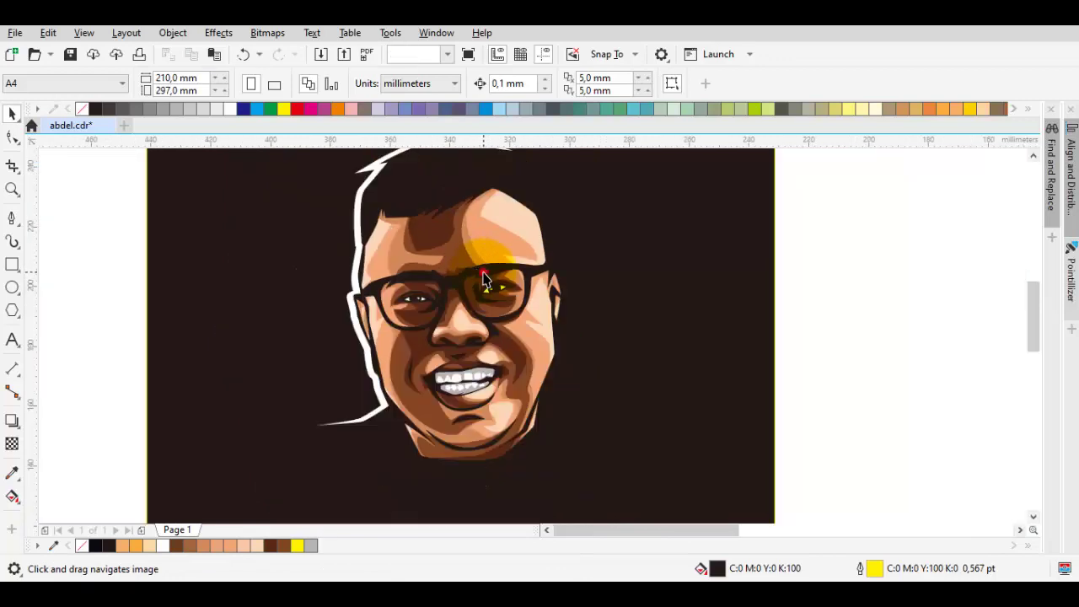
Resize the dark background rectangle to a landscape format of about 238 by 181 mm around the portrait.
key(space)
click(487, 272)
scroll(483, 277, down, 4)
click(496, 389)
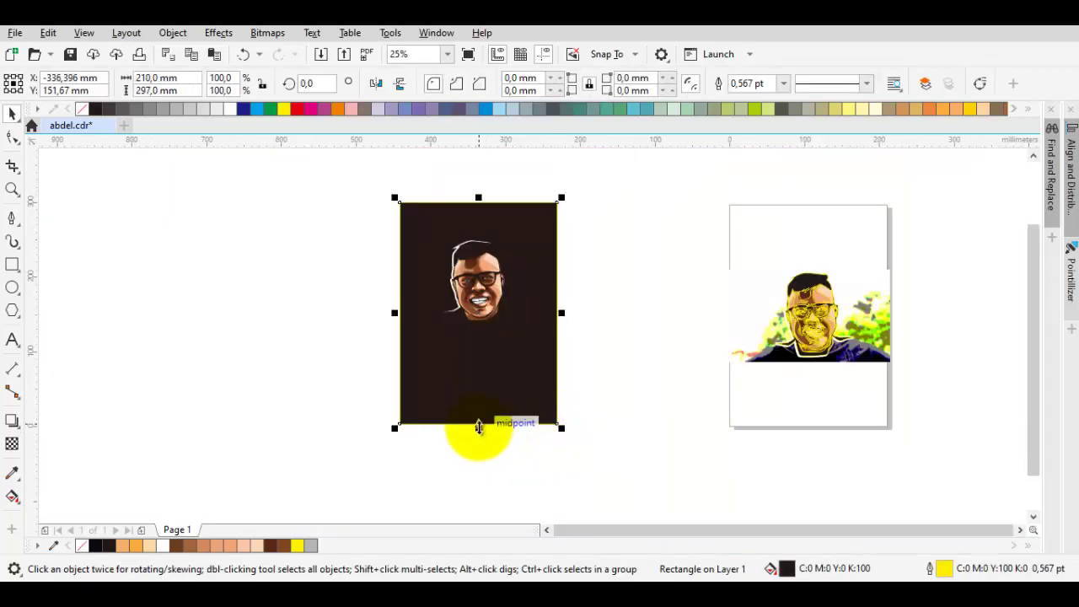
drag(478, 428, 489, 357)
scroll(556, 280, up, 1)
drag(561, 278, 614, 382)
drag(459, 240, 462, 258)
drag(528, 359, 543, 295)
Give the portrait group an orange outline and centre it horizontally and vertically on the dark background rectangle.
click(467, 299)
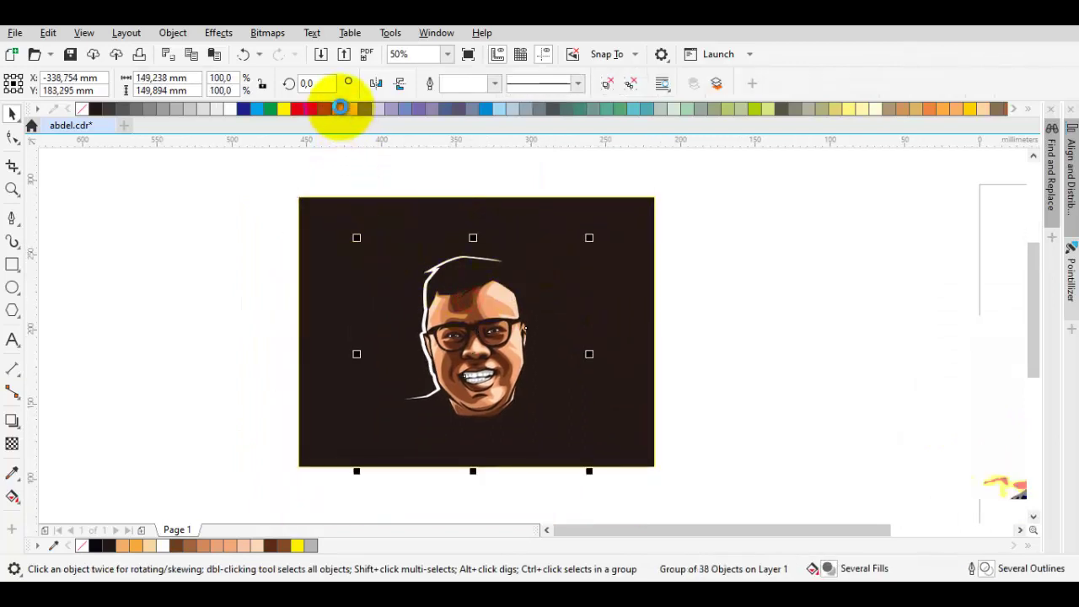
right_click(339, 107)
shift+click(328, 238)
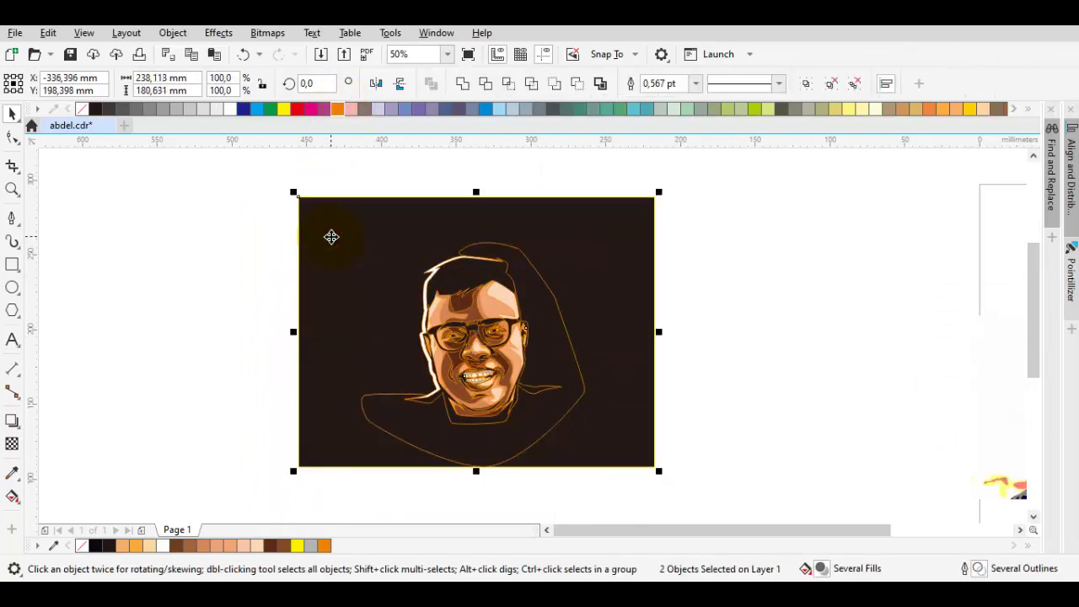
key(c)
key(e)
click(778, 344)
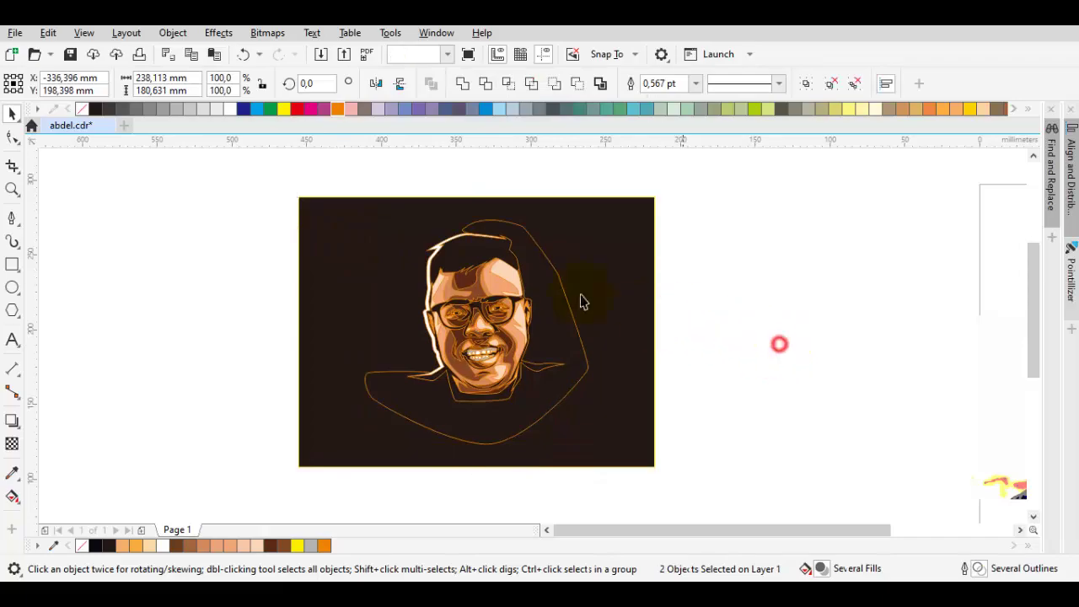
click(500, 288)
click(499, 295)
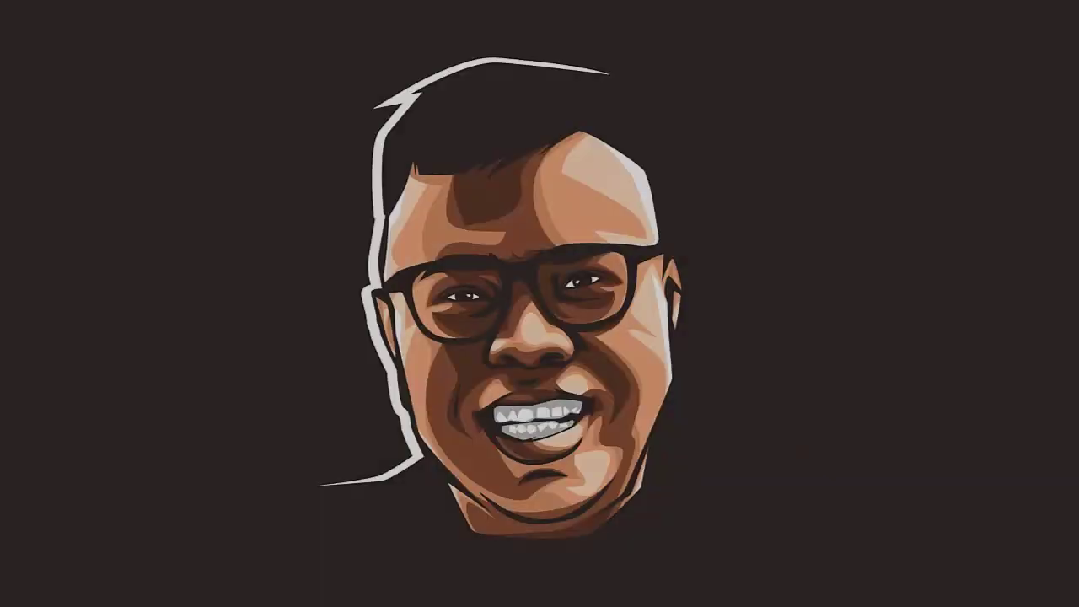